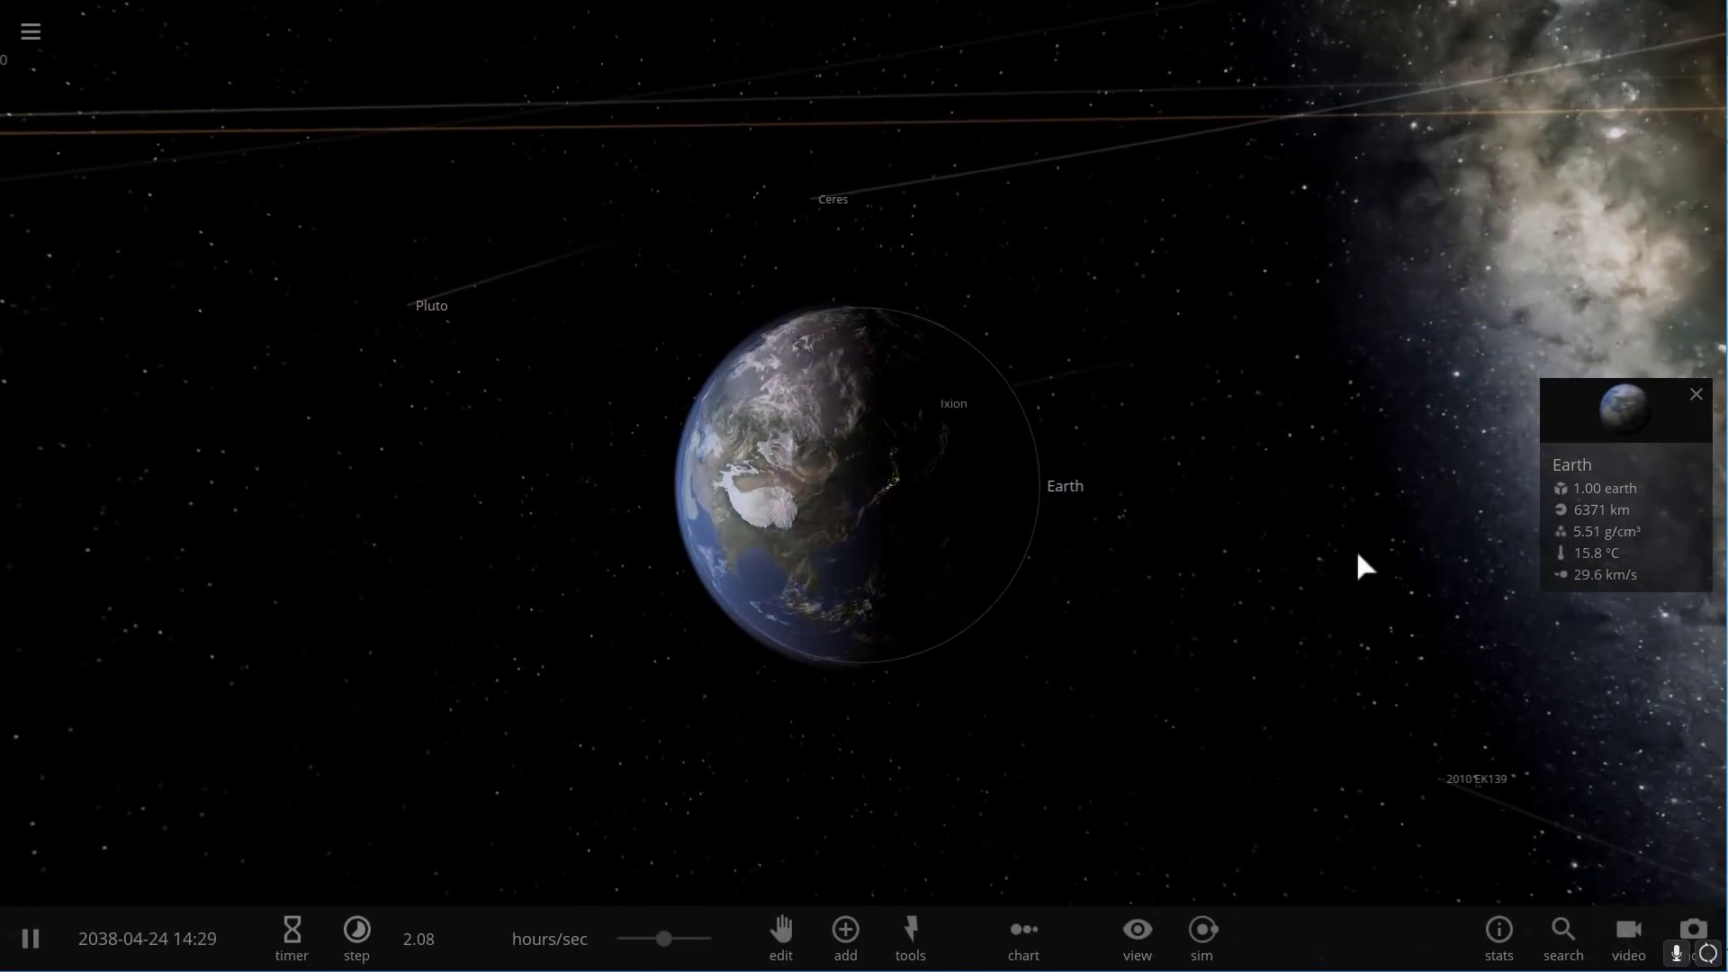
# Open Earth's properties and examine its Earth Similarity and Life Likelihood under the material comparisons.
pyautogui.scroll(5, 1125, 575)
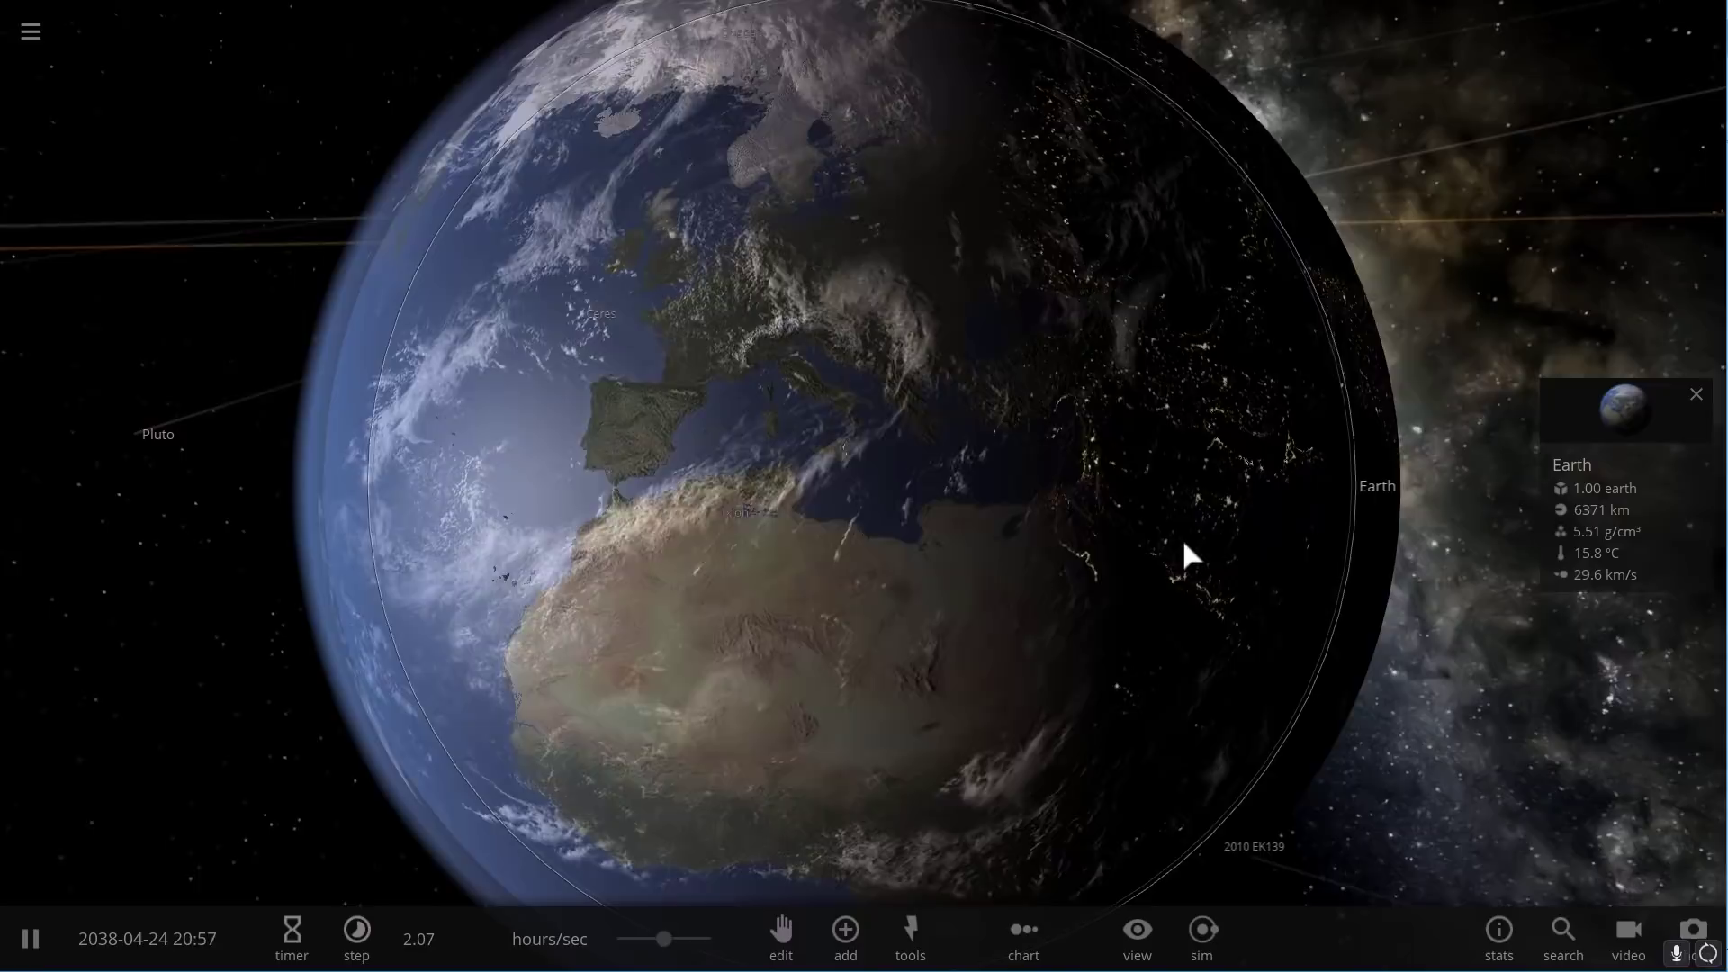
pyautogui.scroll(-3, 1184, 544)
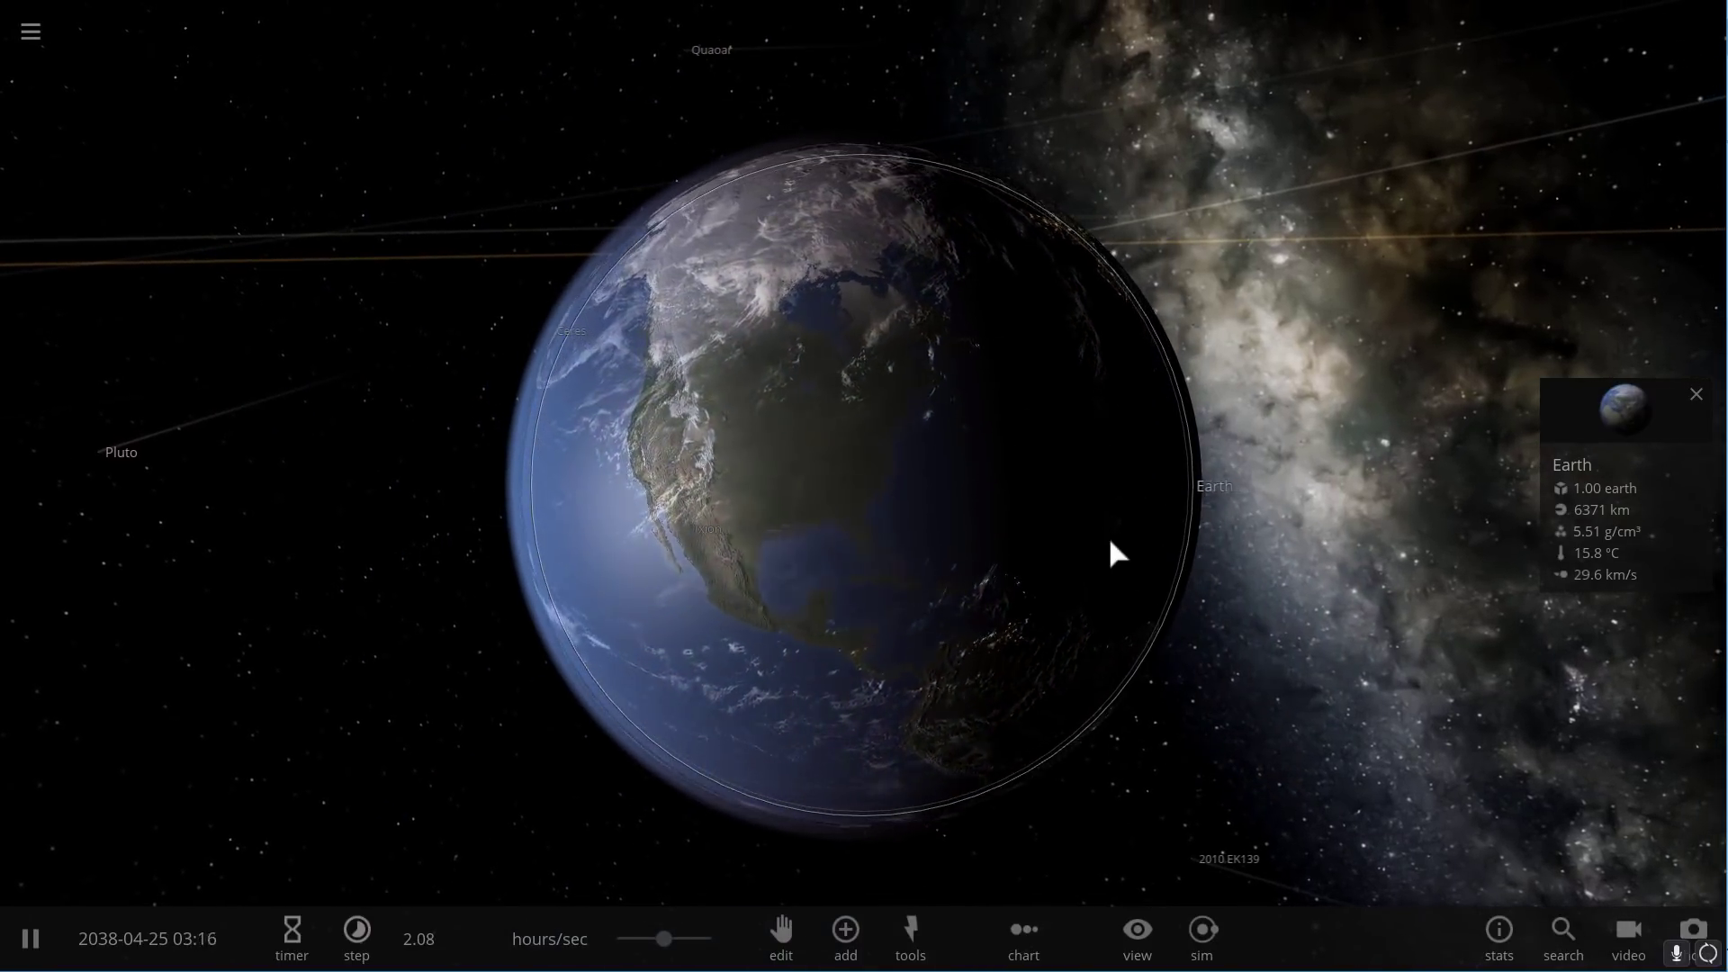
pyautogui.moveTo(1110, 539); pyautogui.dragTo(1195, 495)
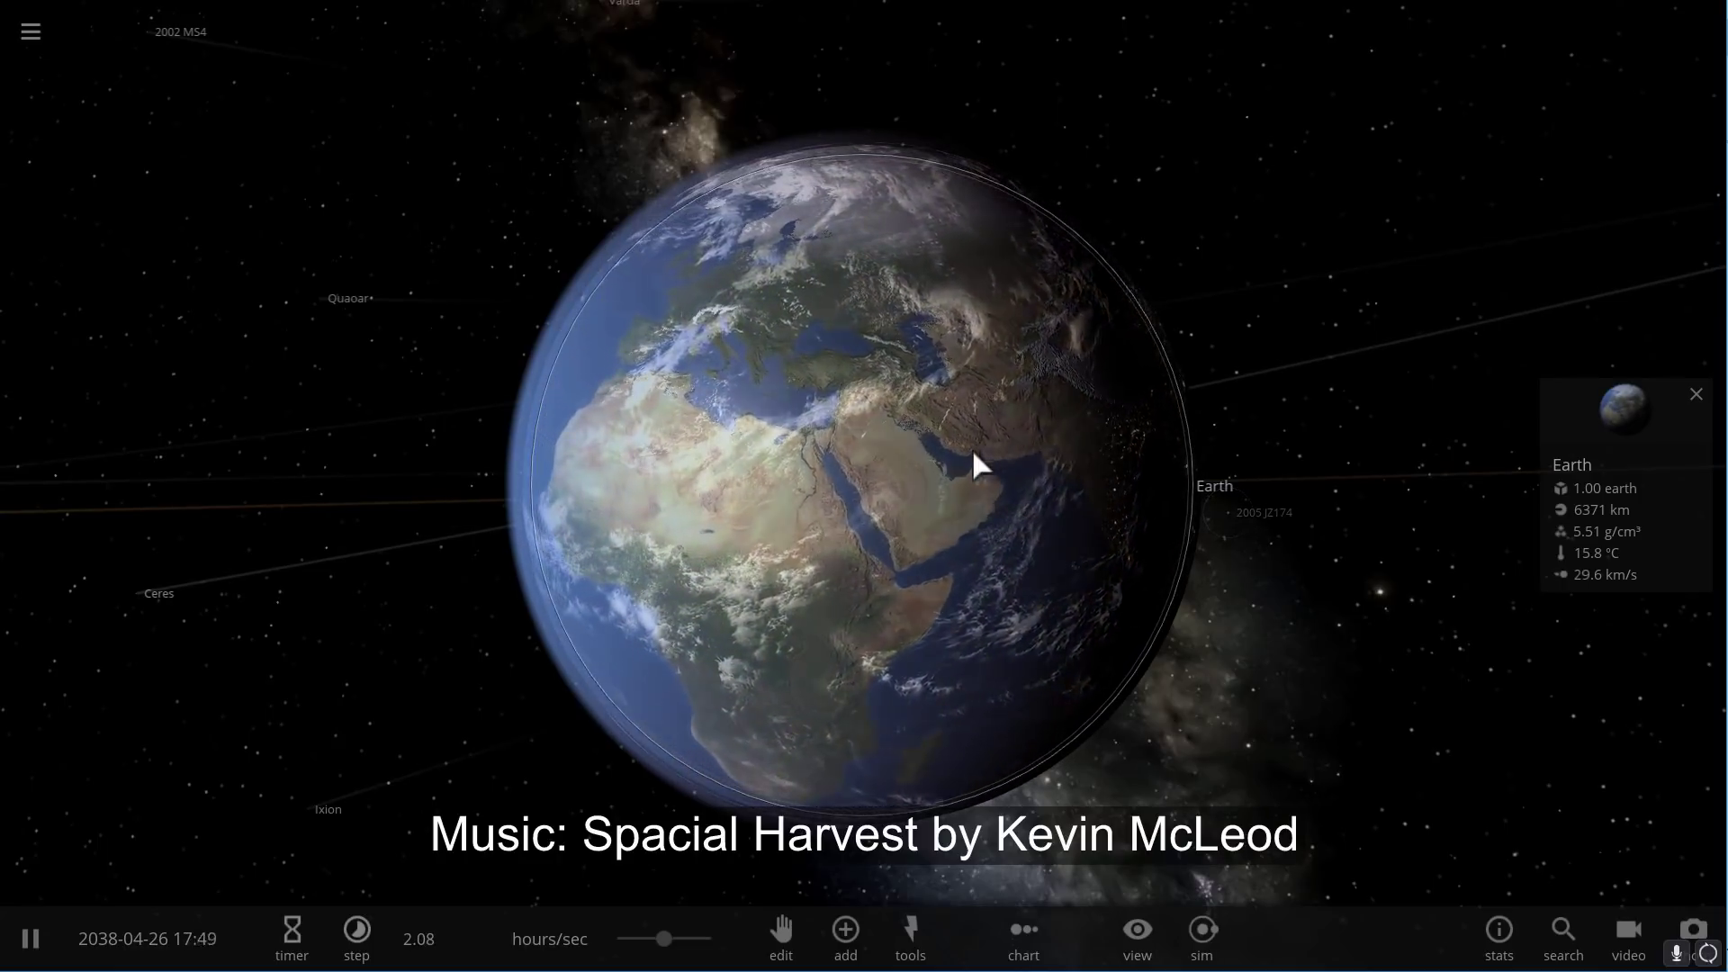
pyautogui.click(1609, 408)
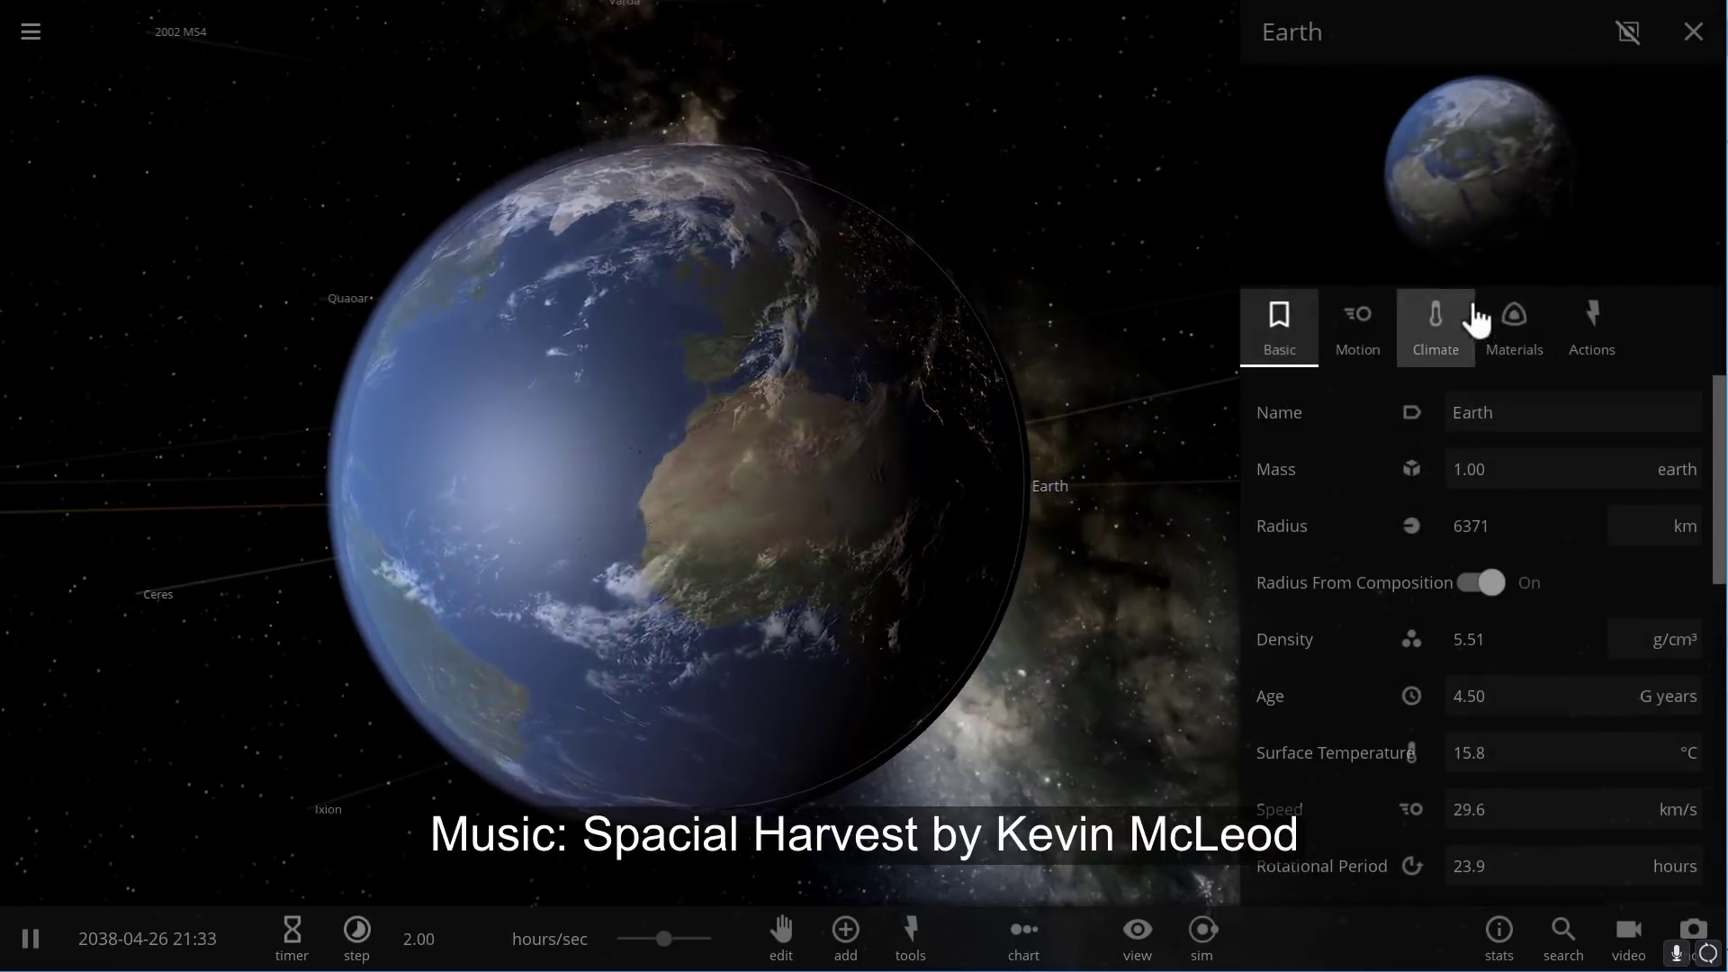
pyautogui.click(1512, 331)
pyautogui.scroll(-10, 1479, 517)
pyautogui.scroll(-3, 1480, 517)
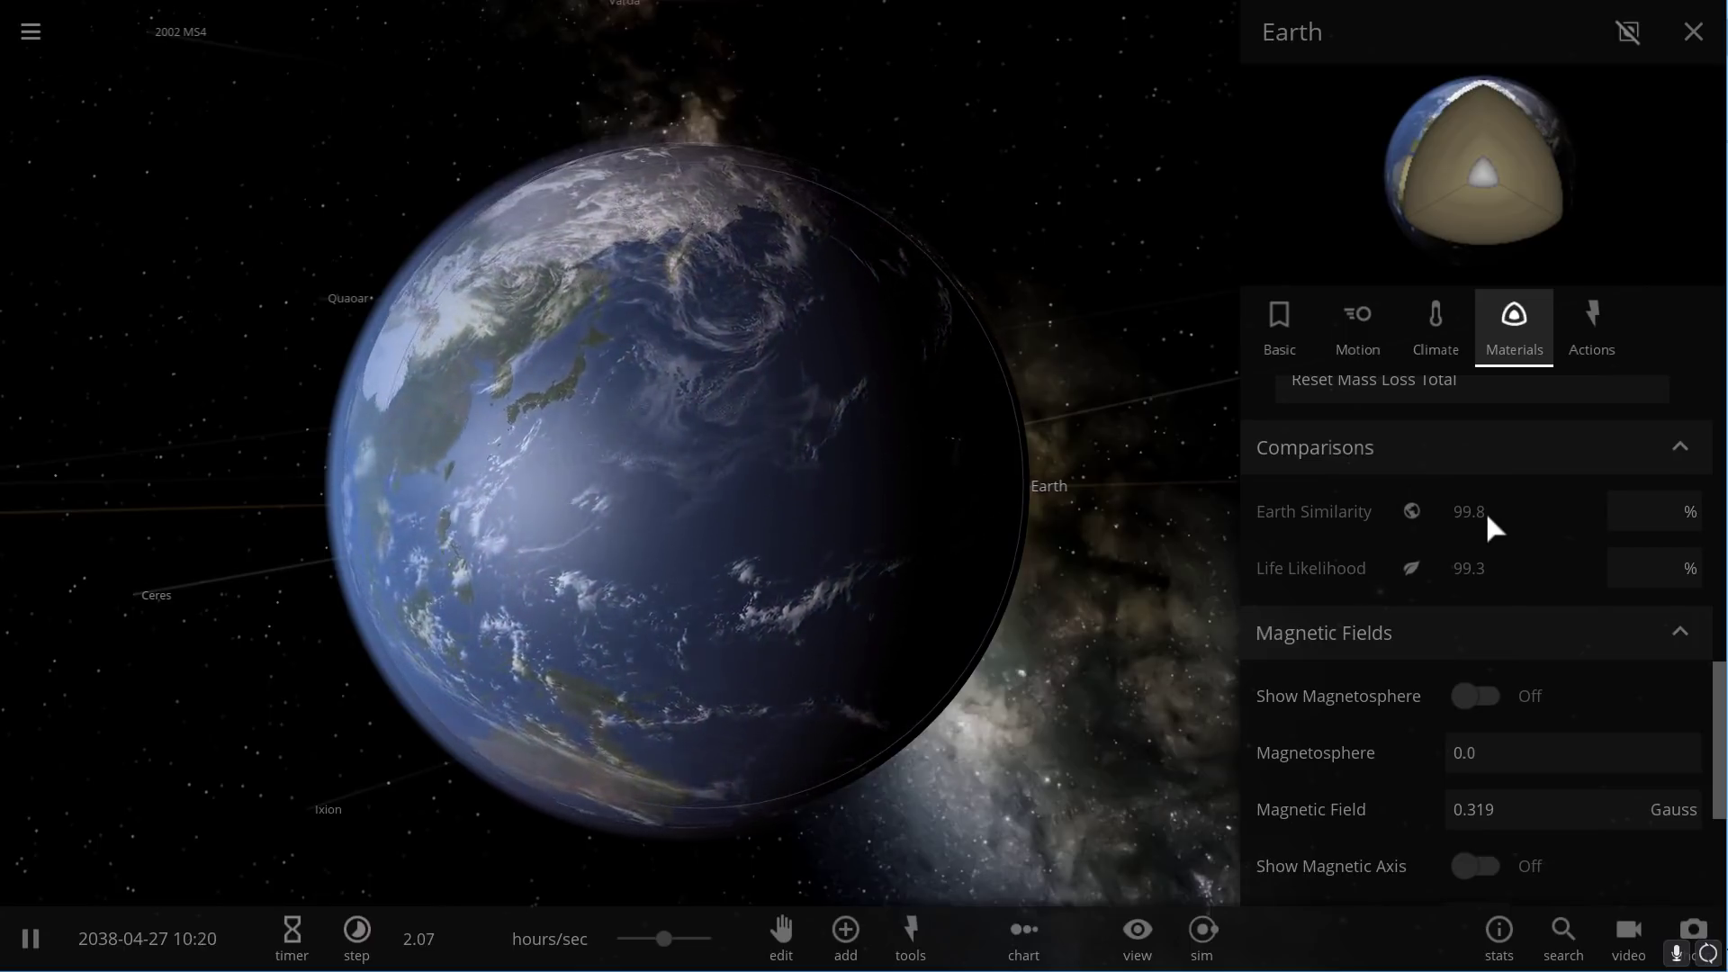
pyautogui.moveTo(1486, 519)
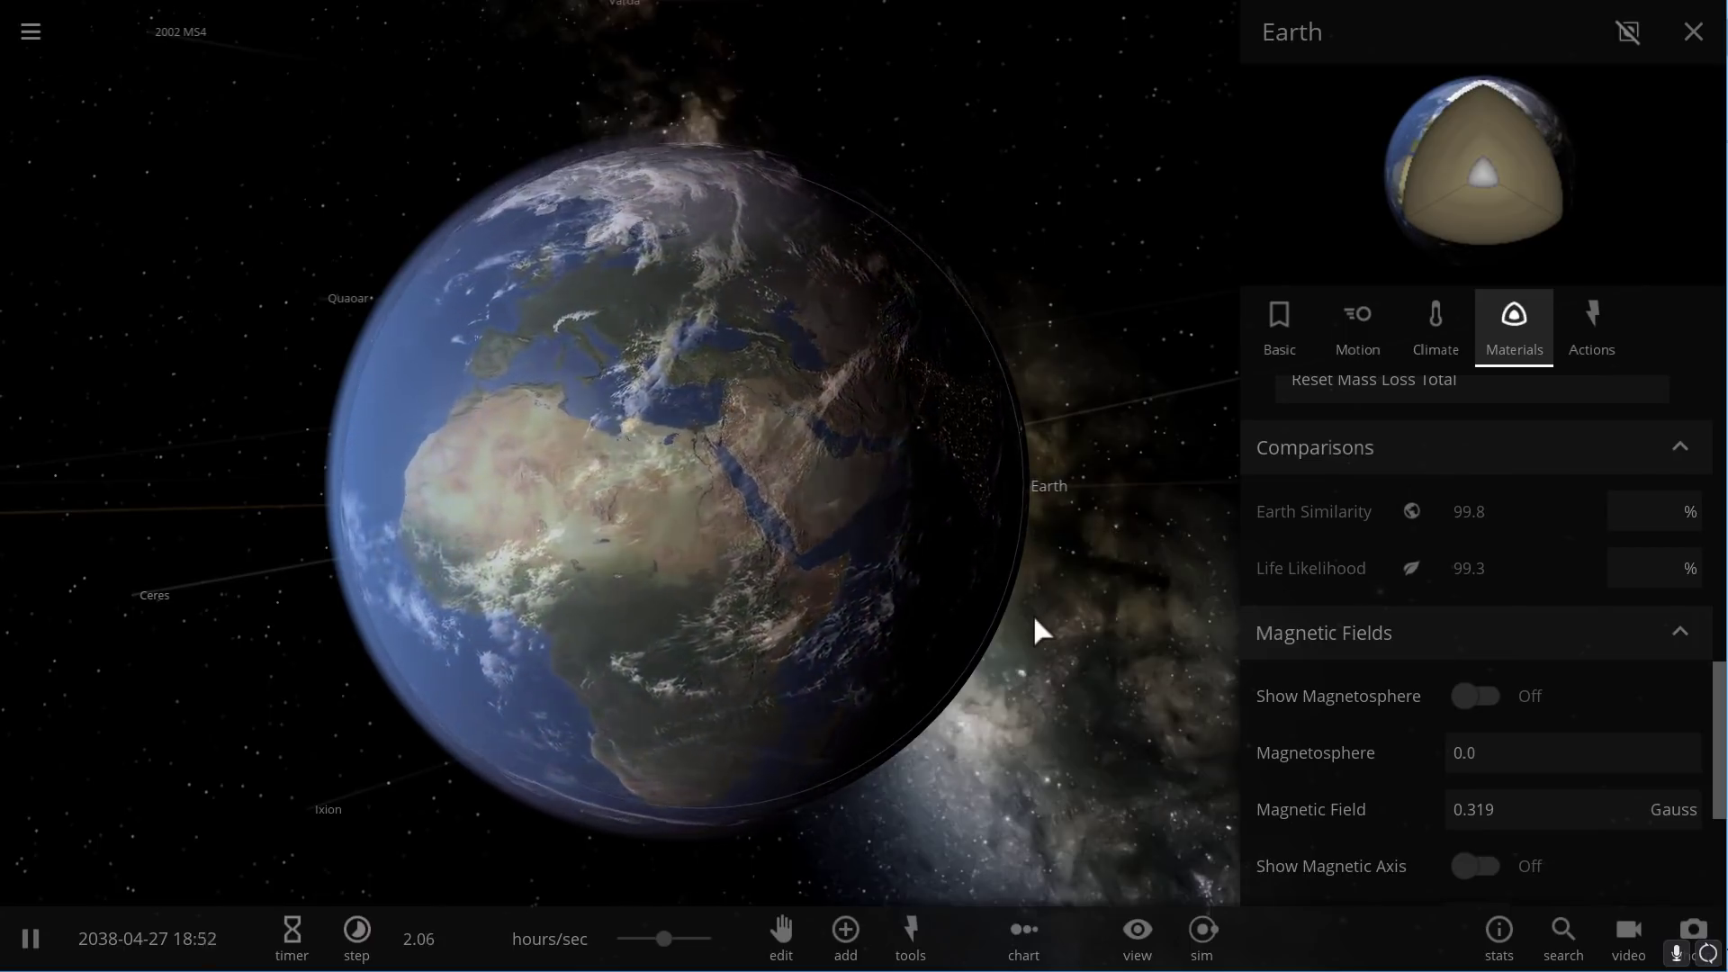
# Select Venus in the inner solar system and examine its Earth Similarity and Life Likelihood.
pyautogui.scroll(5, 1033, 613)
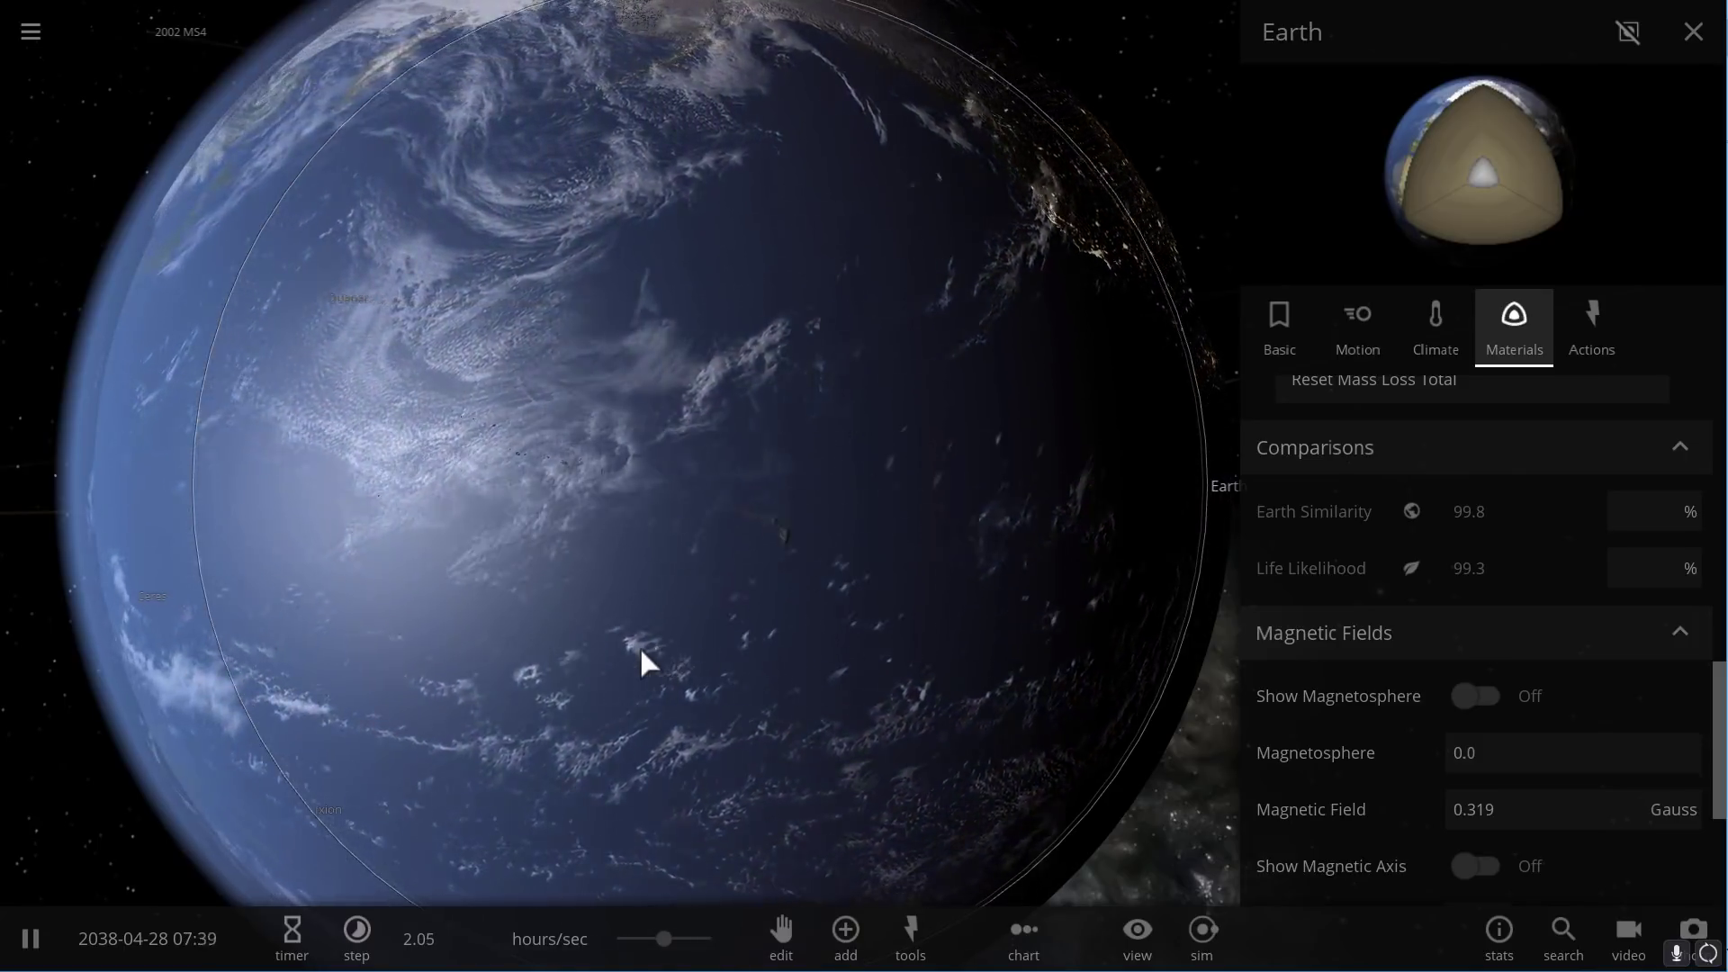
pyautogui.scroll(-5, 641, 648)
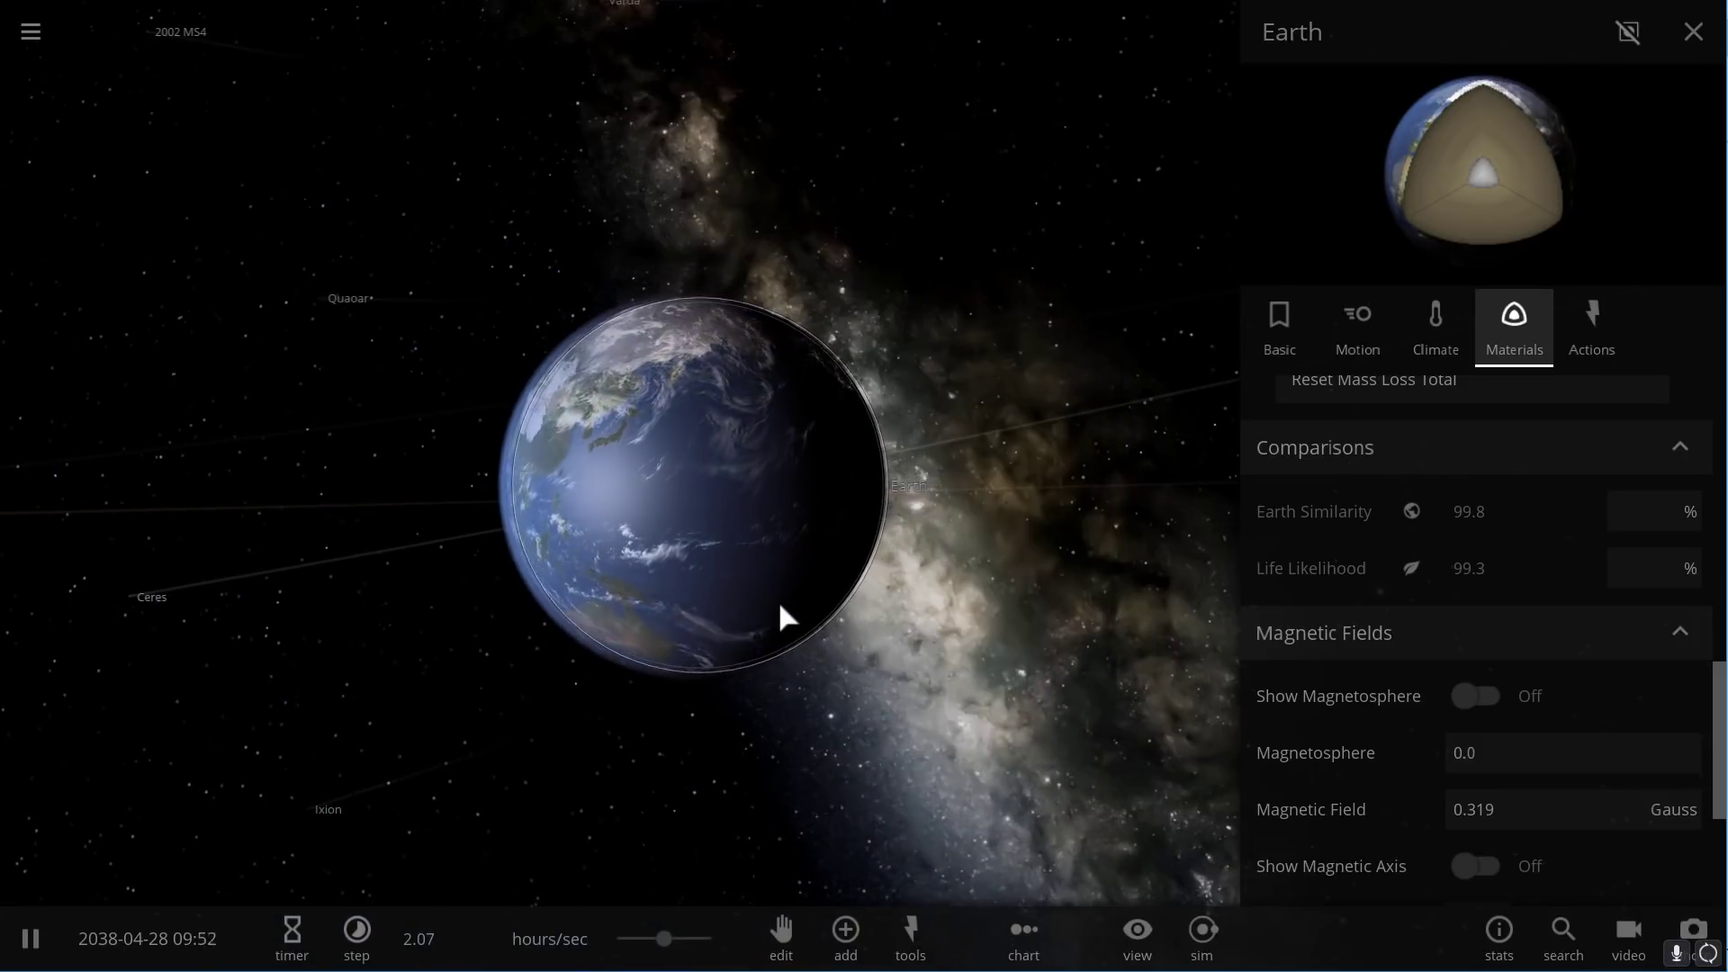
pyautogui.scroll(-5, 617, 634)
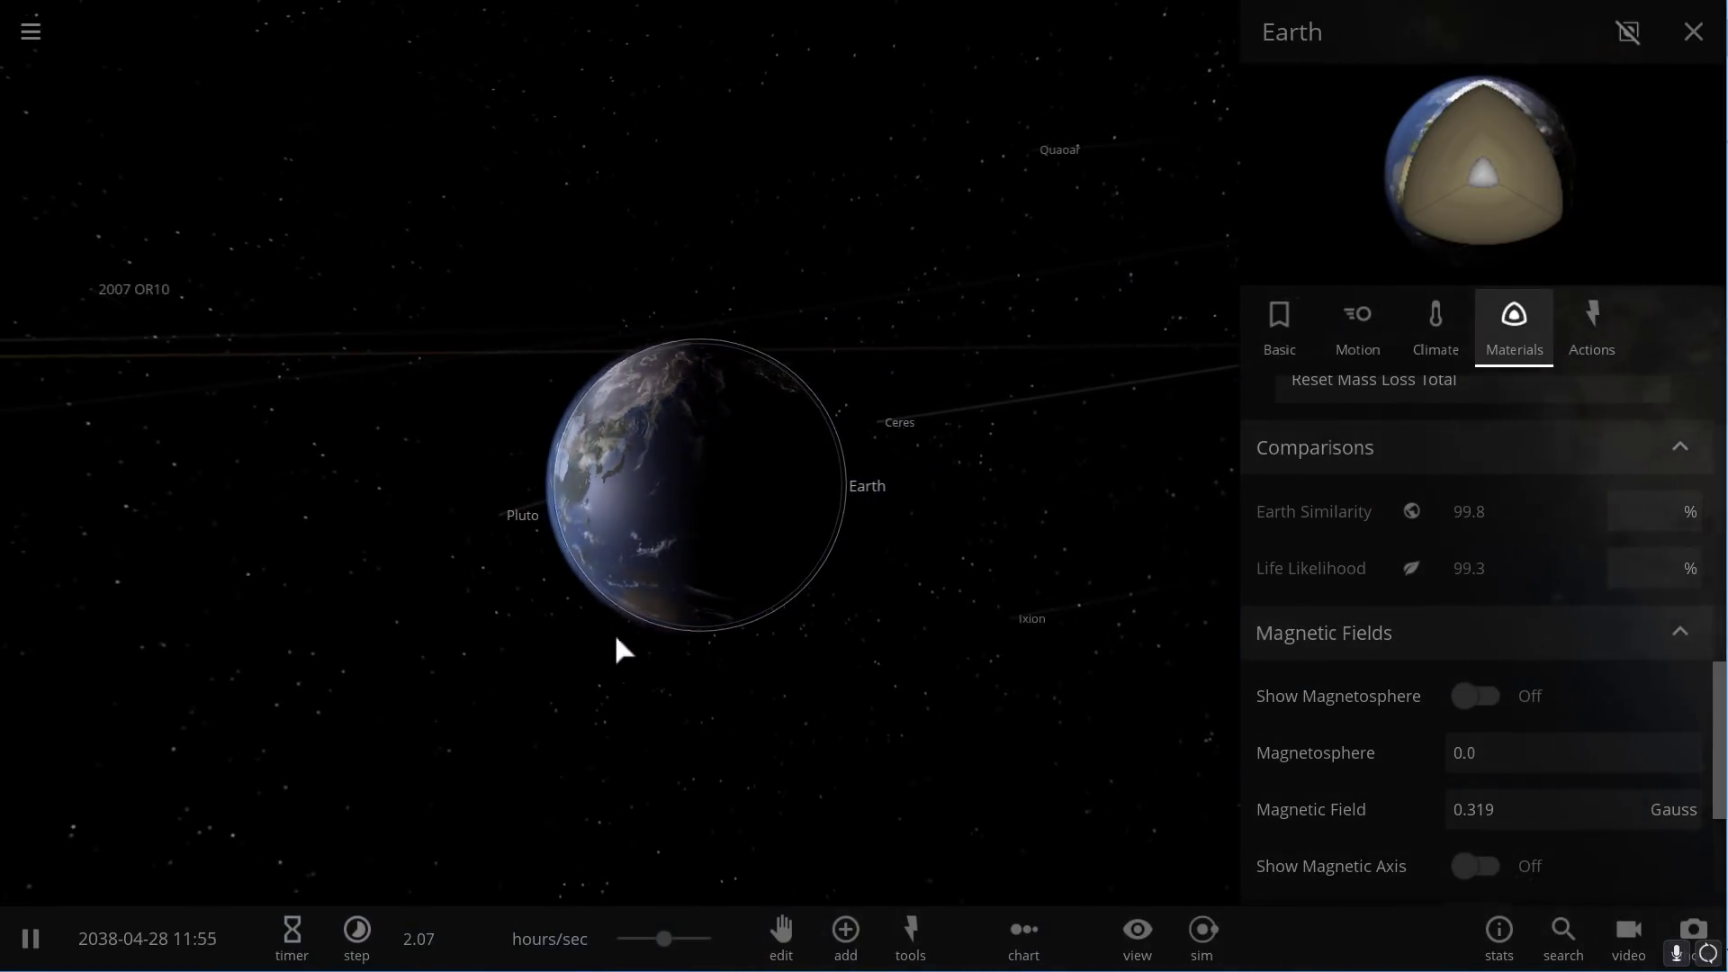
pyautogui.scroll(-5, 616, 638)
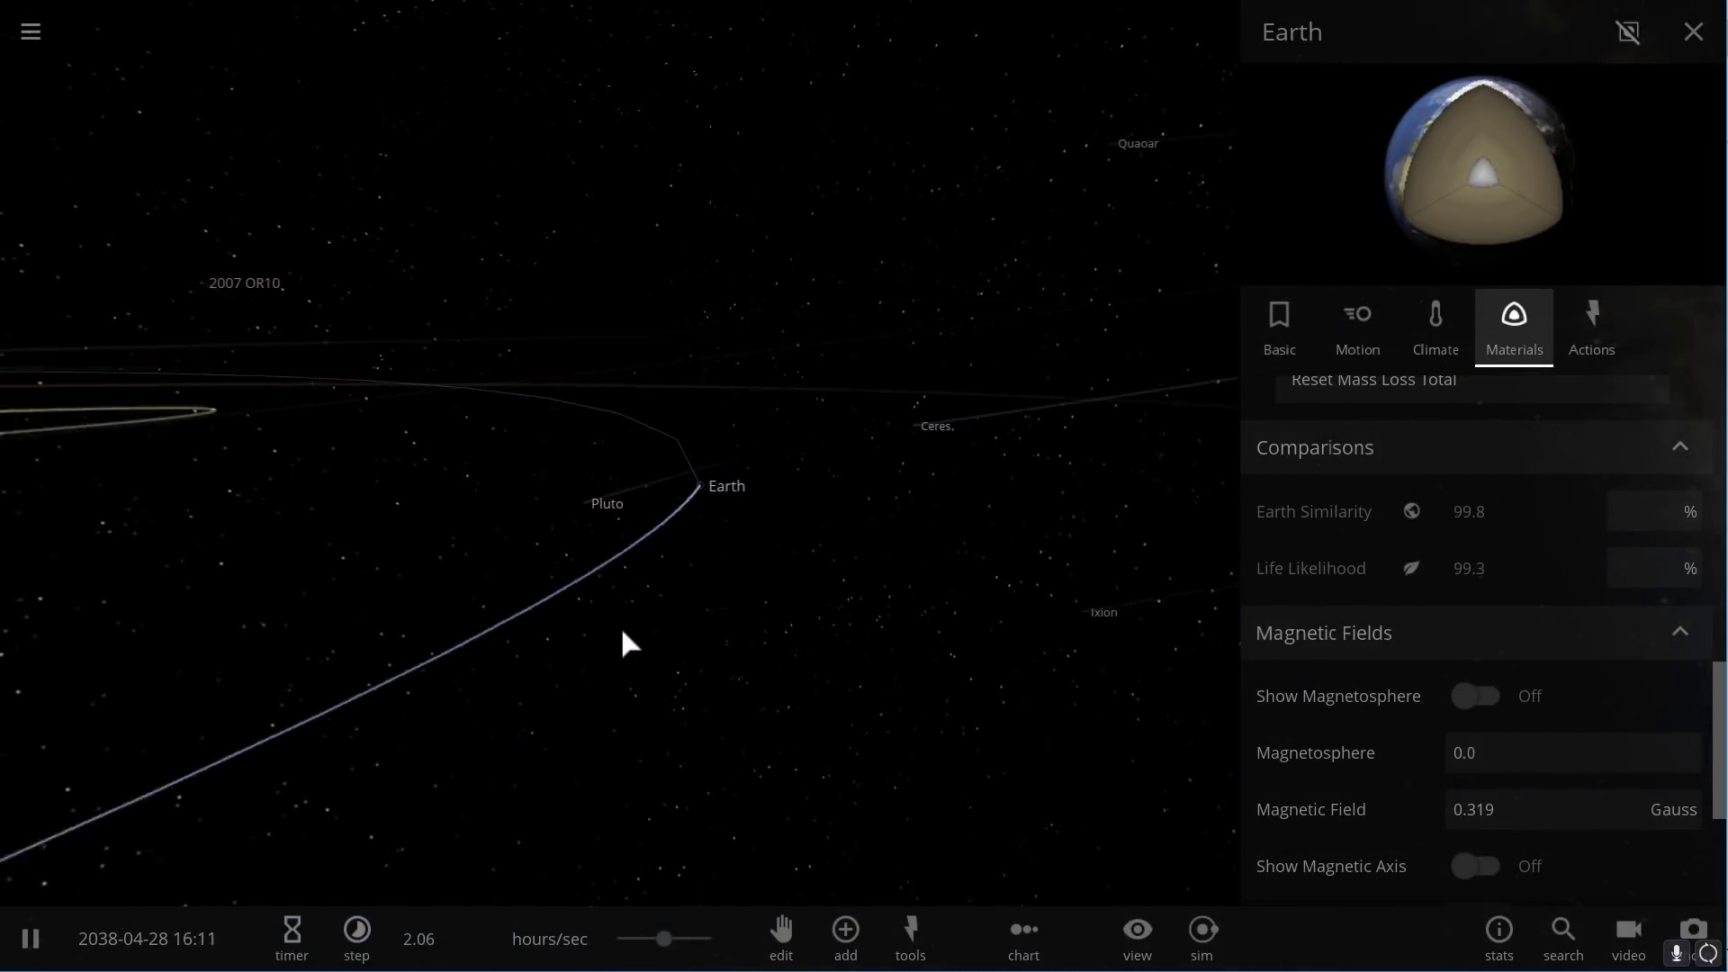
pyautogui.click(347, 418)
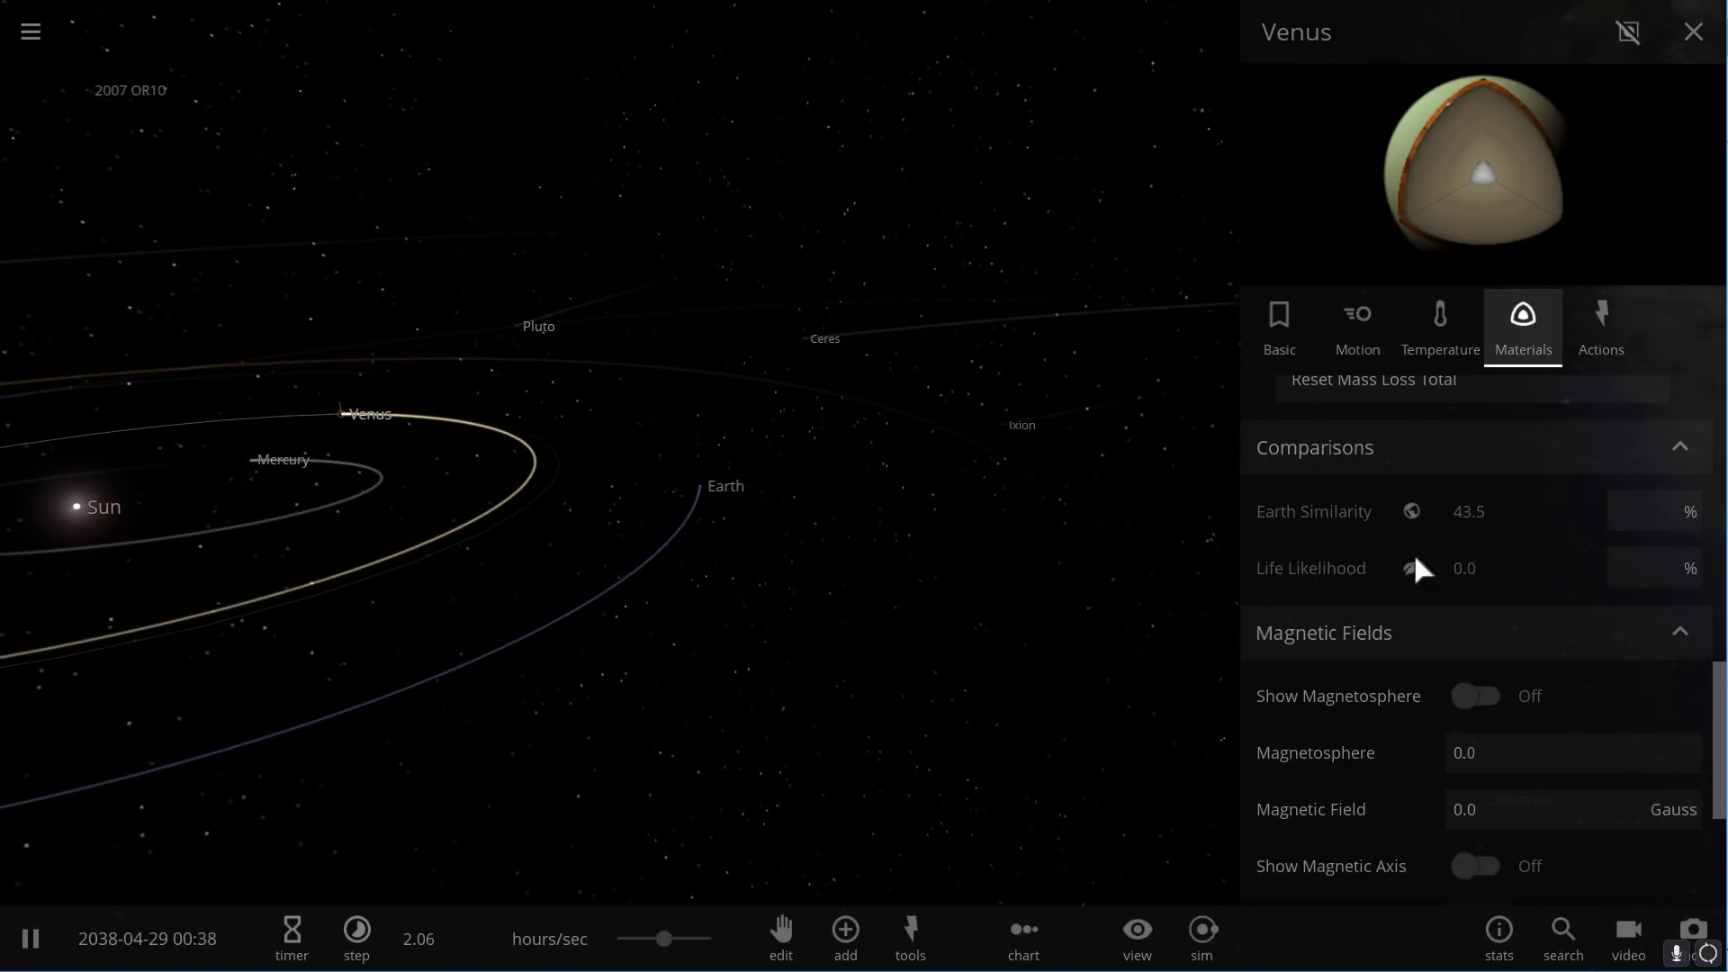
# Select Mercury and examine the Earth Similarity and Life Likelihood in its material properties.
pyautogui.moveTo(920, 568); pyautogui.dragTo(964, 575)
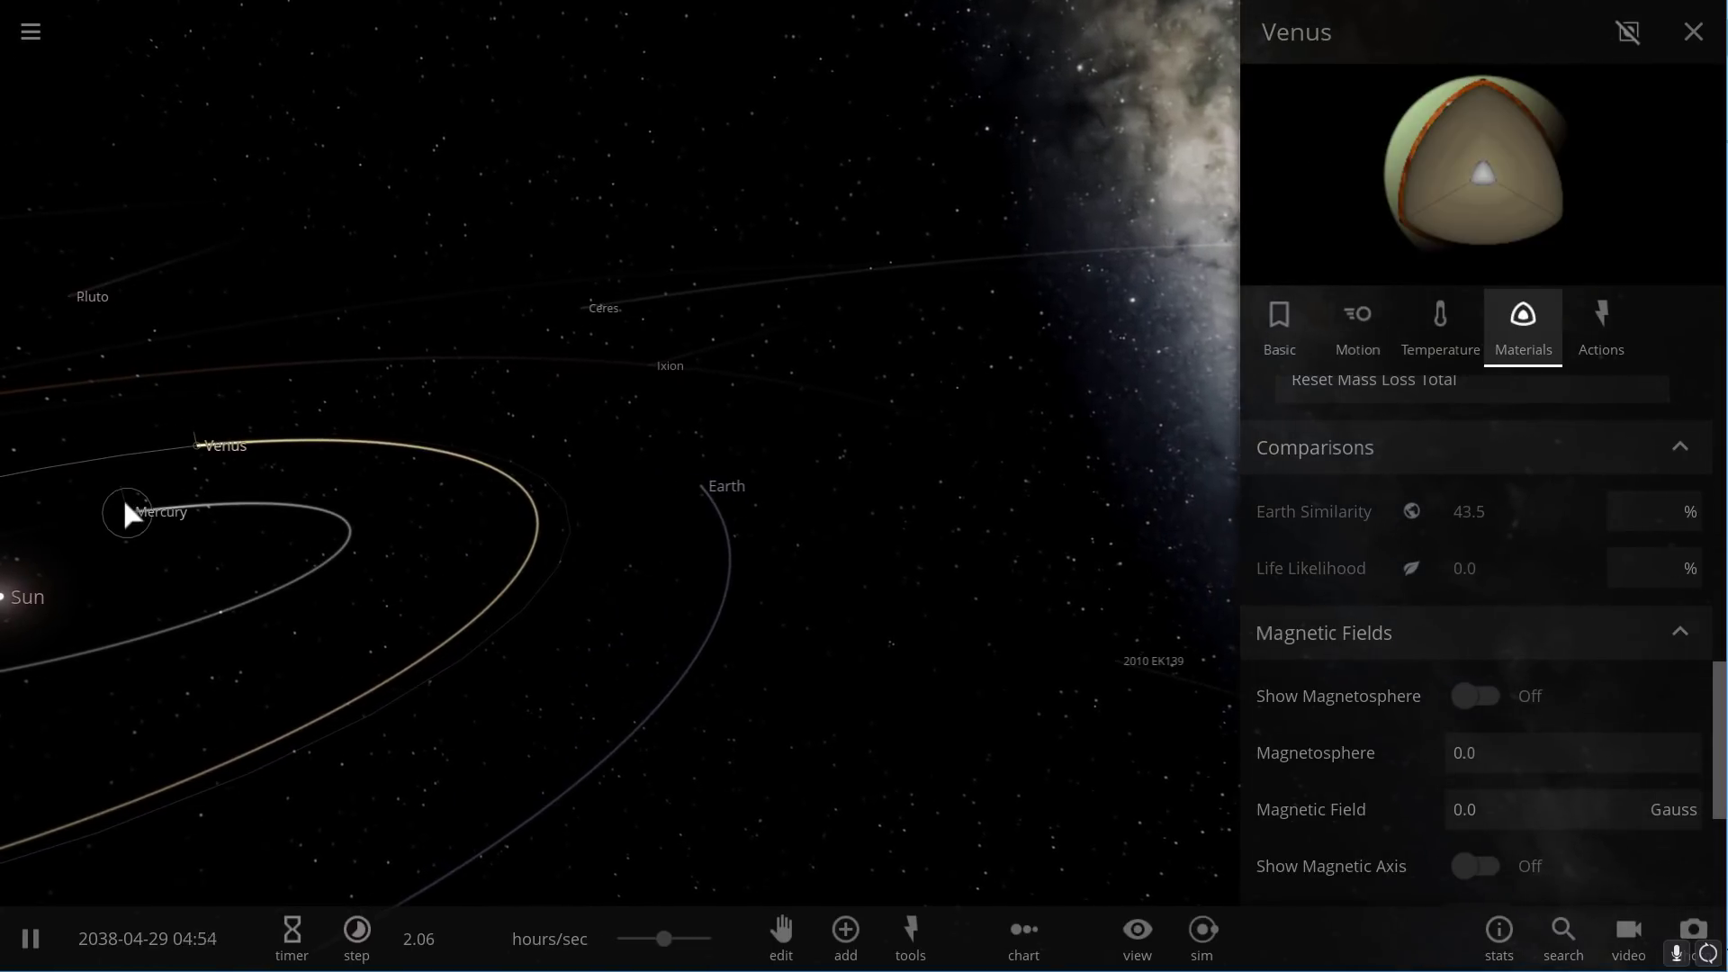
pyautogui.click(126, 506)
pyautogui.scroll(-1, 1429, 500)
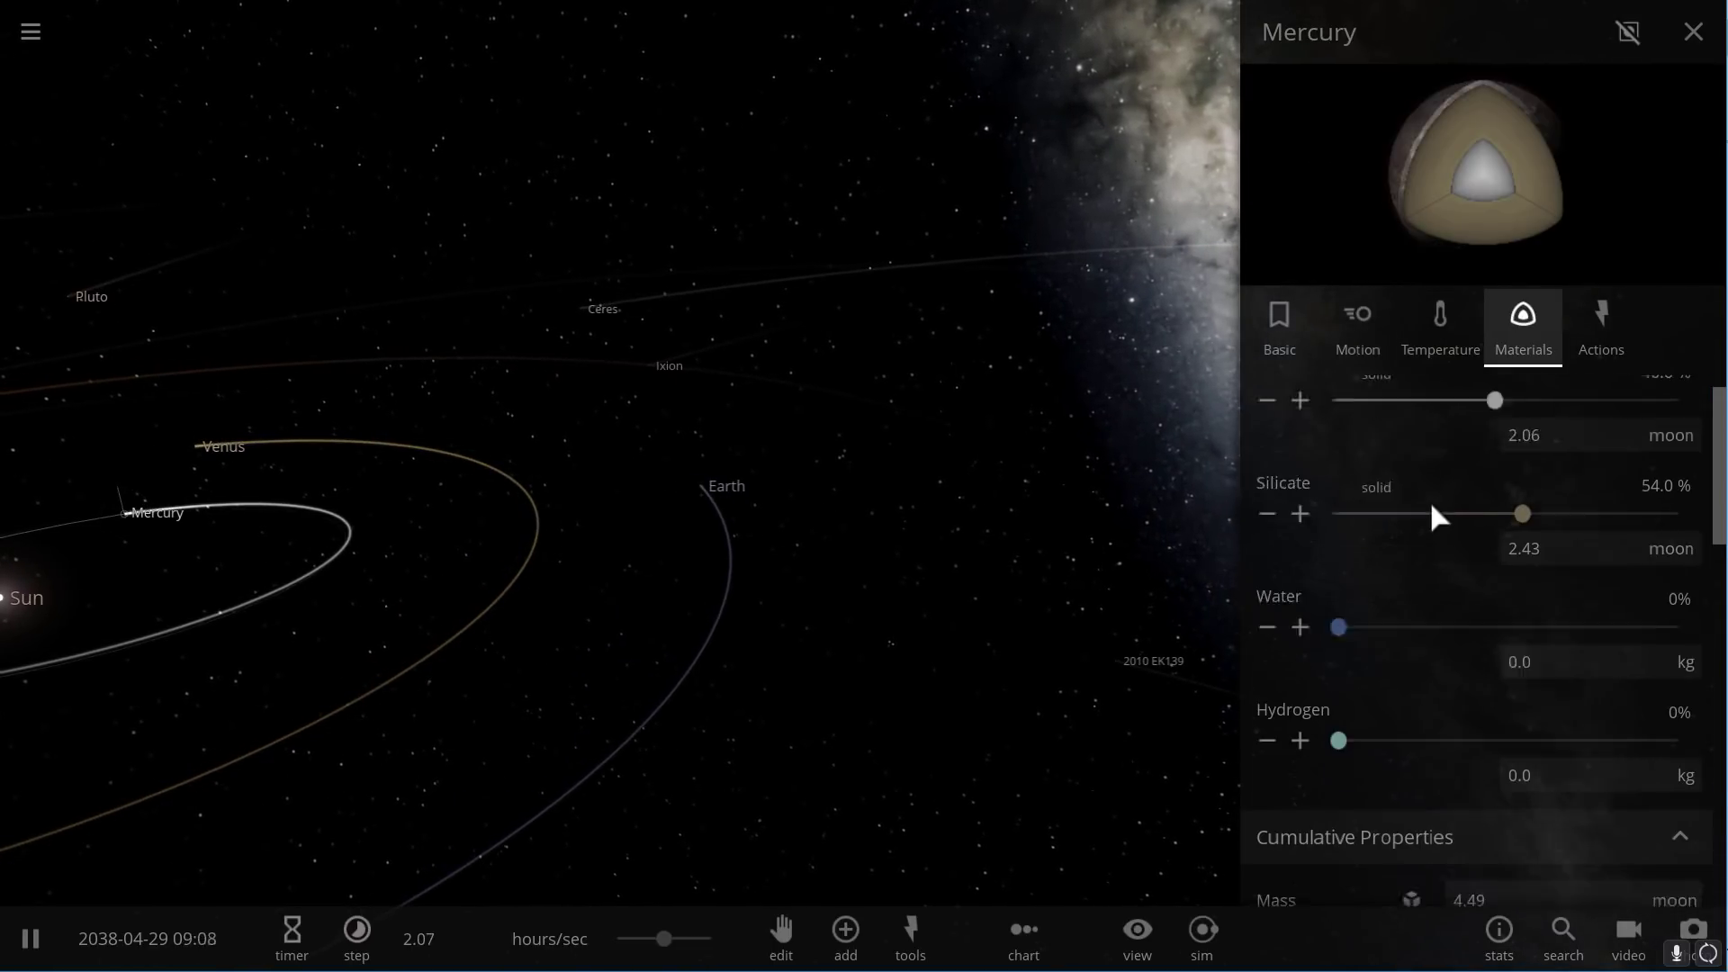
pyautogui.scroll(-5, 1430, 504)
pyautogui.scroll(-3, 898, 622)
# Select Mars, examine its Earth Similarity and Life Likelihood, and close its properties.
pyautogui.moveTo(898, 623); pyautogui.dragTo(994, 635)
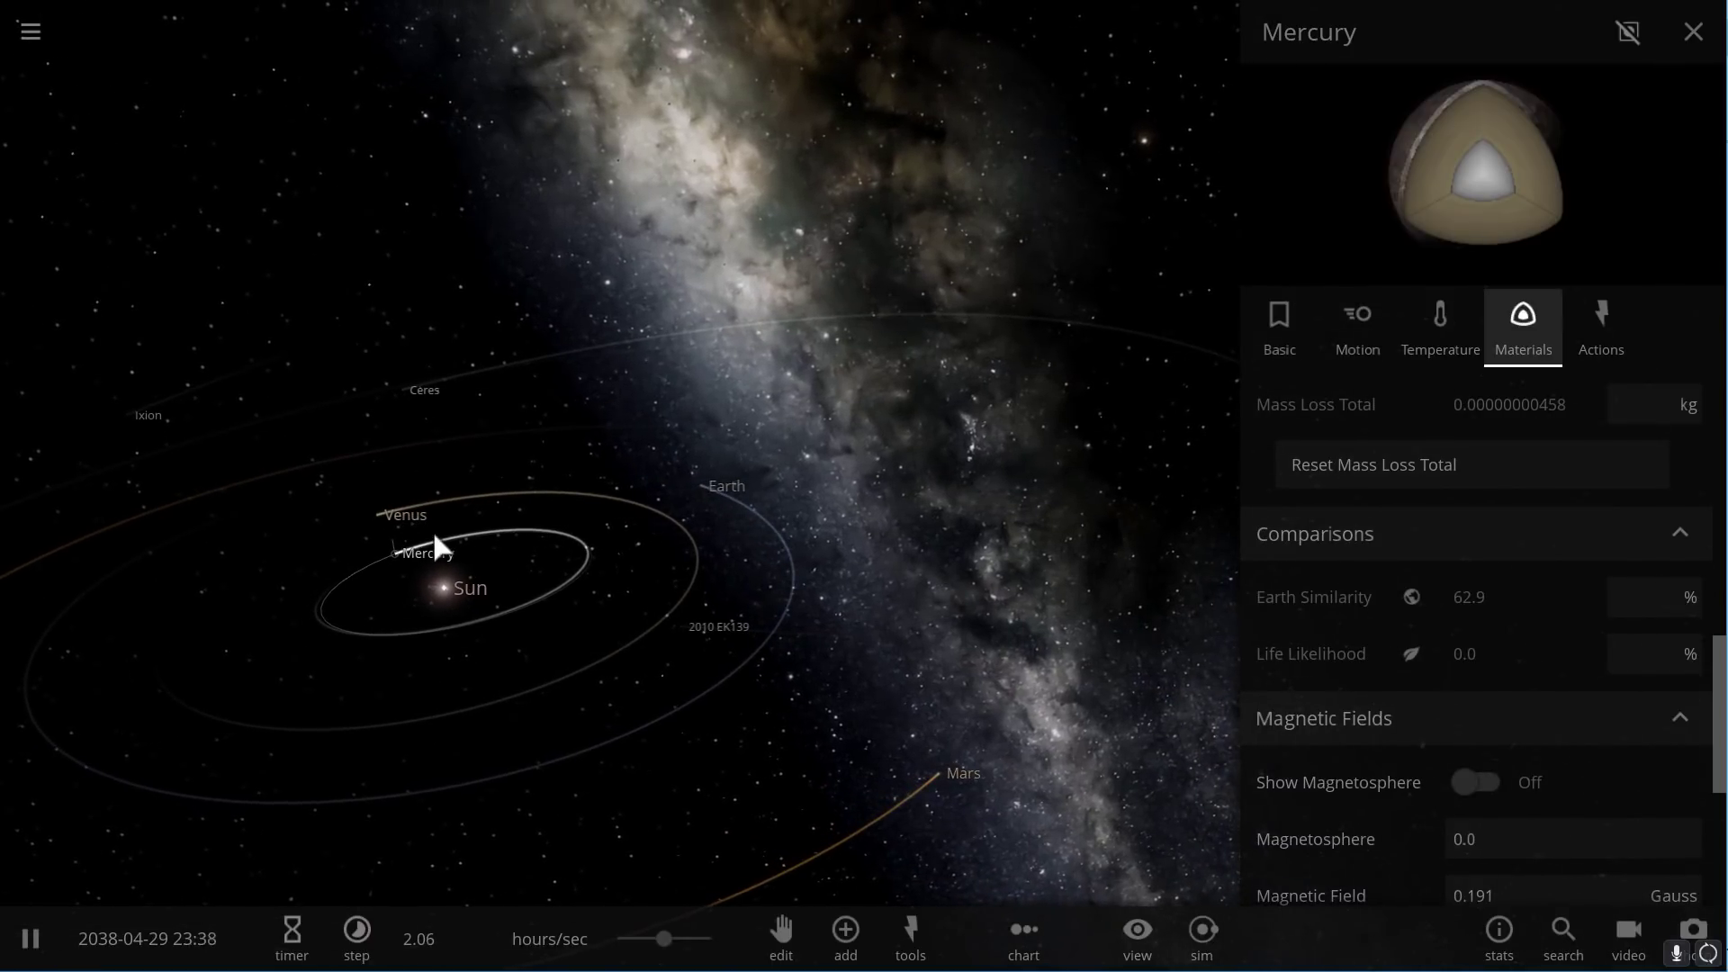
pyautogui.click(942, 772)
pyautogui.scroll(-5, 1453, 531)
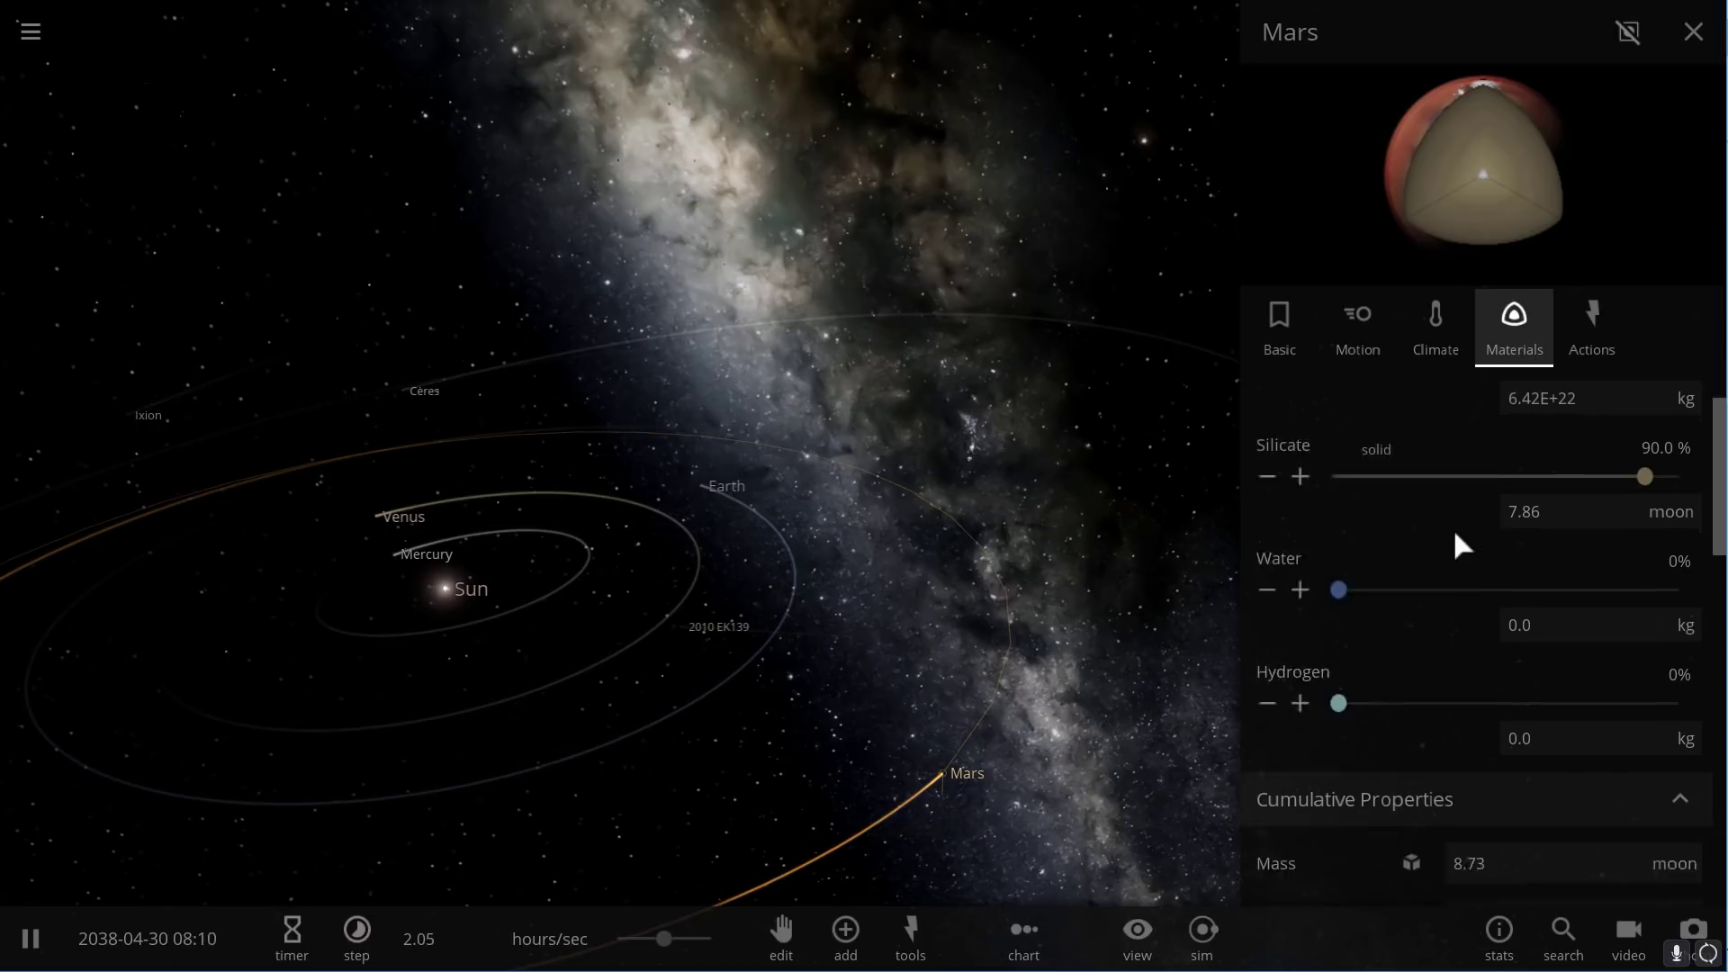
pyautogui.scroll(-5, 1453, 533)
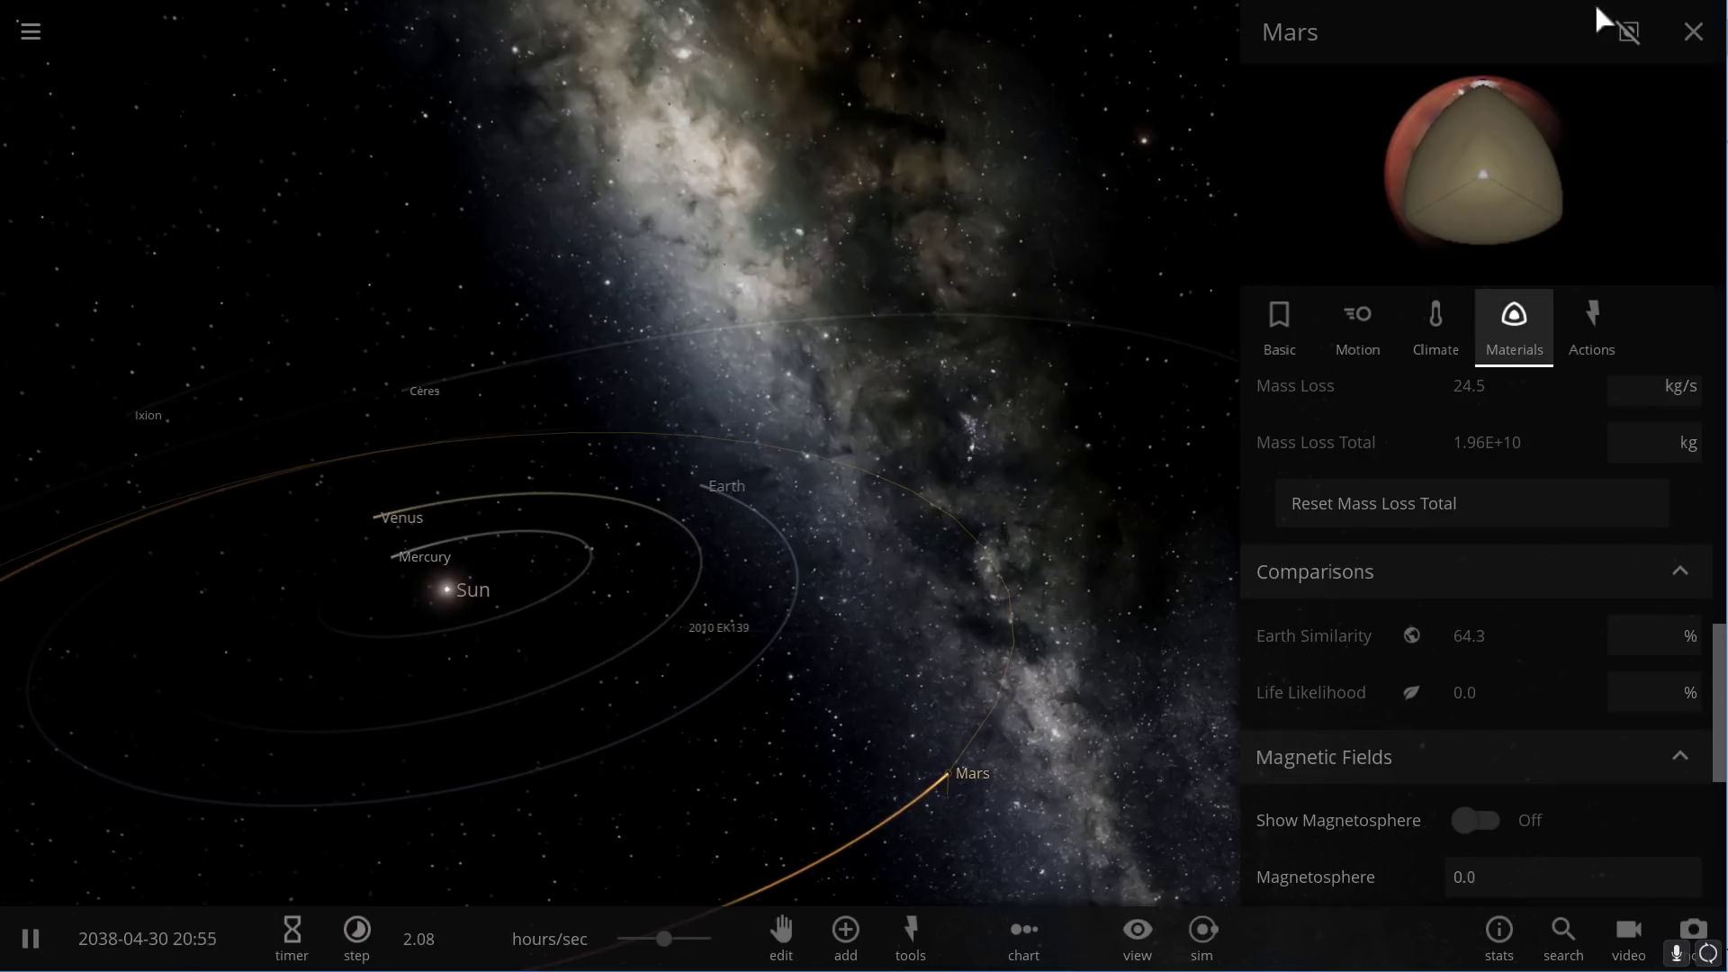
pyautogui.click(1691, 42)
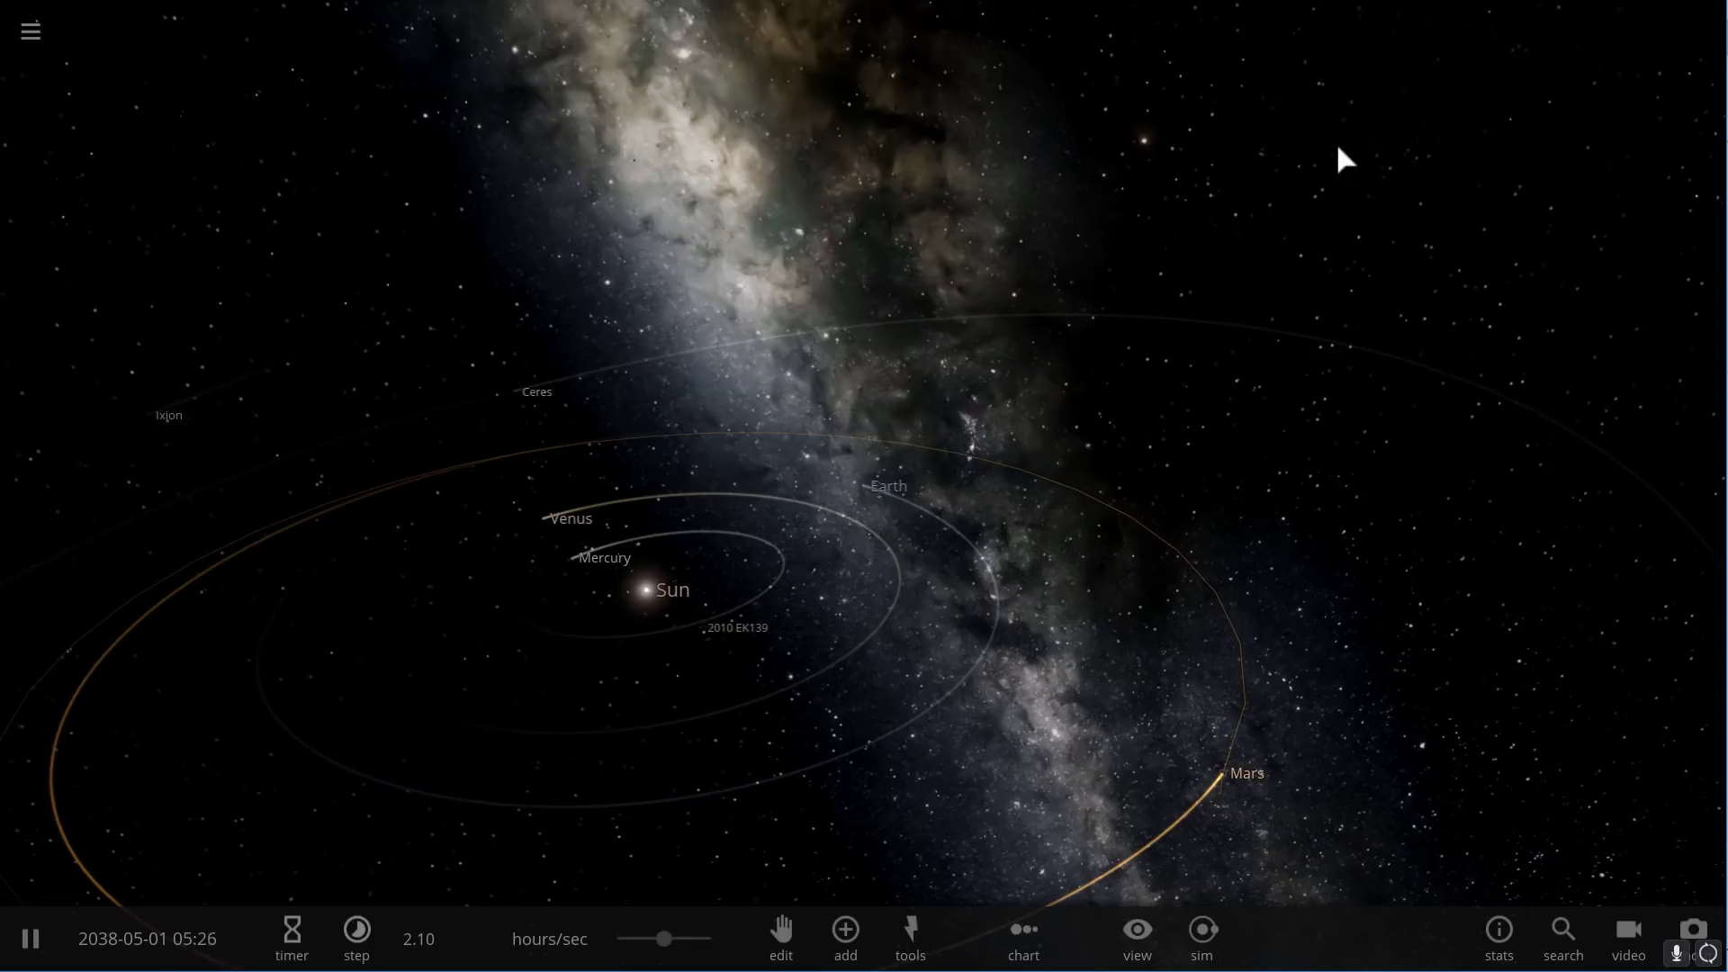
# Leave the solar system and start a new empty simulation.
pyautogui.moveTo(1287, 286); pyautogui.dragTo(775, 242)
pyautogui.click(30, 33)
pyautogui.click(112, 248)
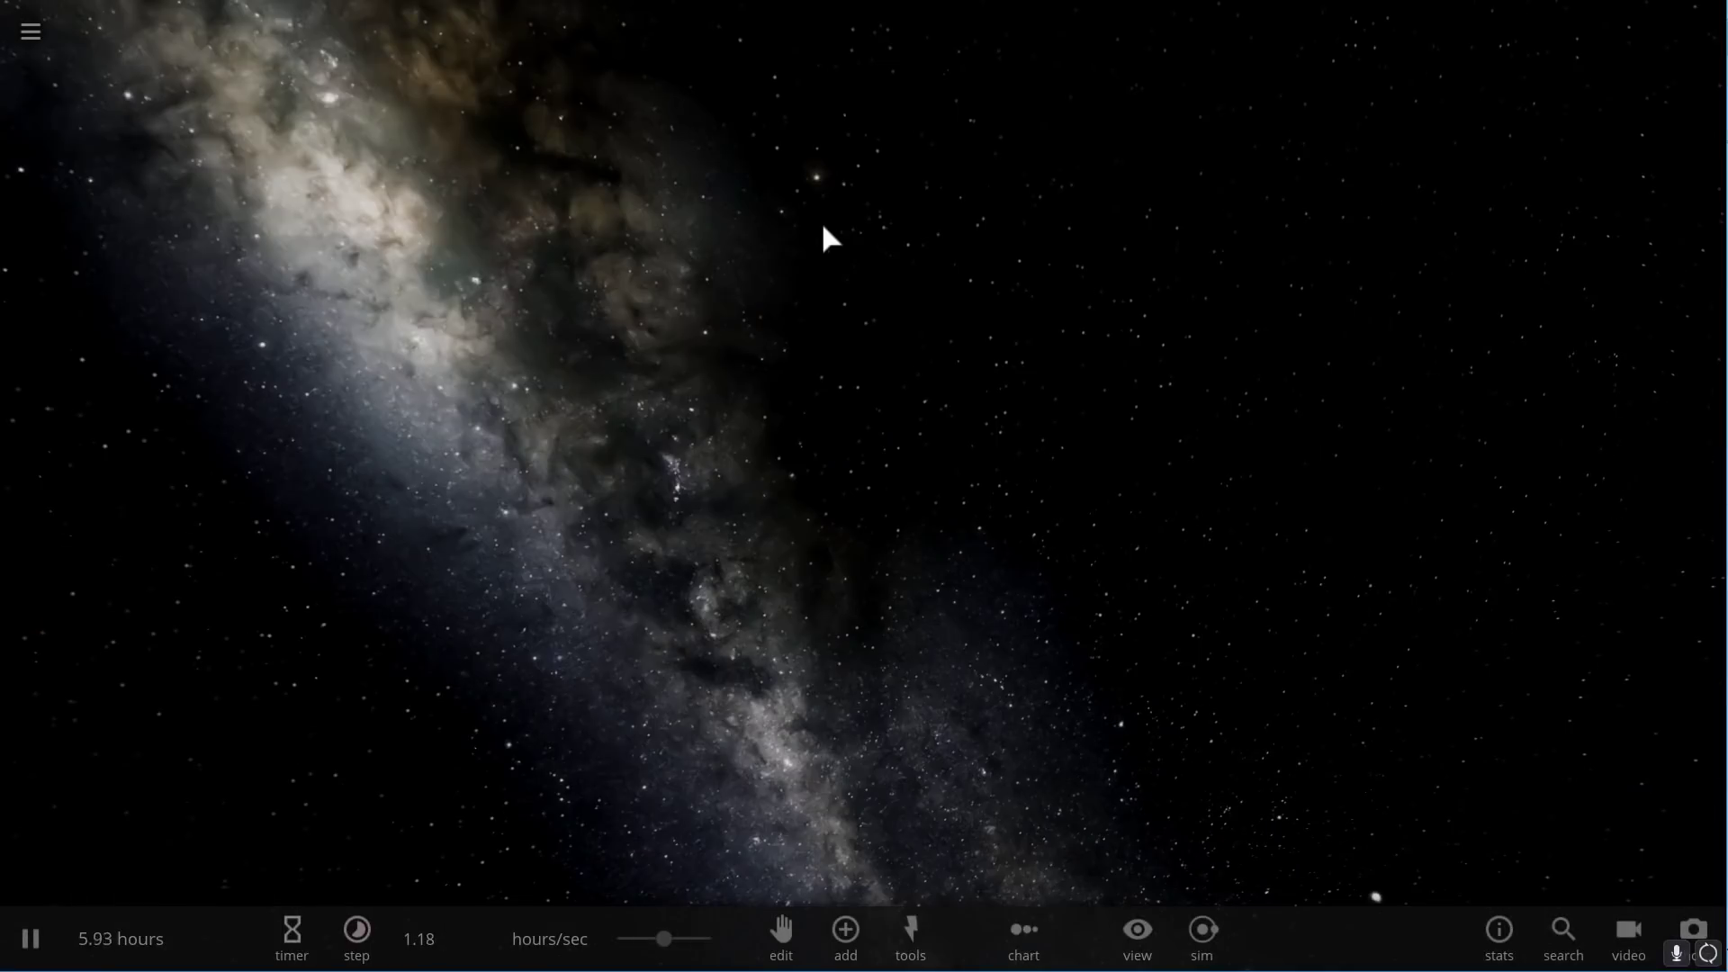
pyautogui.moveTo(809, 246); pyautogui.dragTo(640, 160)
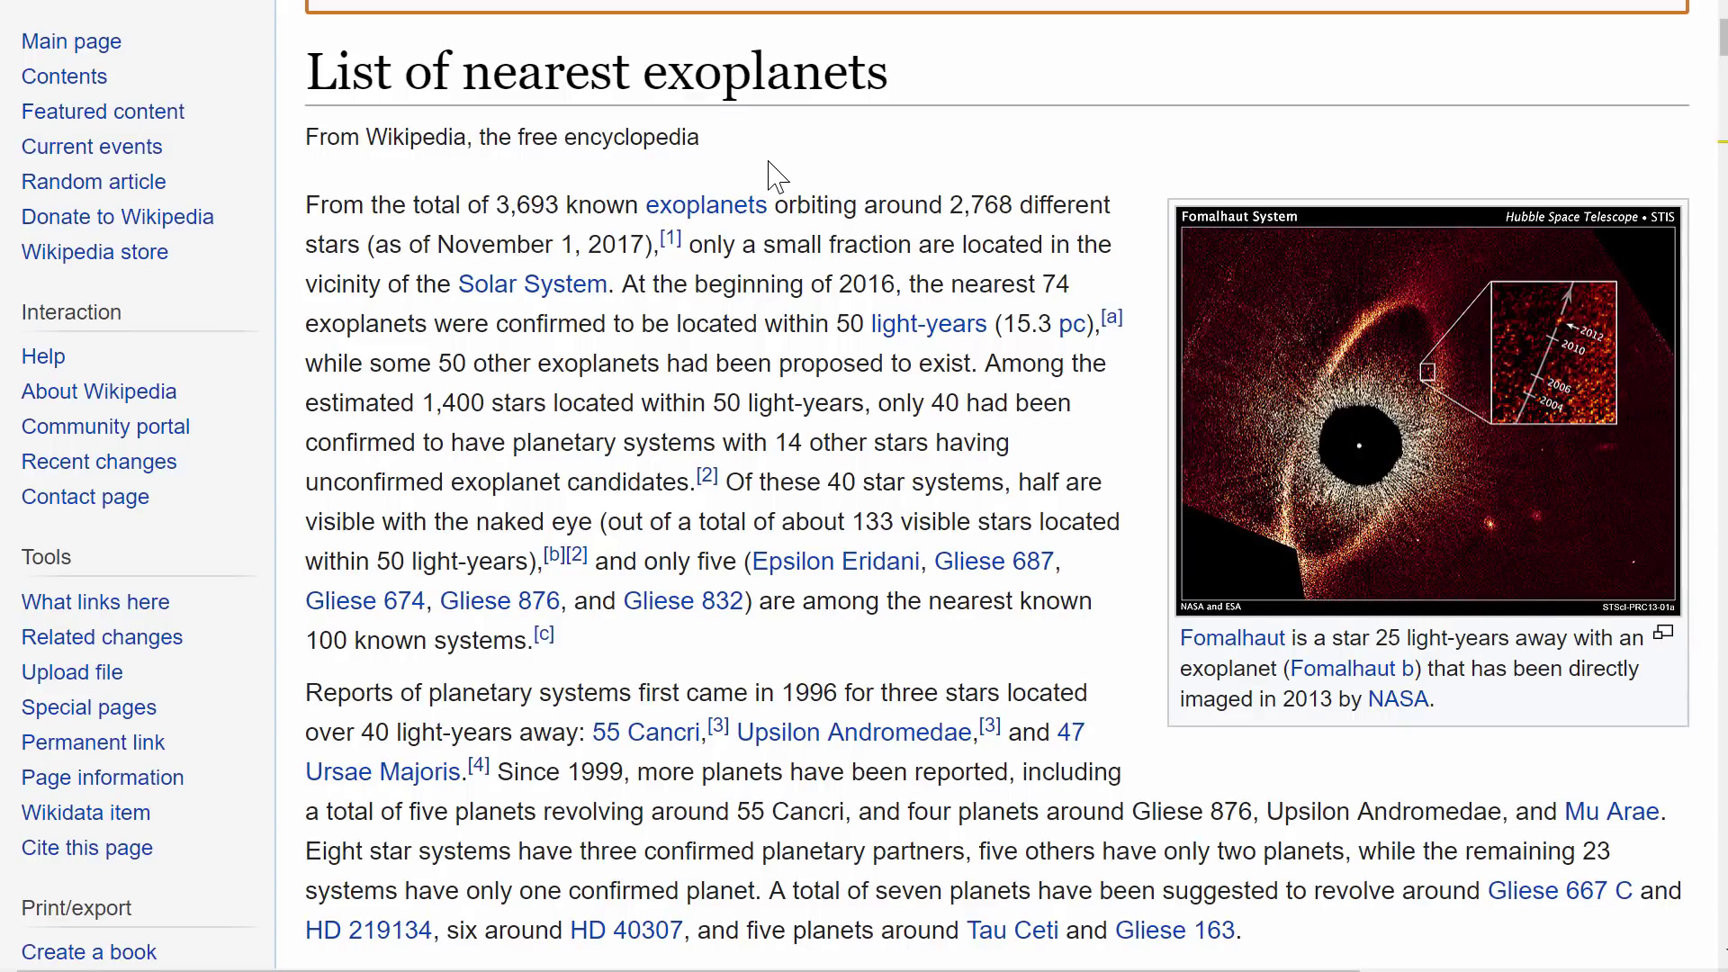
# Switch to Wikipedia's "List of nearest exoplanets" and look up Proxima Centauri b in the table.
pyautogui.scroll(-10, 771, 167)
pyautogui.scroll(-20, 772, 164)
pyautogui.scroll(-10, 772, 166)
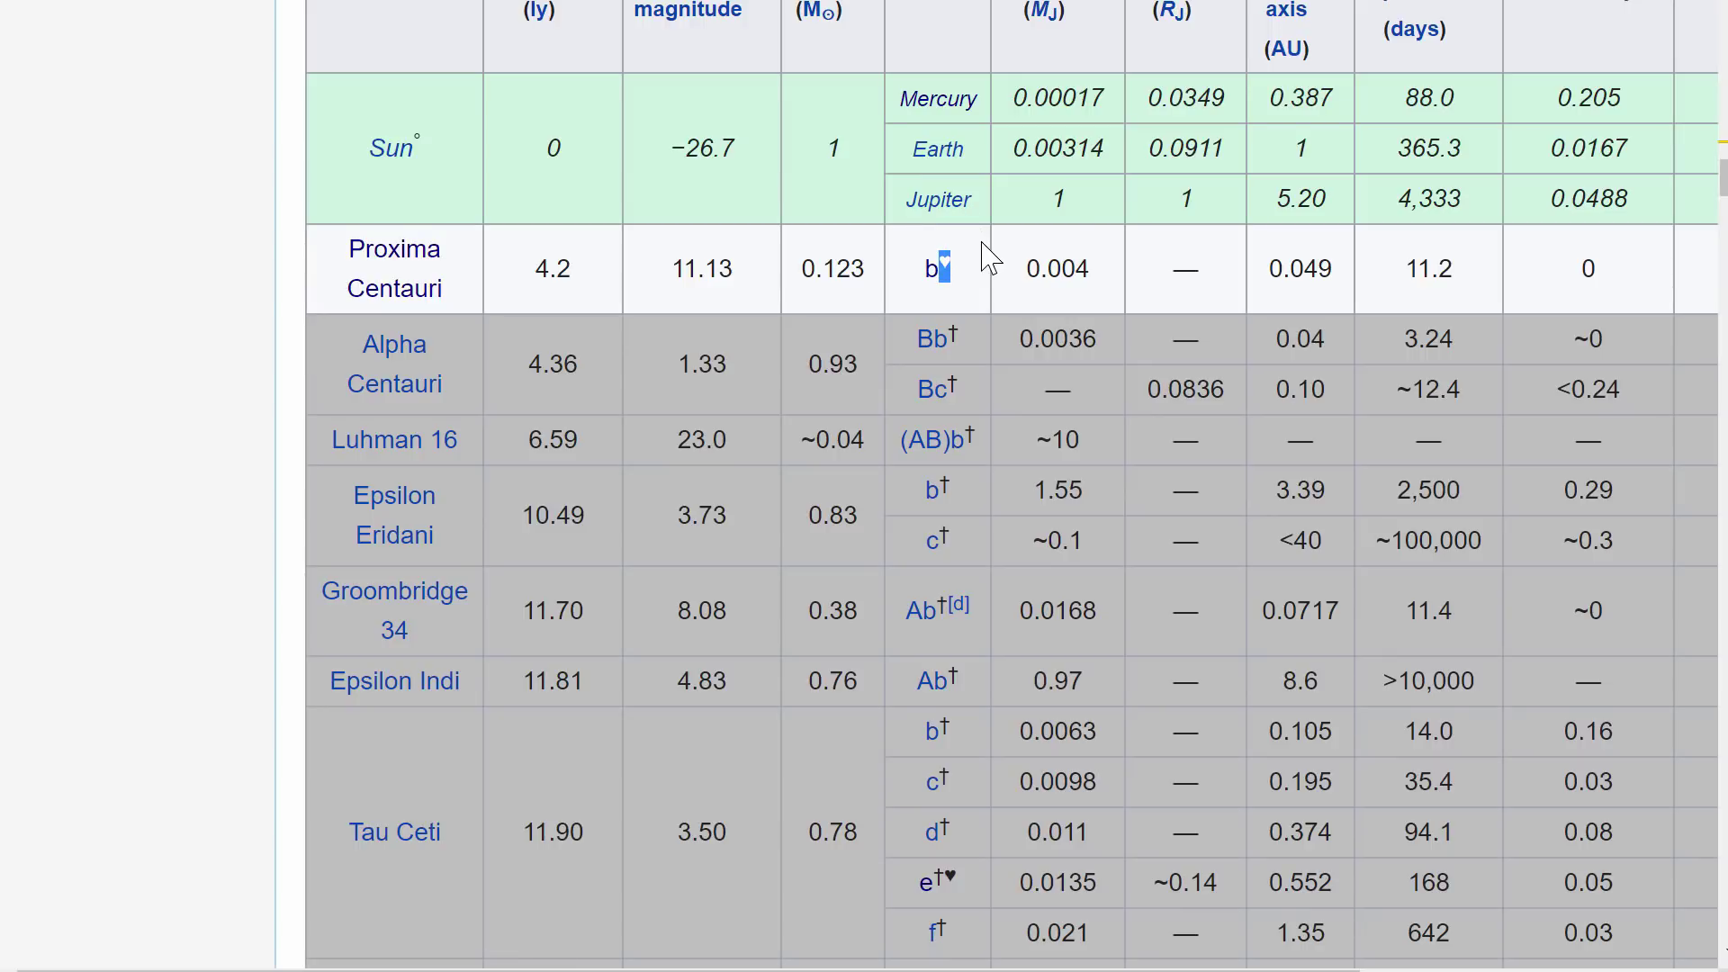
pyautogui.scroll(-2, 1457, 196)
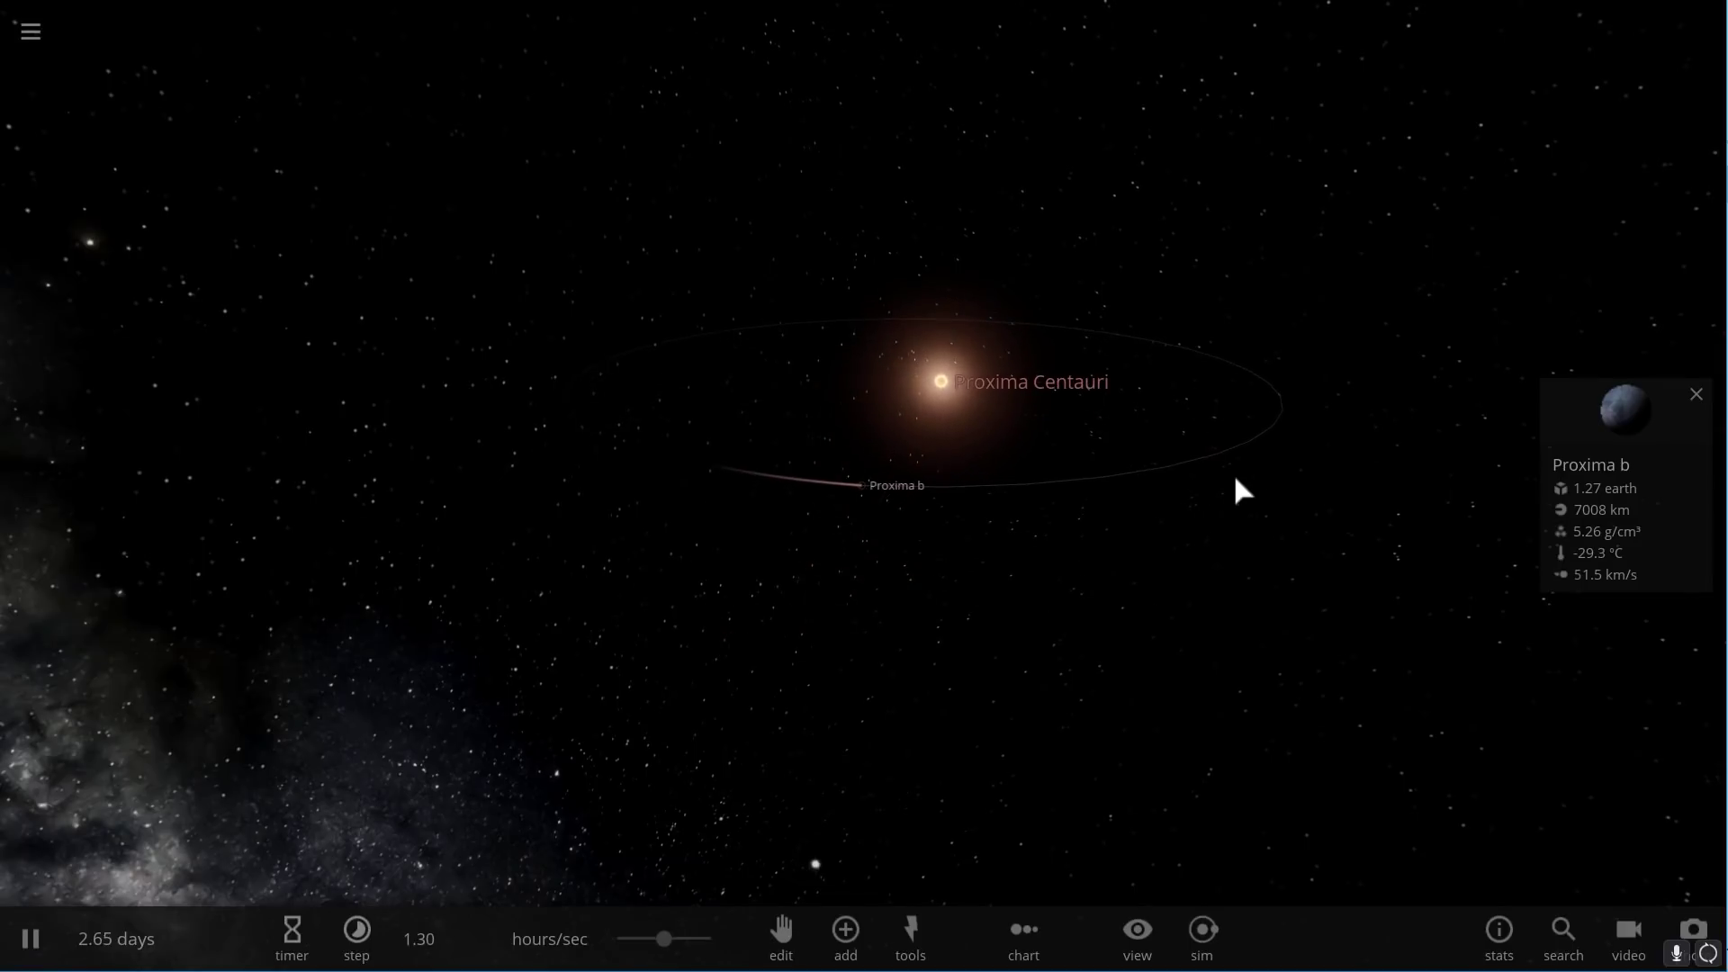
# Focus the view on the planet Proxima b in the Proxima Centauri system.
pyautogui.moveTo(1234, 478); pyautogui.dragTo(1002, 495)
pyautogui.scroll(2, 936, 493)
pyautogui.doubleClick(860, 488)
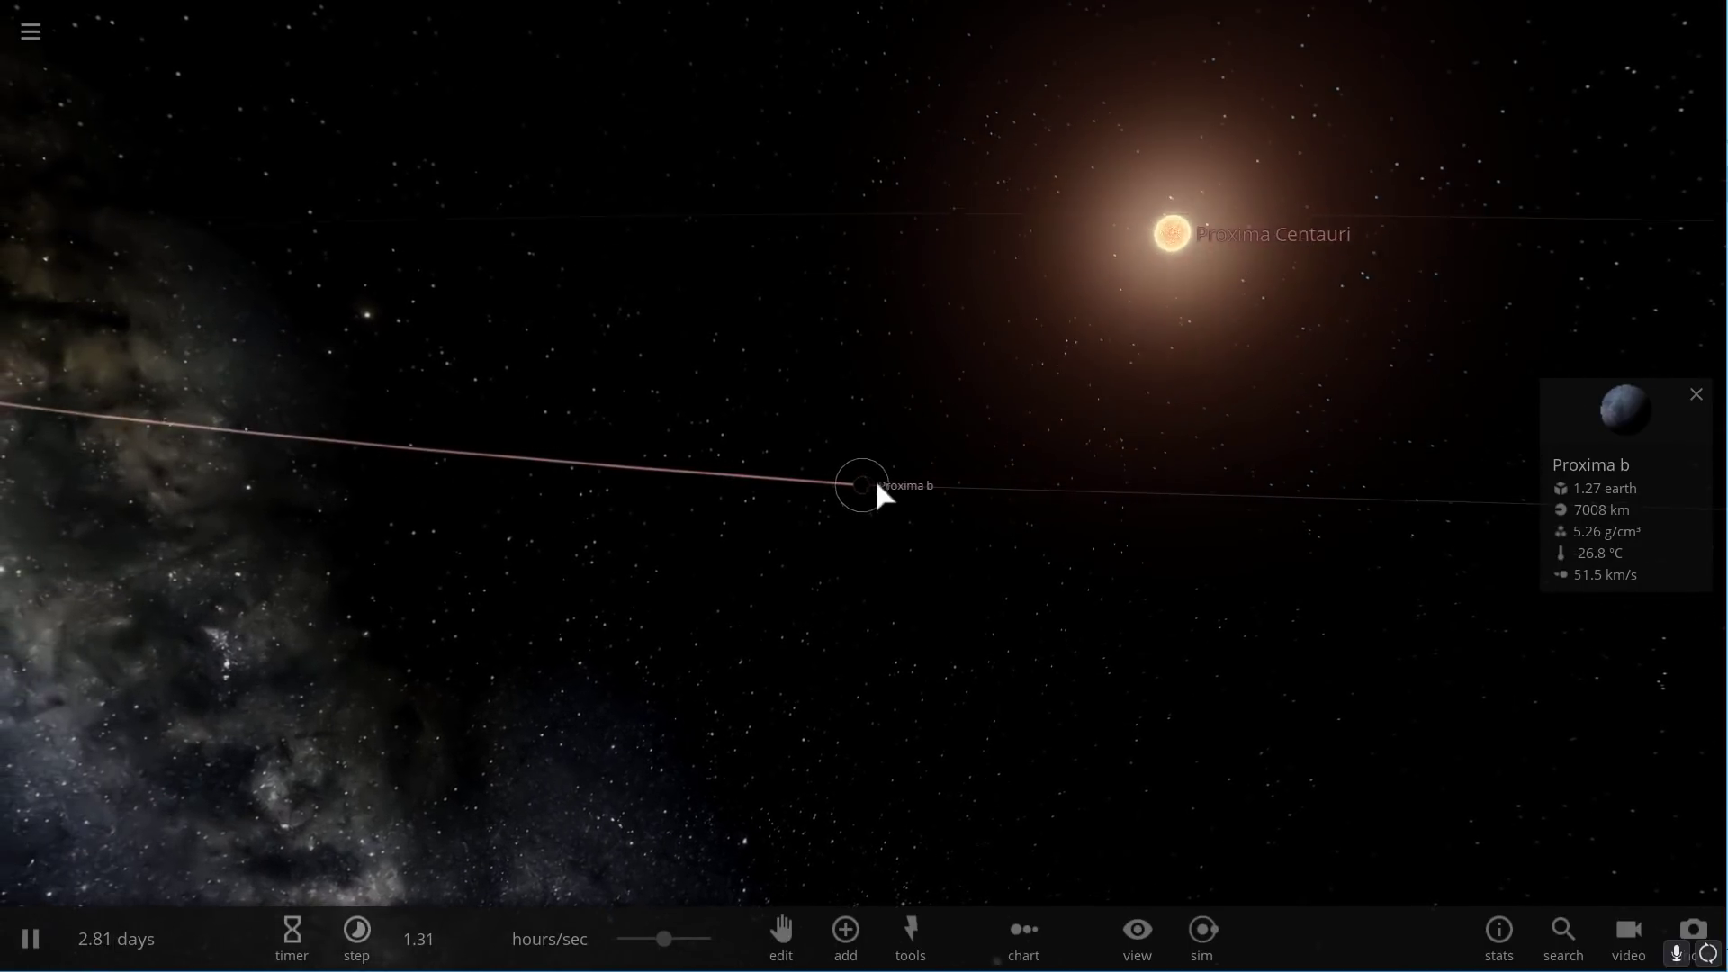
pyautogui.moveTo(874, 478); pyautogui.dragTo(1154, 456)
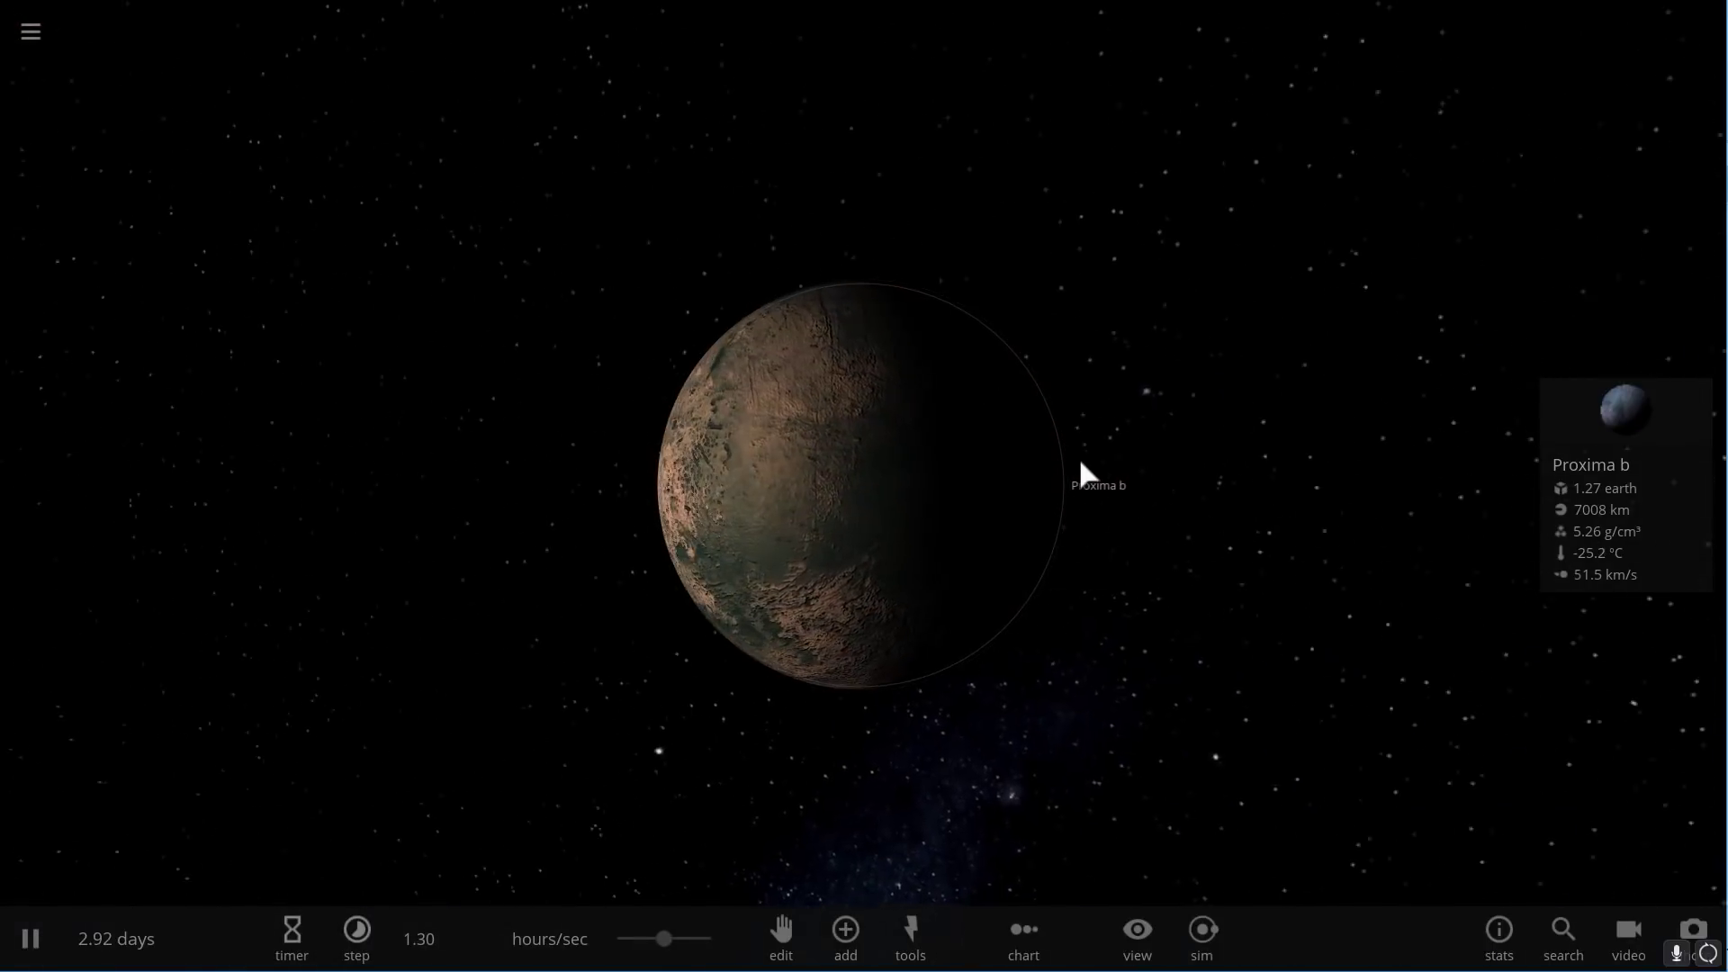
# Open Proxima b's properties and examine its material composition, Earth Similarity and Life Likelihood.
pyautogui.click(1606, 423)
pyautogui.scroll(-5, 1503, 511)
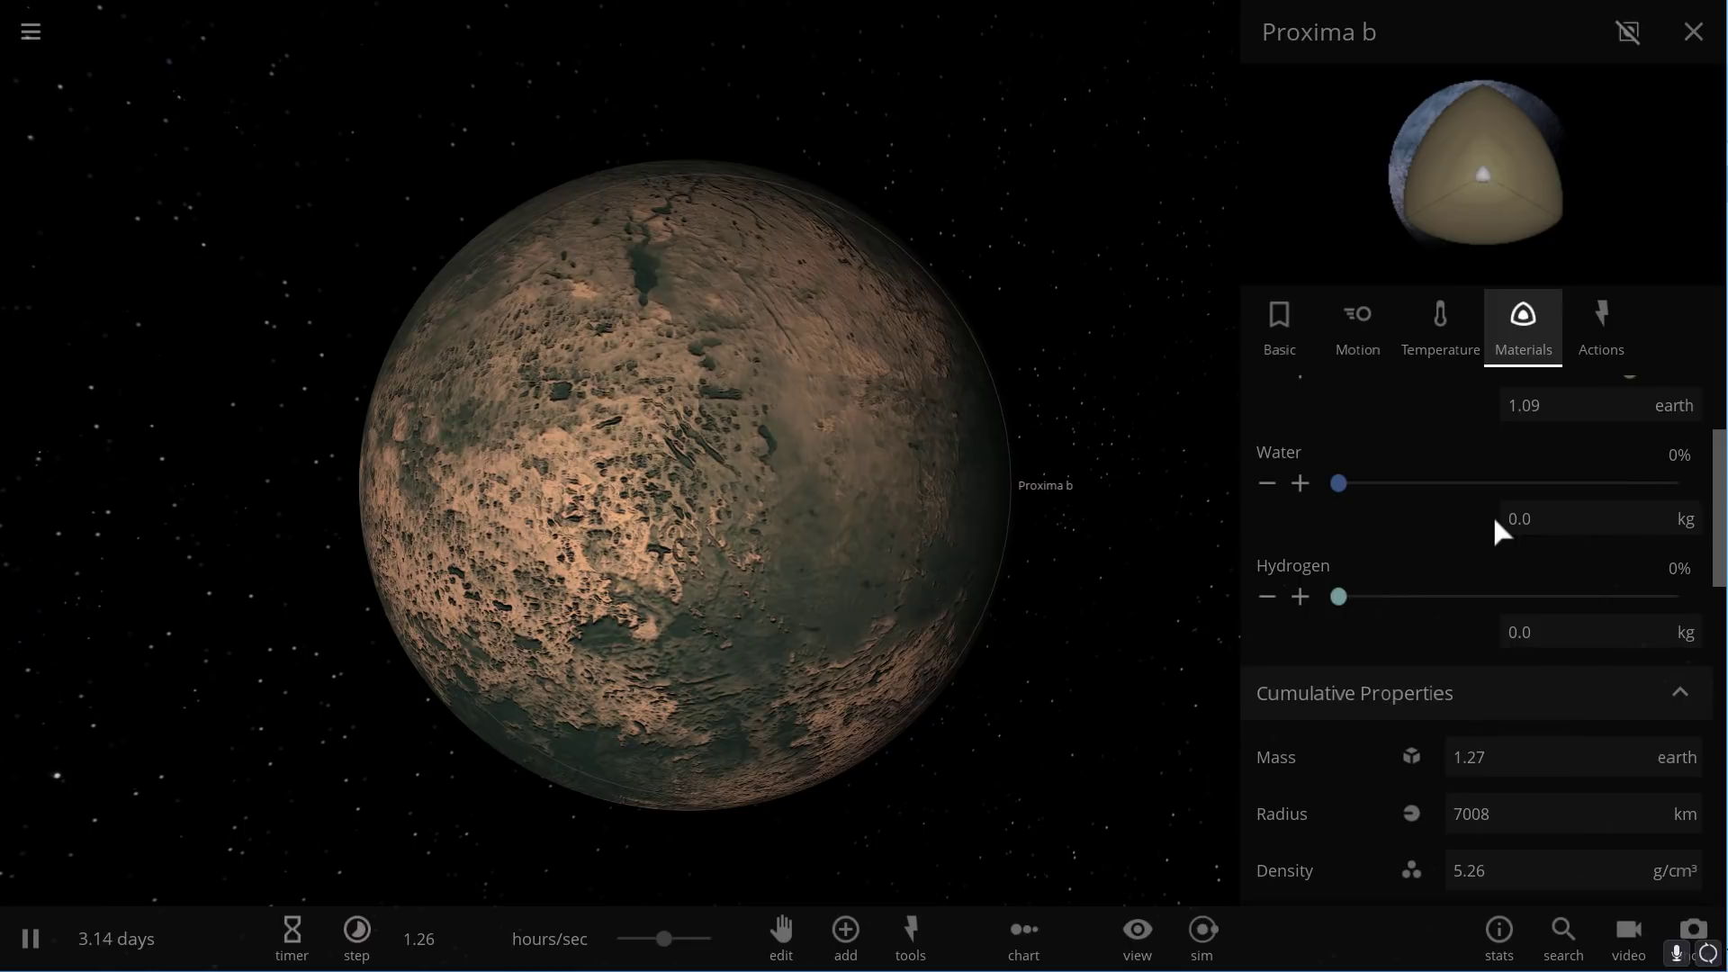
pyautogui.moveTo(726, 388); pyautogui.dragTo(830, 421)
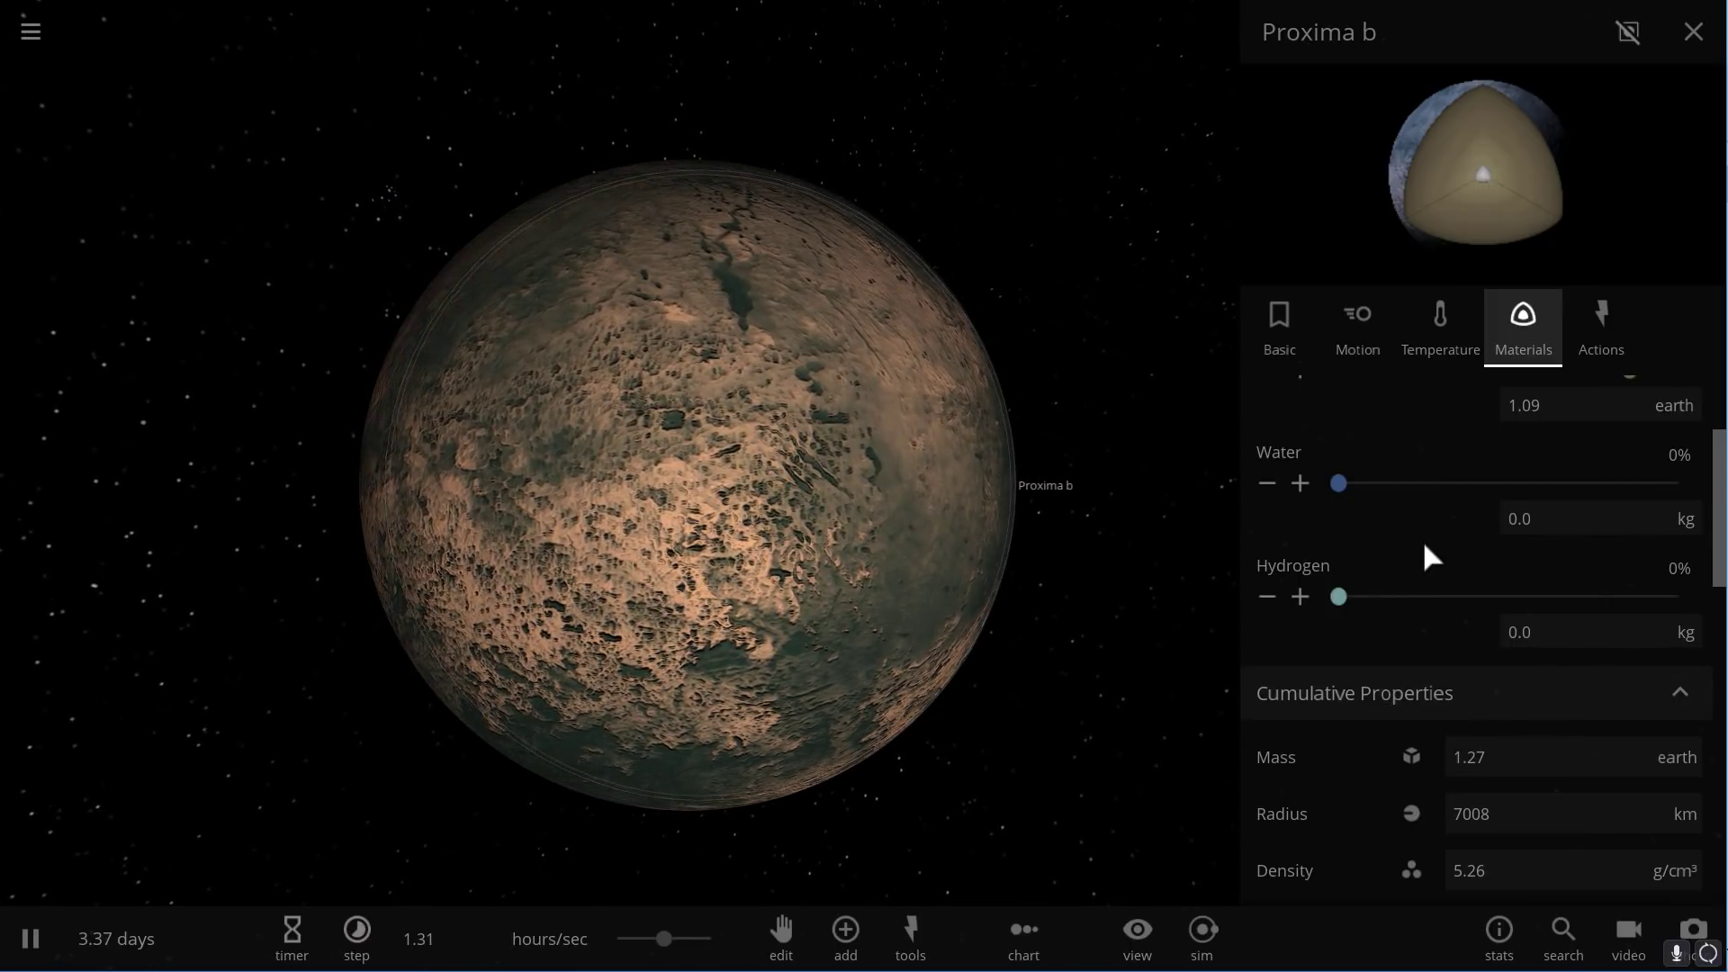
pyautogui.scroll(-8, 1425, 550)
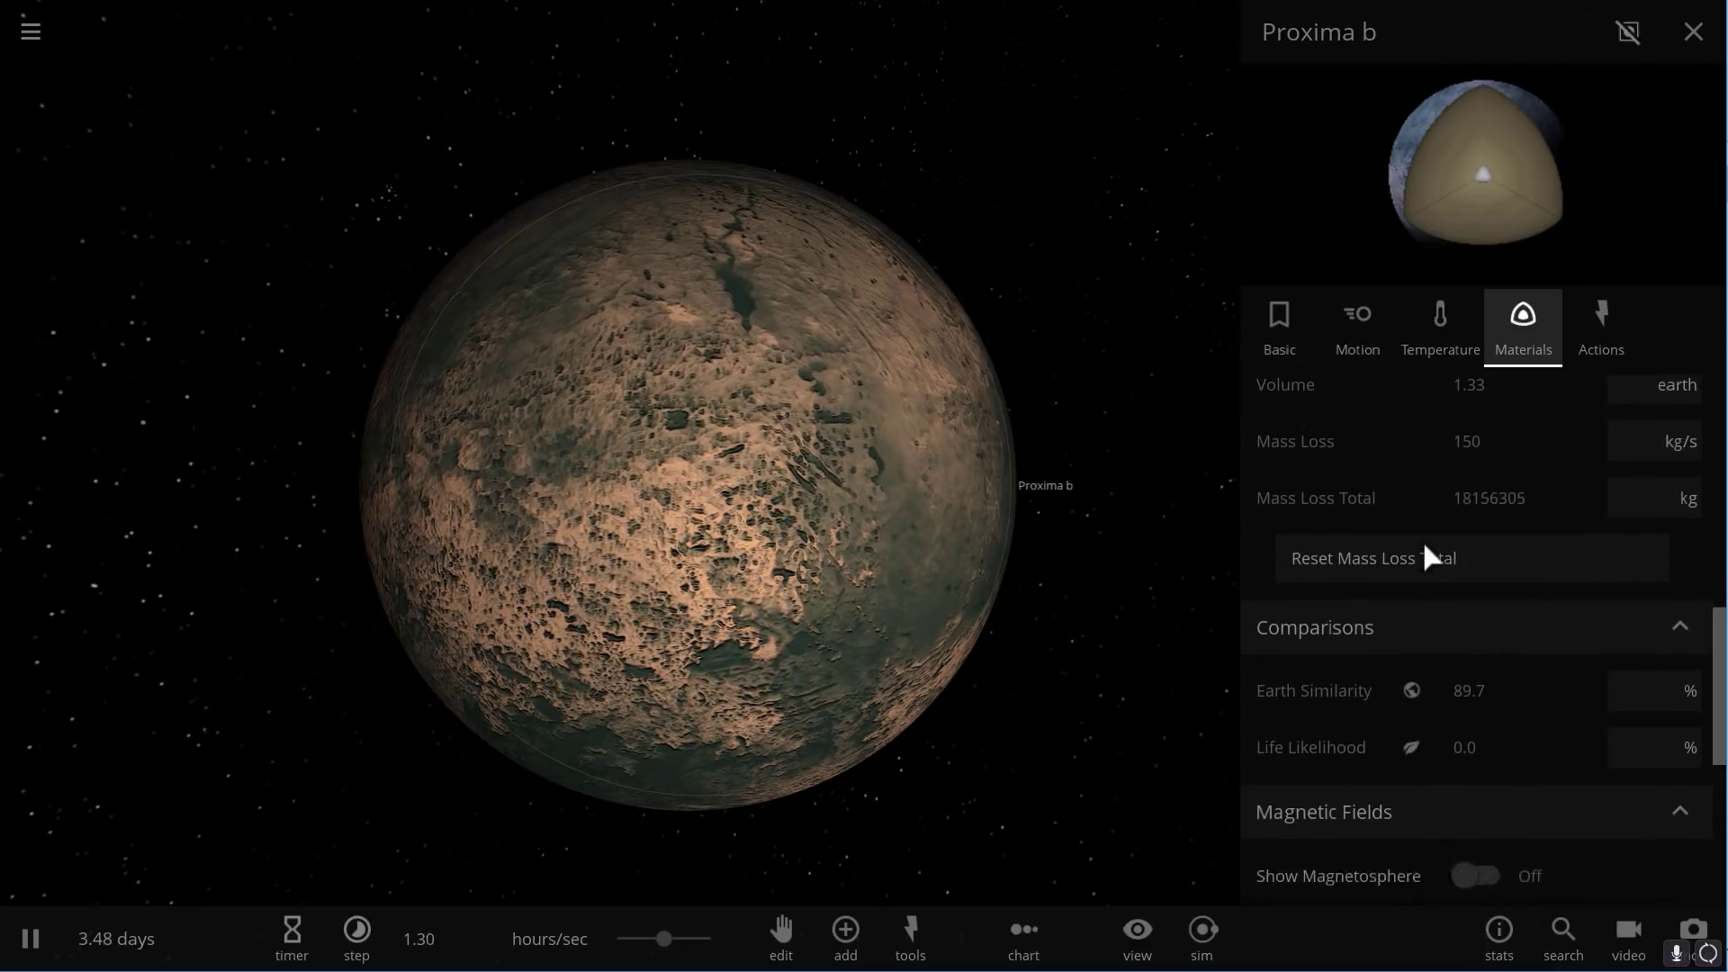
pyautogui.scroll(-2, 1424, 543)
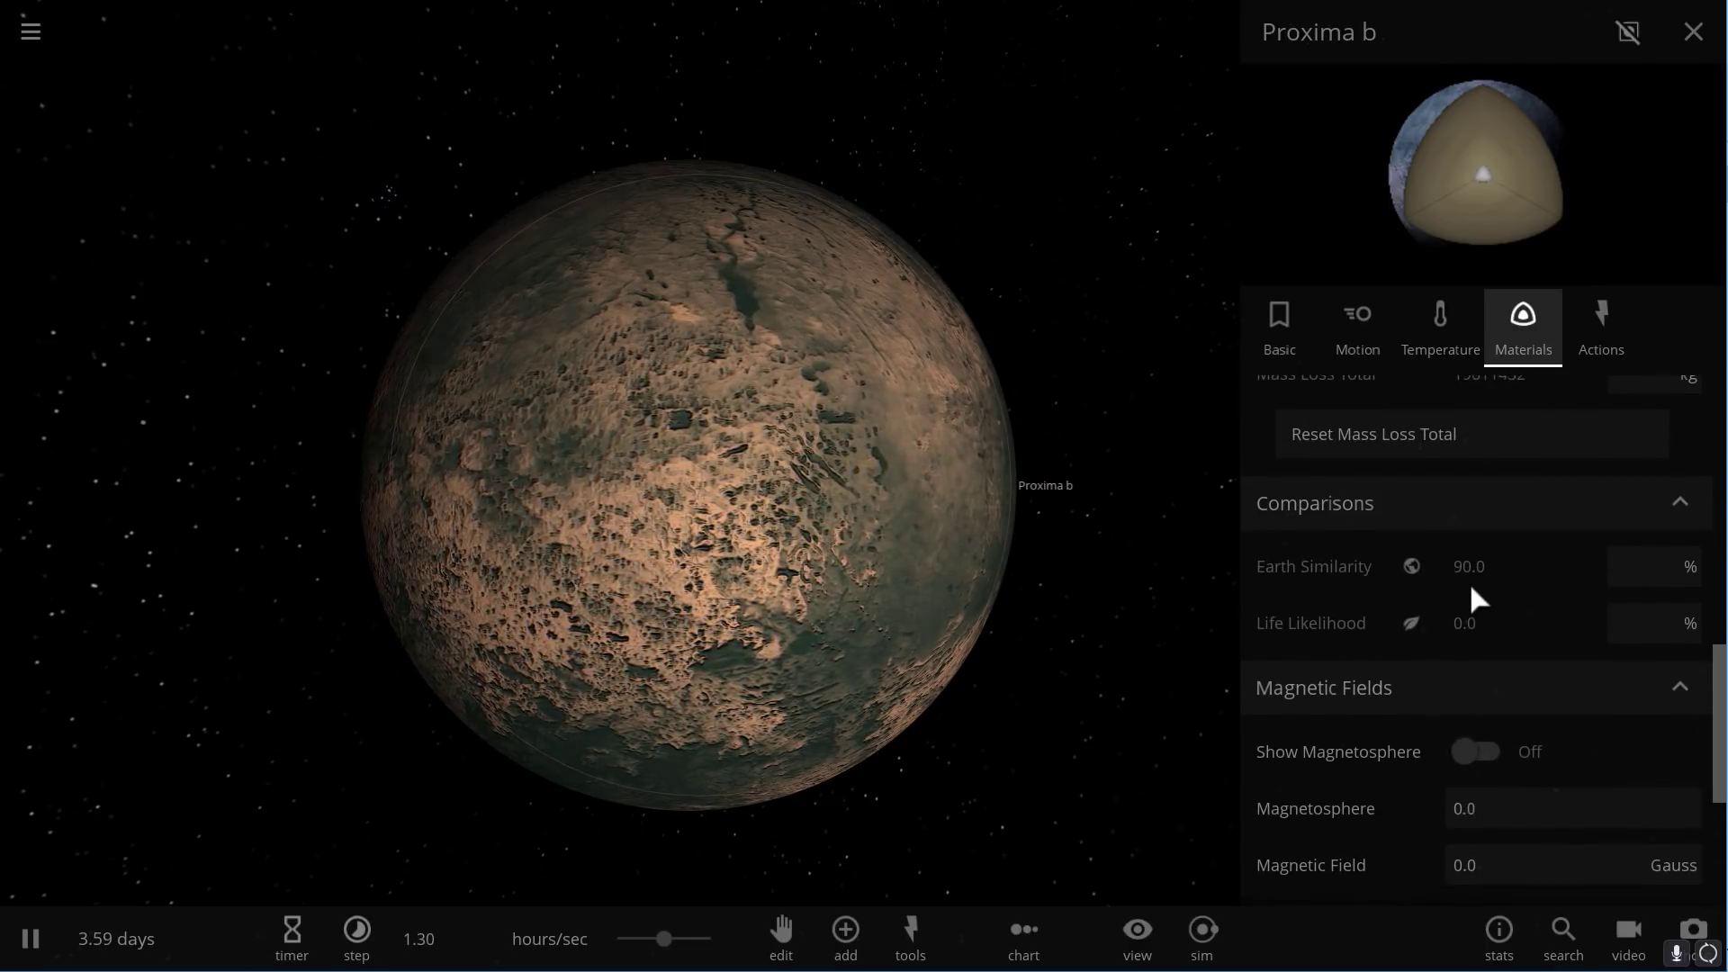
pyautogui.moveTo(1471, 587)
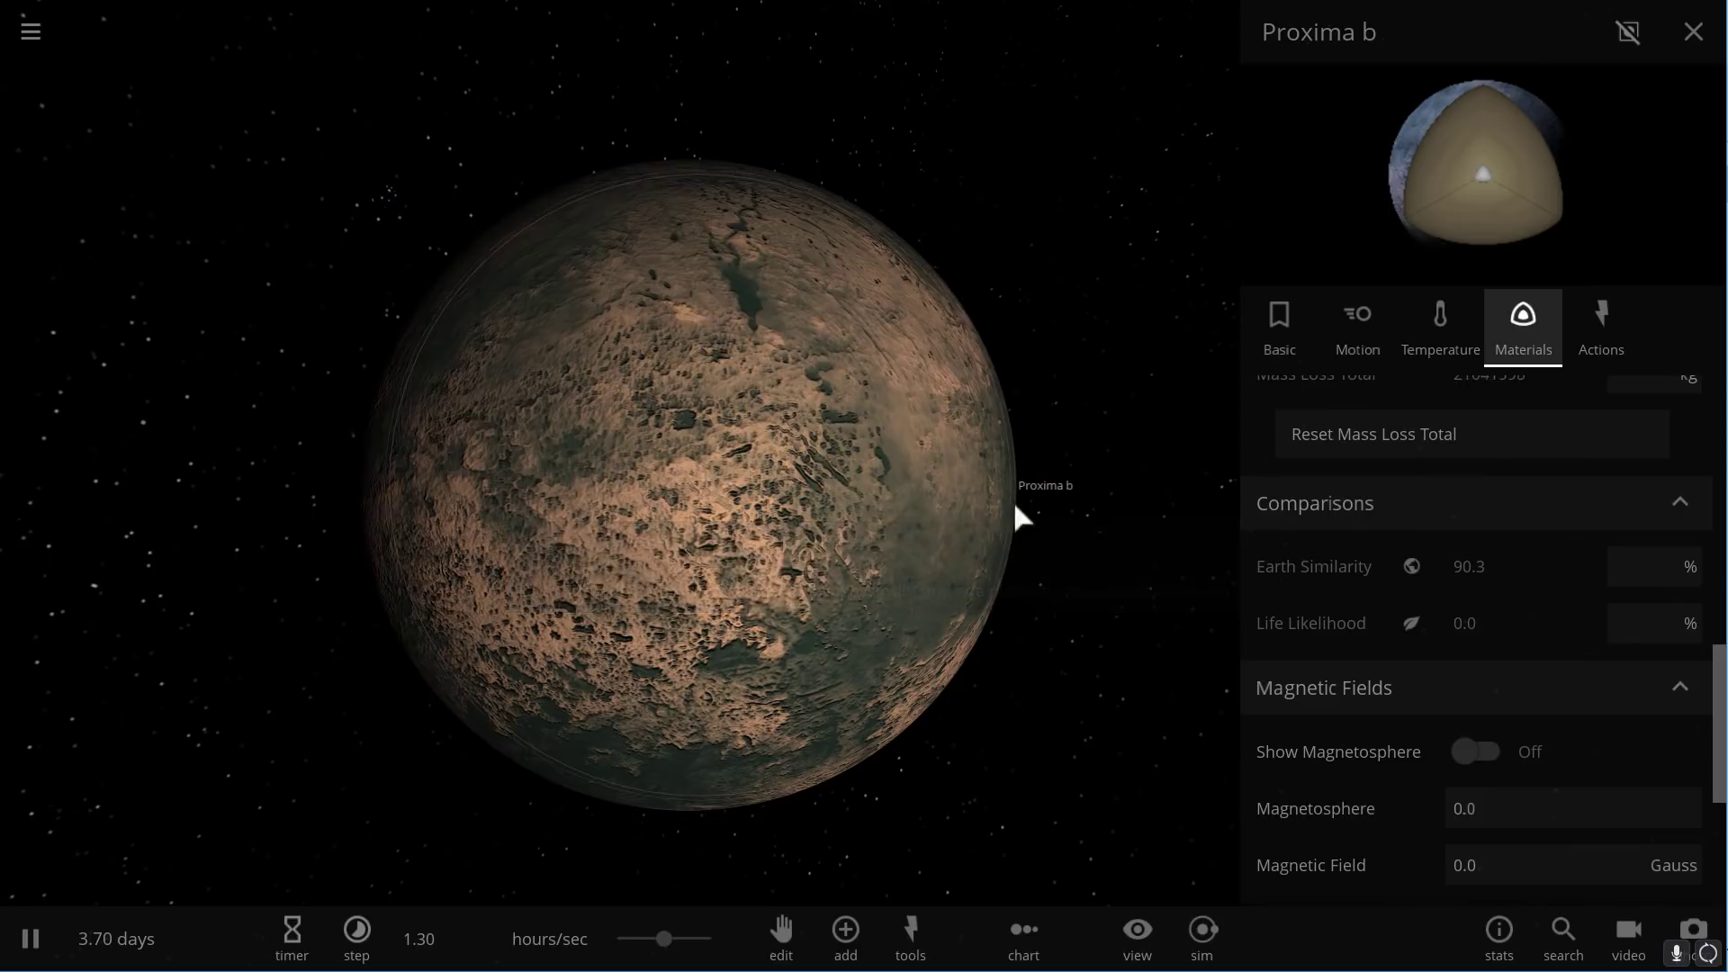
# Show the habitable zone overlay and examine where Proxima b's orbit lies relative to it.
pyautogui.moveTo(1034, 486); pyautogui.dragTo(1188, 926)
pyautogui.scroll(-3, 629, 445)
pyautogui.click(1141, 940)
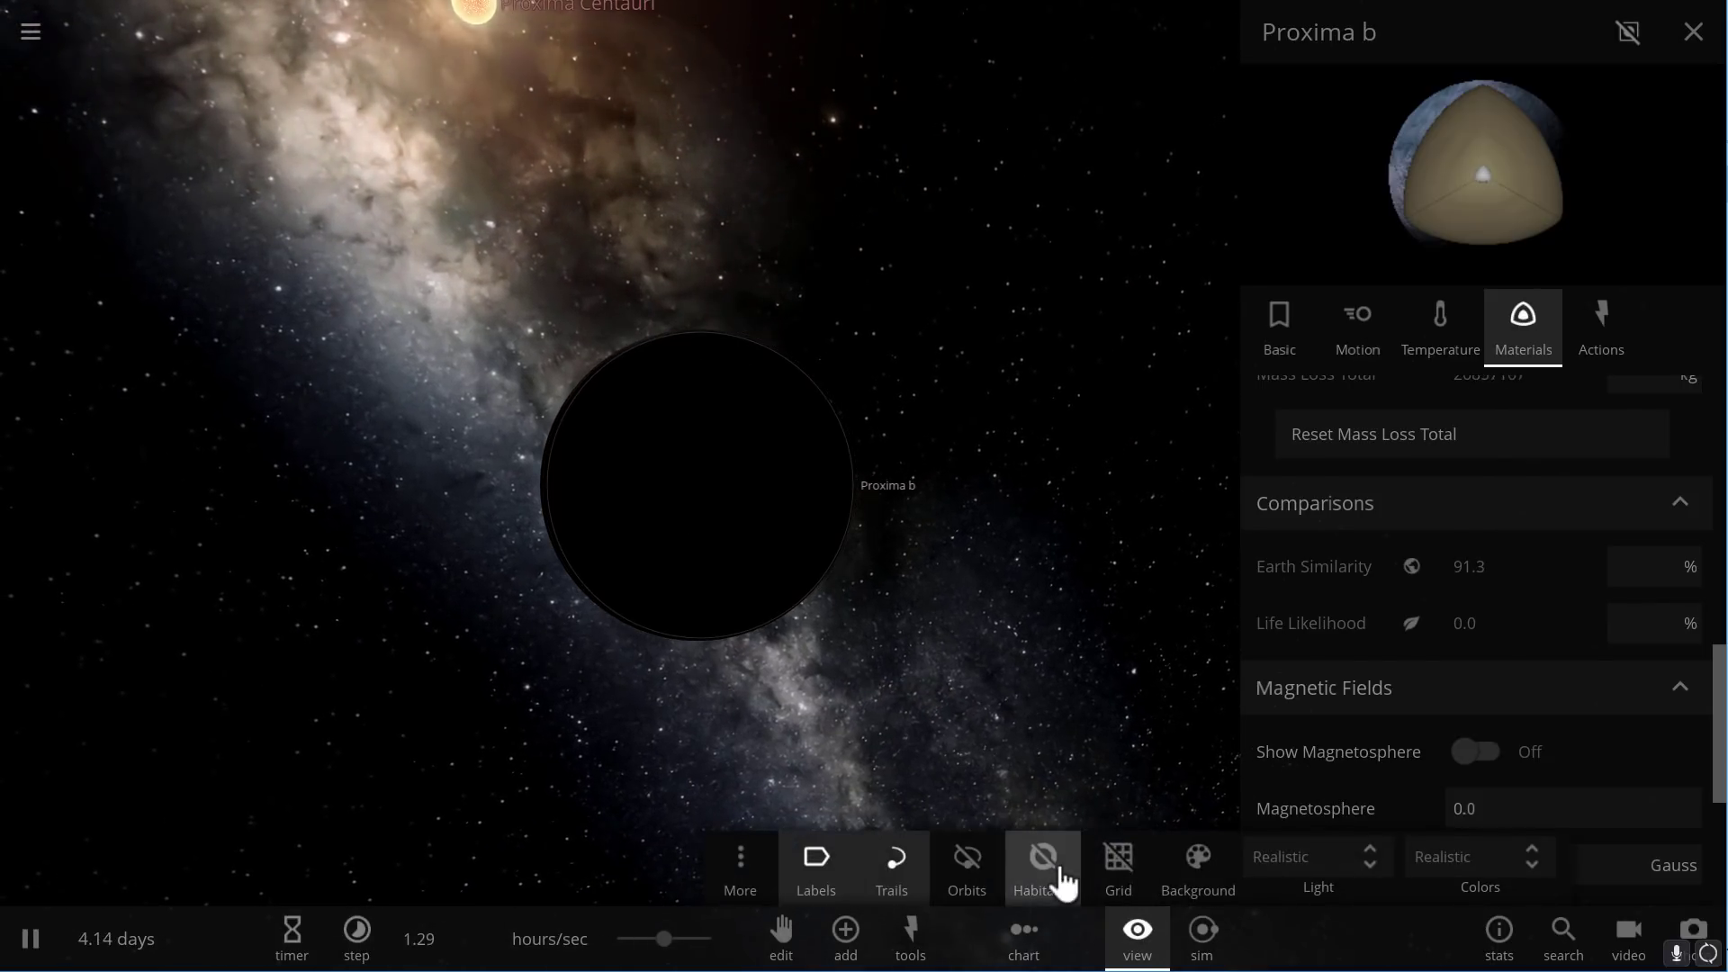
pyautogui.click(1046, 868)
pyautogui.scroll(-4, 859, 522)
pyautogui.scroll(-6, 846, 520)
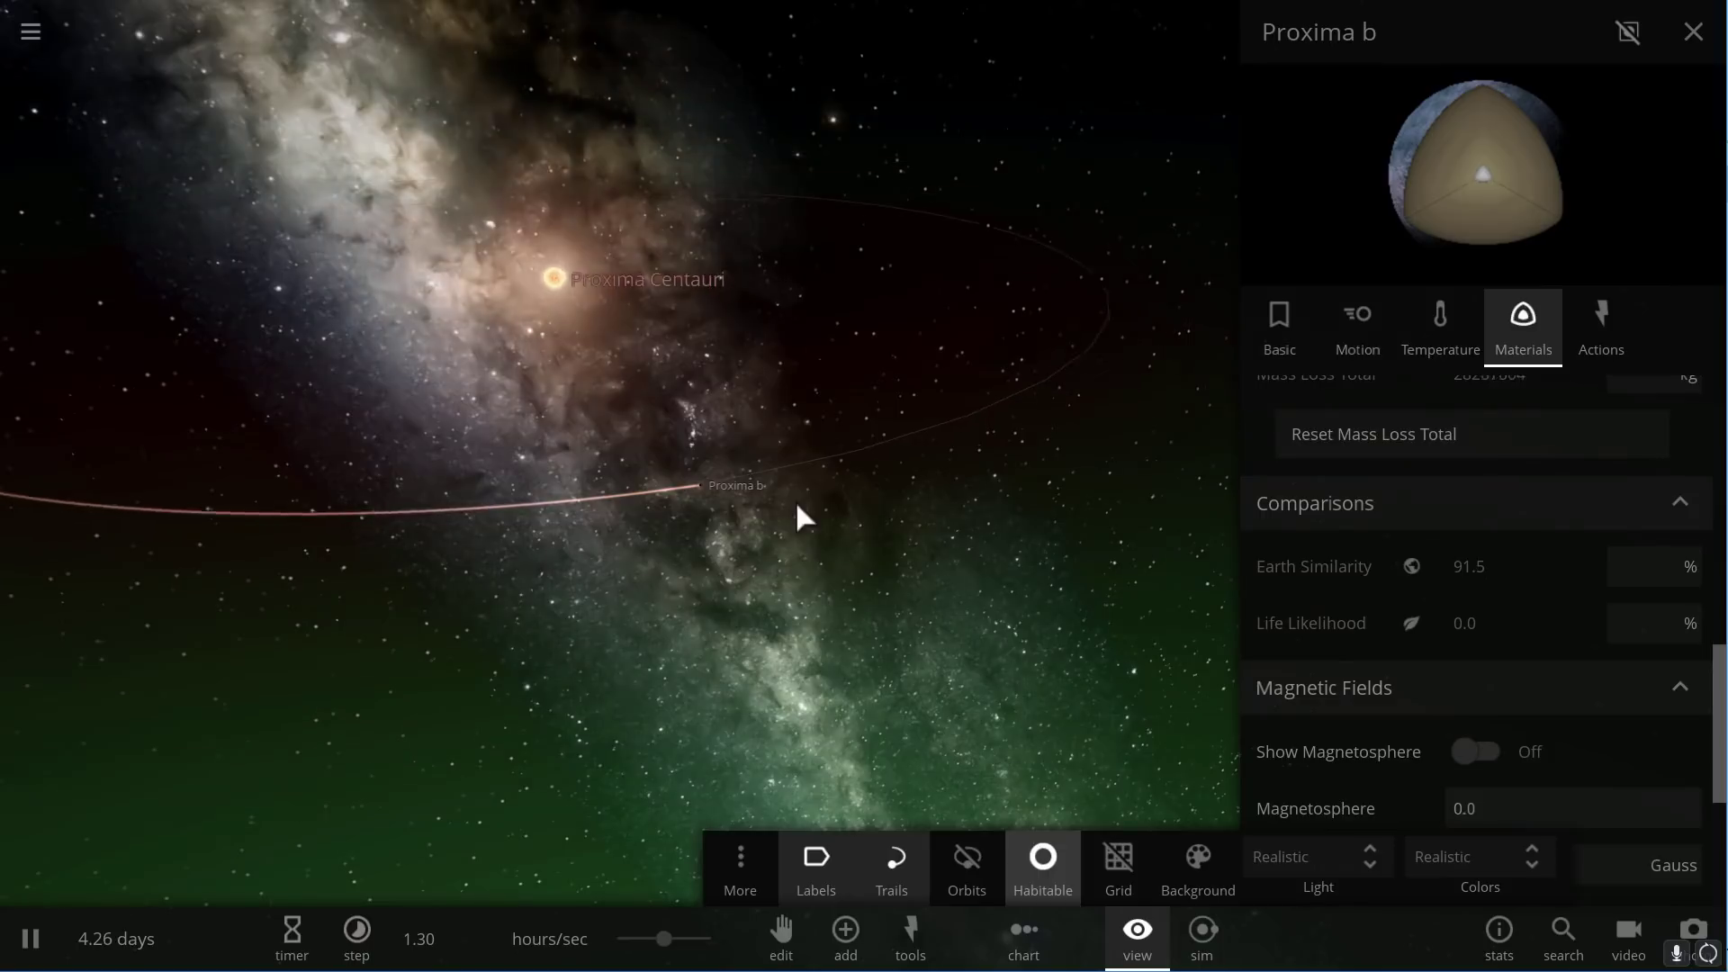
pyautogui.moveTo(922, 507); pyautogui.dragTo(762, 511)
pyautogui.scroll(8, 704, 497)
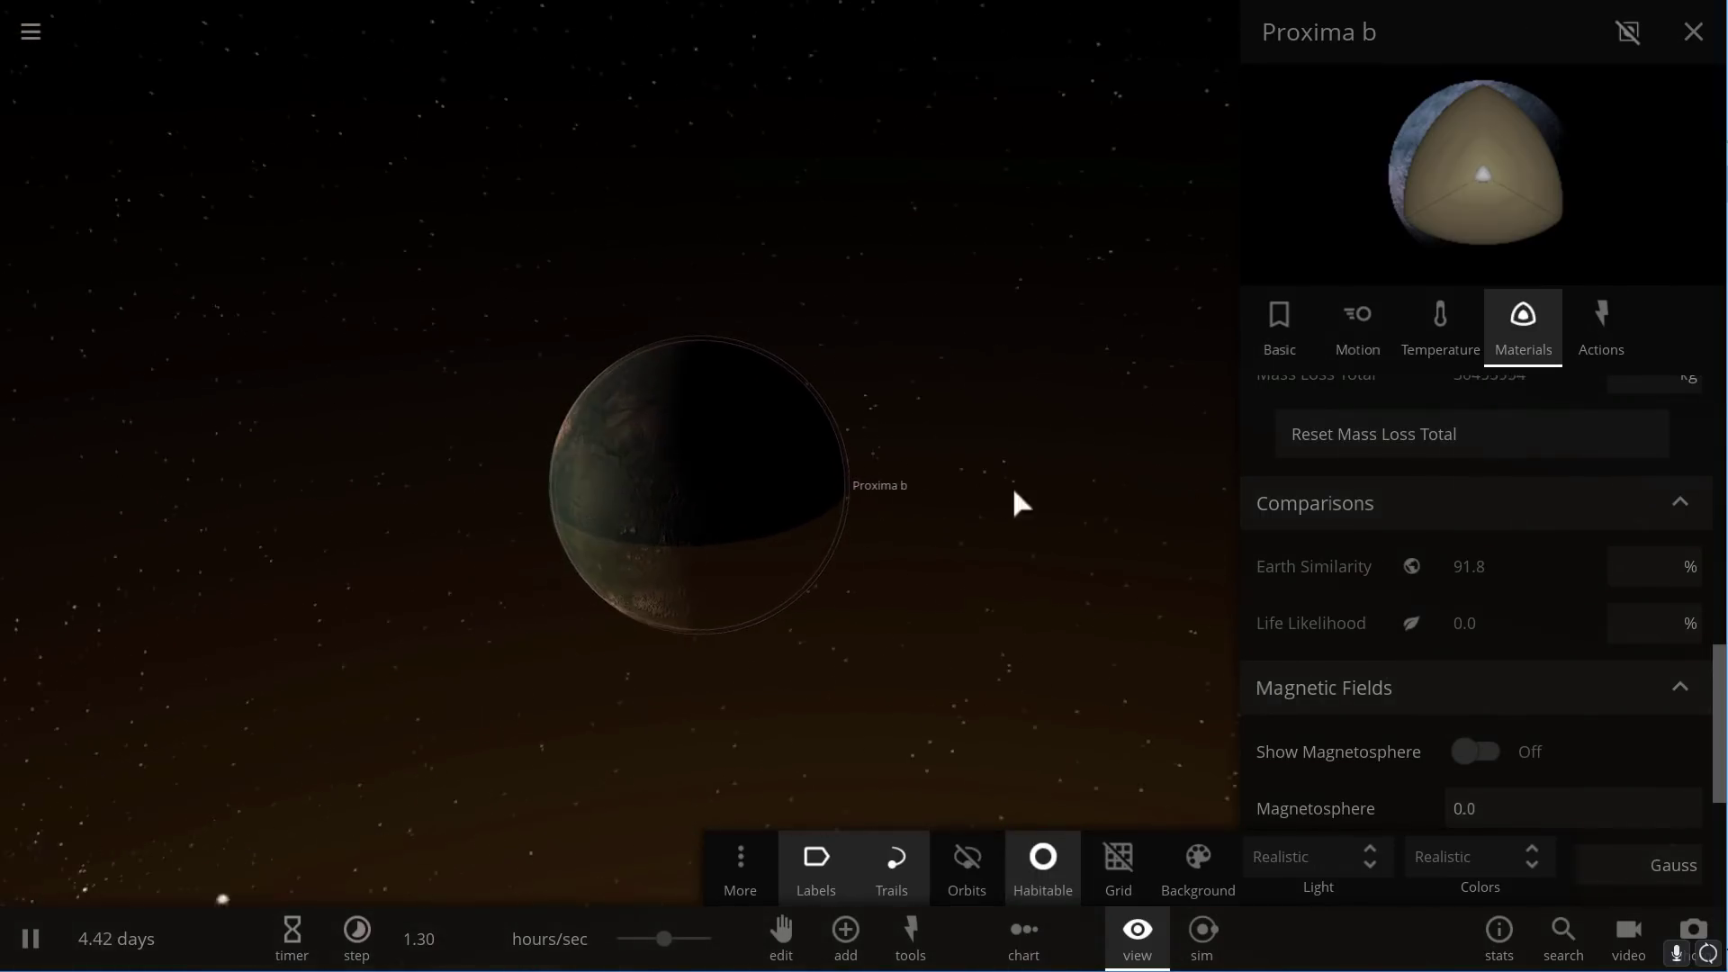
pyautogui.scroll(3, 790, 511)
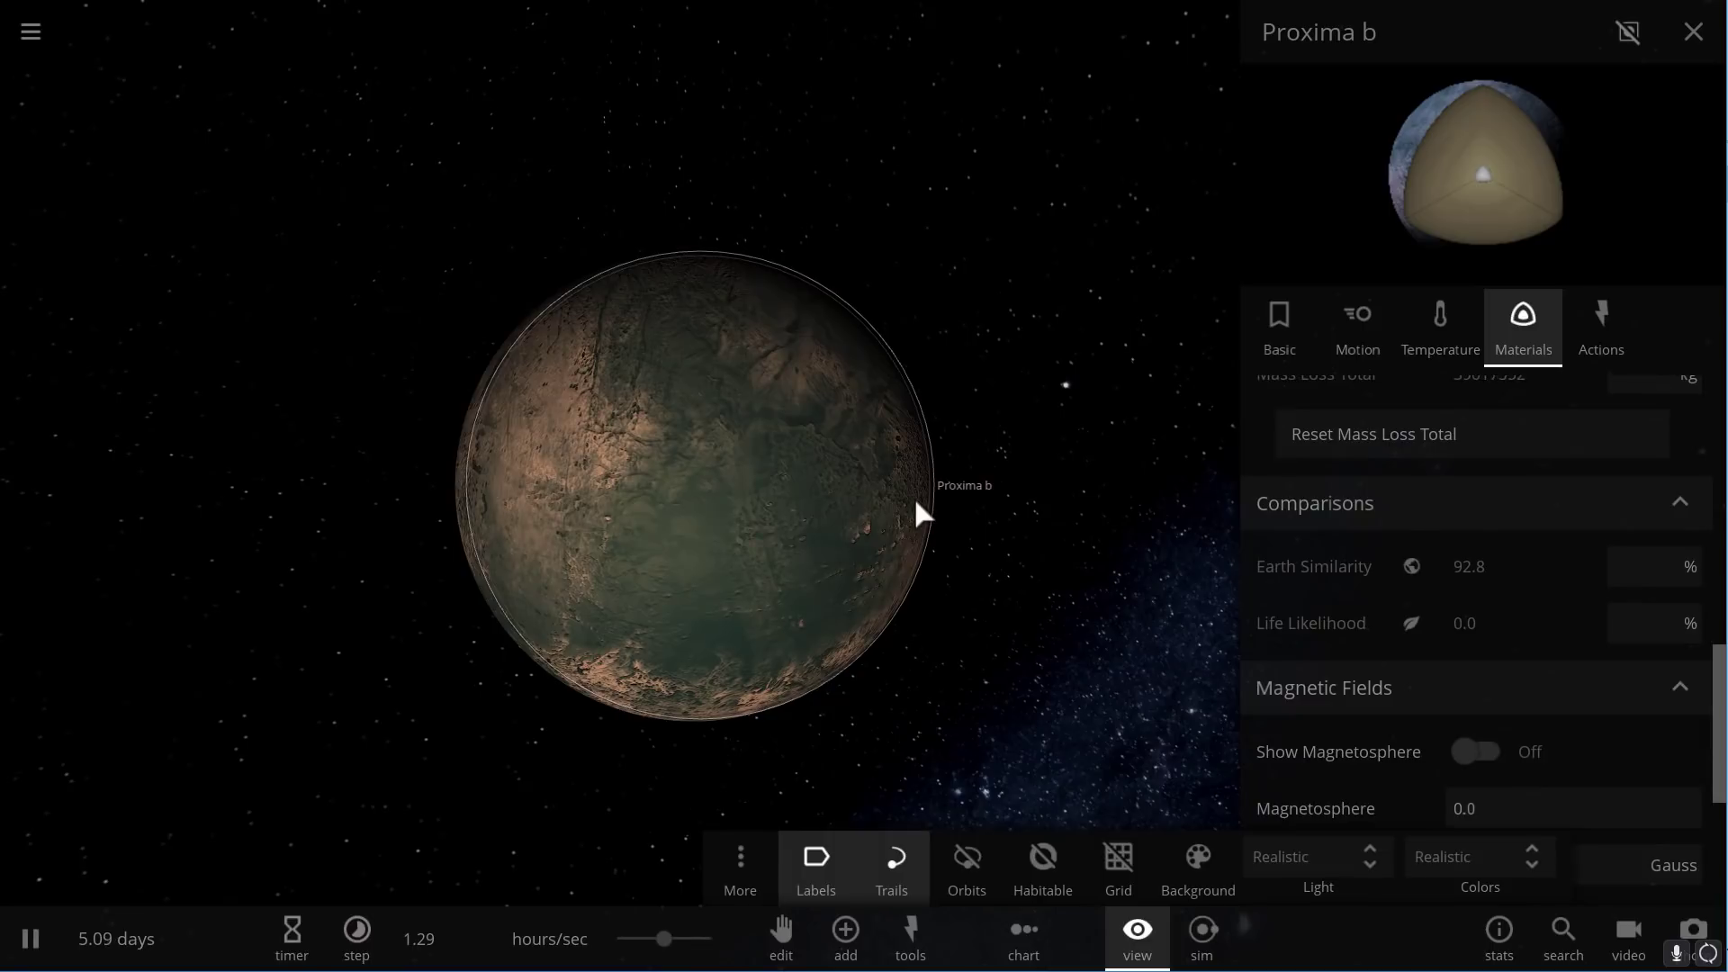
pyautogui.moveTo(914, 498); pyautogui.dragTo(565, 405)
pyautogui.scroll(-3, 566, 402)
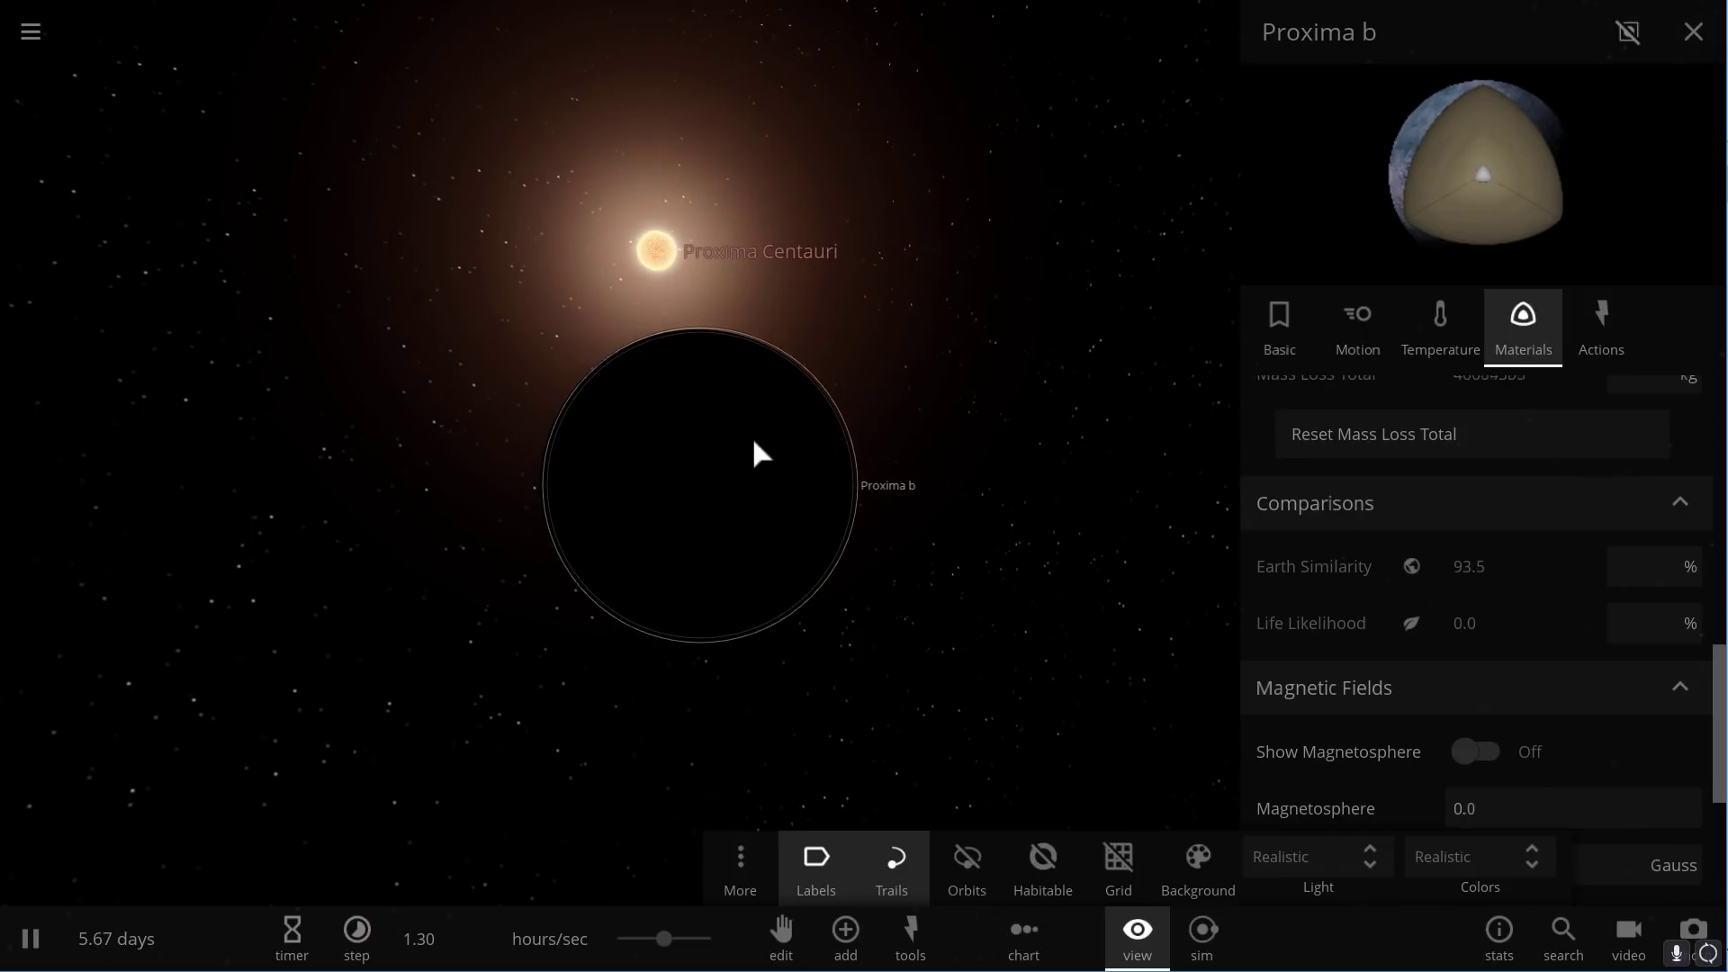
pyautogui.moveTo(752, 438); pyautogui.dragTo(1542, 559)
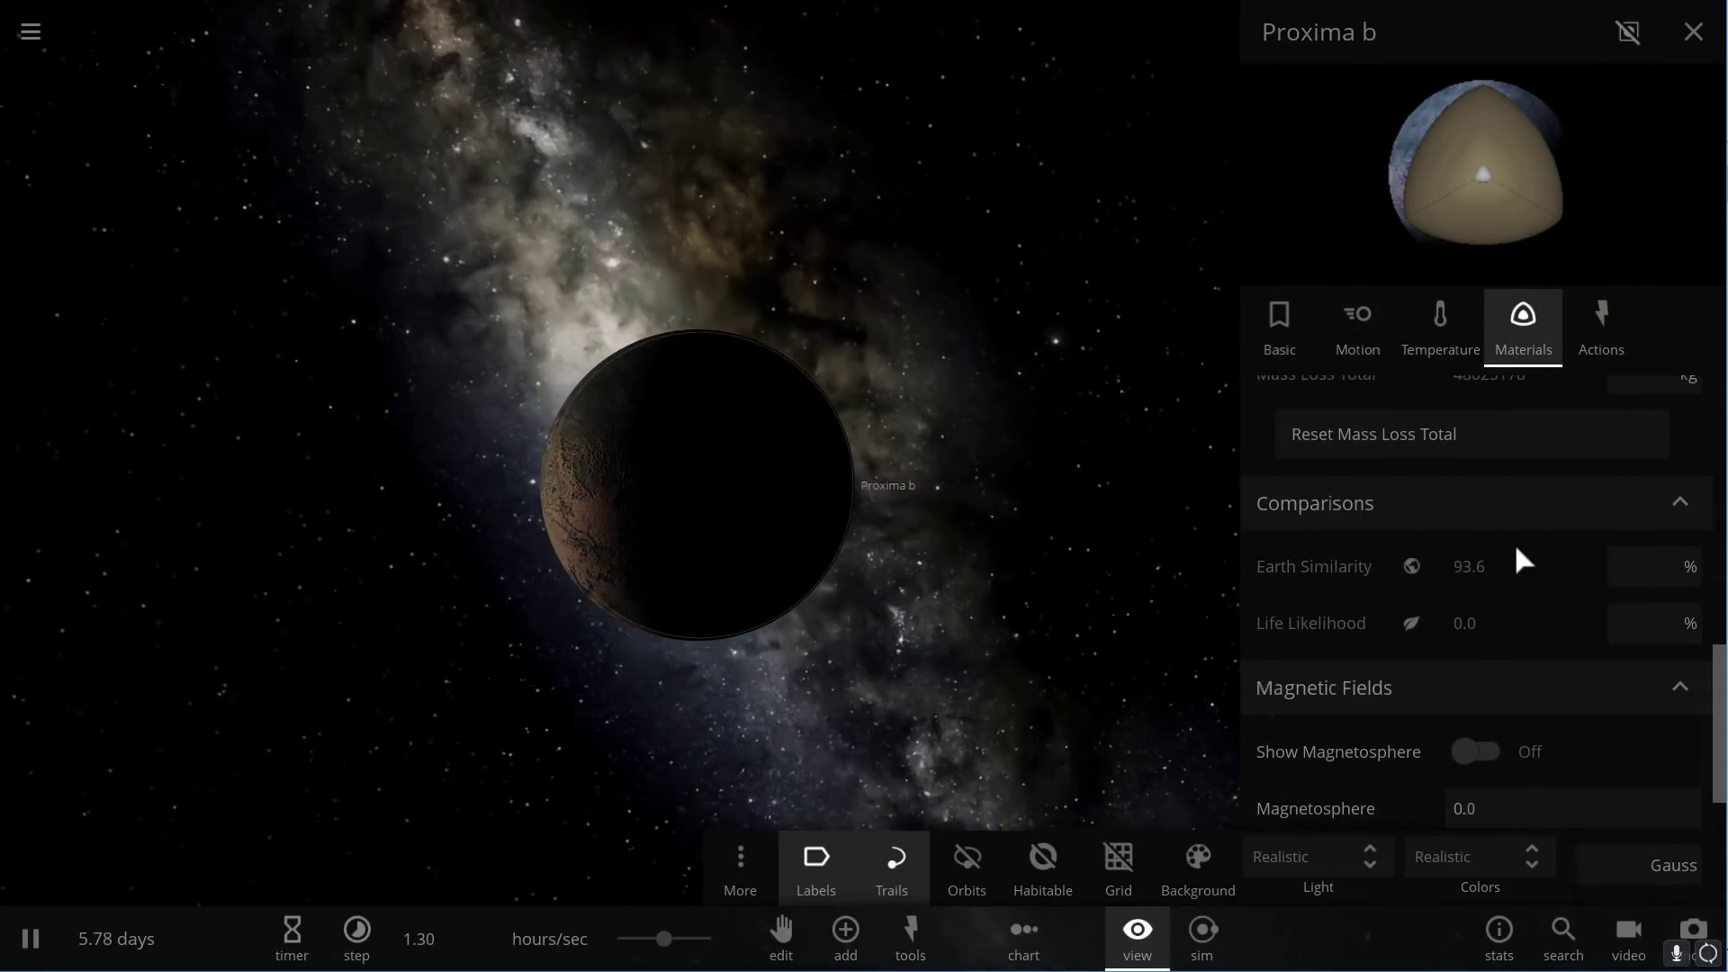
pyautogui.moveTo(710, 598); pyautogui.dragTo(936, 604)
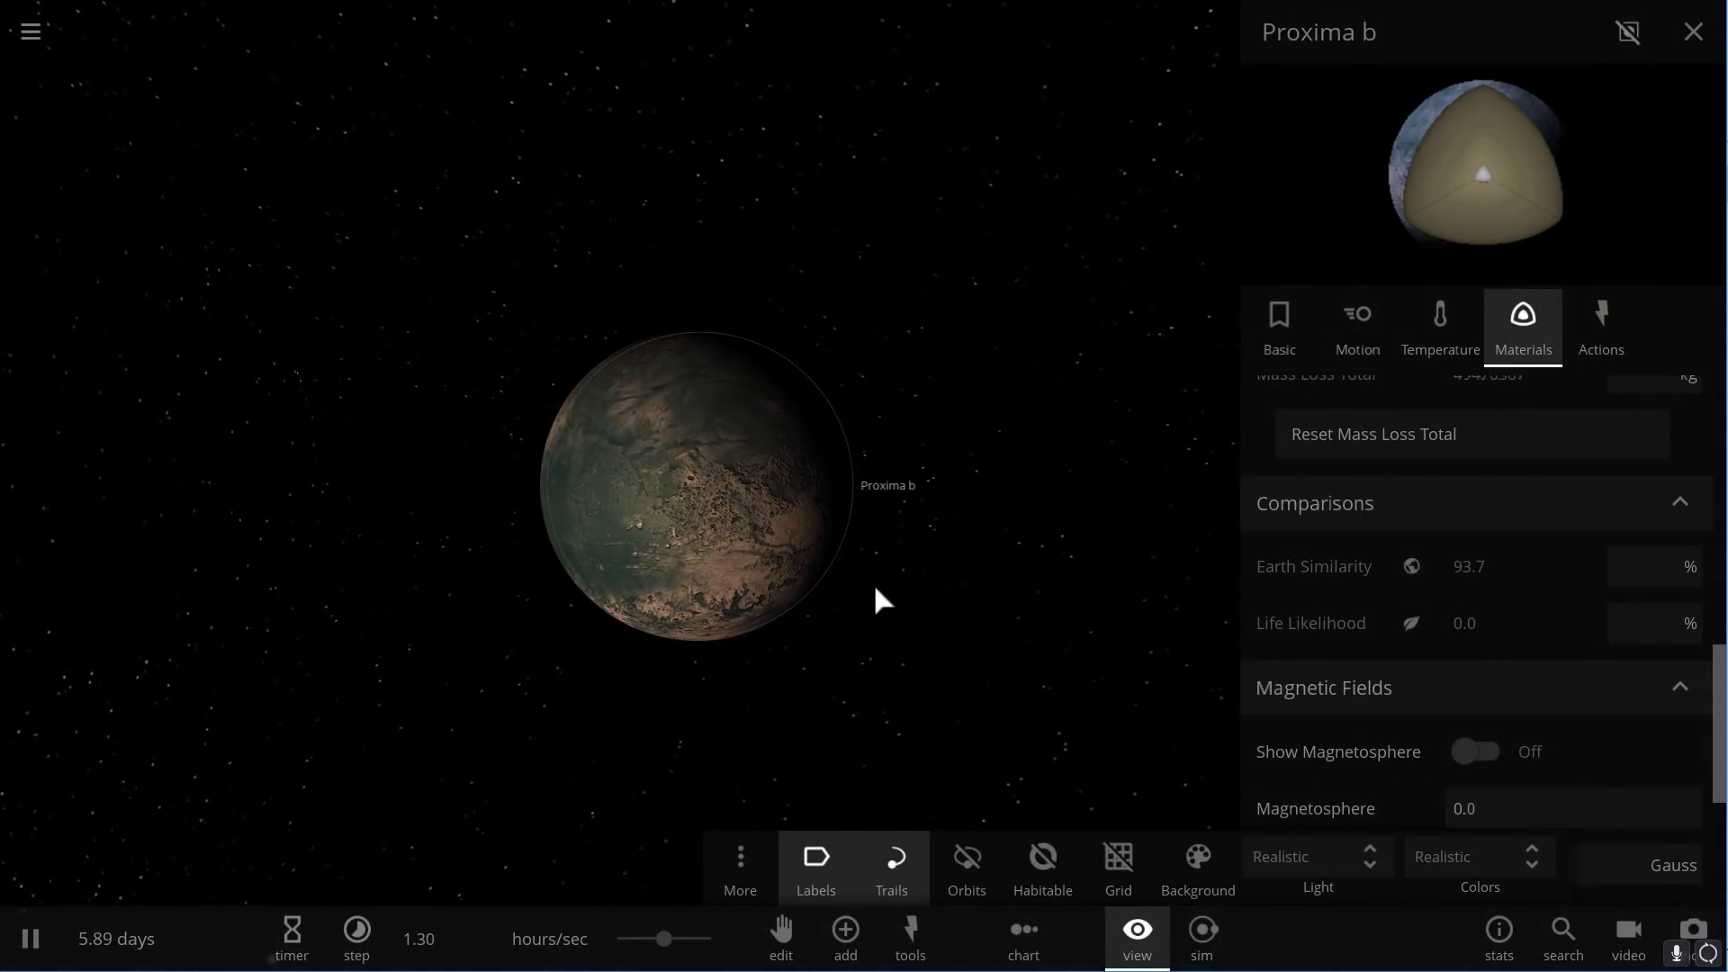
# Inspect Proxima b's surface up close and check its Earth Similarity with the simulation running at about 2.13 days/sec.
pyautogui.scroll(5, 829, 596)
pyautogui.moveTo(740, 567); pyautogui.dragTo(854, 572)
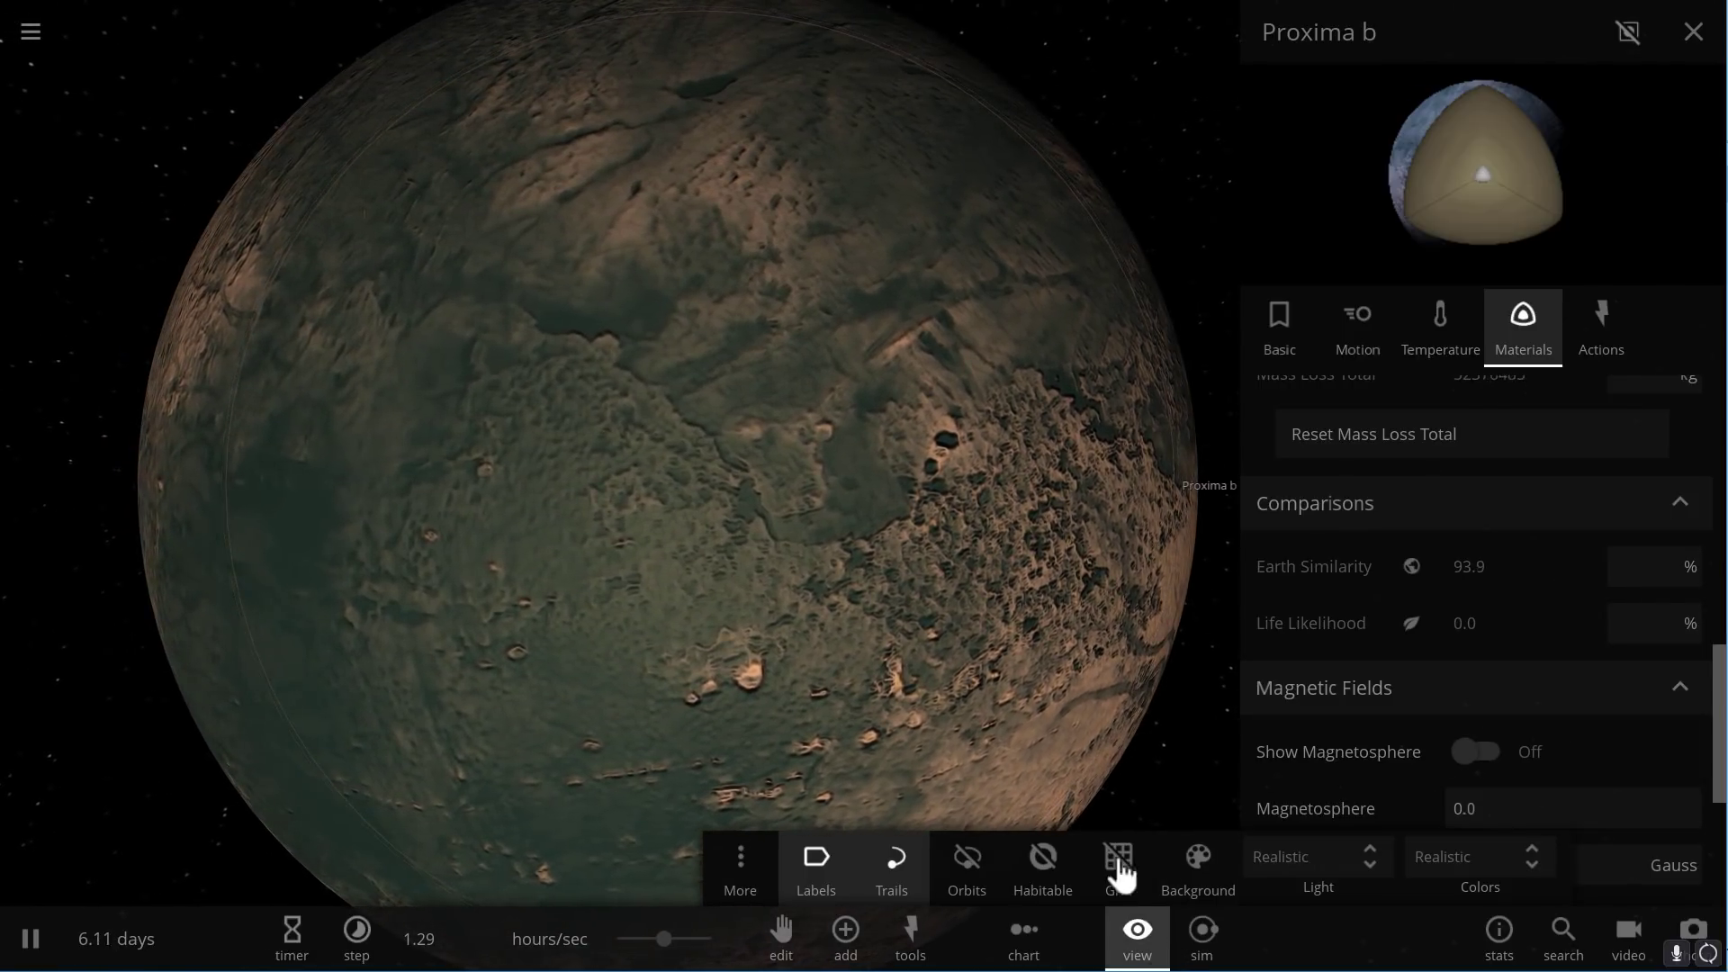
pyautogui.scroll(-5, 1004, 643)
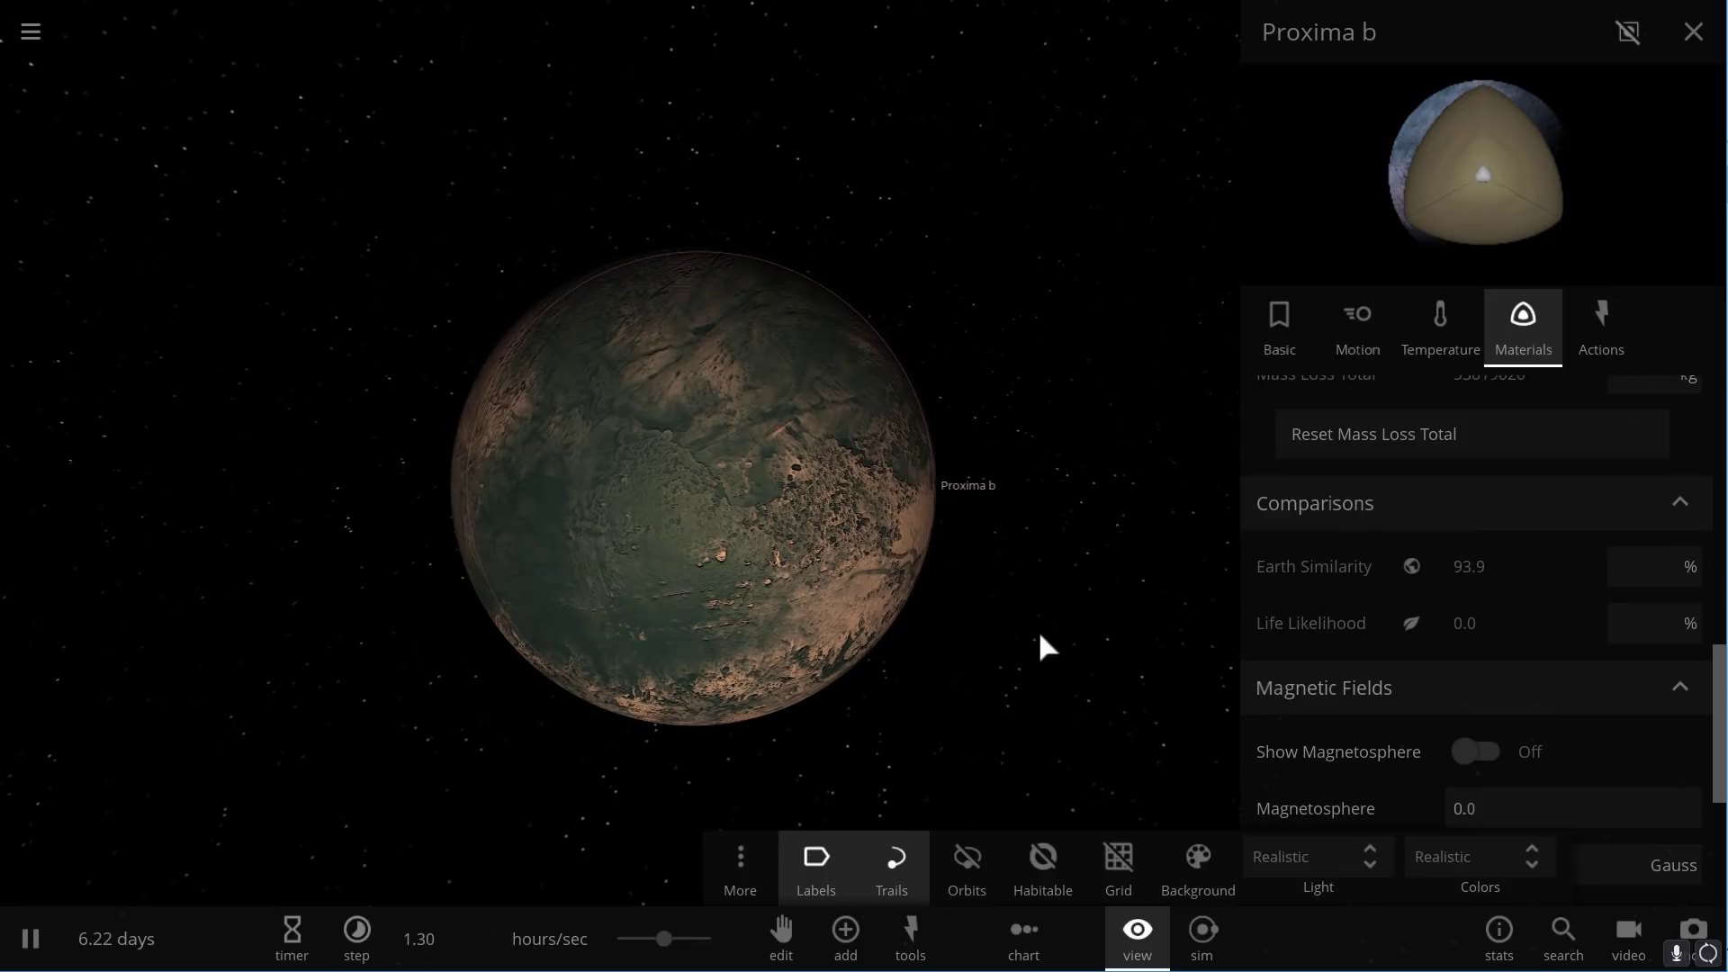
pyautogui.moveTo(1025, 629); pyautogui.dragTo(1000, 623)
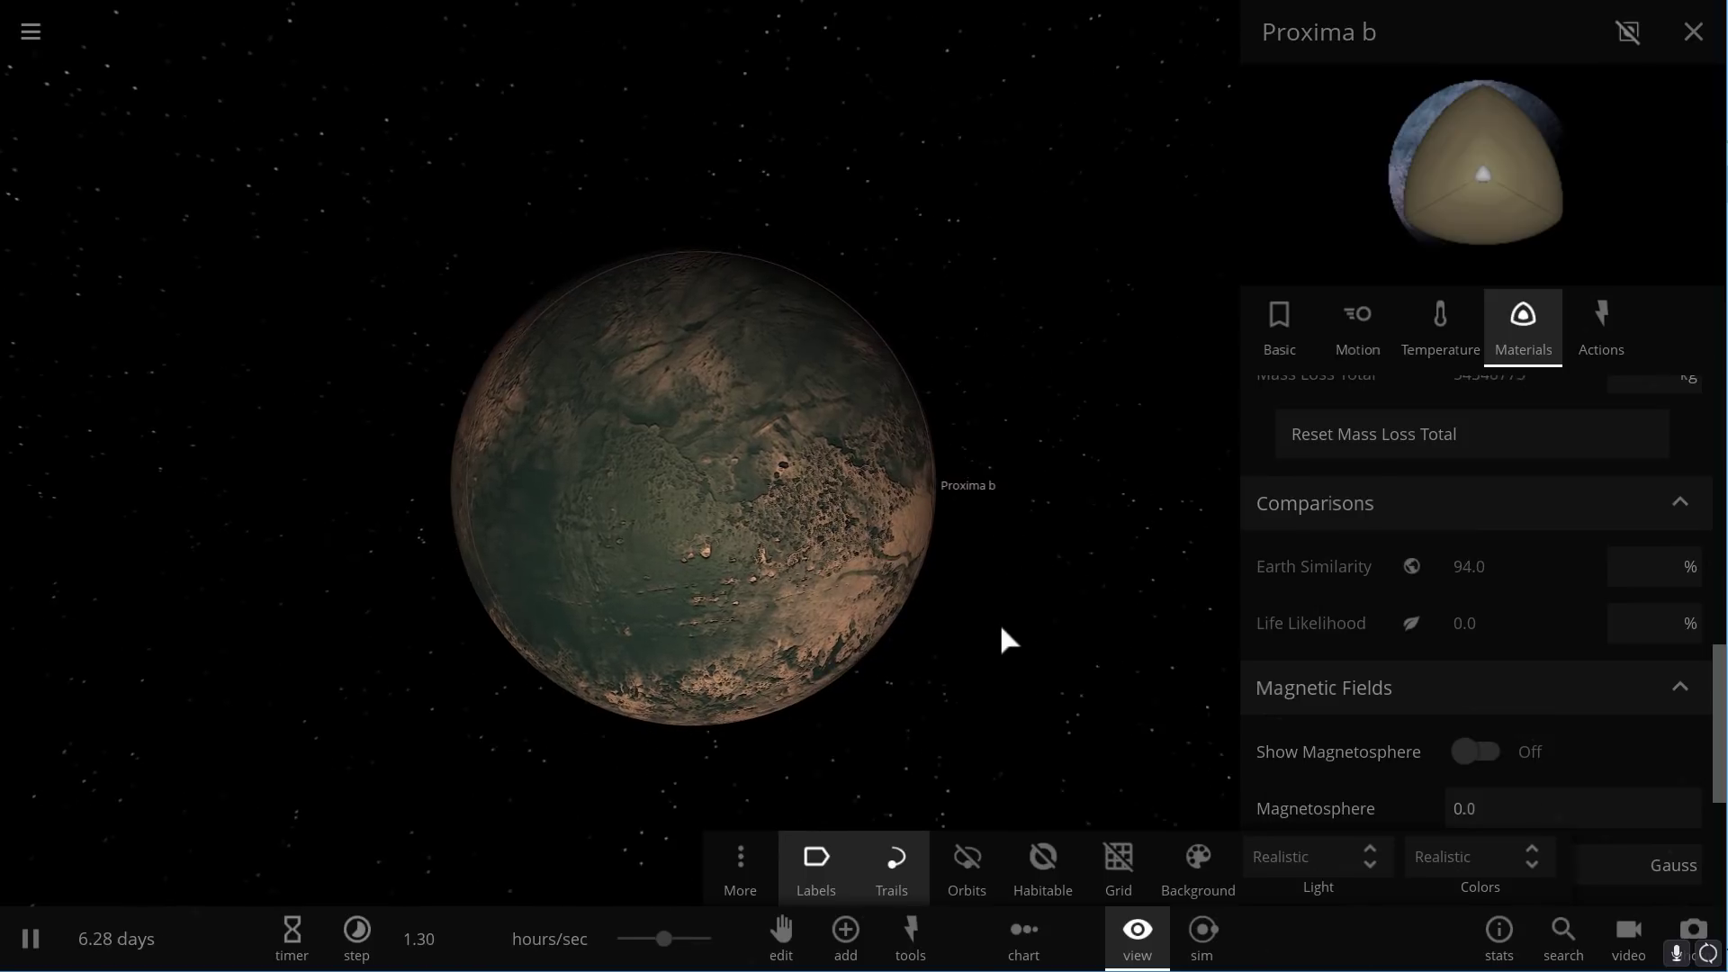
pyautogui.click(672, 937)
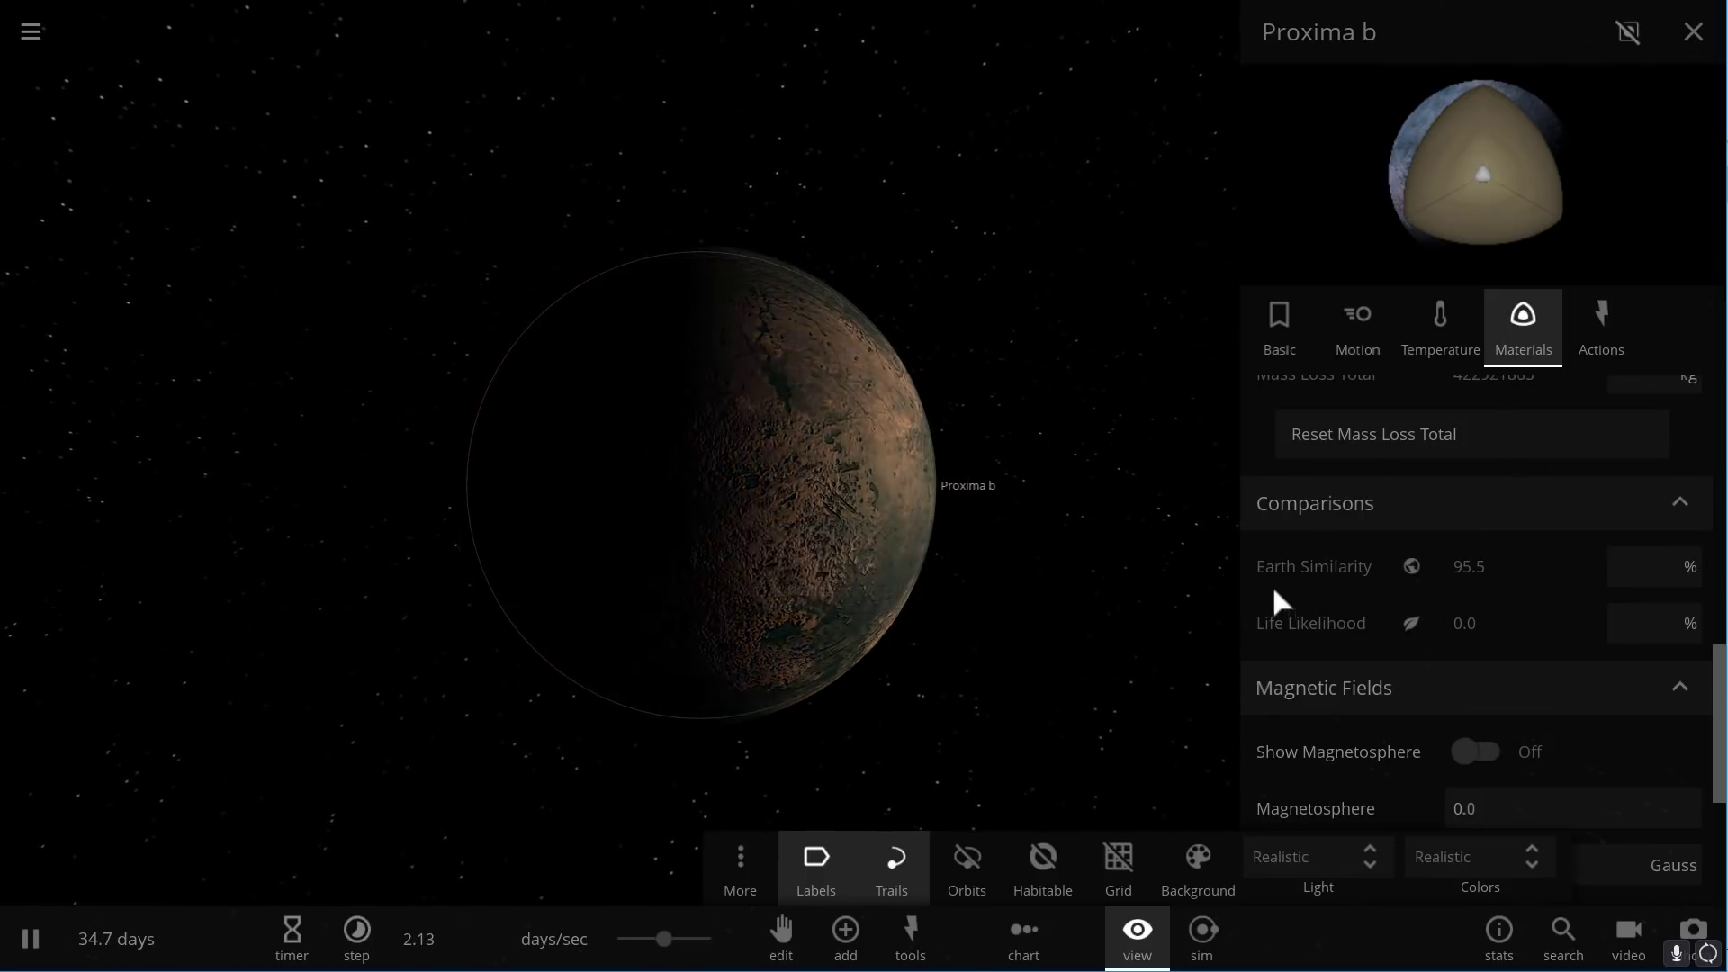
pyautogui.moveTo(1480, 577)
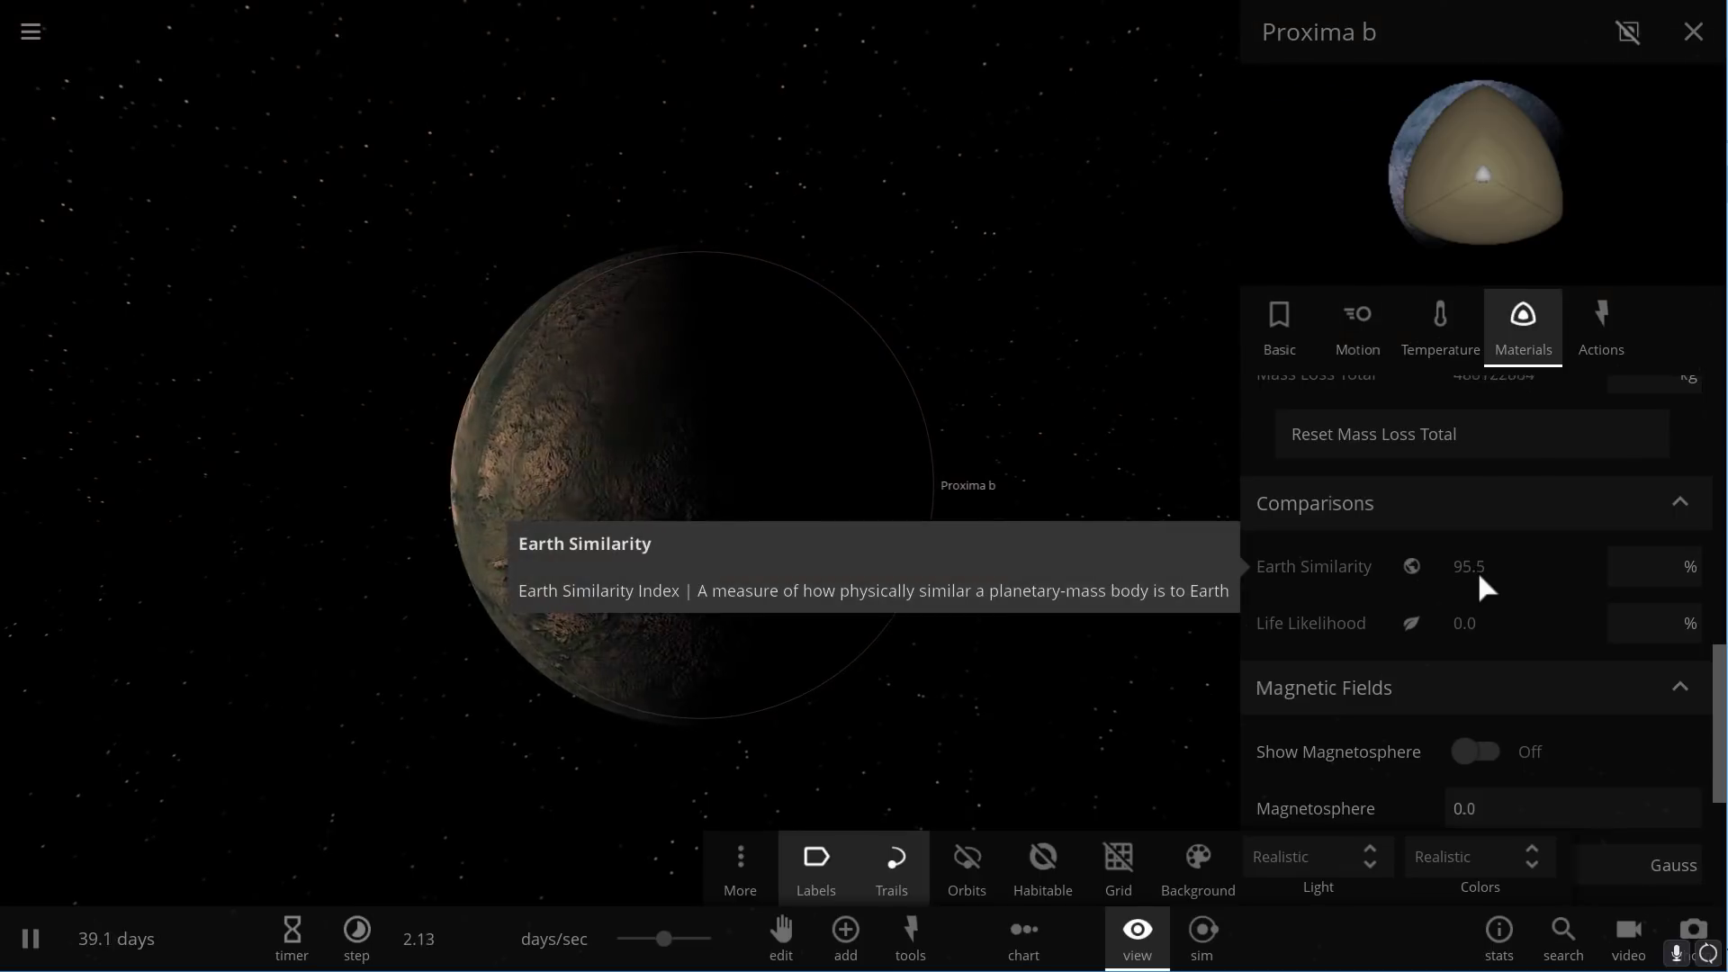
# Review Proxima b's cumulative properties, set its mass to 3 earth and recheck its Earth Similarity and Life Likelihood.
pyautogui.scroll(5, 1508, 581)
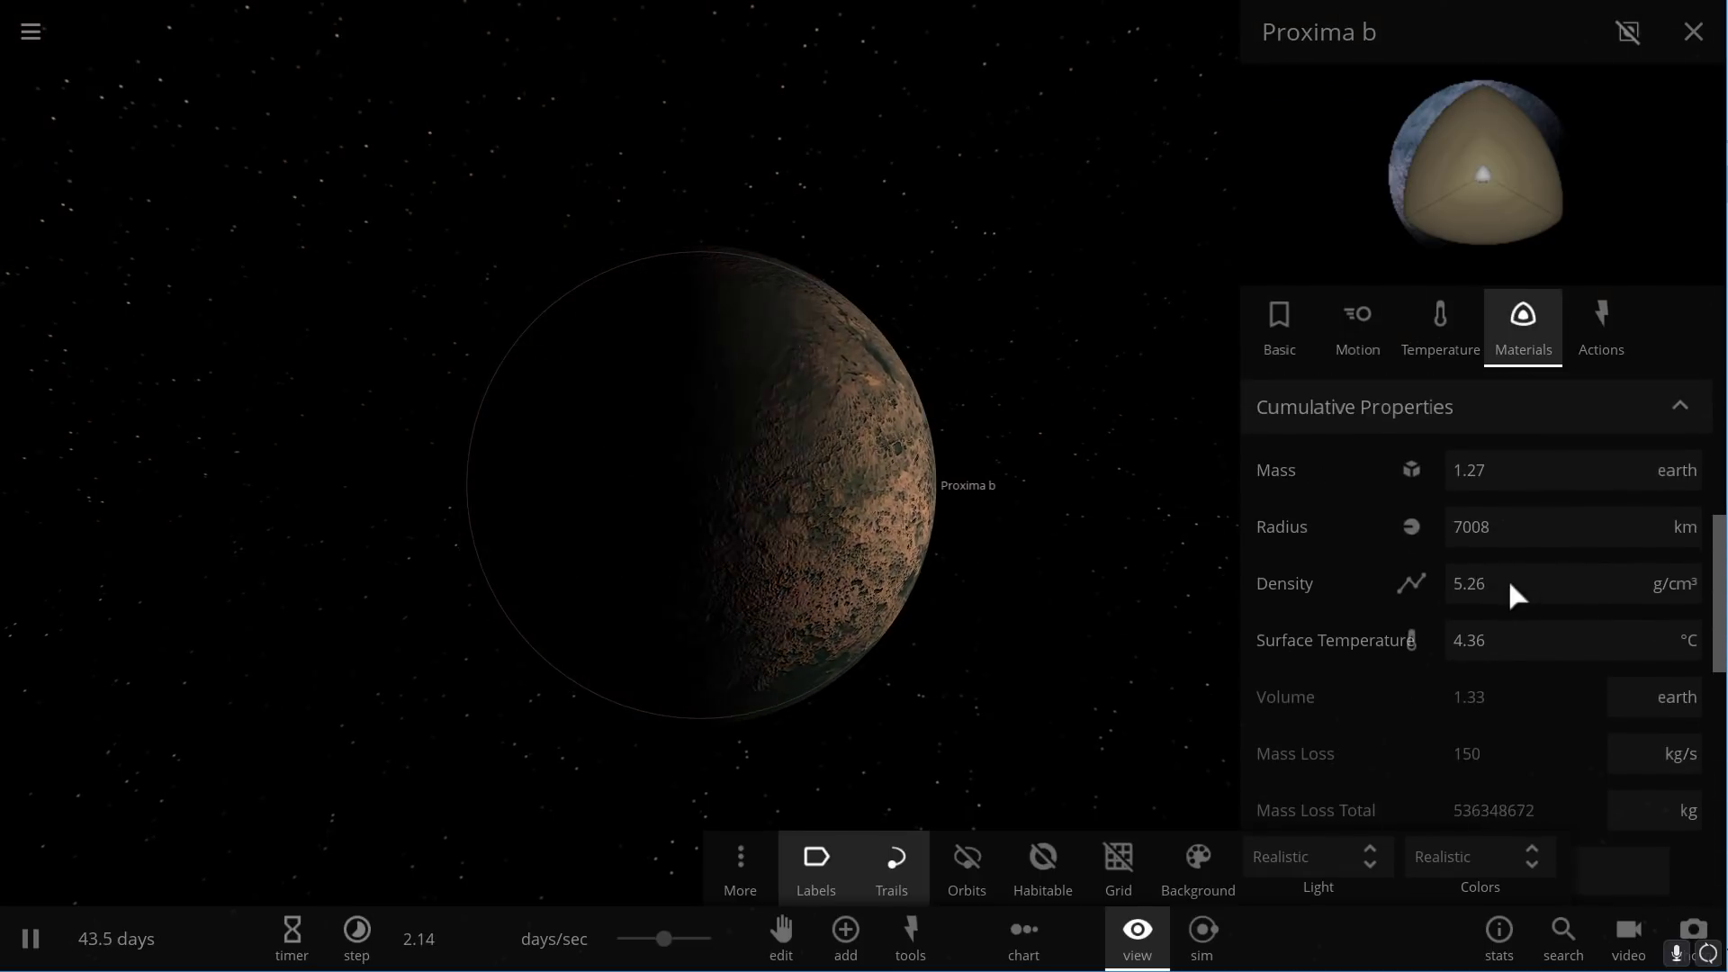
pyautogui.scroll(3, 1510, 583)
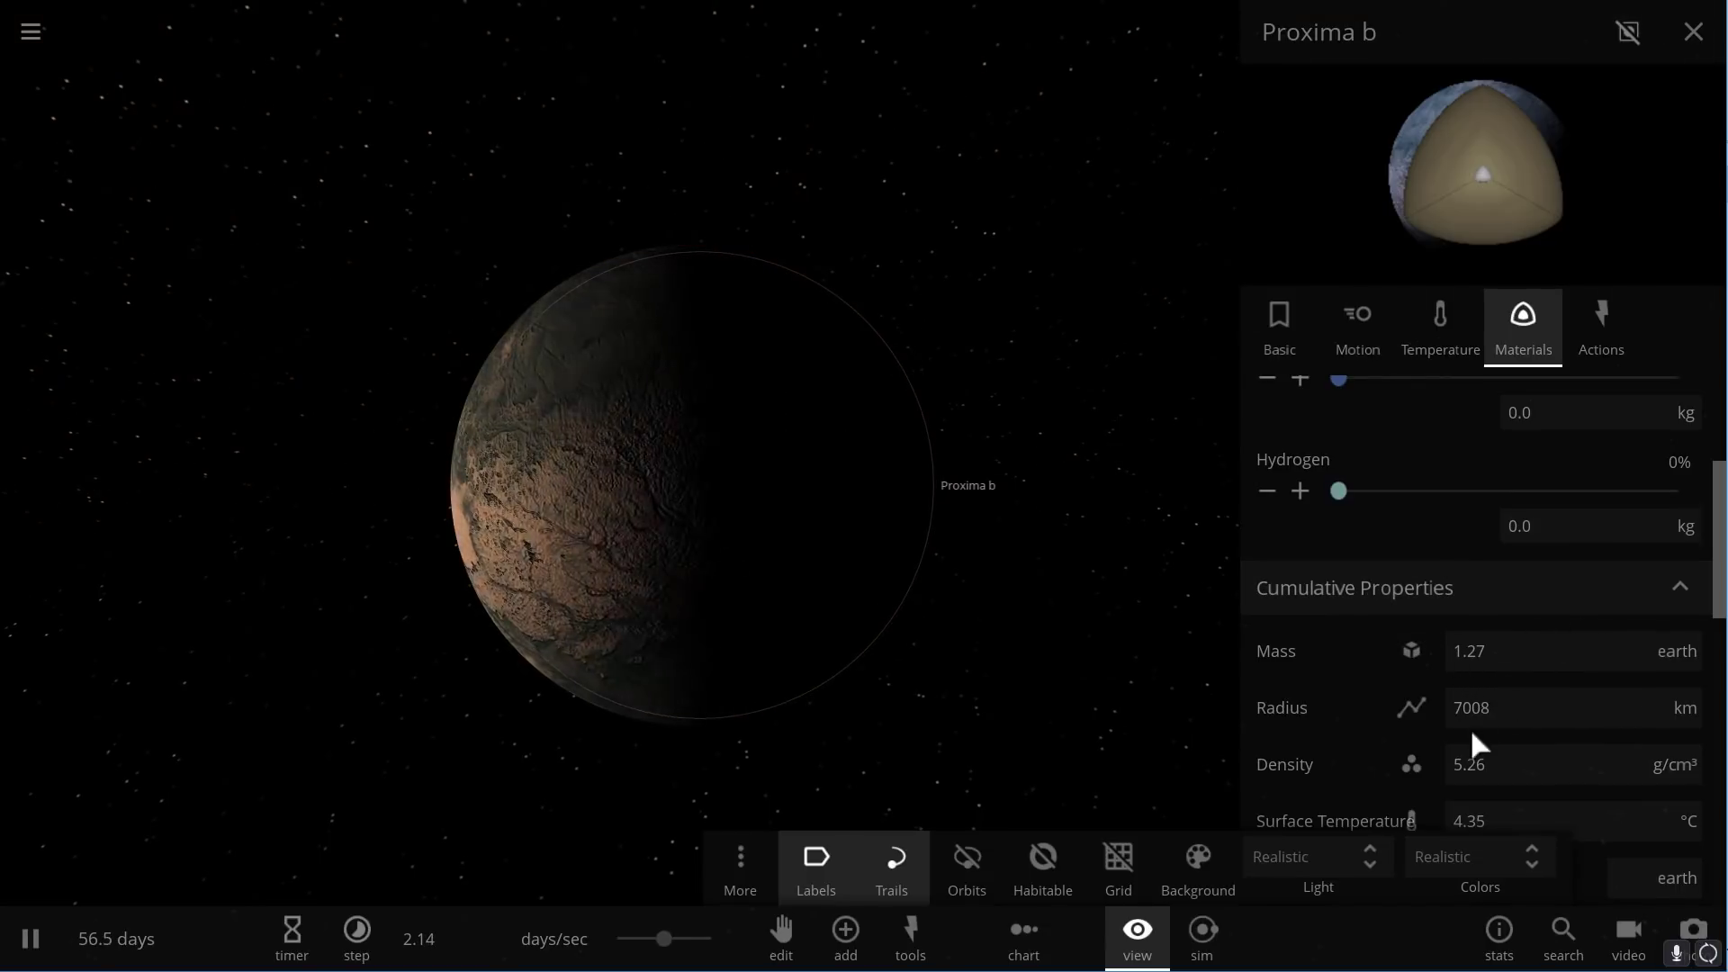
pyautogui.scroll(-2, 1480, 711)
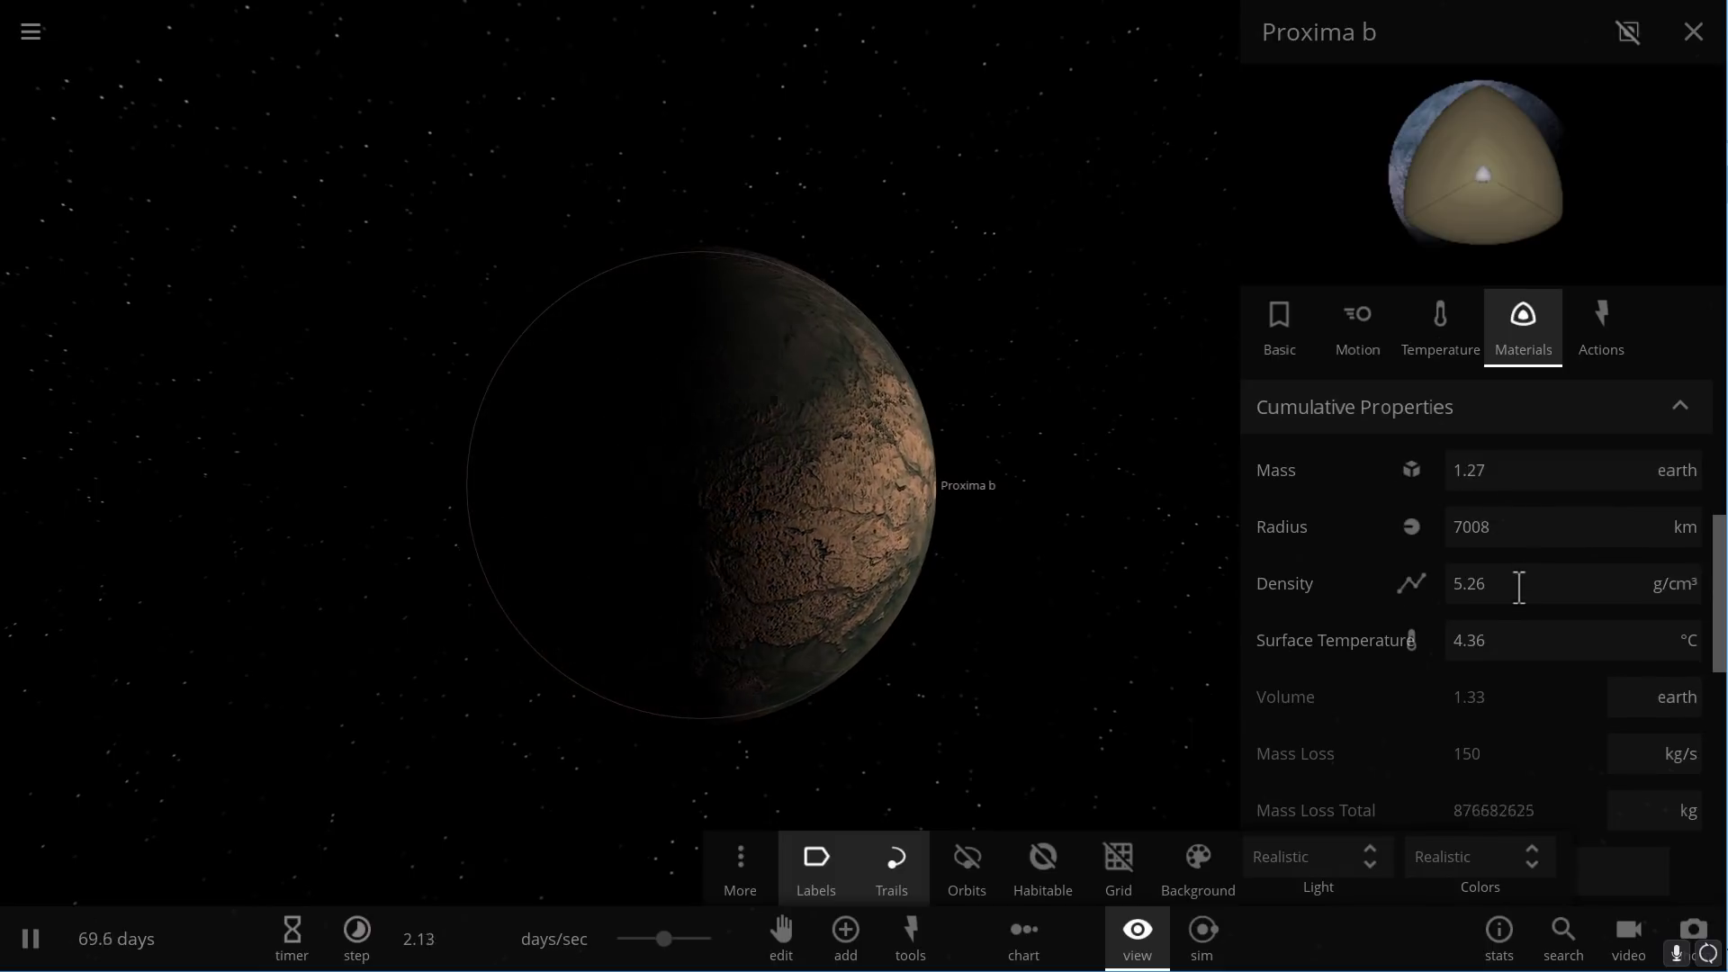
pyautogui.scroll(4, 1518, 594)
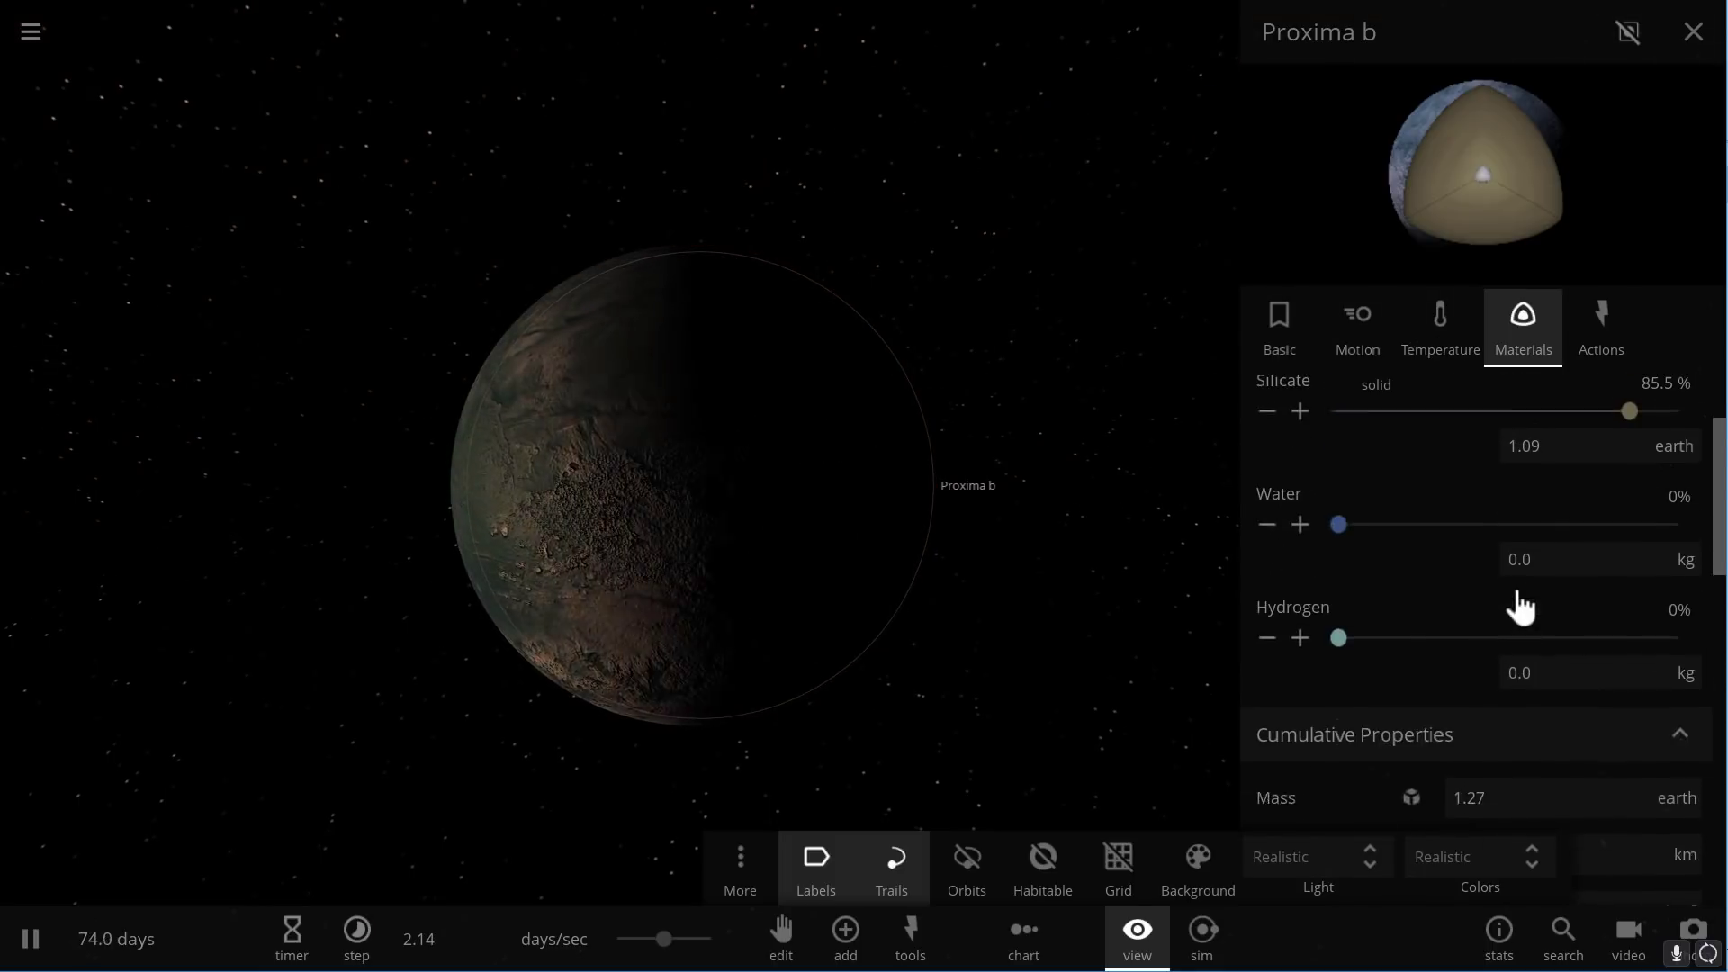
pyautogui.scroll(-2, 1515, 612)
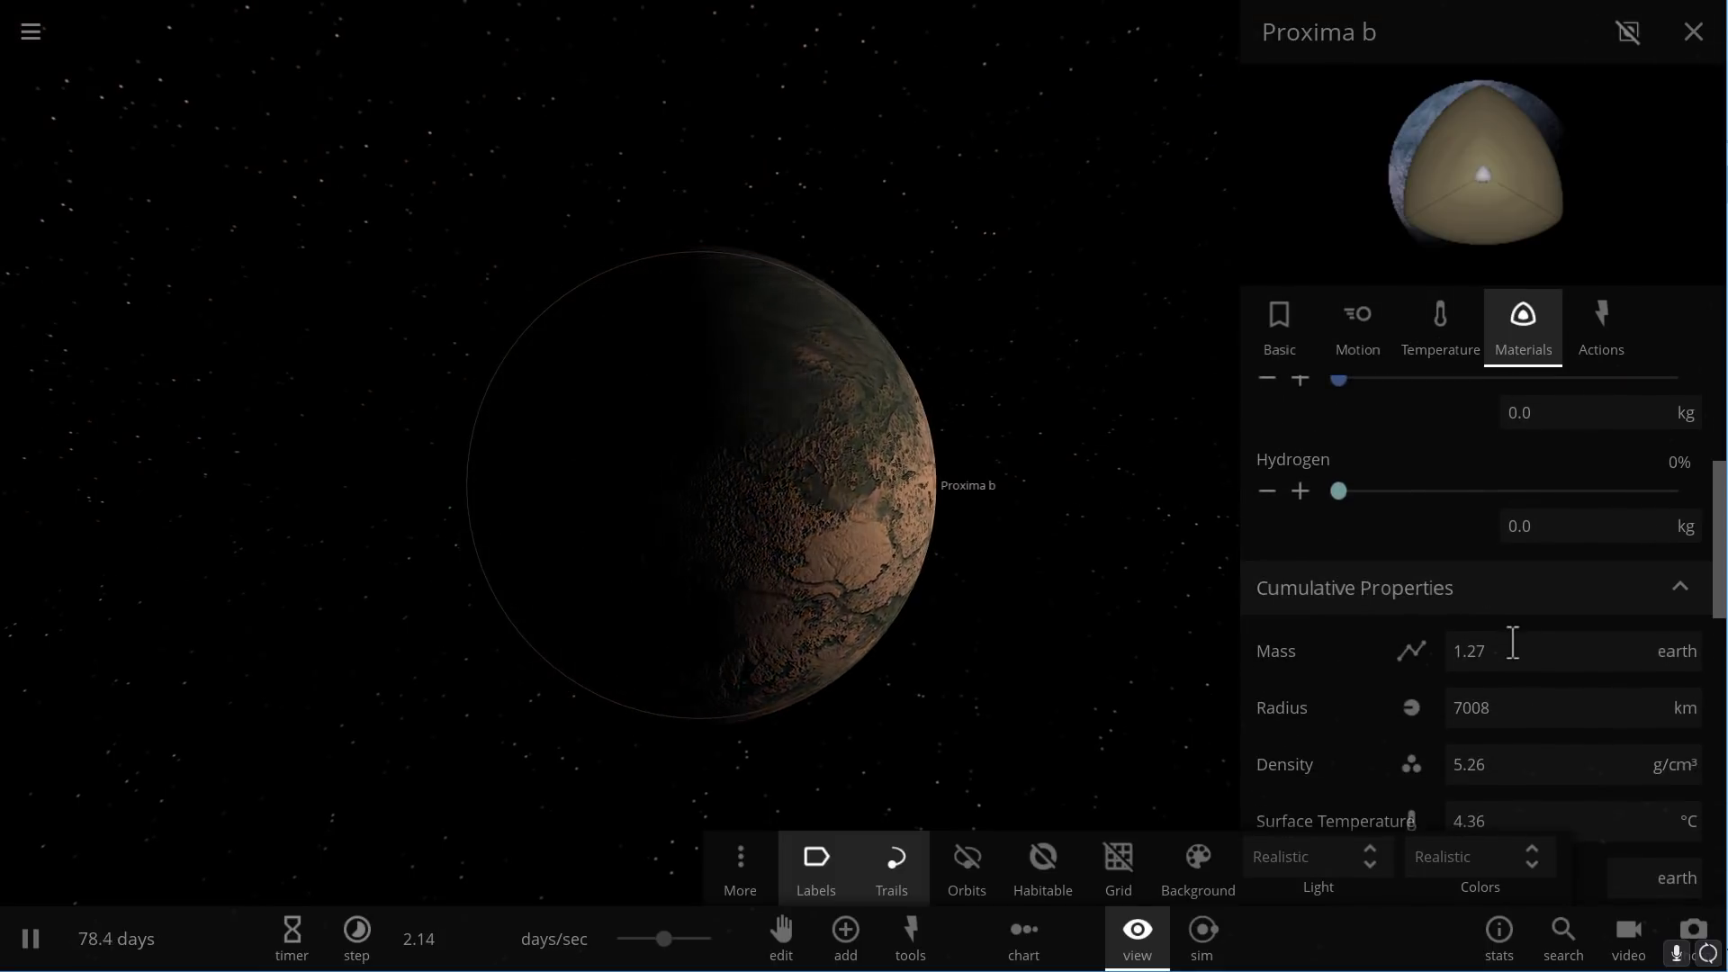
pyautogui.click(1513, 643)
pyautogui.write('3')
pyautogui.press('Return')
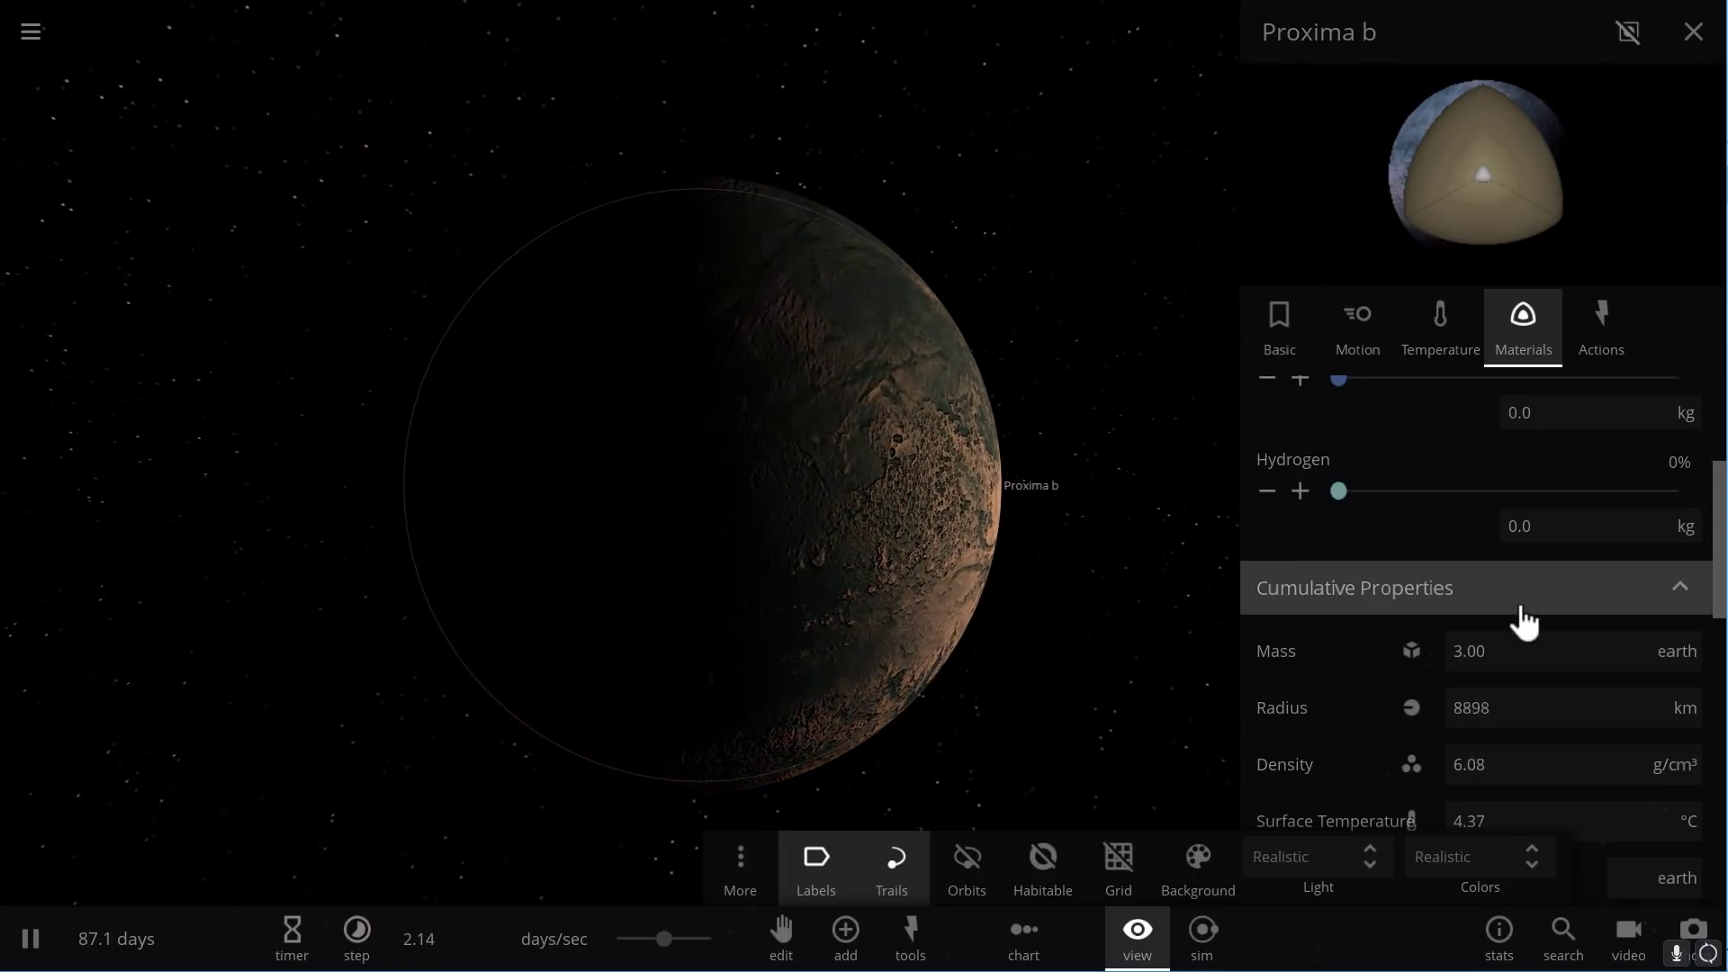
pyautogui.scroll(-5, 1520, 602)
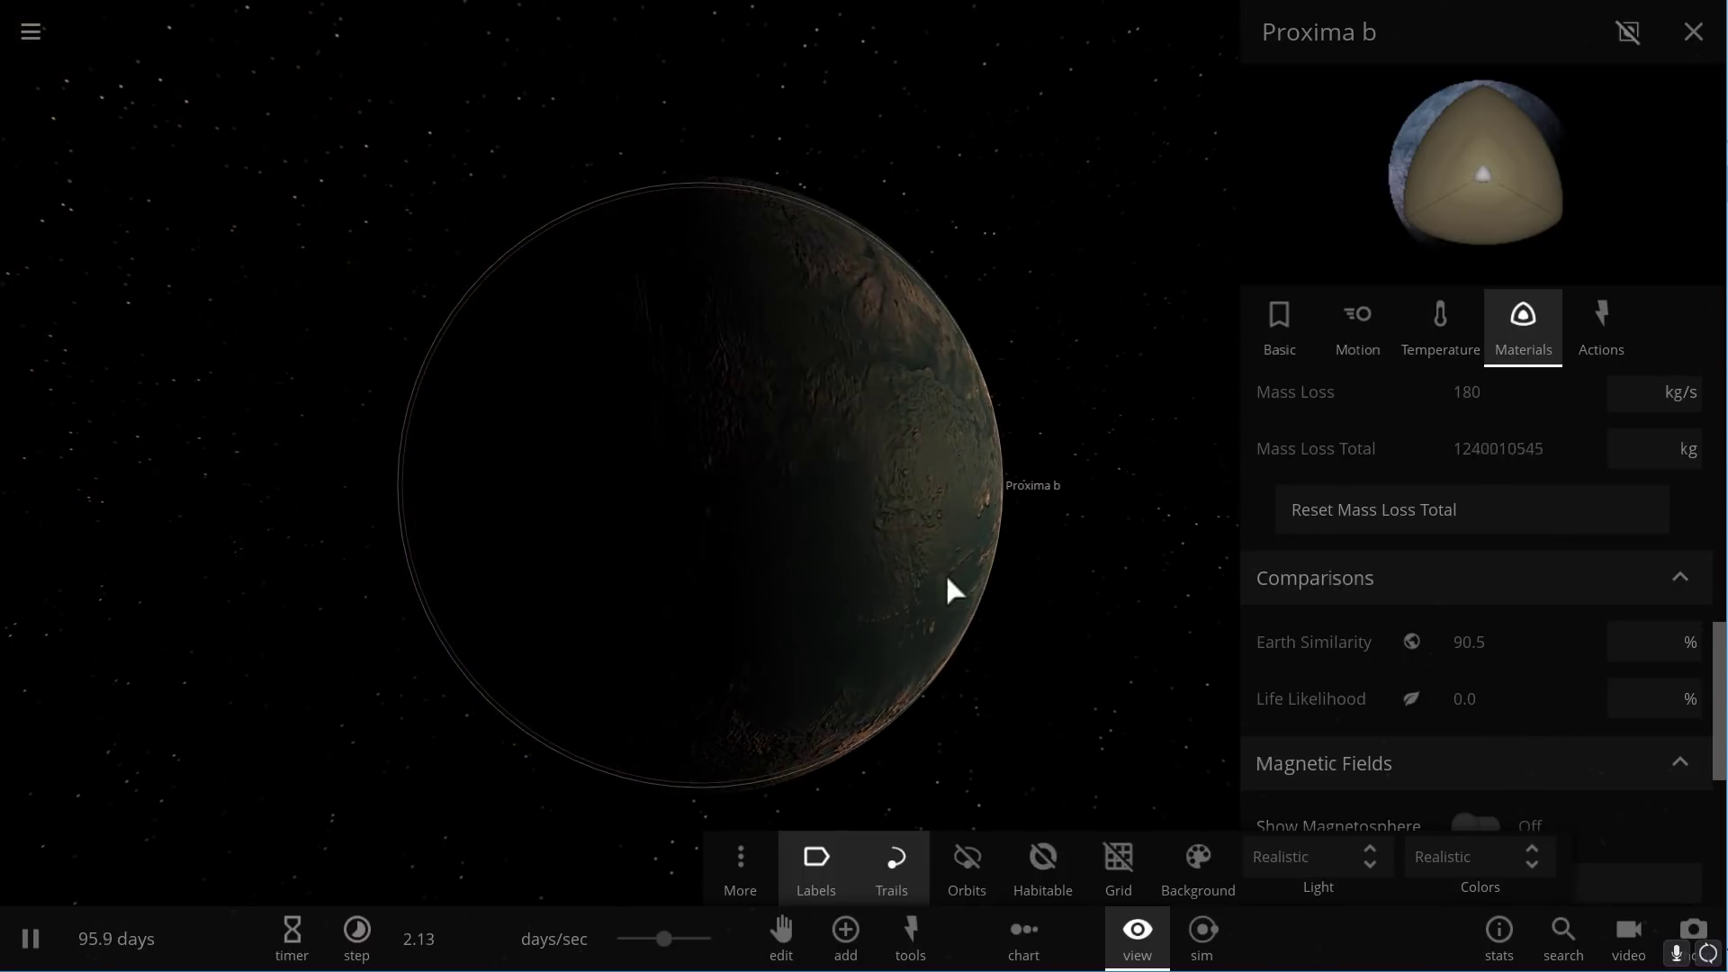
pyautogui.scroll(-3, 1024, 589)
# Start a new empty simulation, search the objects for "tau ce" and place the tau Ceti star with its planets.
pyautogui.click(1136, 945)
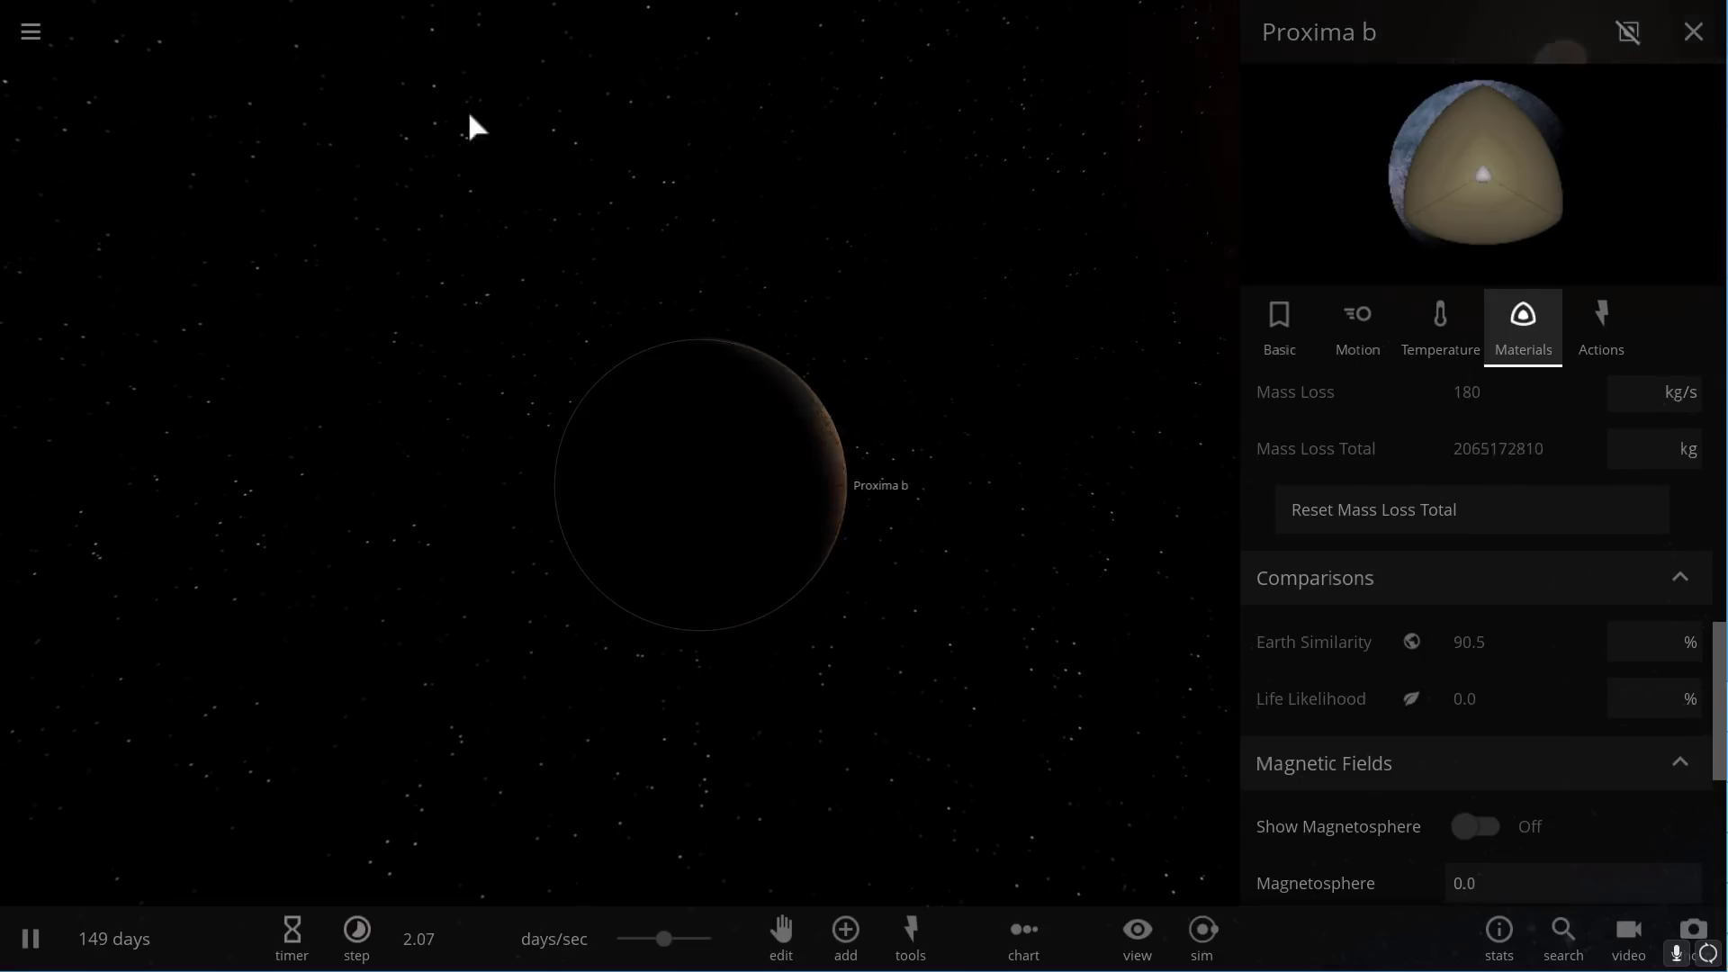
pyautogui.click(25, 36)
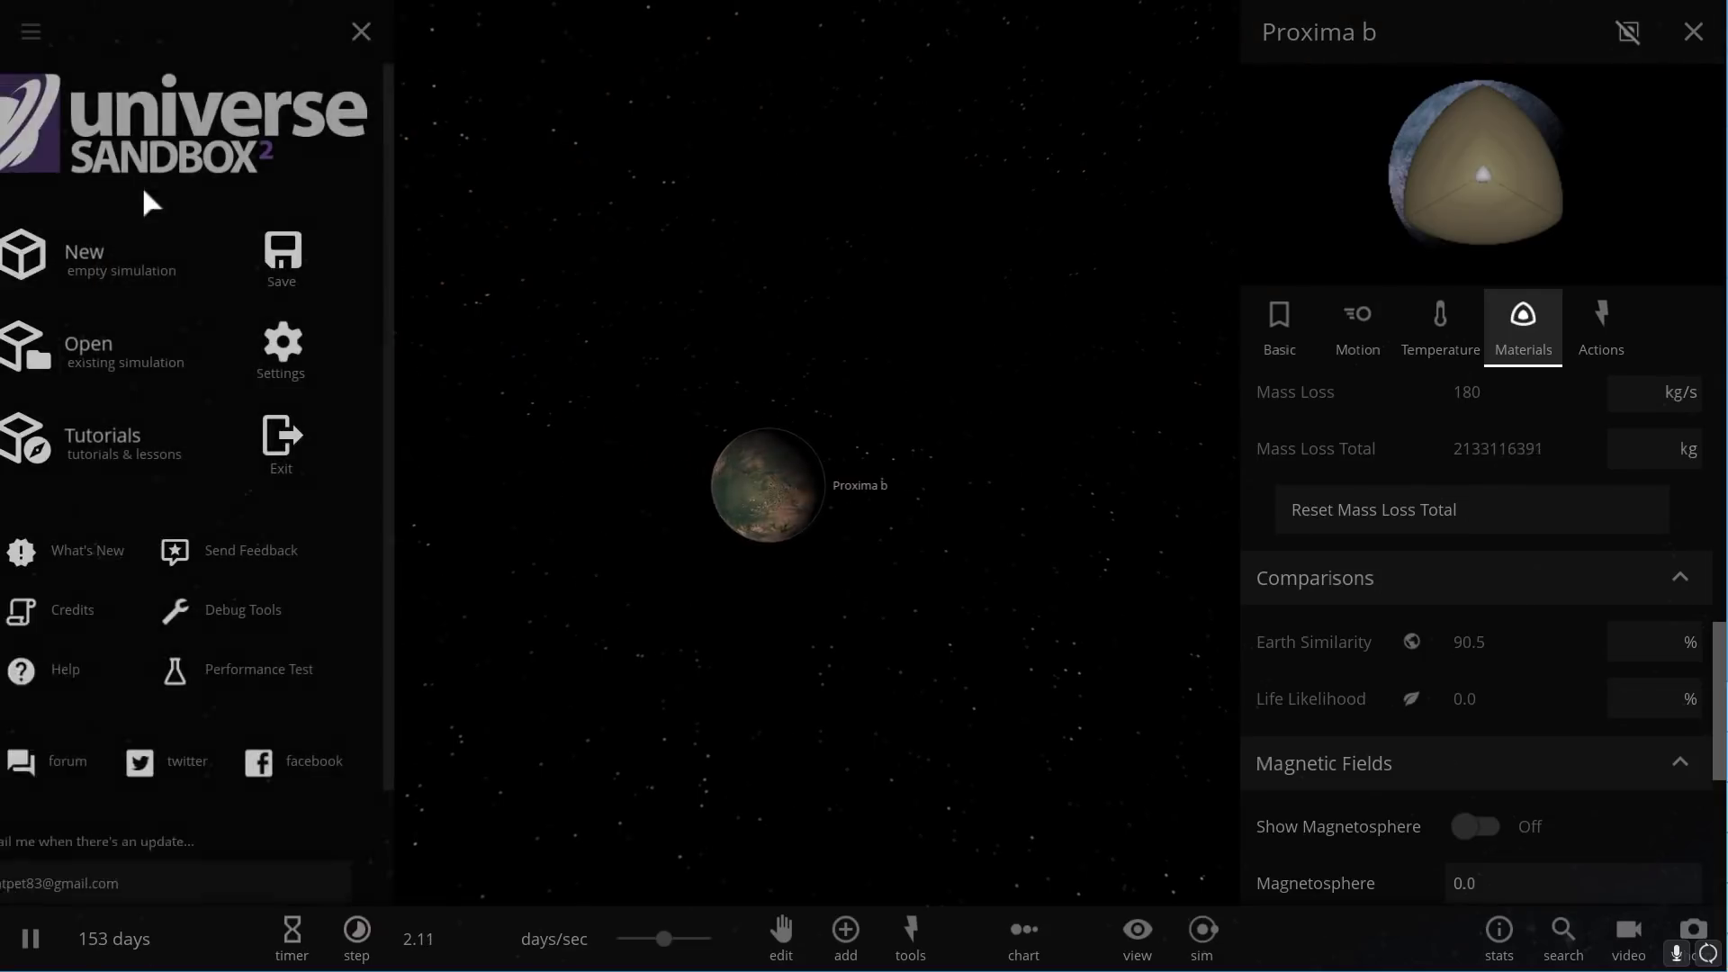
pyautogui.click(135, 253)
pyautogui.click(850, 932)
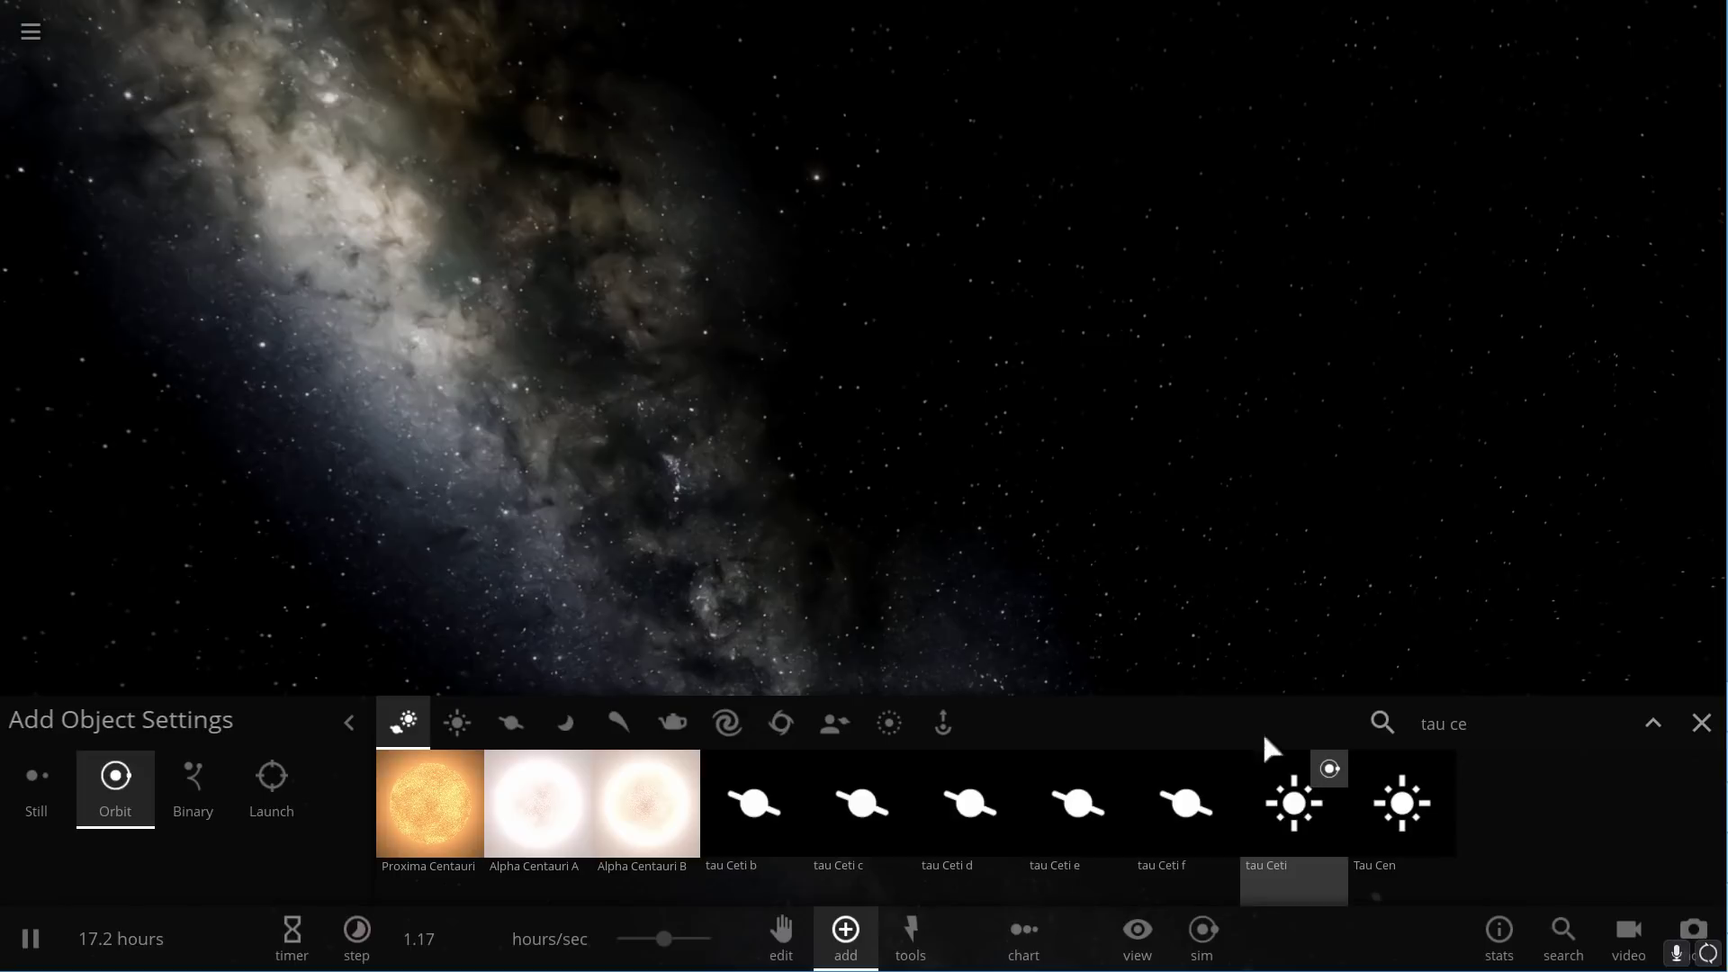
pyautogui.click(921, 429)
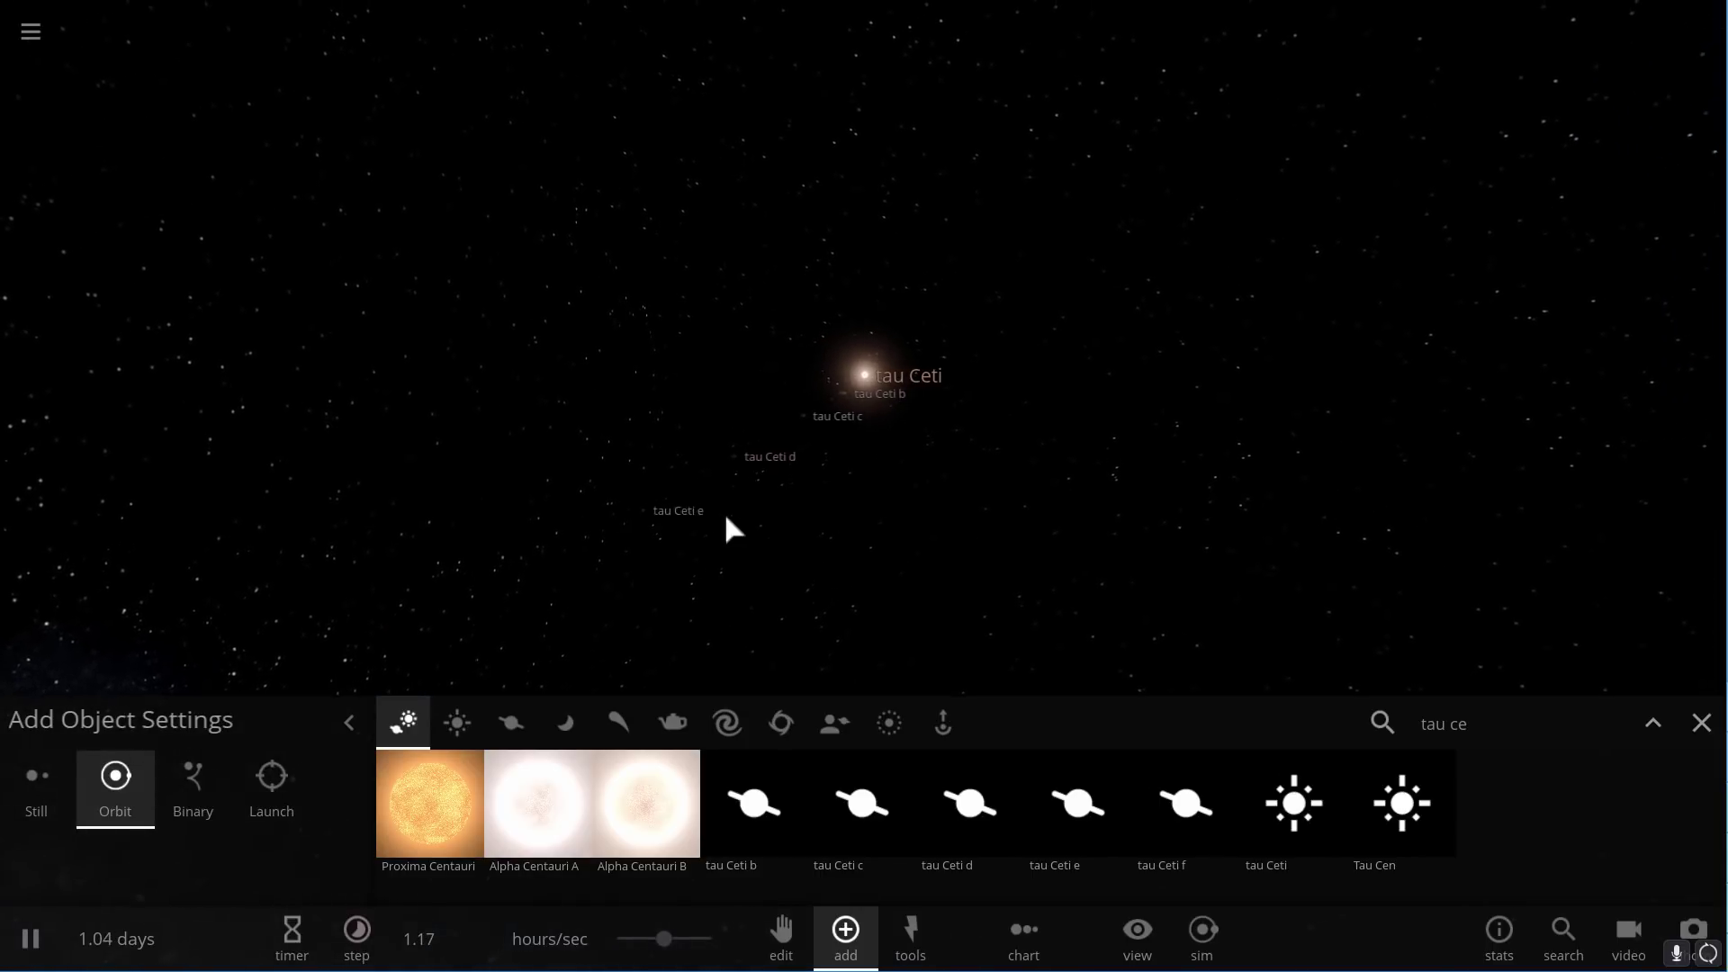
# Select tau Ceti e and toggle the habitable zone overlay on and off to check the planet's location.
pyautogui.click(657, 504)
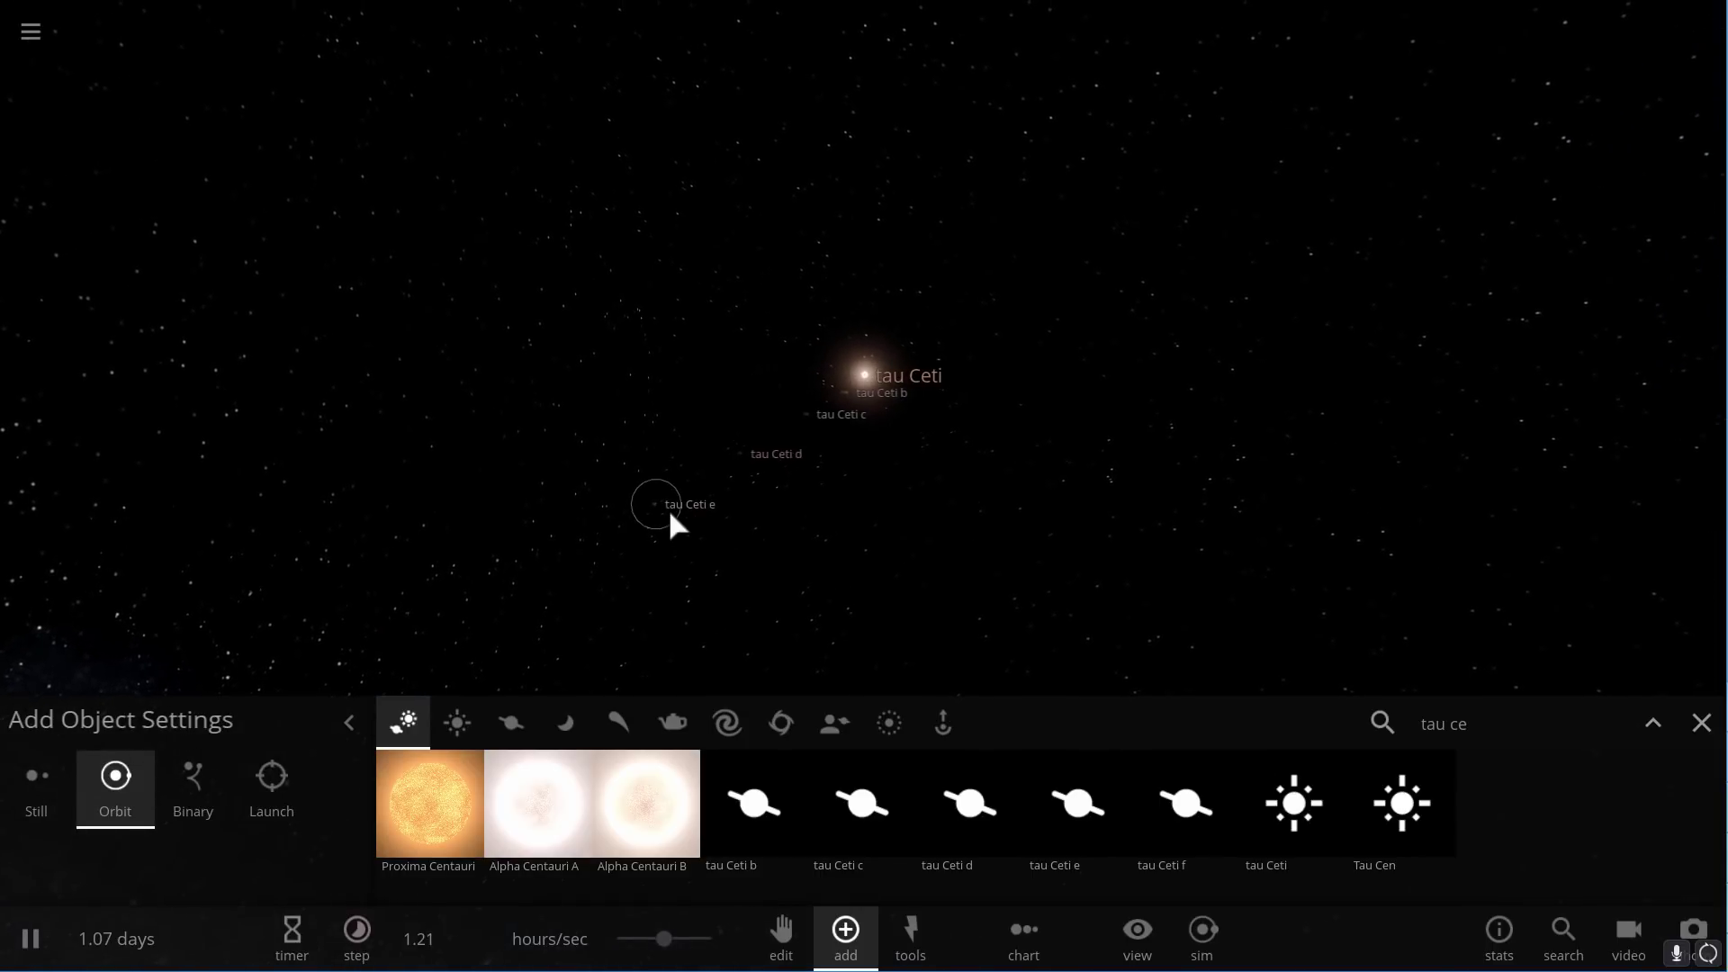
pyautogui.click(1138, 940)
pyautogui.click(1036, 860)
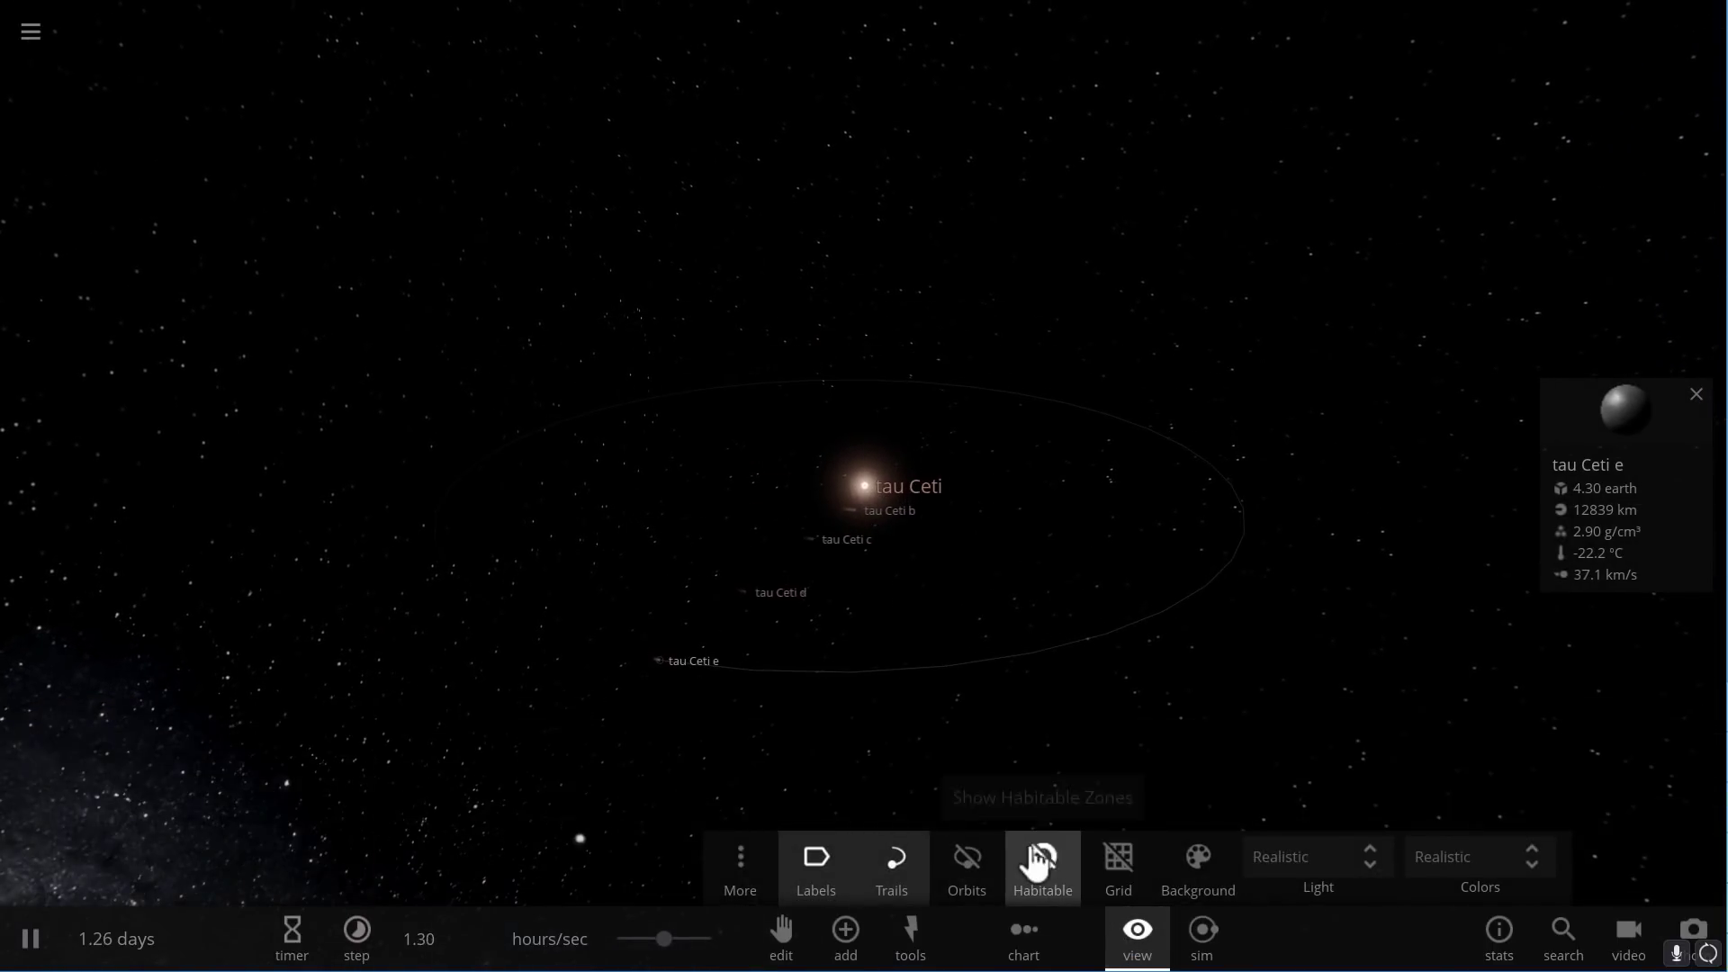
pyautogui.click(1037, 882)
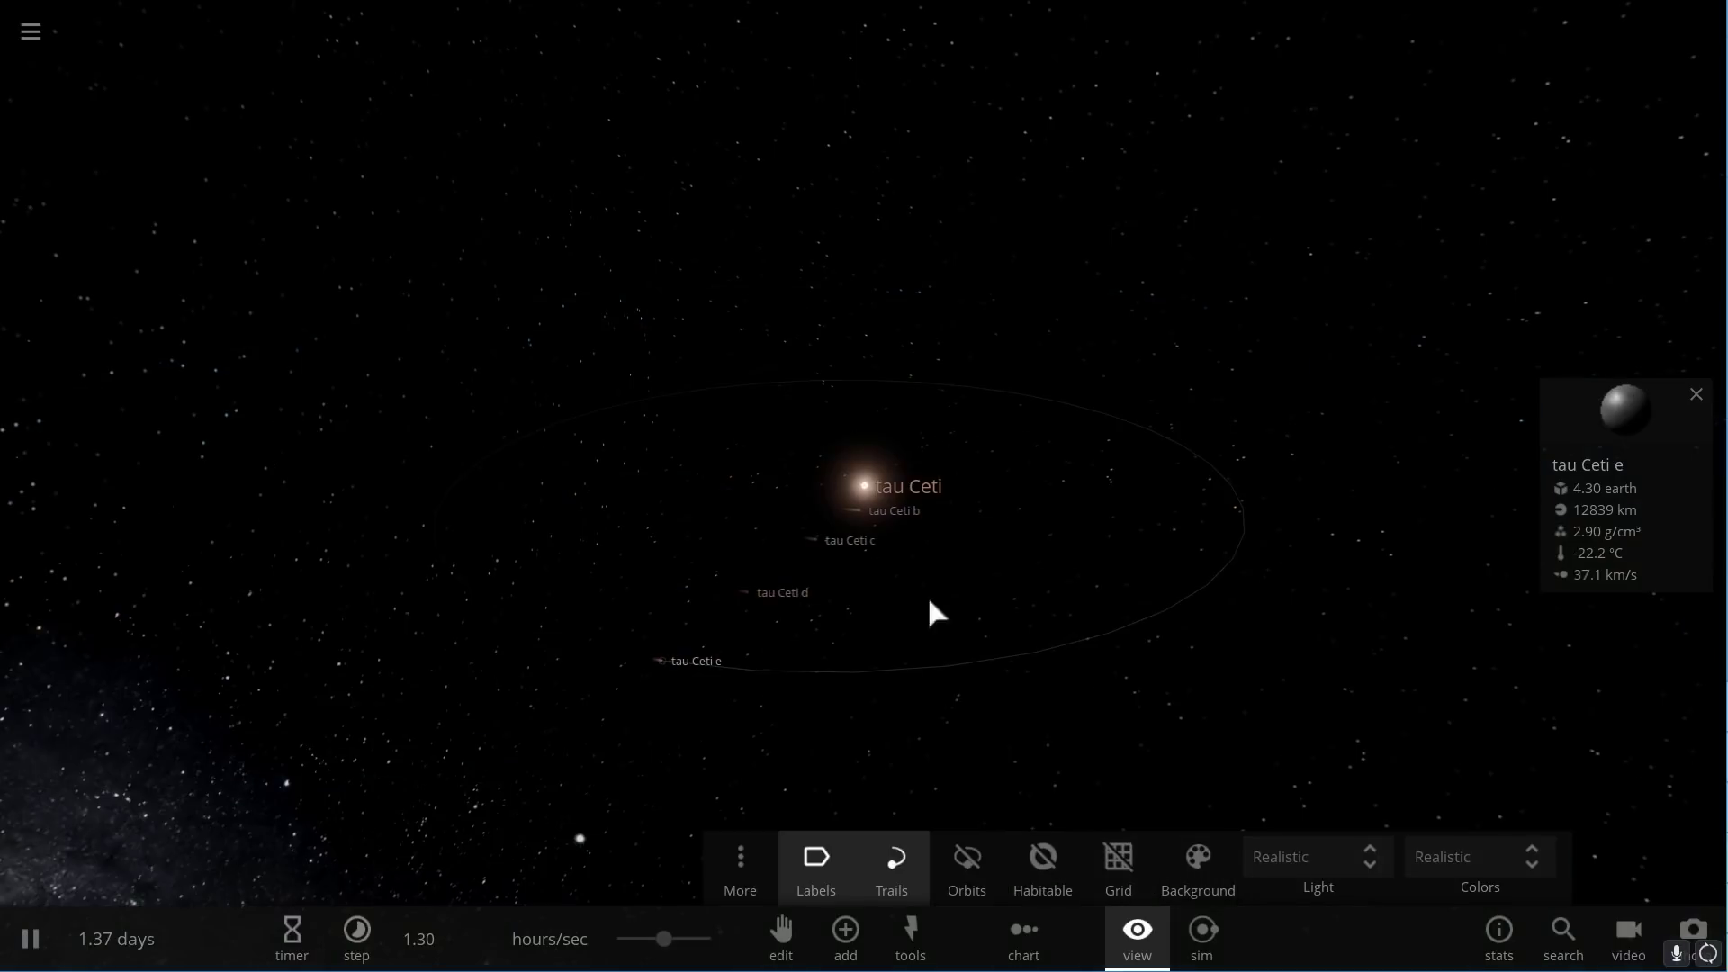
# Focus the view on the planet tau Ceti e and bring its surface into close view.
pyautogui.click(1583, 411)
pyautogui.doubleClick(434, 665)
pyautogui.click(450, 647)
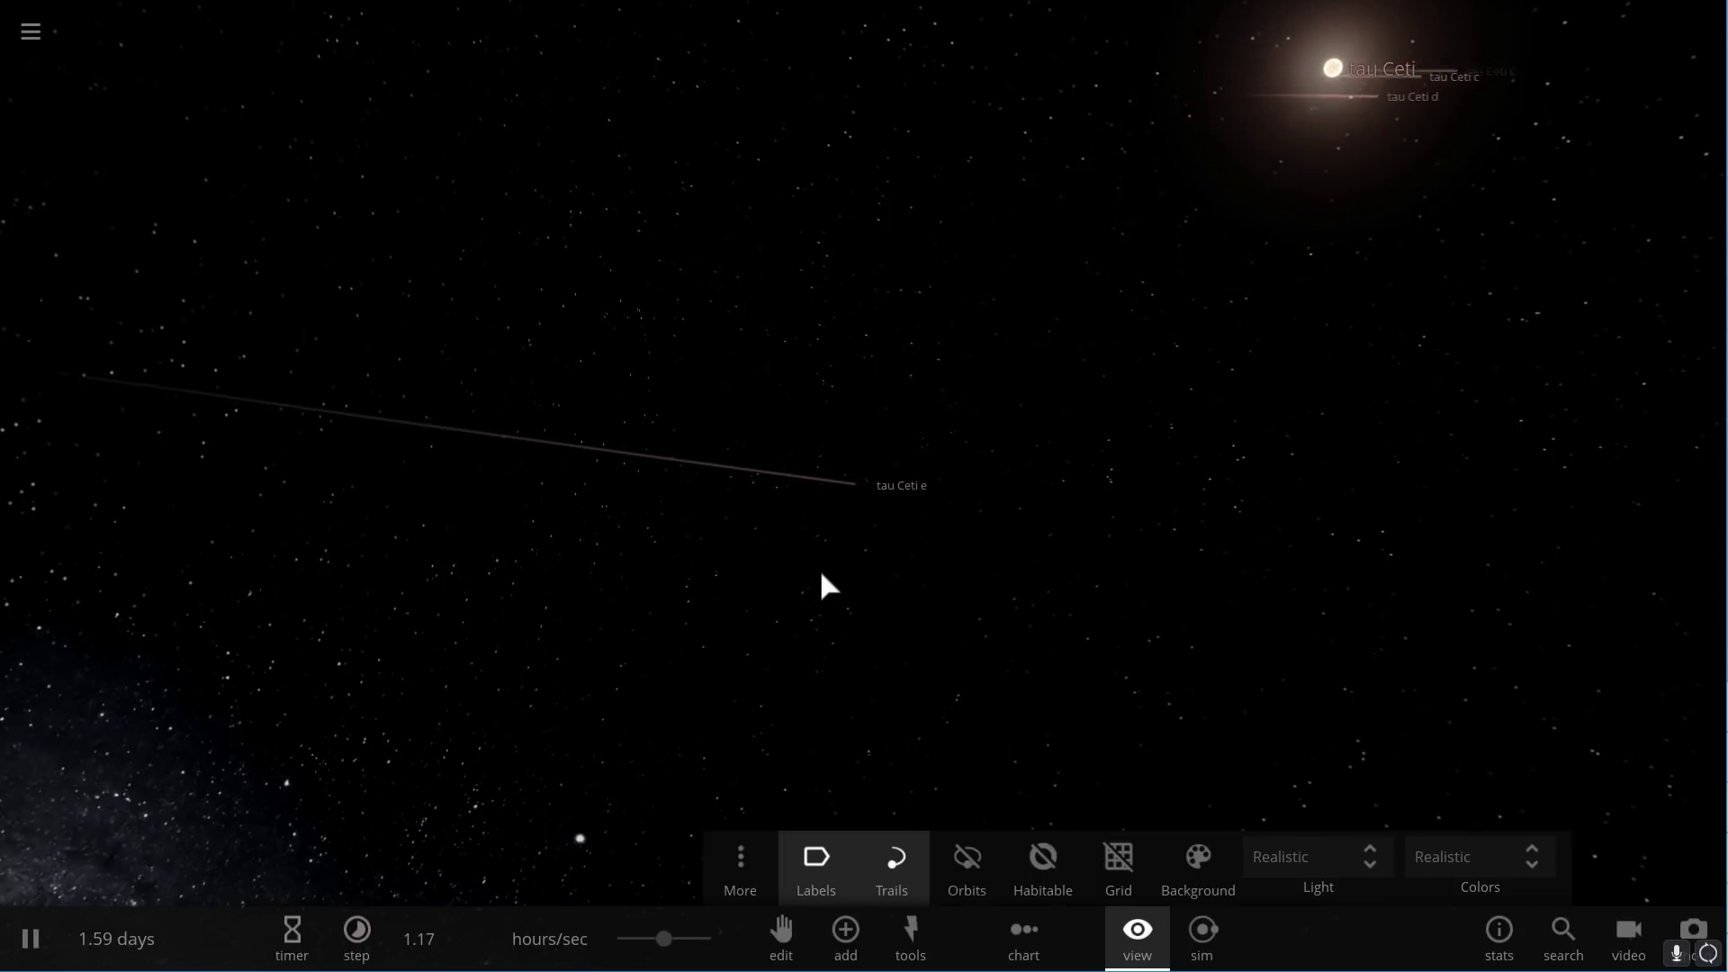
pyautogui.moveTo(823, 569); pyautogui.dragTo(1320, 569)
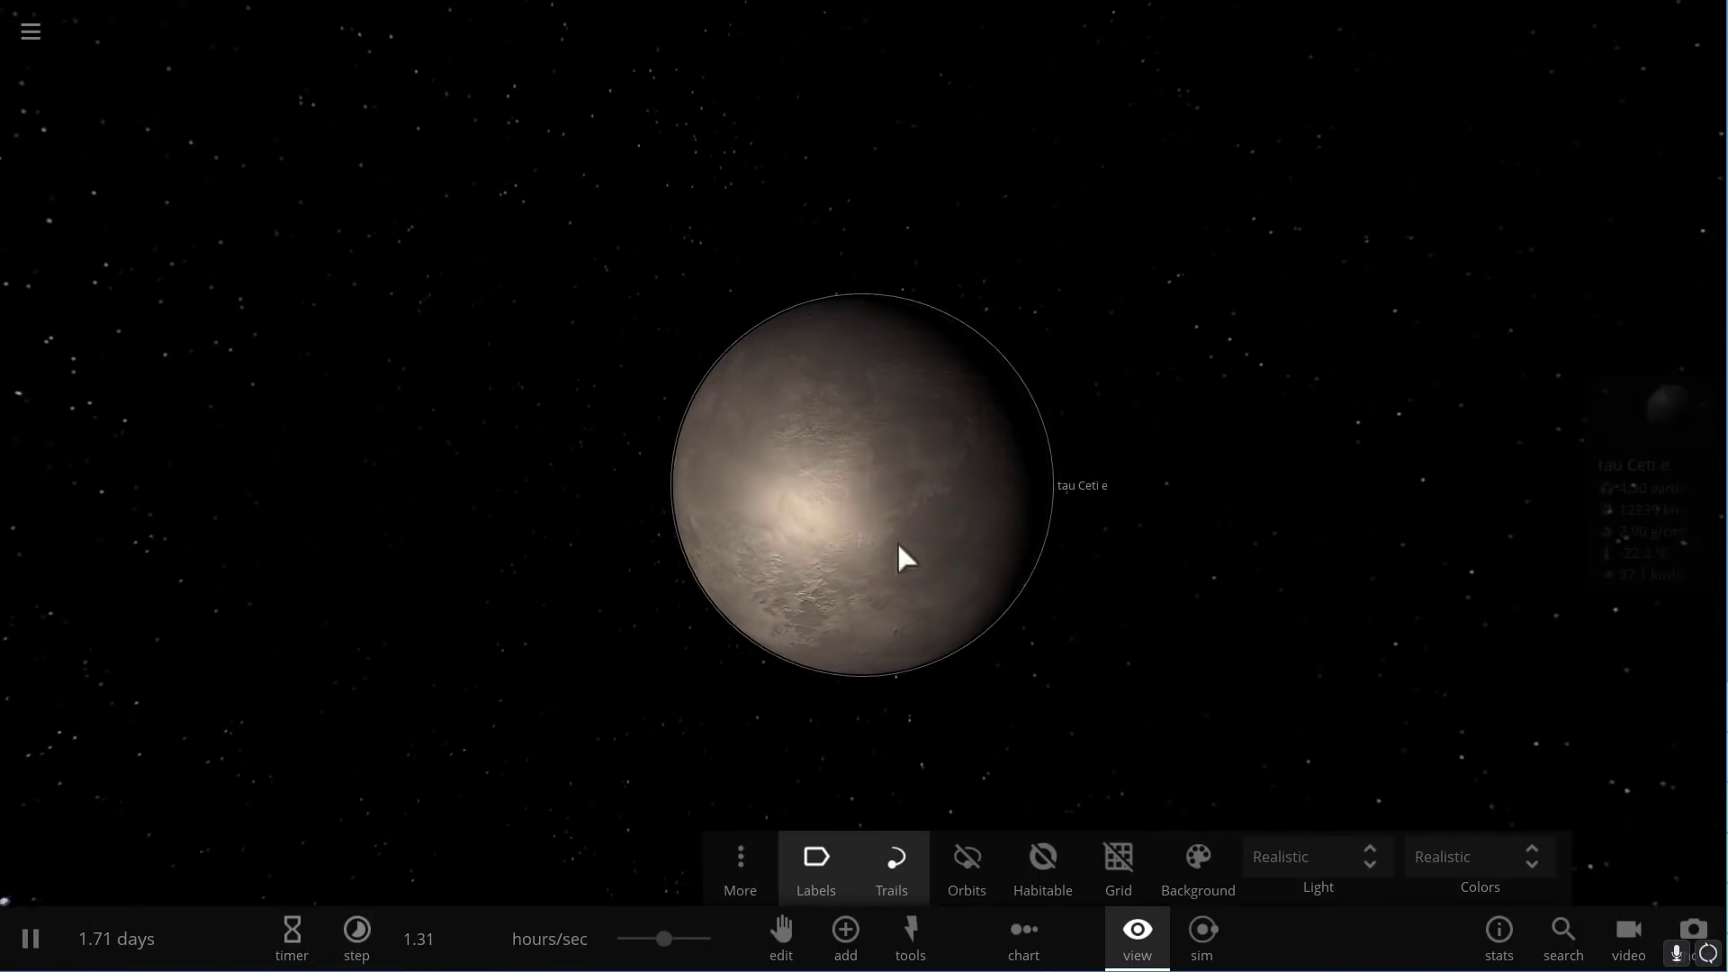
# Examine tau Ceti e's material composition and Earth Similarity, and speed the simulation up to about 25.3 days/sec.
pyautogui.click(1599, 414)
pyautogui.click(1504, 340)
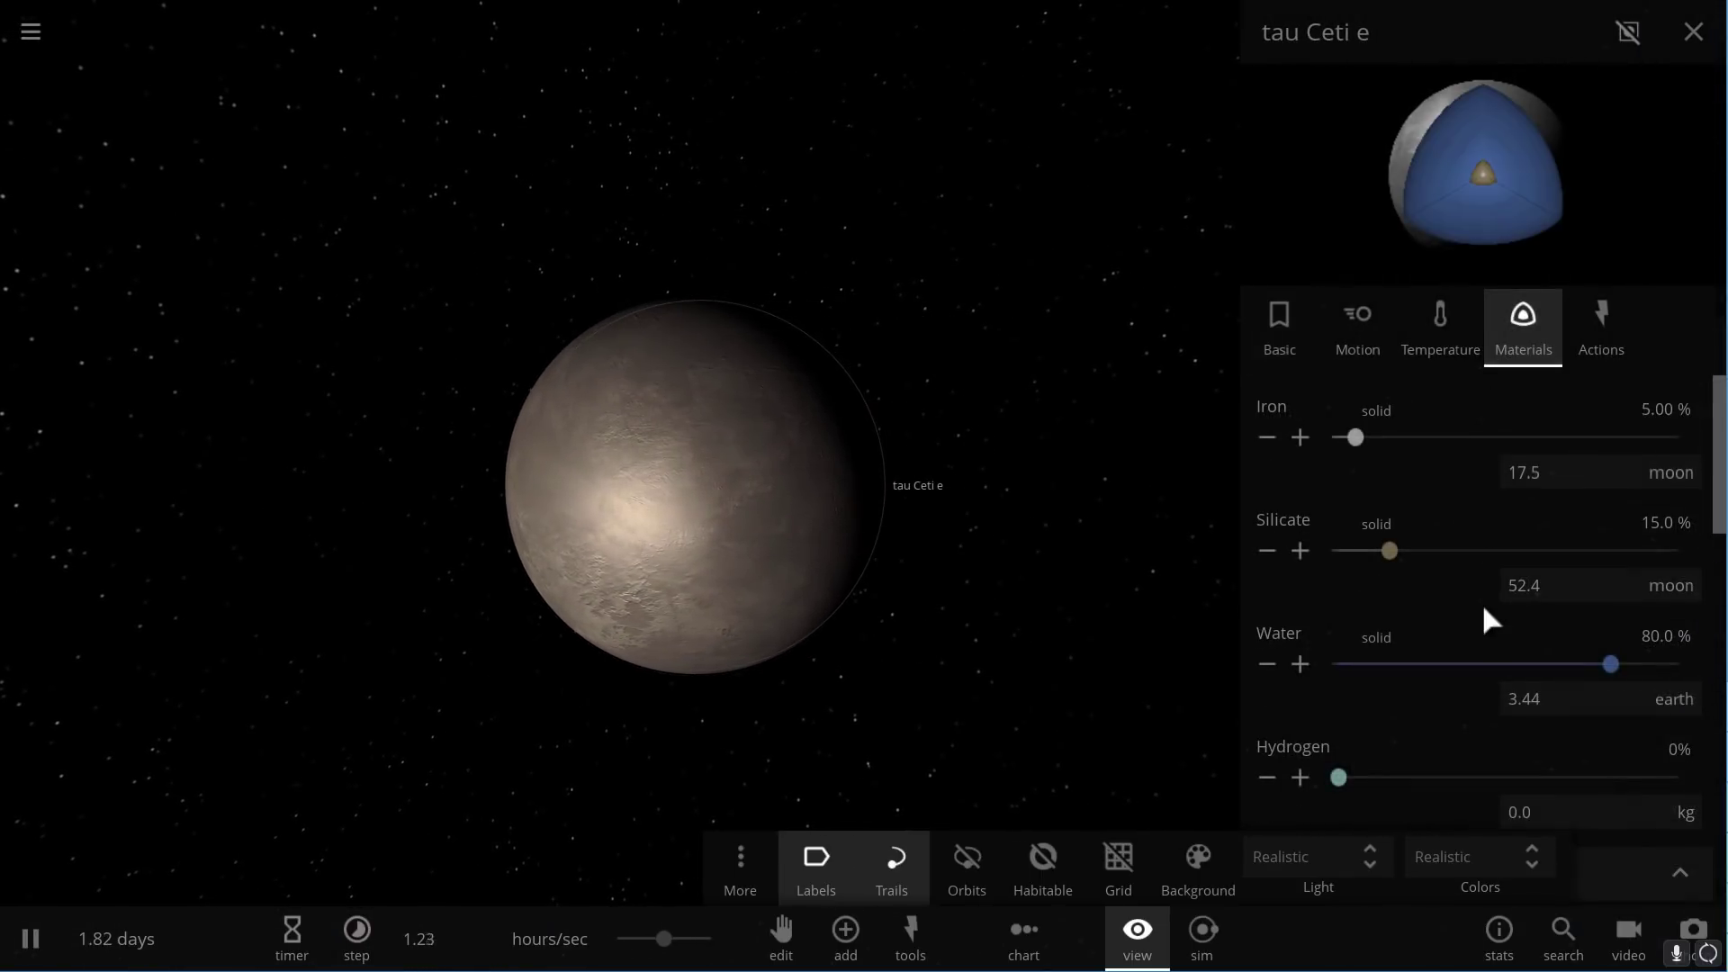
pyautogui.scroll(-6, 1430, 484)
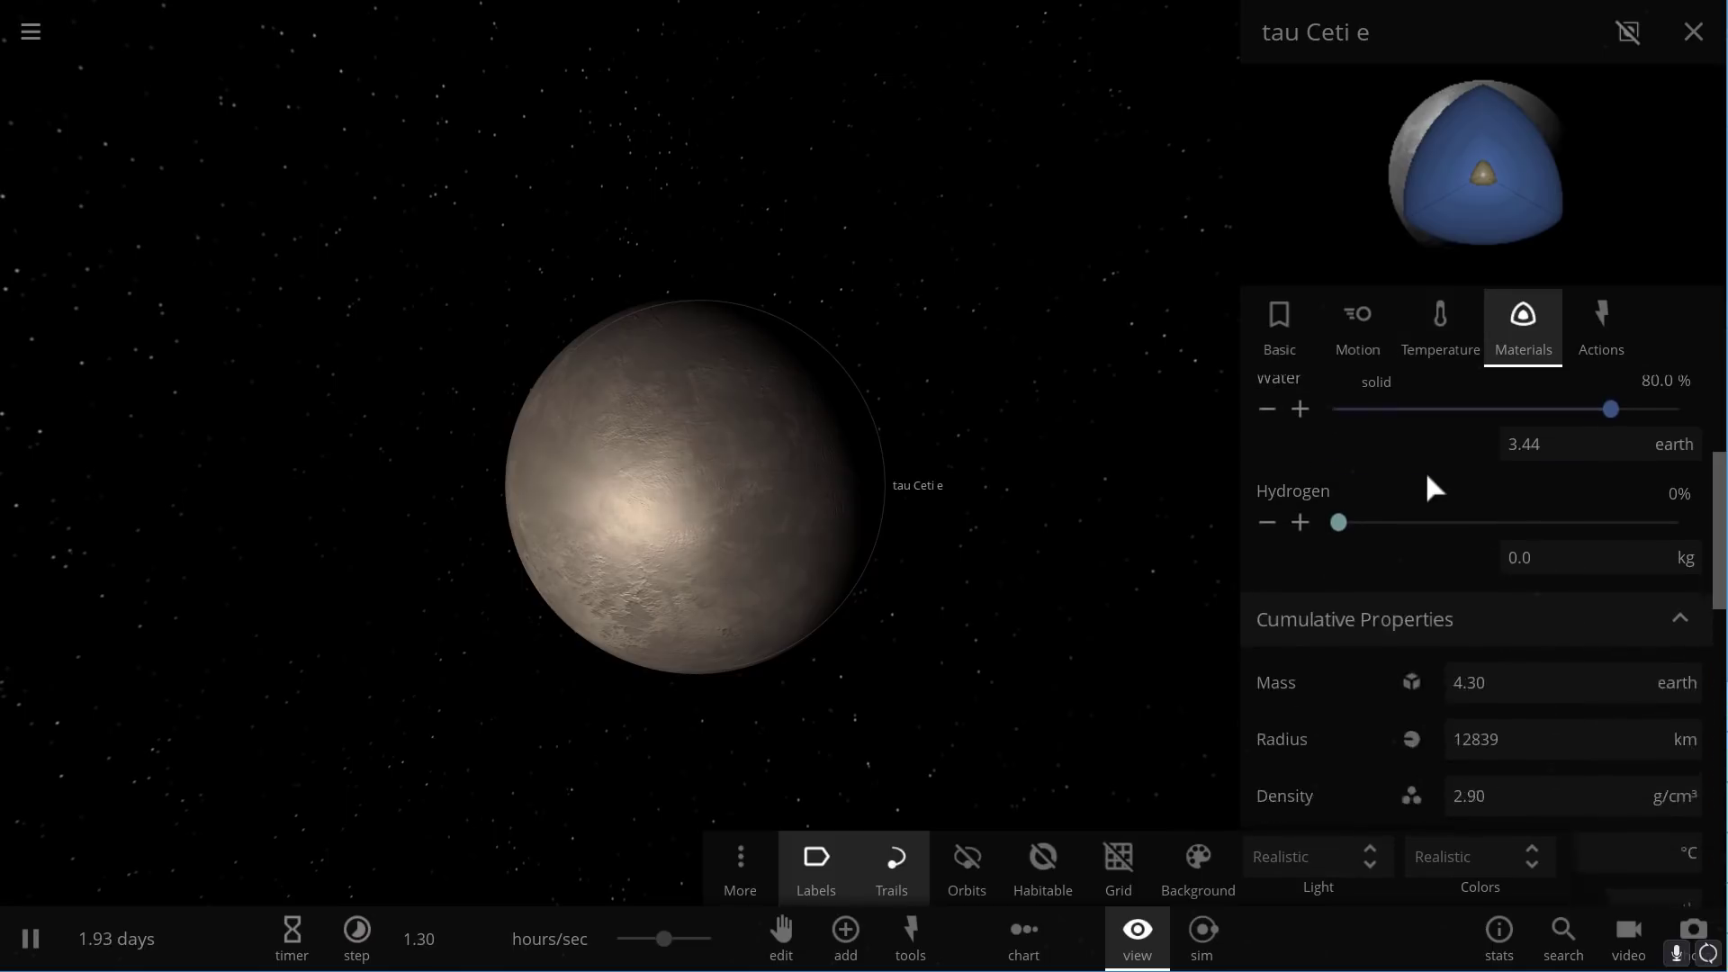
pyautogui.scroll(-4, 1427, 477)
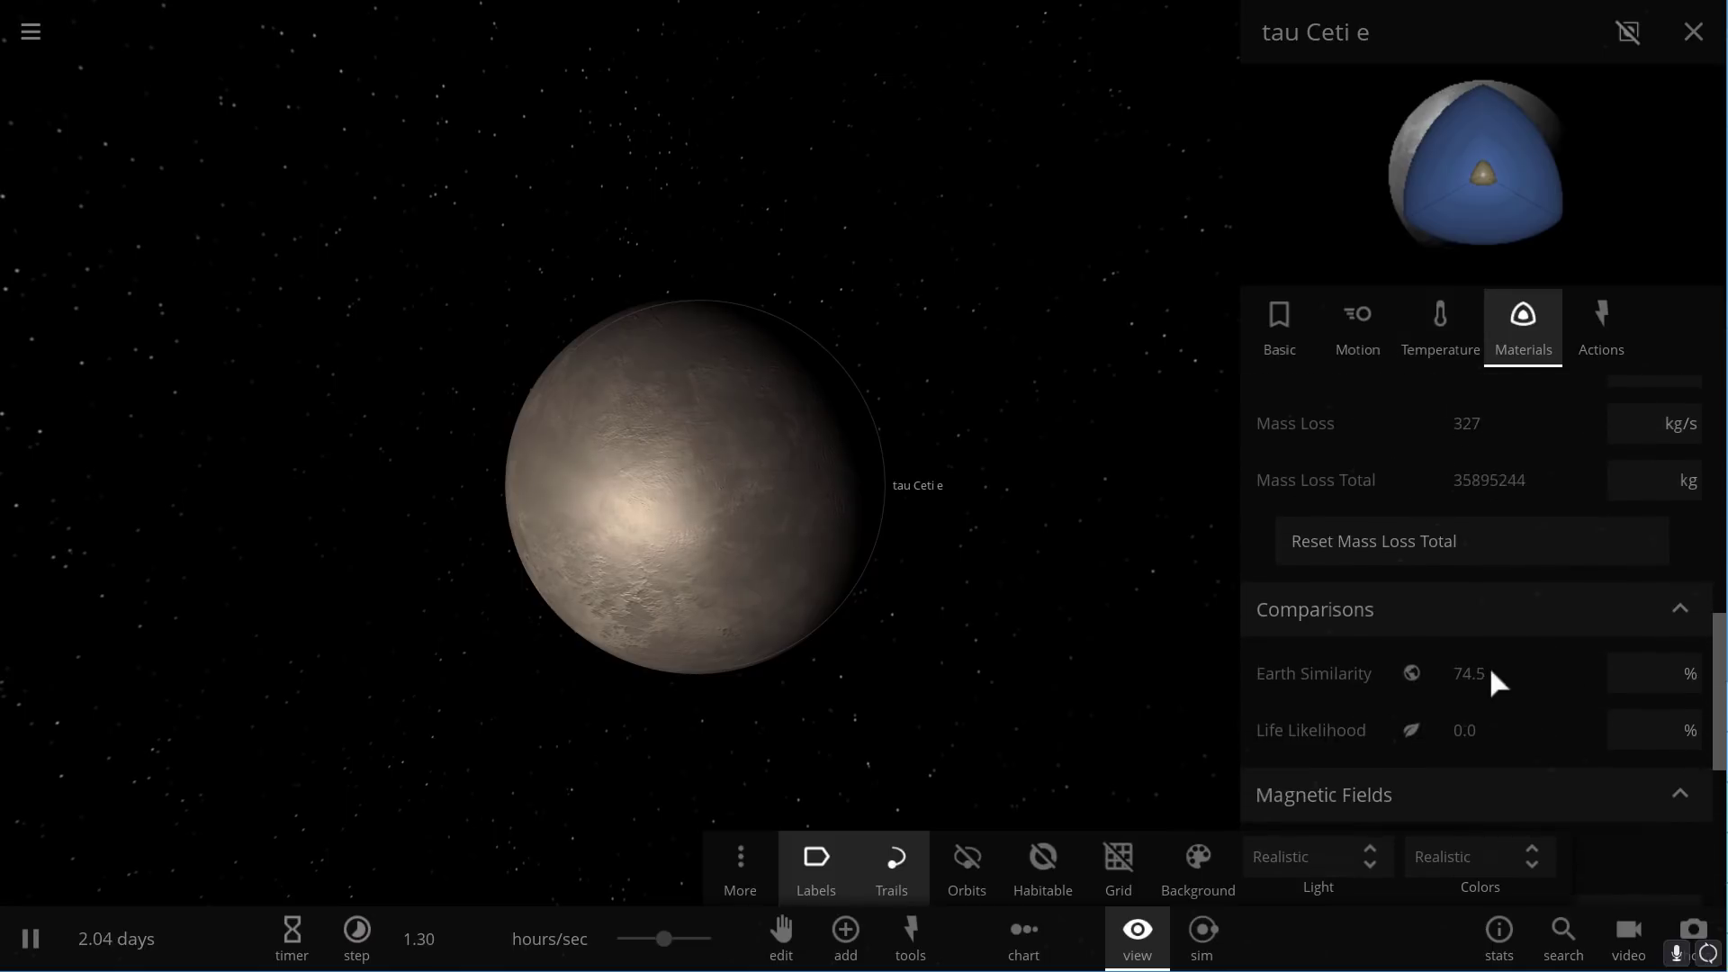
pyautogui.moveTo(1490, 674)
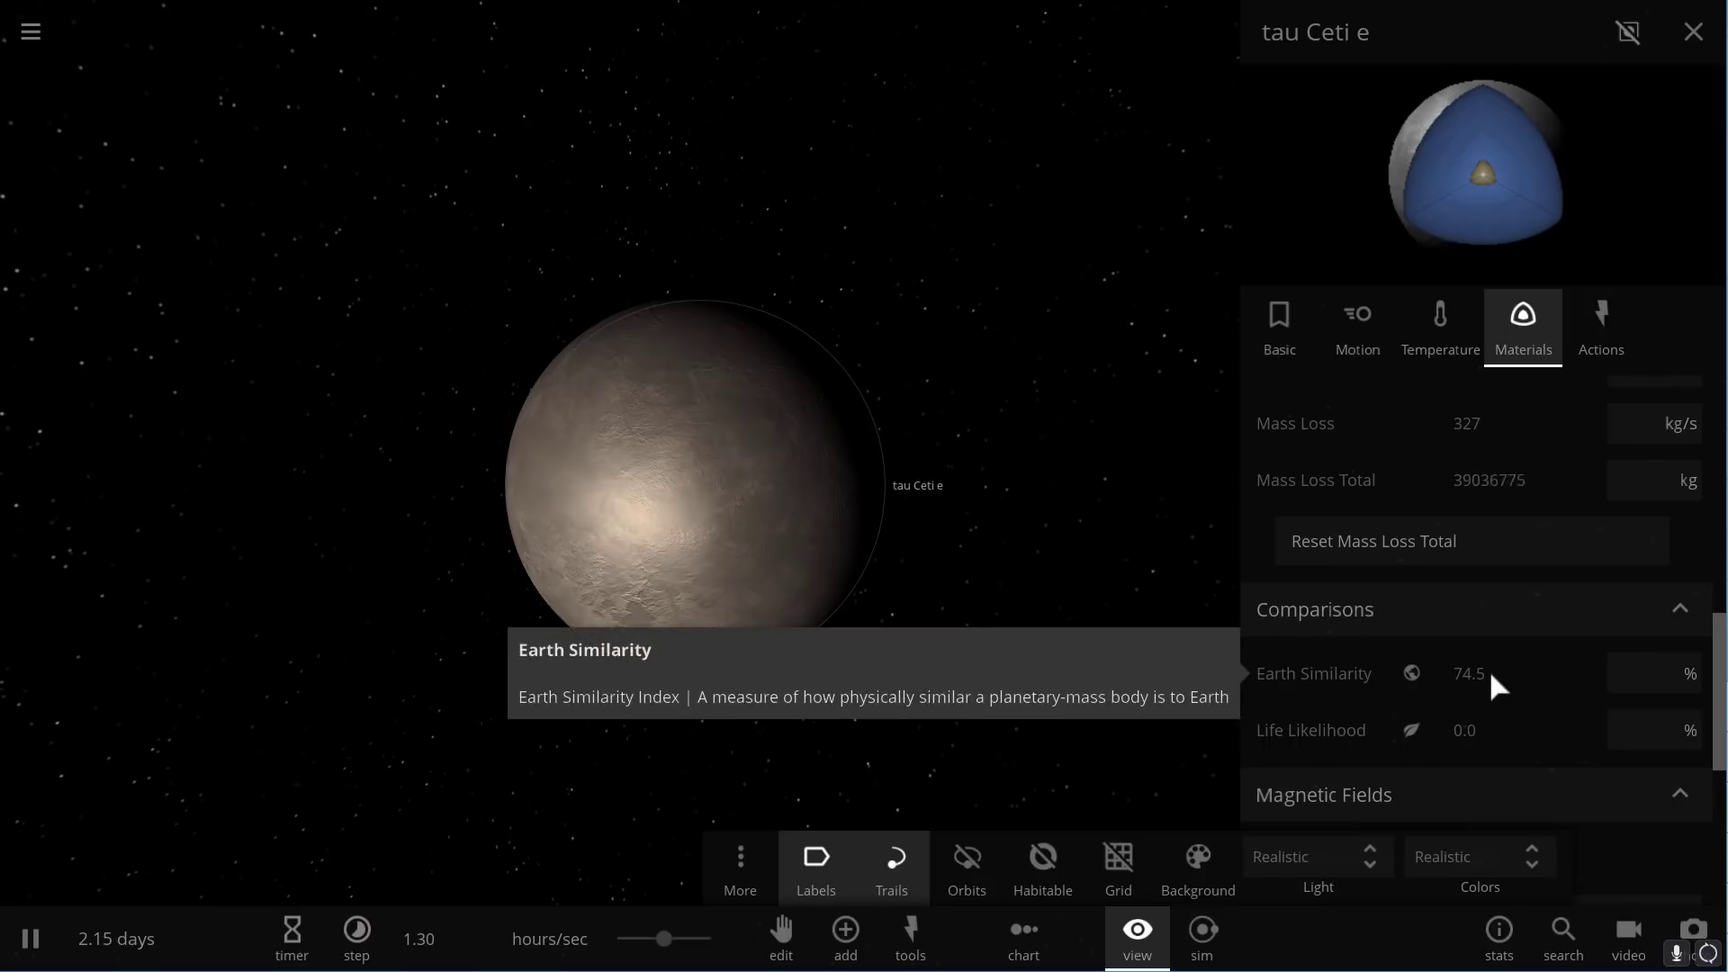
pyautogui.scroll(3, 1060, 594)
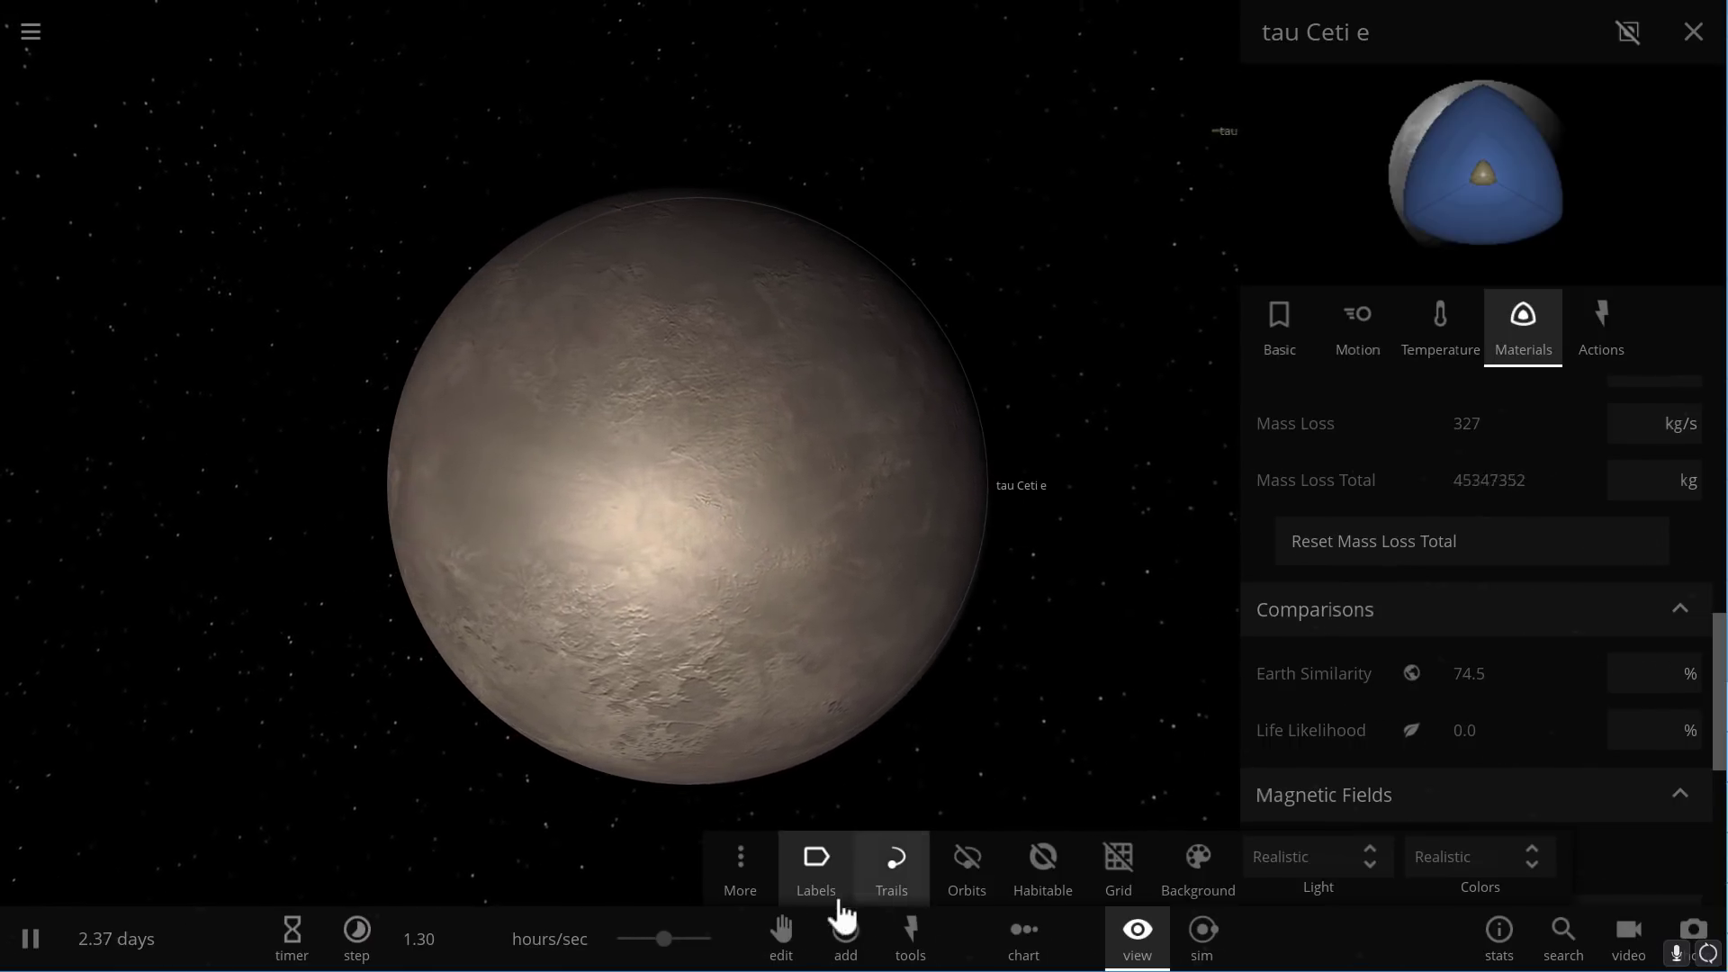
pyautogui.moveTo(668, 953); pyautogui.dragTo(724, 951)
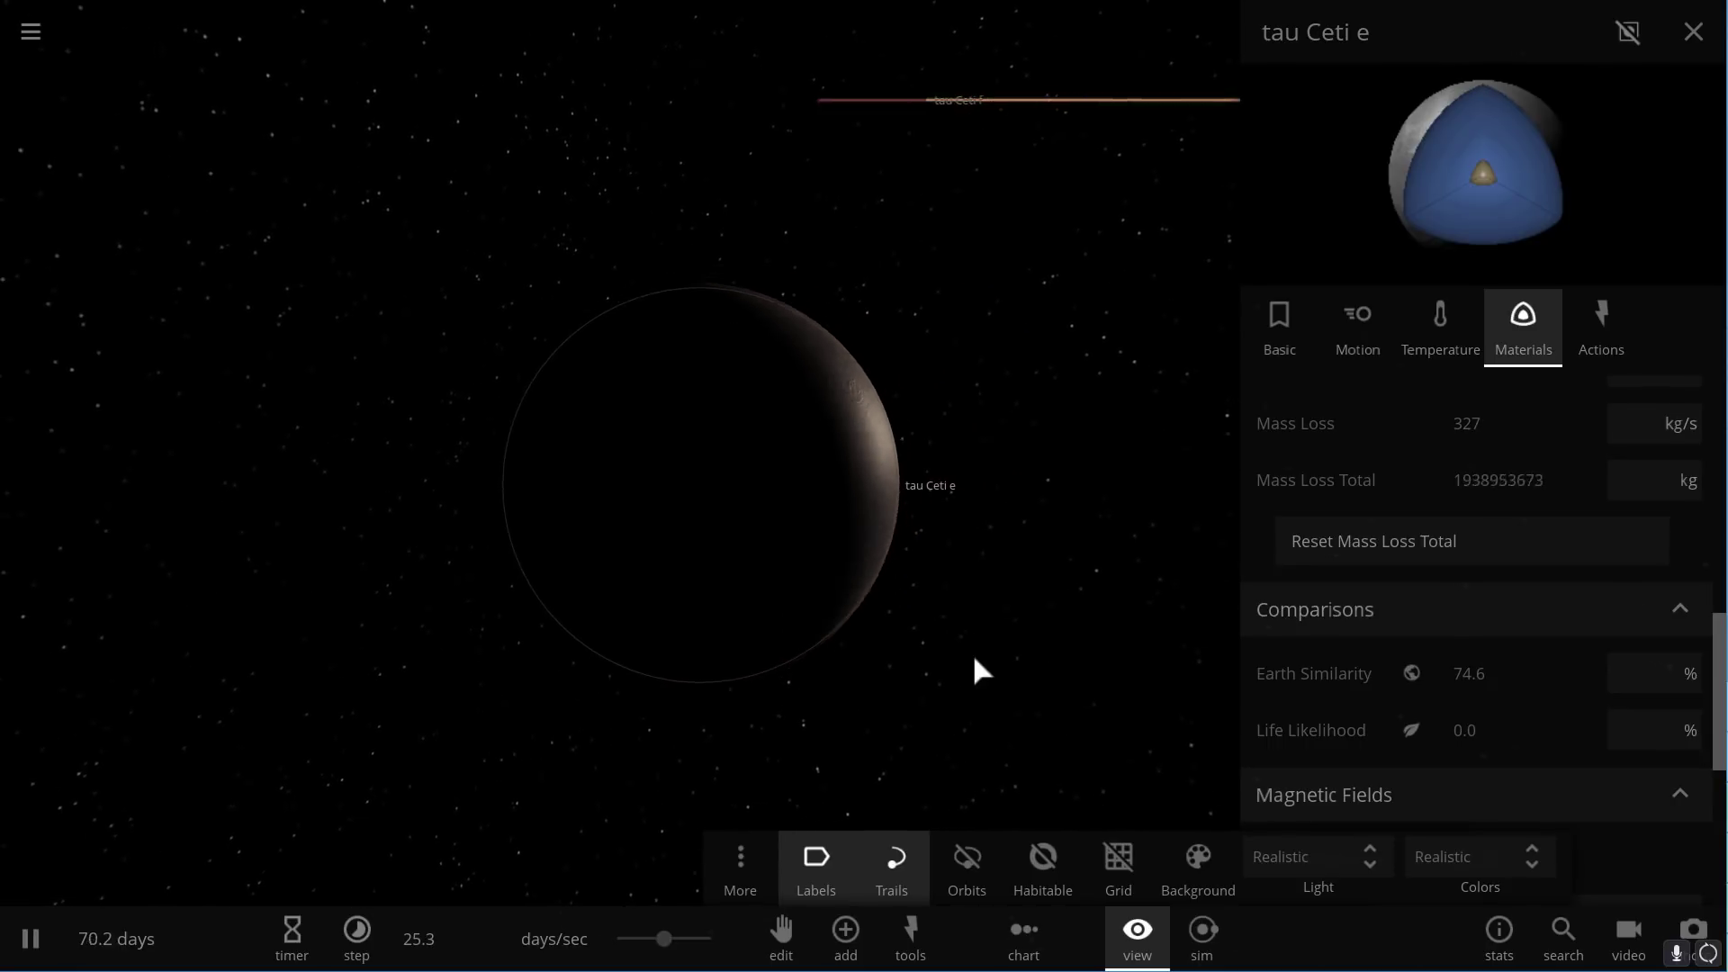
# Start a new empty simulation, add the Kapteyn system by searching for "kapte" and focus on Kapteyn b.
pyautogui.click(31, 32)
pyautogui.click(127, 261)
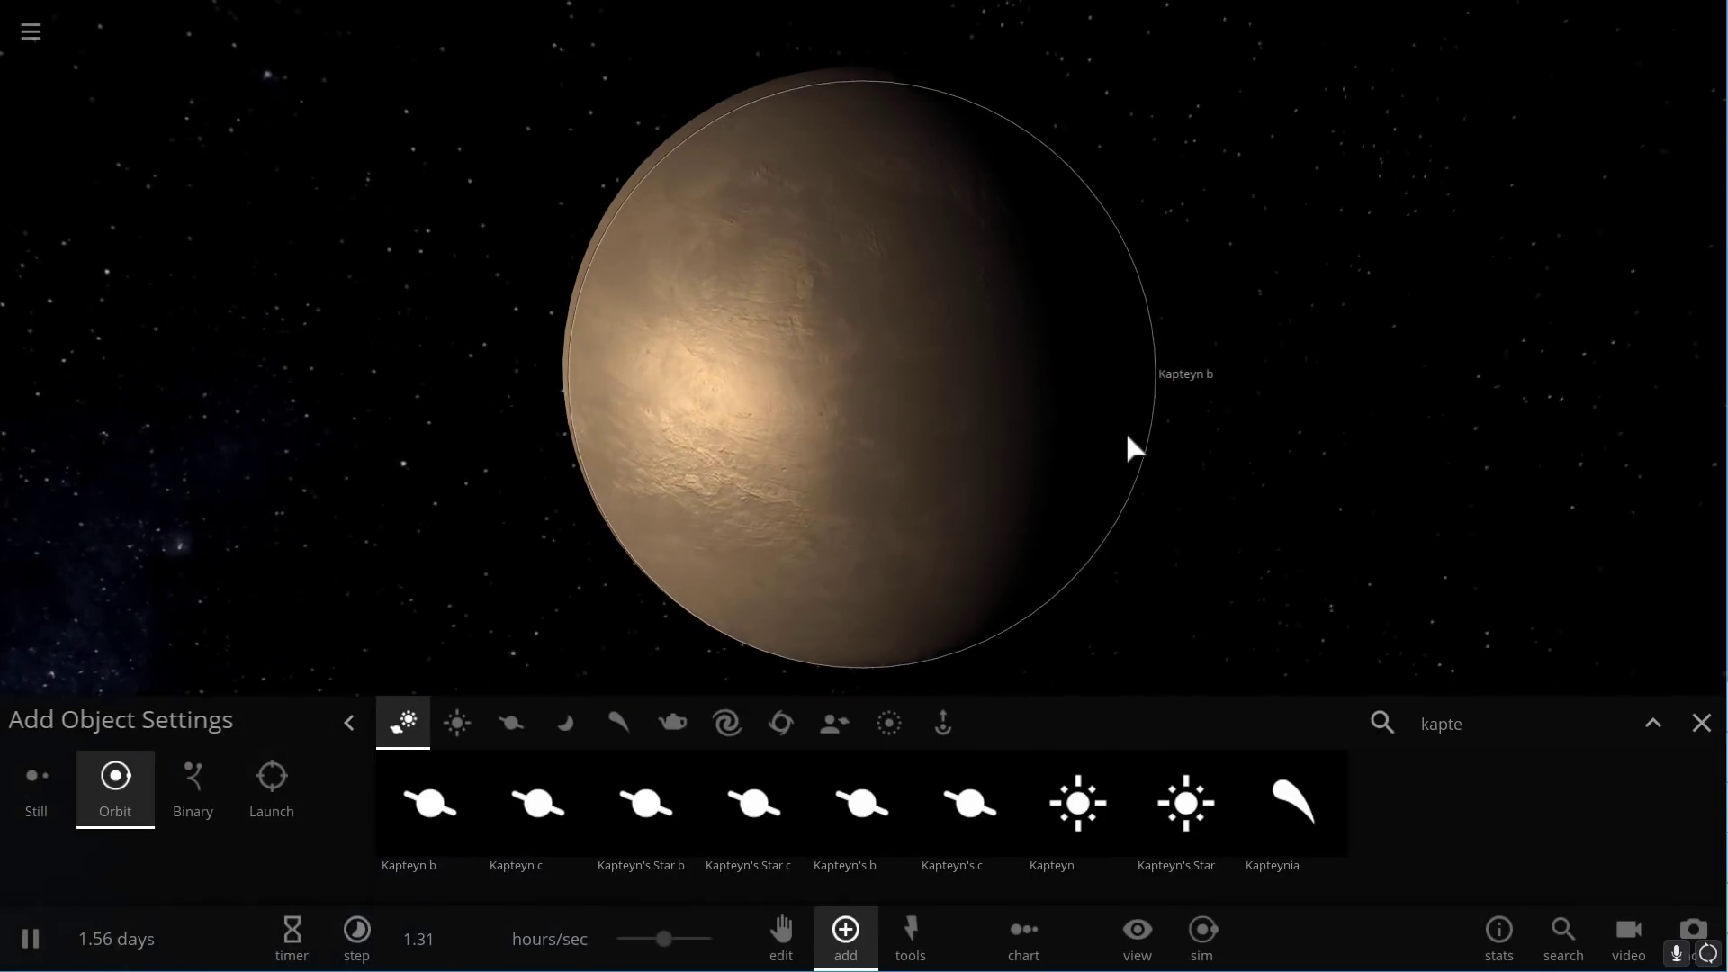
pyautogui.click(1699, 722)
# Open Kapteyn b's properties and examine its material composition, Earth Similarity, Life Likelihood and surface.
pyautogui.click(1582, 409)
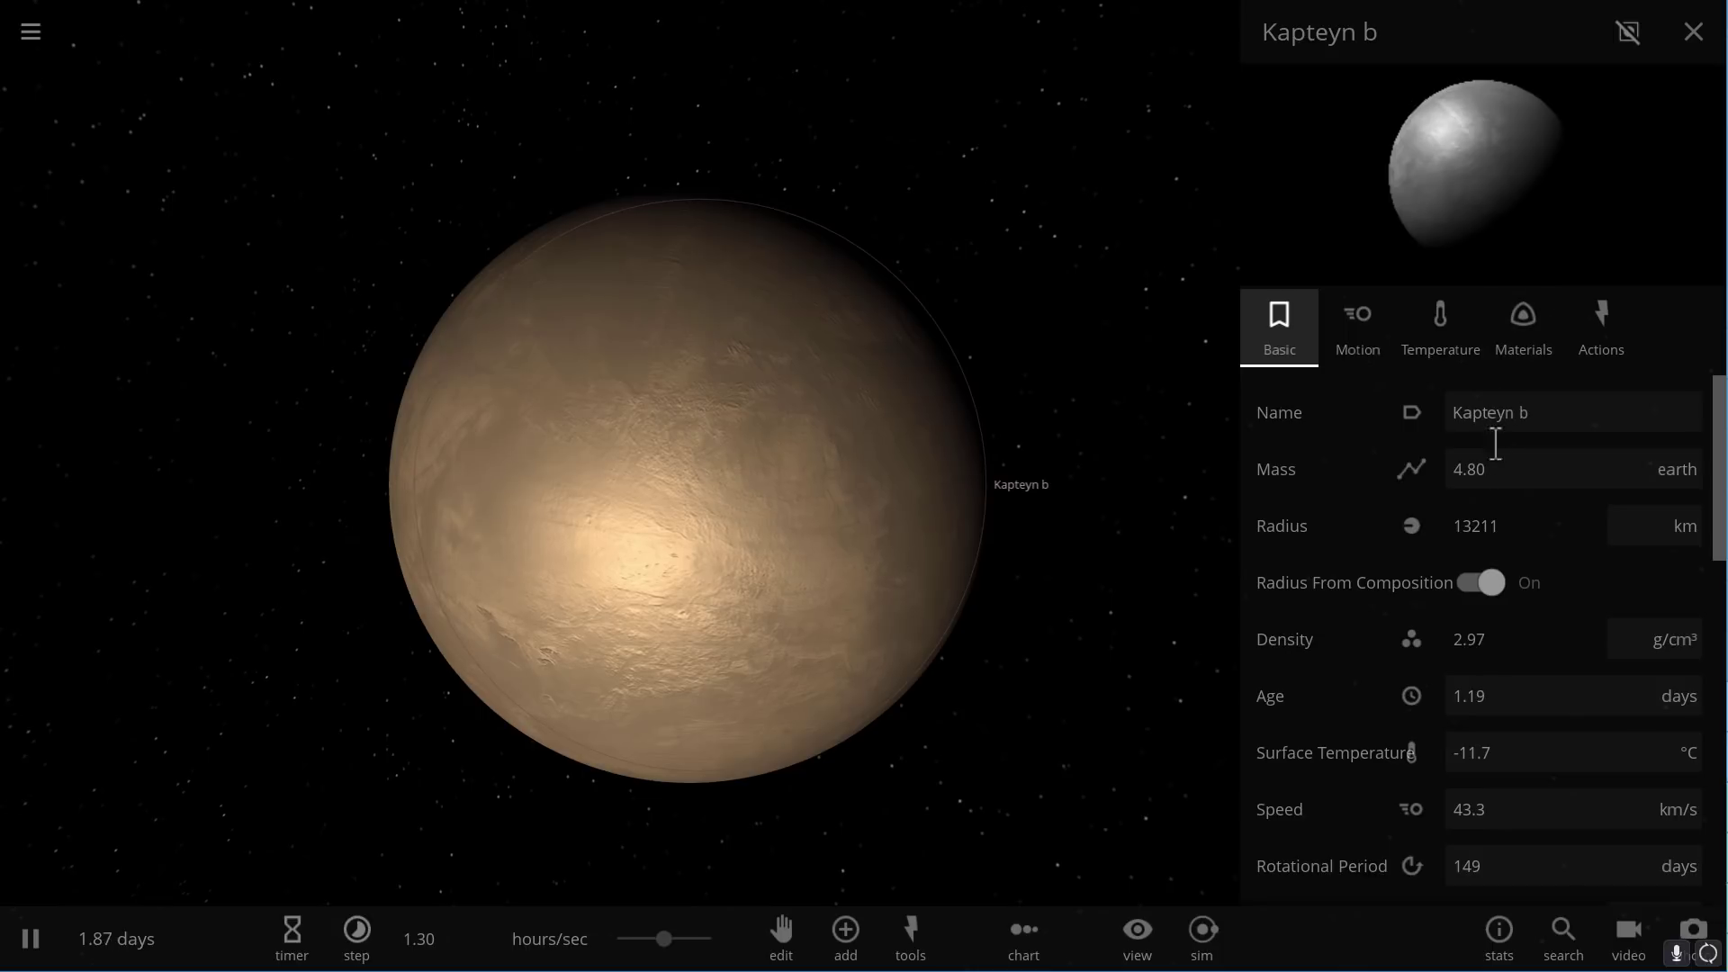
pyautogui.click(1521, 328)
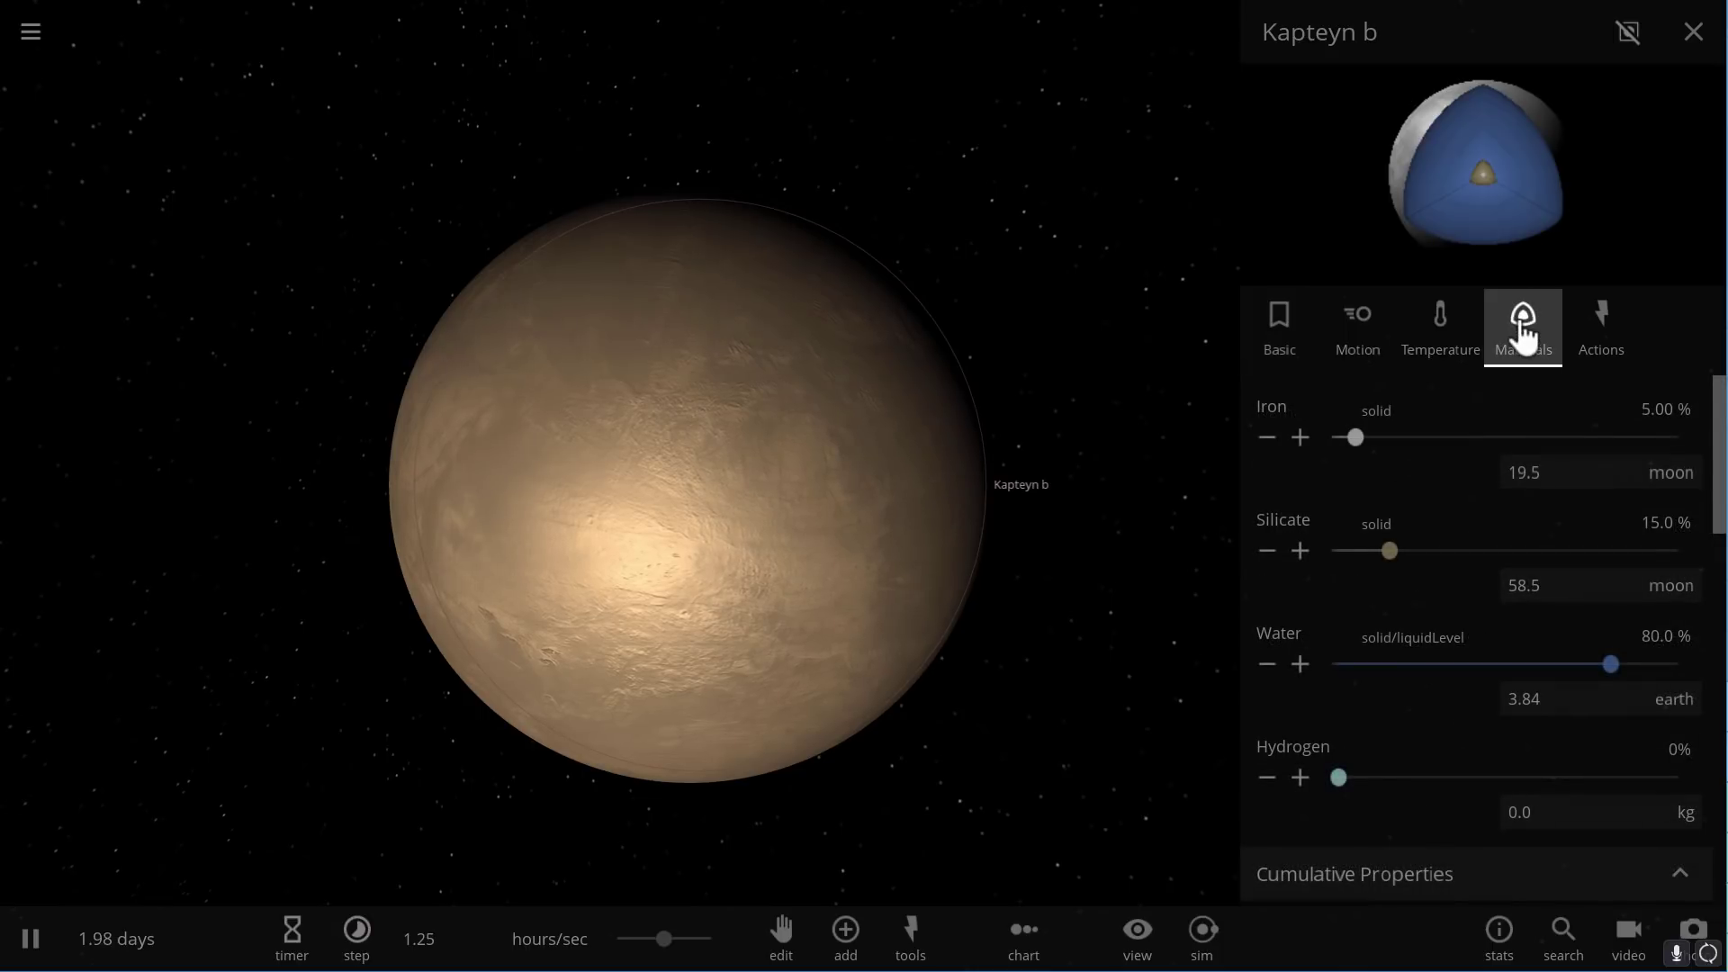
pyautogui.scroll(-5, 1512, 500)
pyautogui.scroll(-4, 1508, 493)
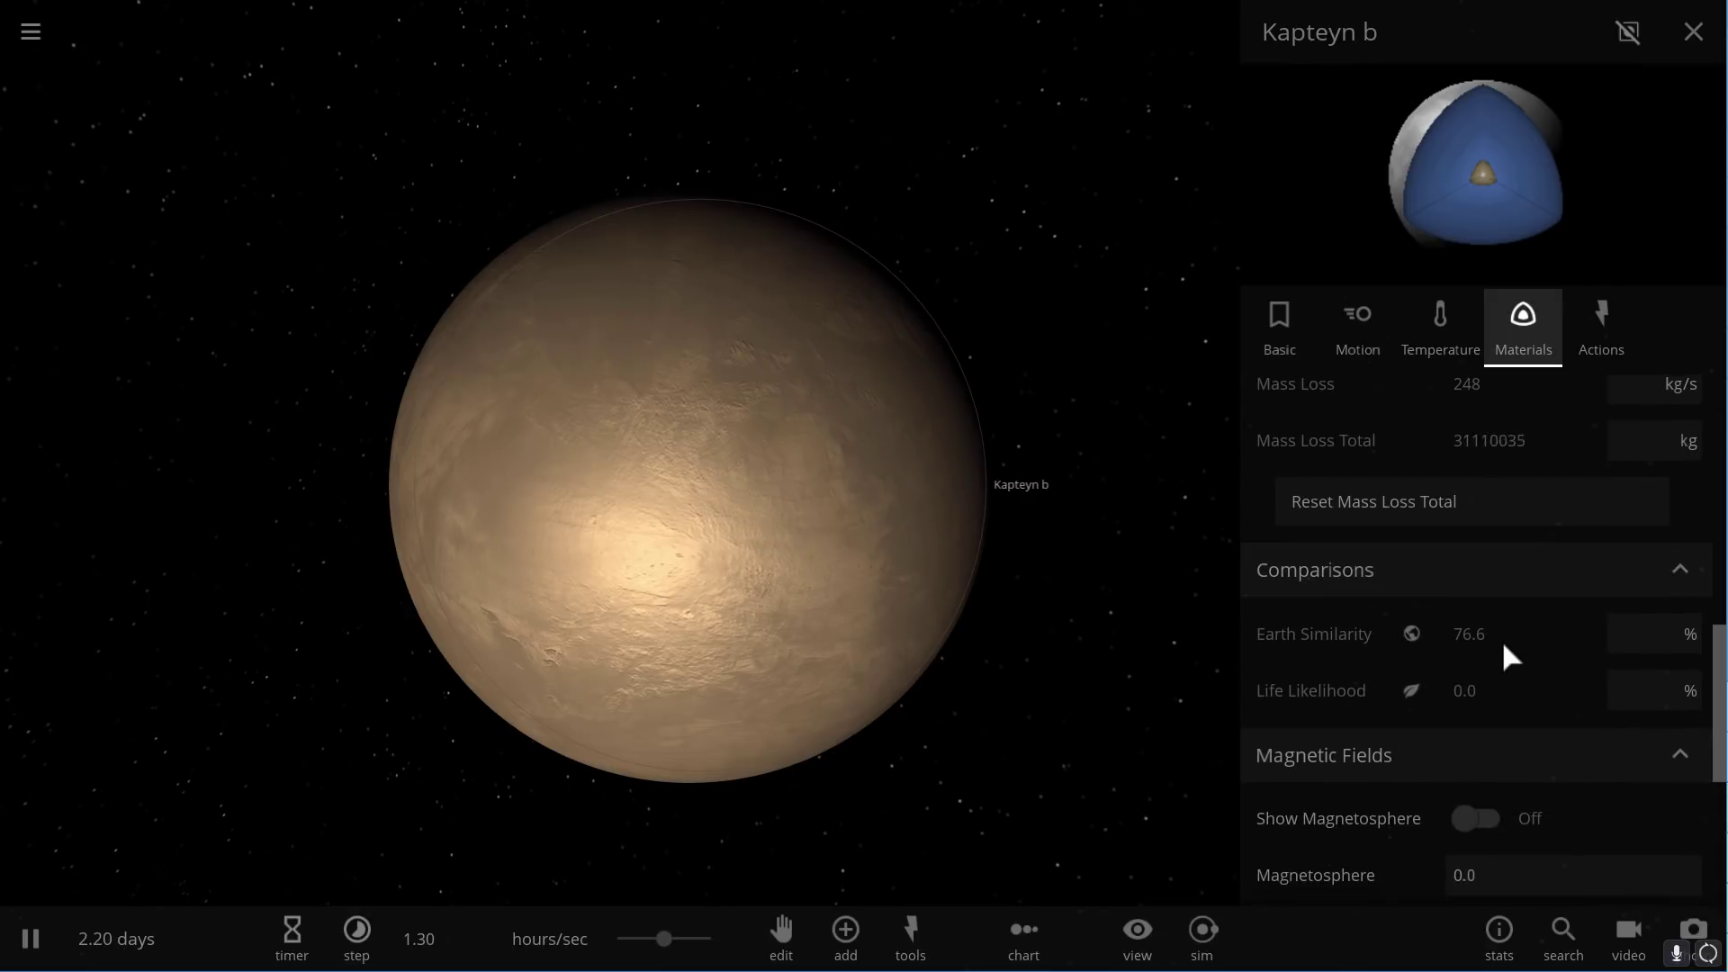
pyautogui.moveTo(1478, 652)
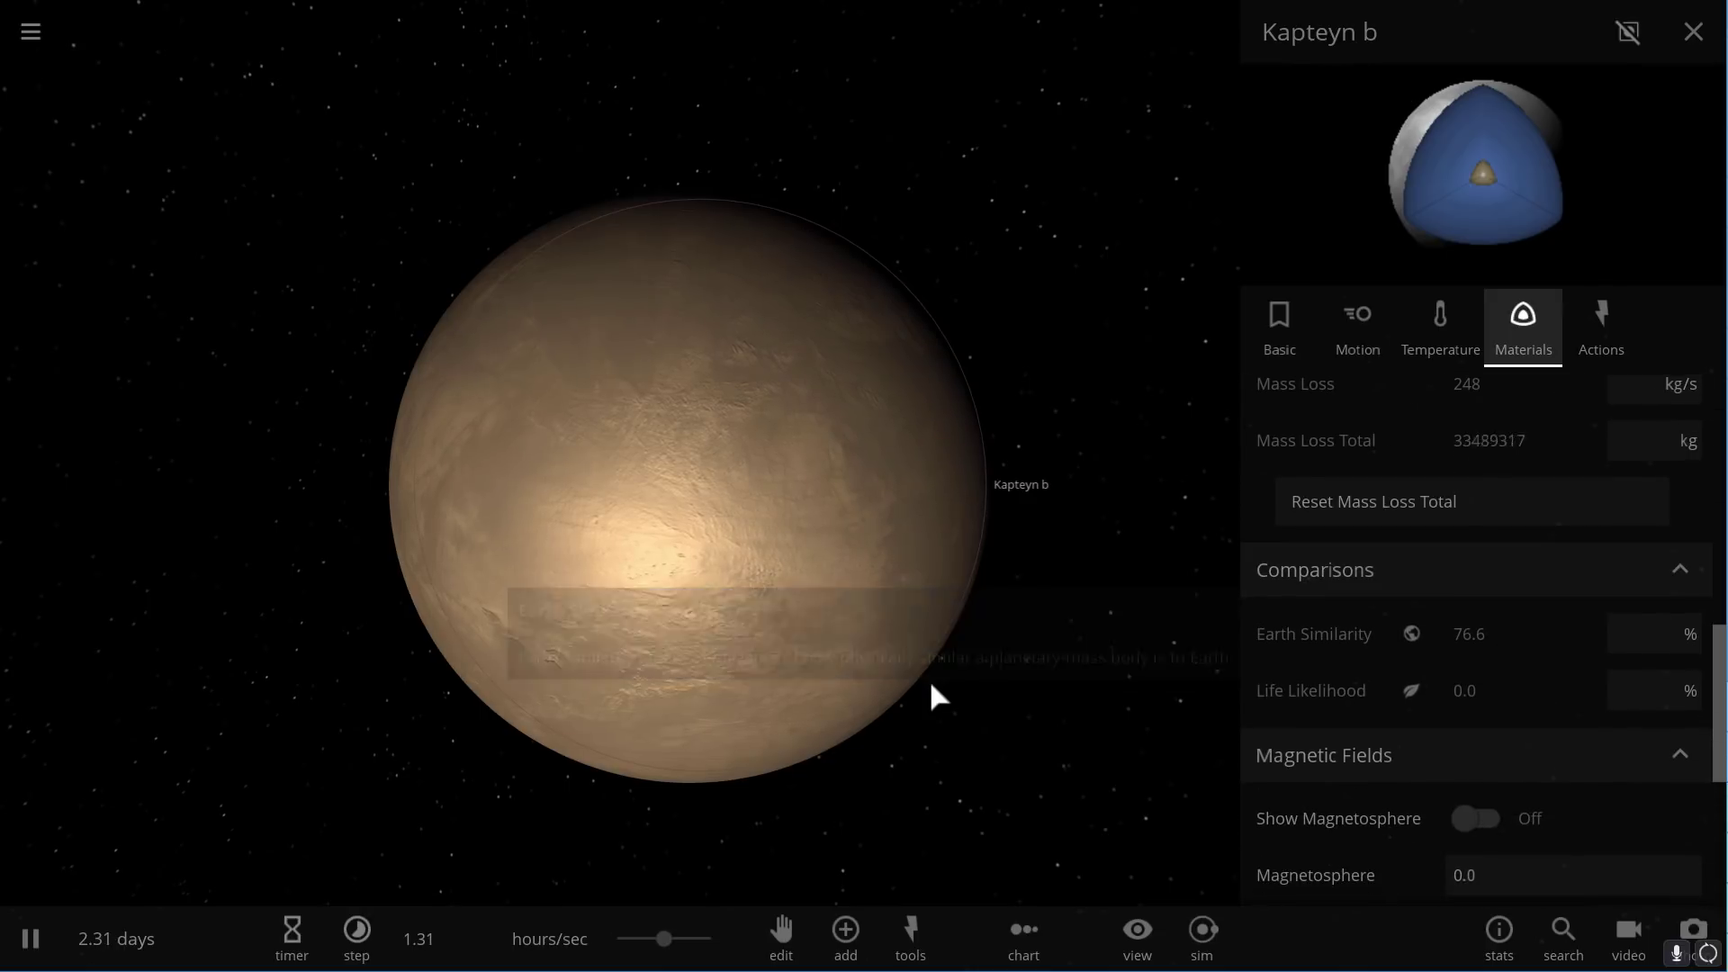
pyautogui.scroll(2, 846, 675)
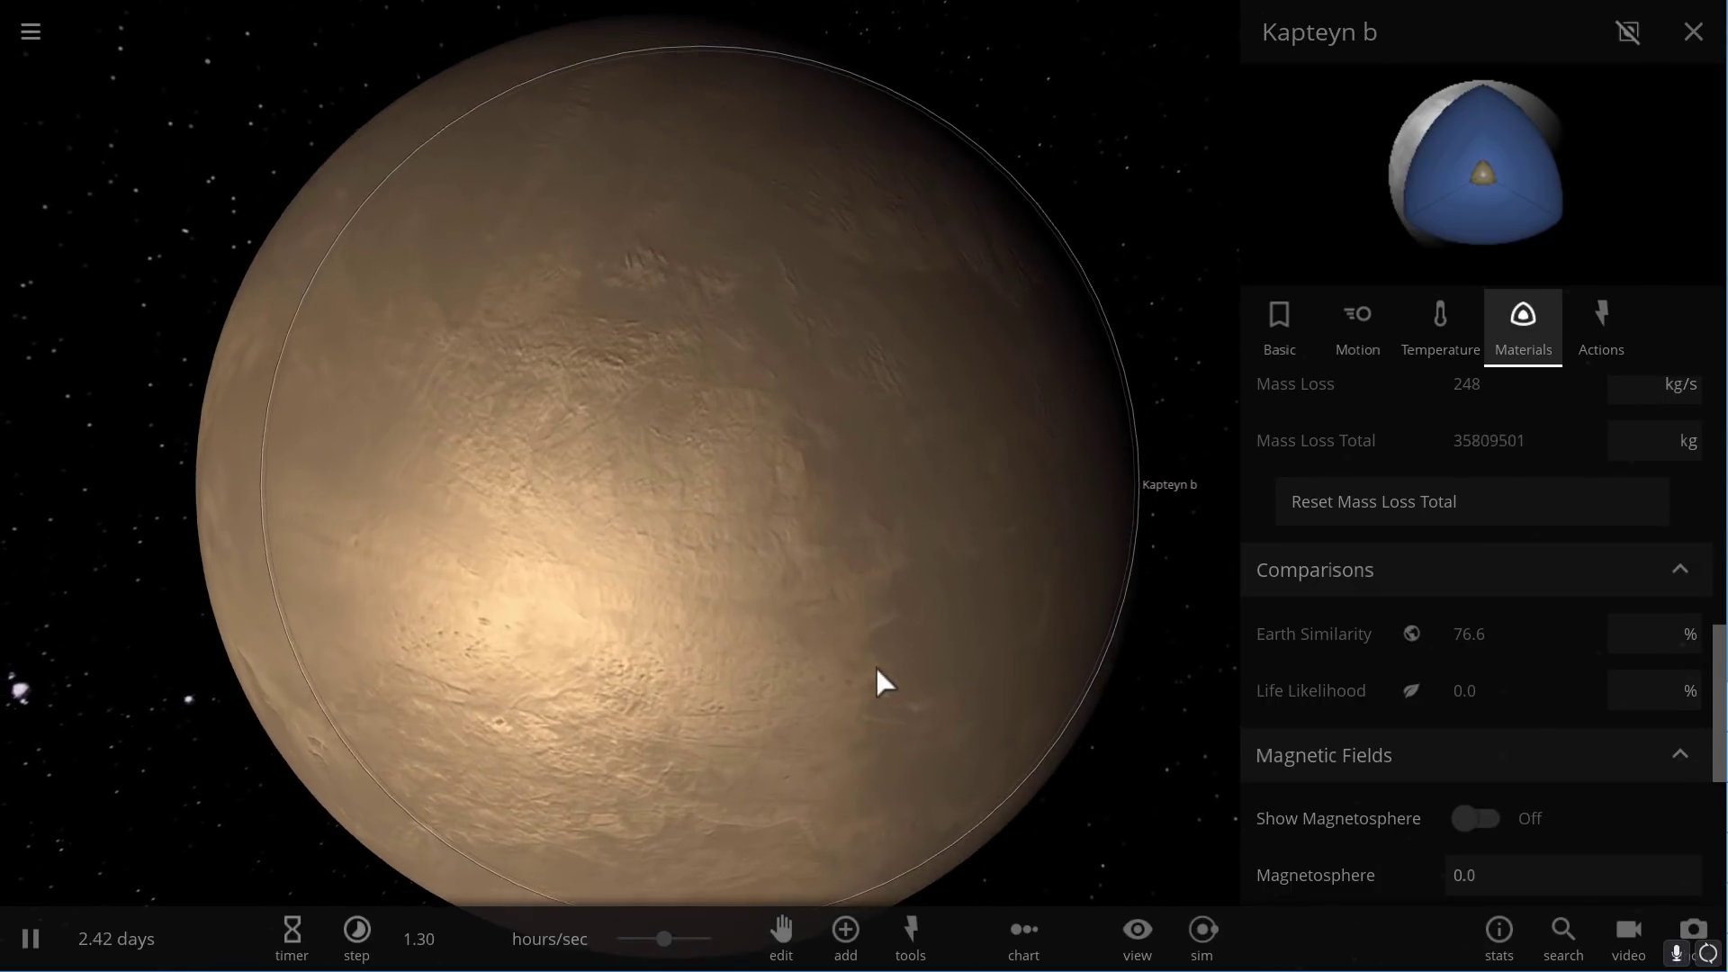
pyautogui.scroll(-2, 953, 651)
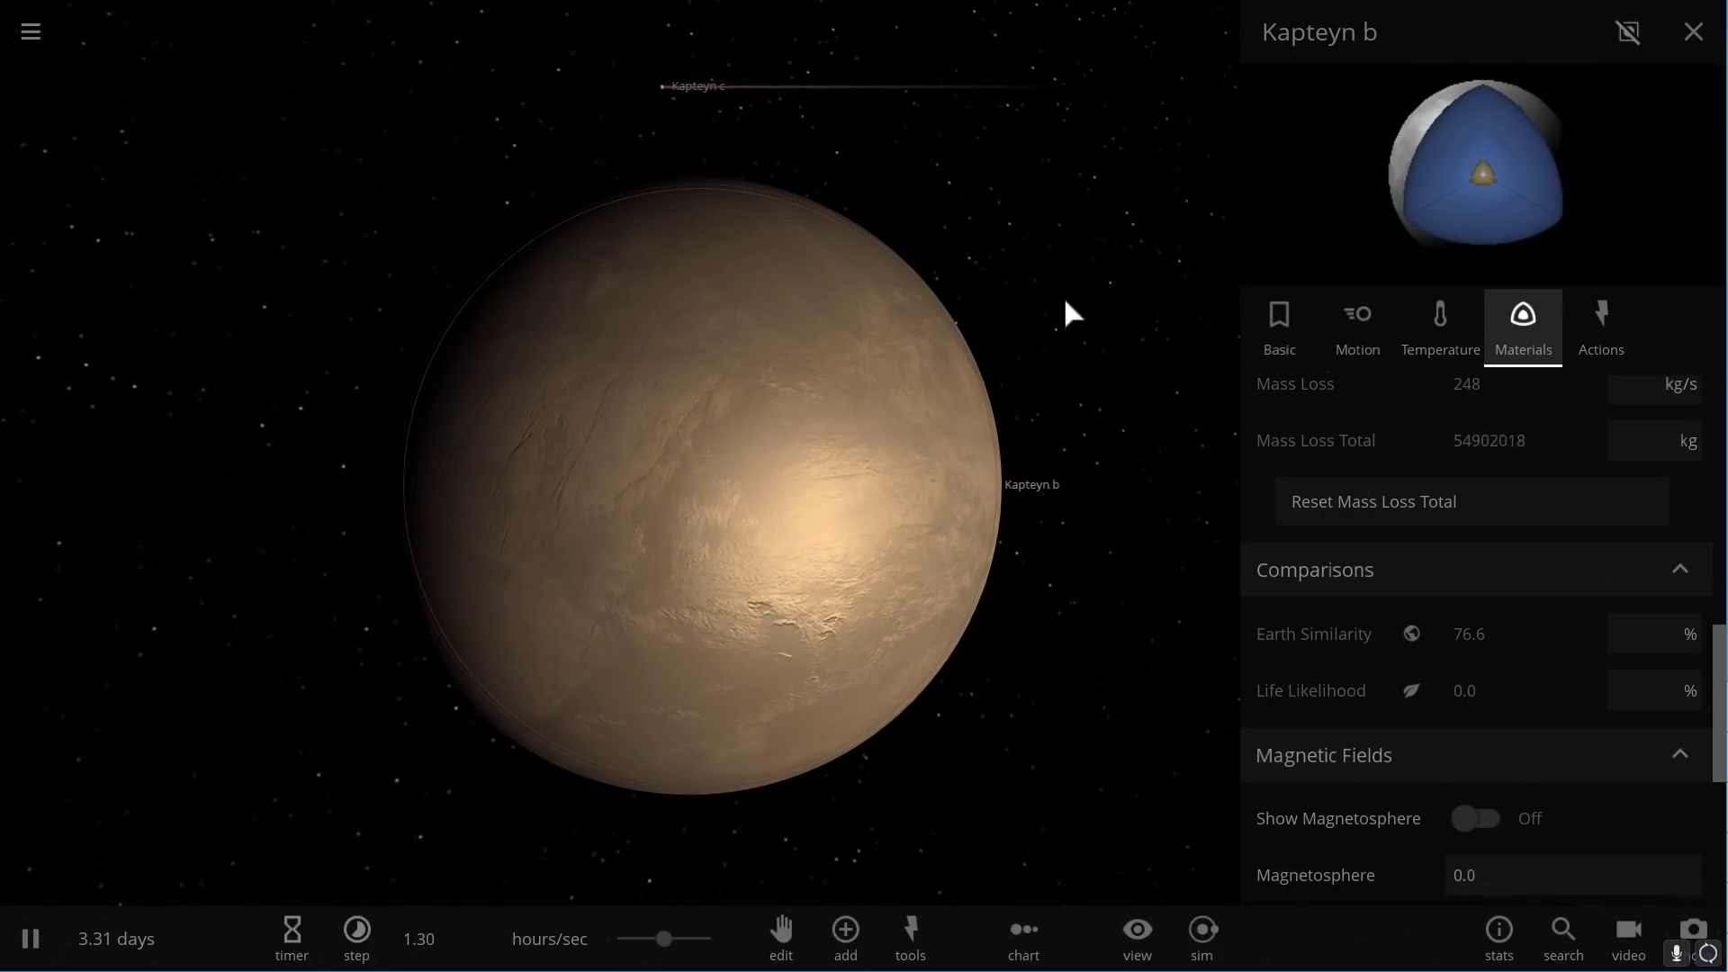
pyautogui.scroll(5, 964, 355)
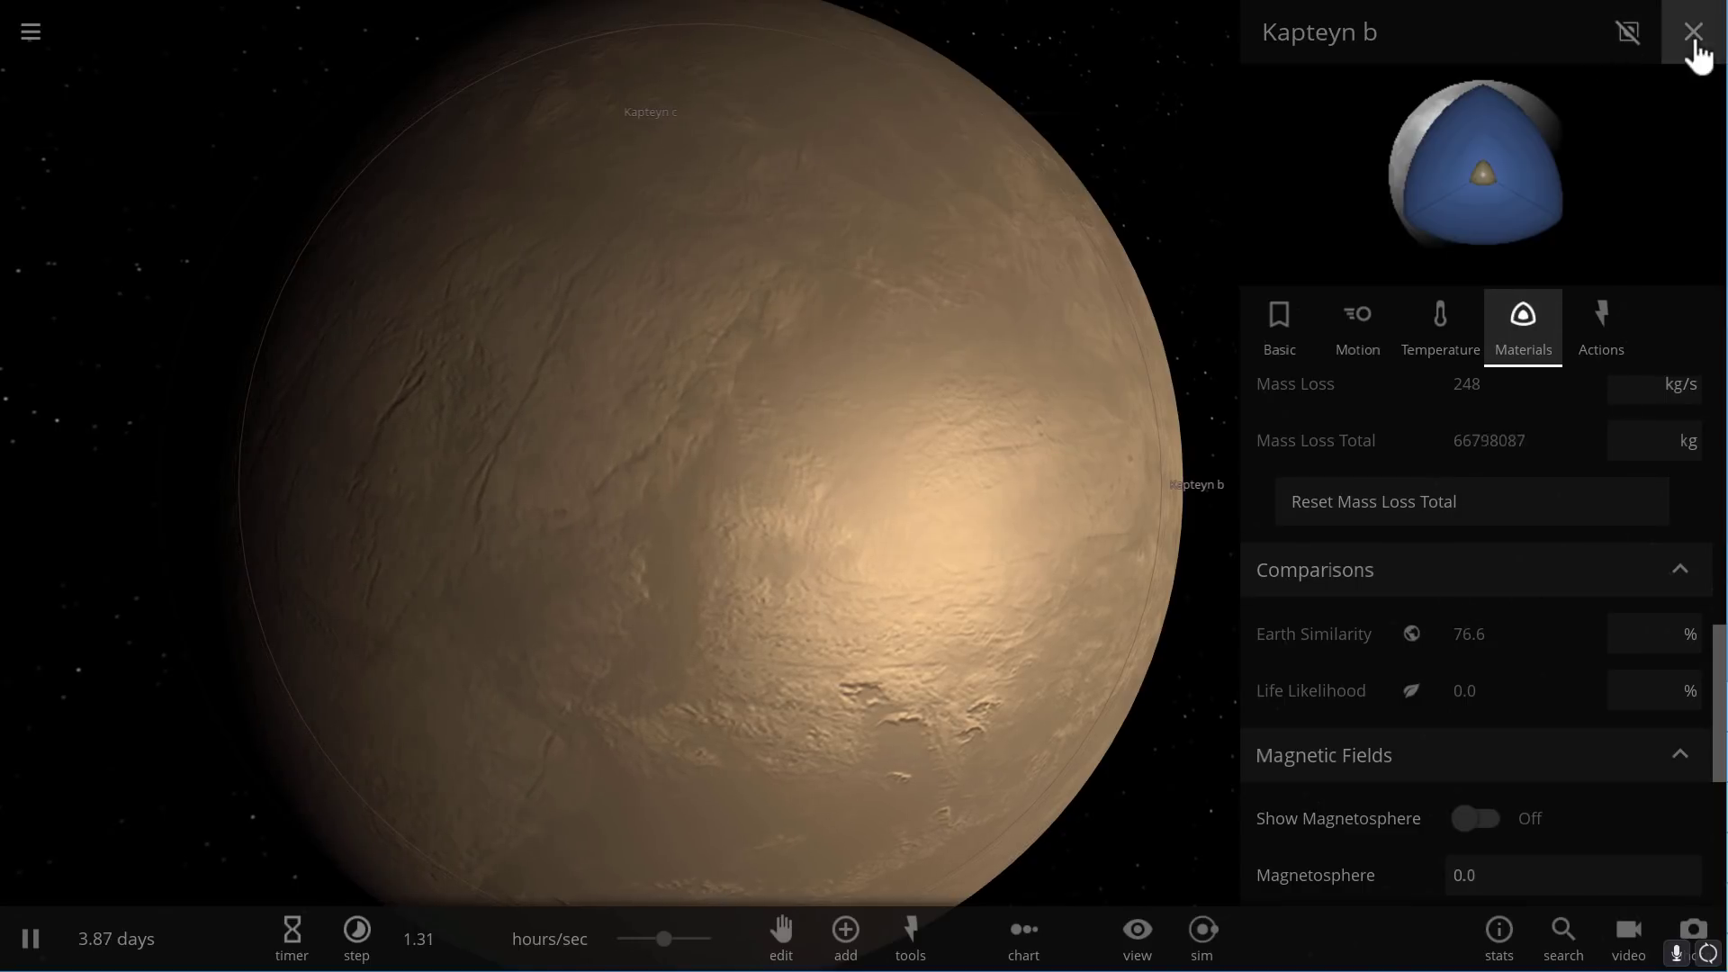
# Close Kapteyn b's properties, switch to the Wolf 1061 system and bring the planet Wolf 1061 c into close view.
pyautogui.click(1692, 36)
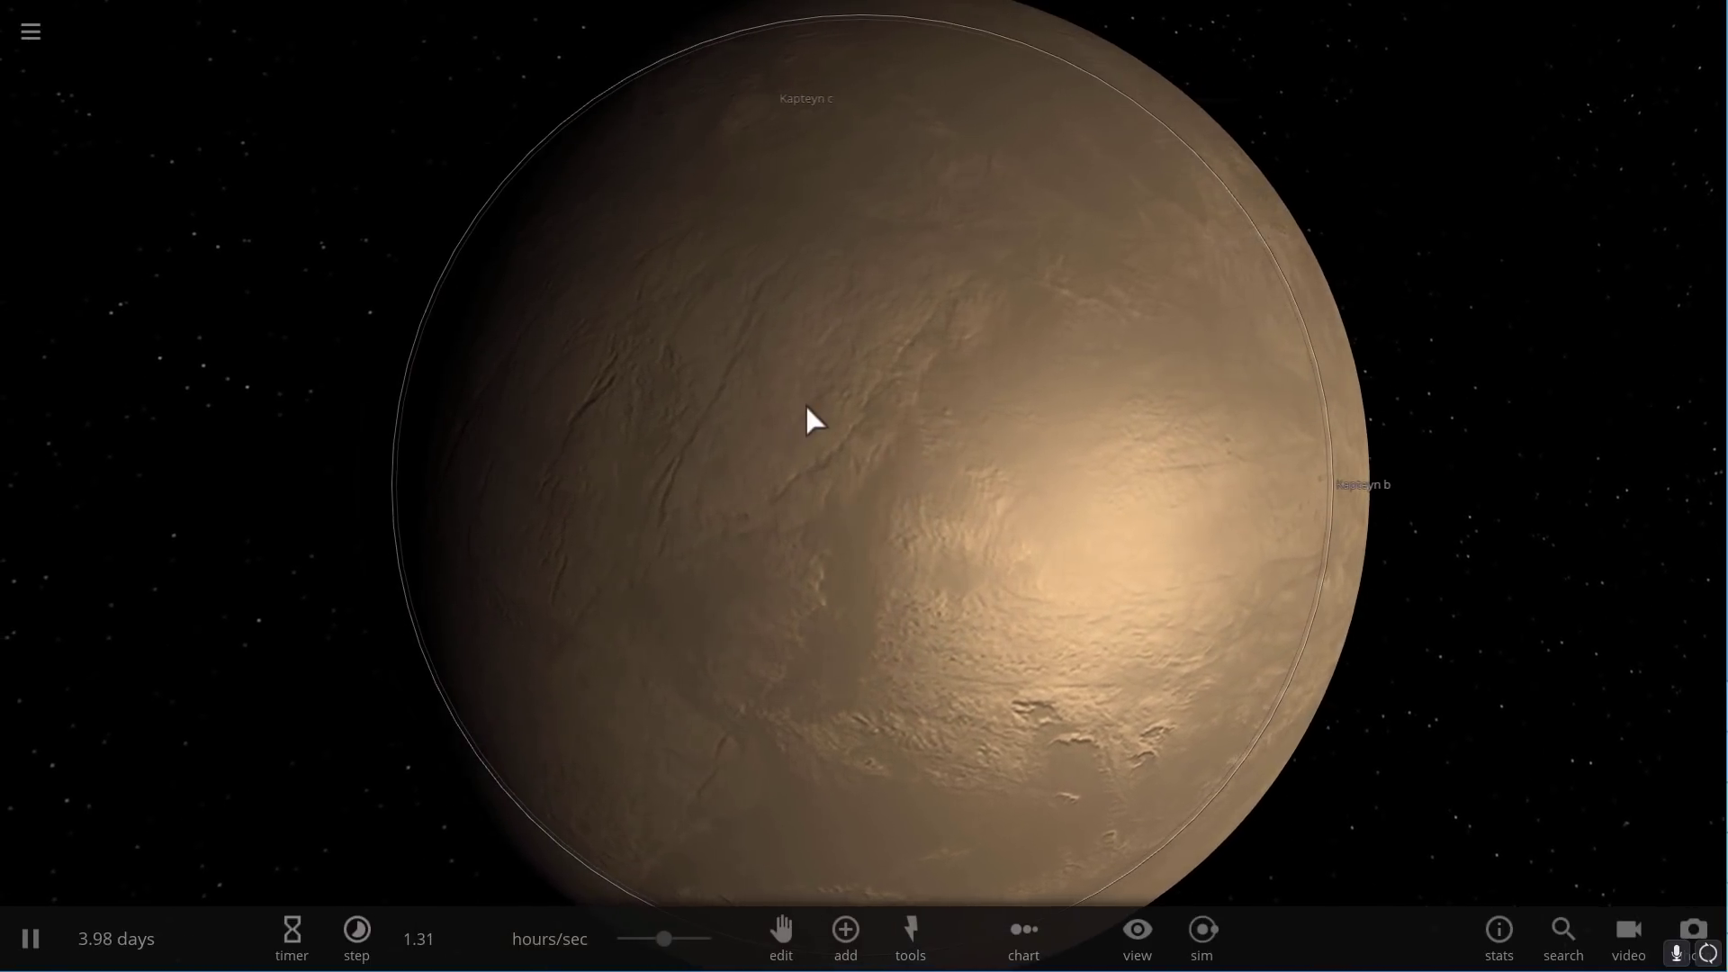
pyautogui.scroll(-5, 807, 408)
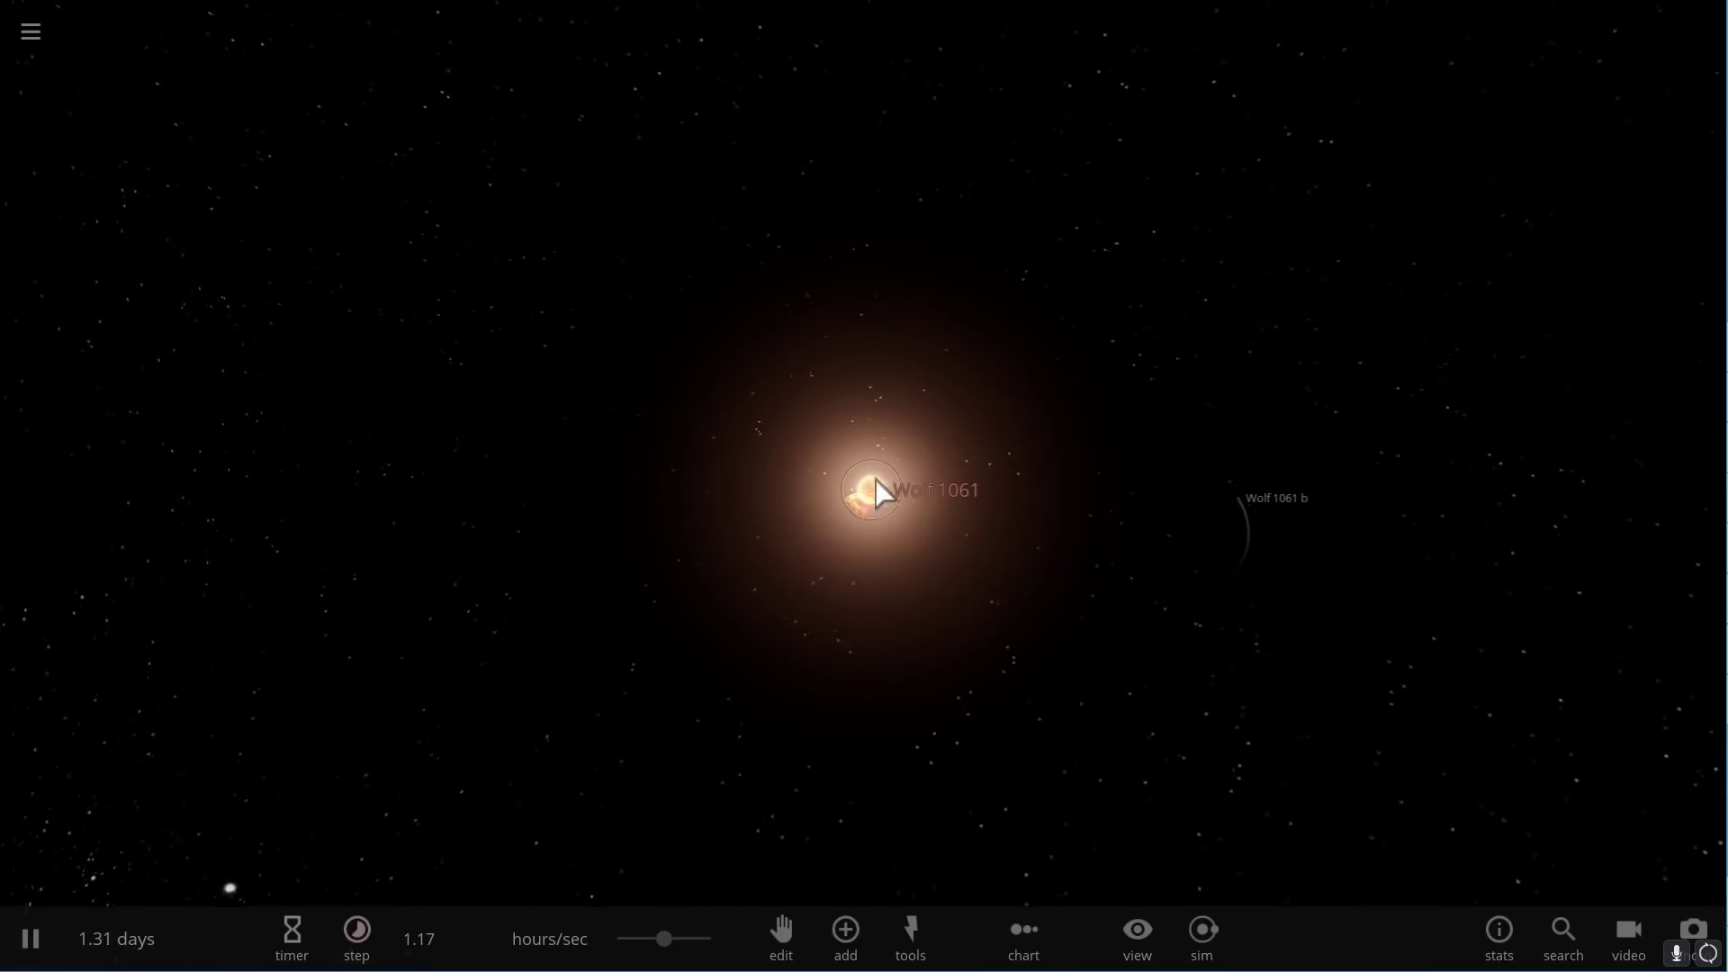
pyautogui.moveTo(1035, 436); pyautogui.dragTo(1083, 424)
pyautogui.scroll(-3, 1084, 427)
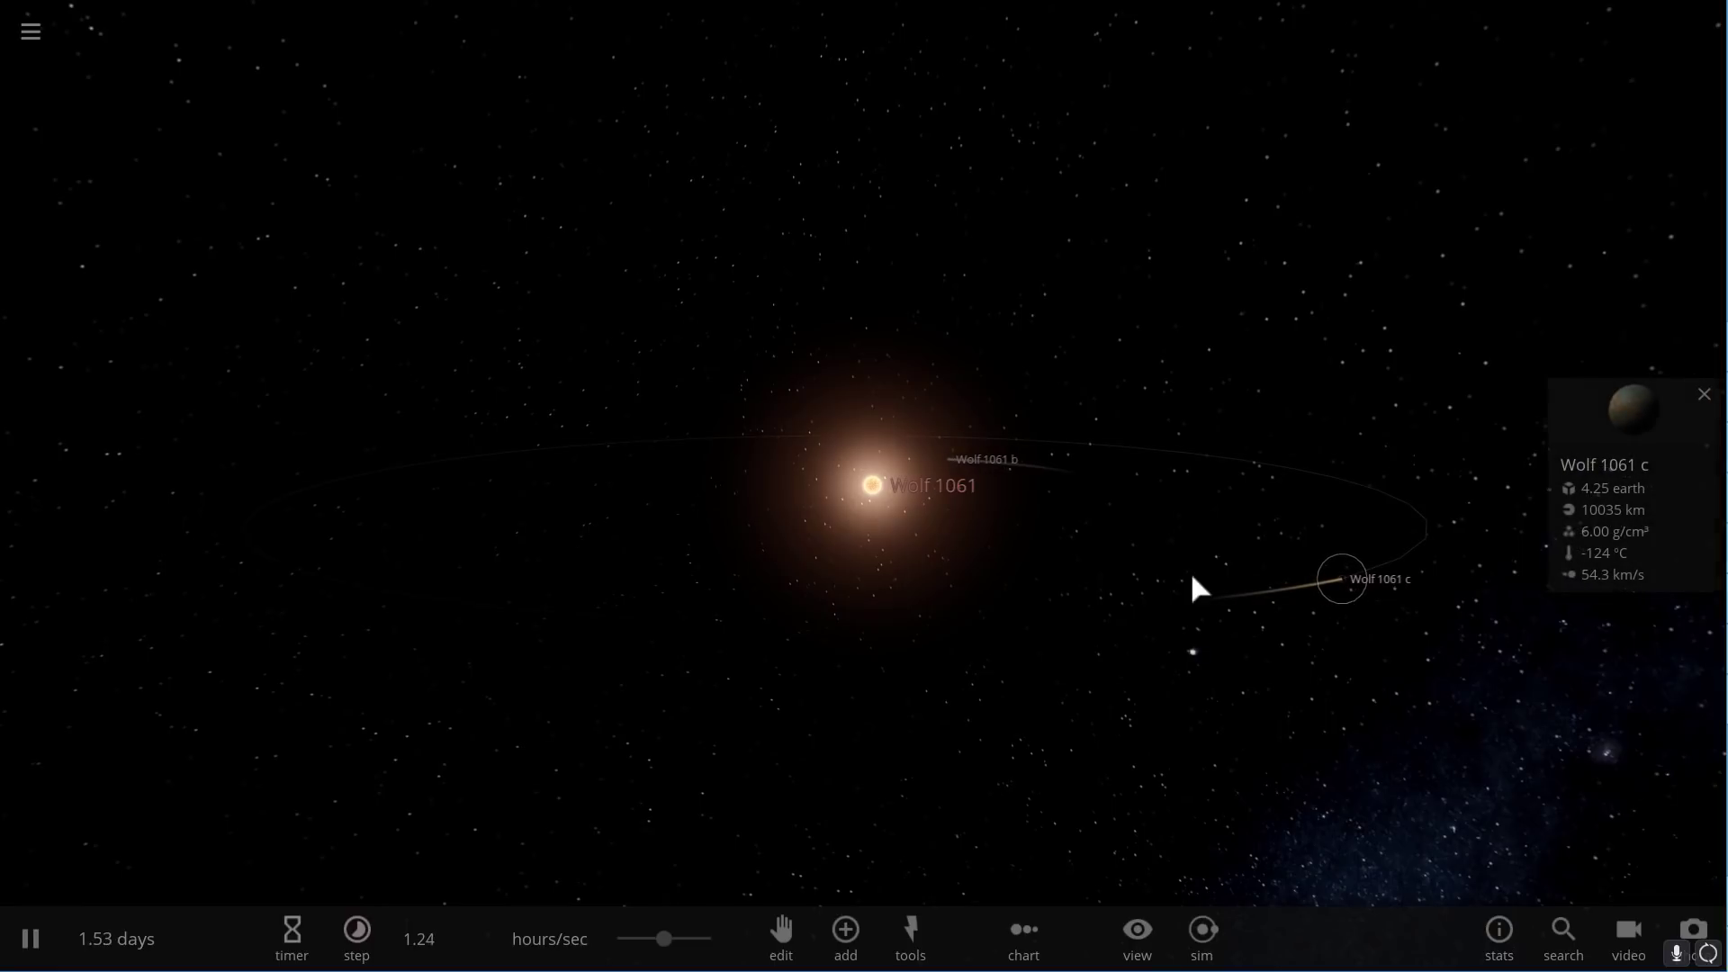
pyautogui.doubleClick(1403, 594)
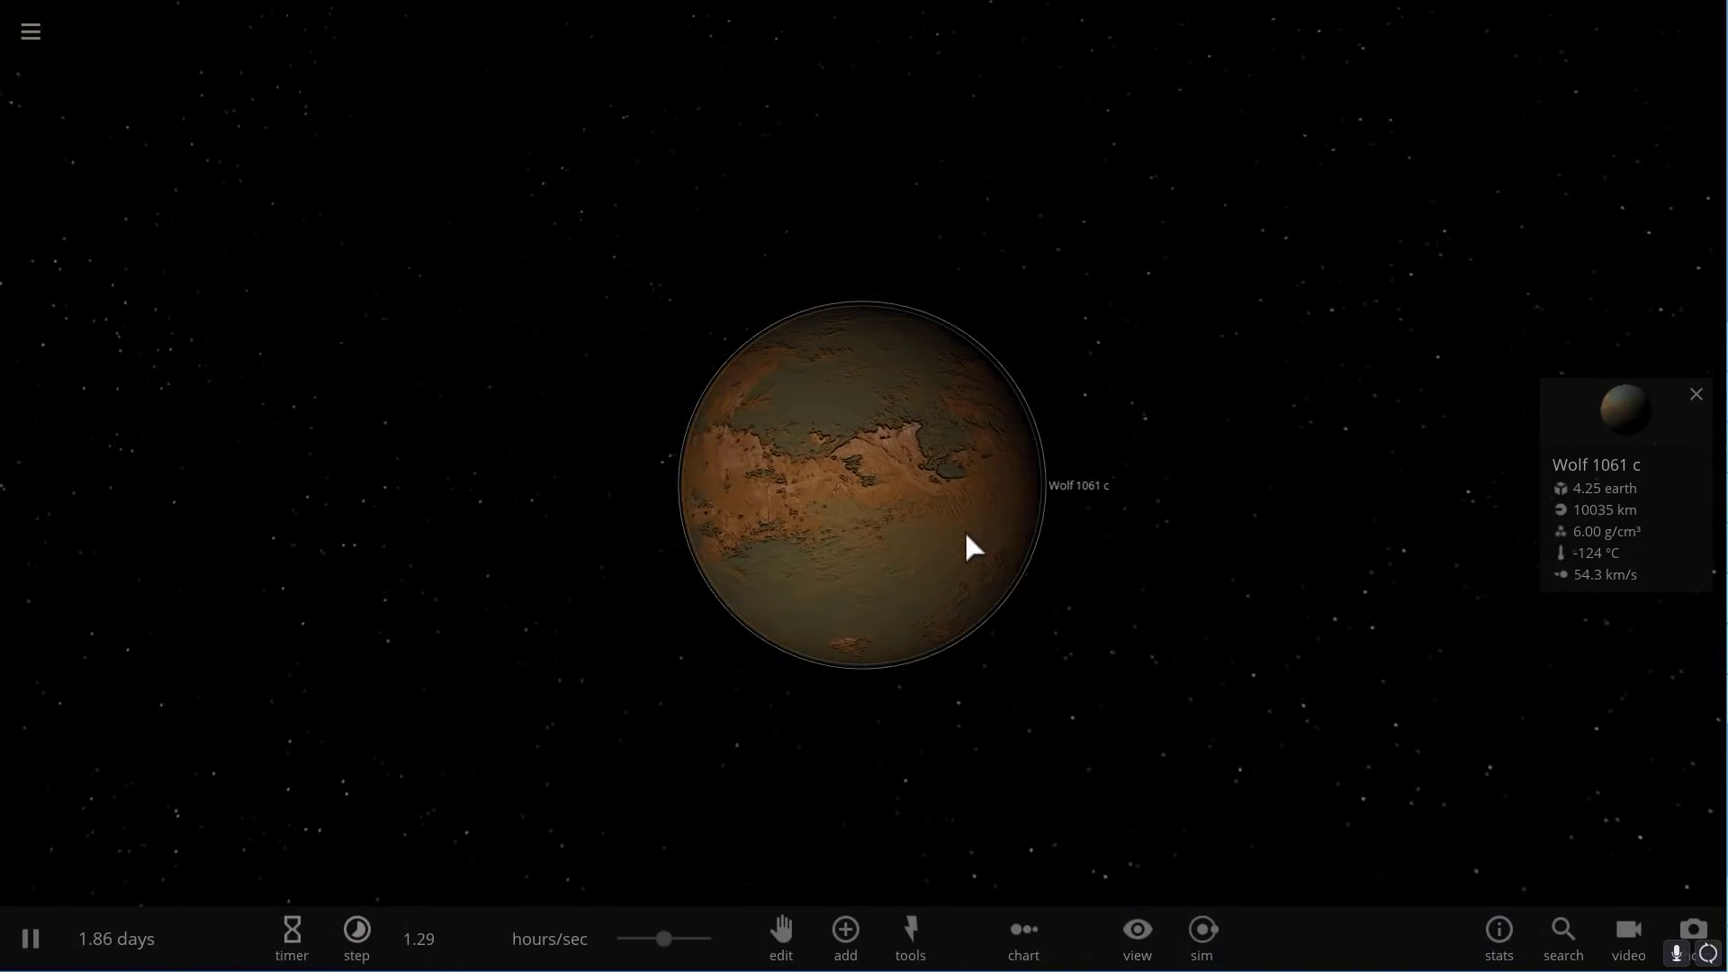
pyautogui.scroll(5, 964, 529)
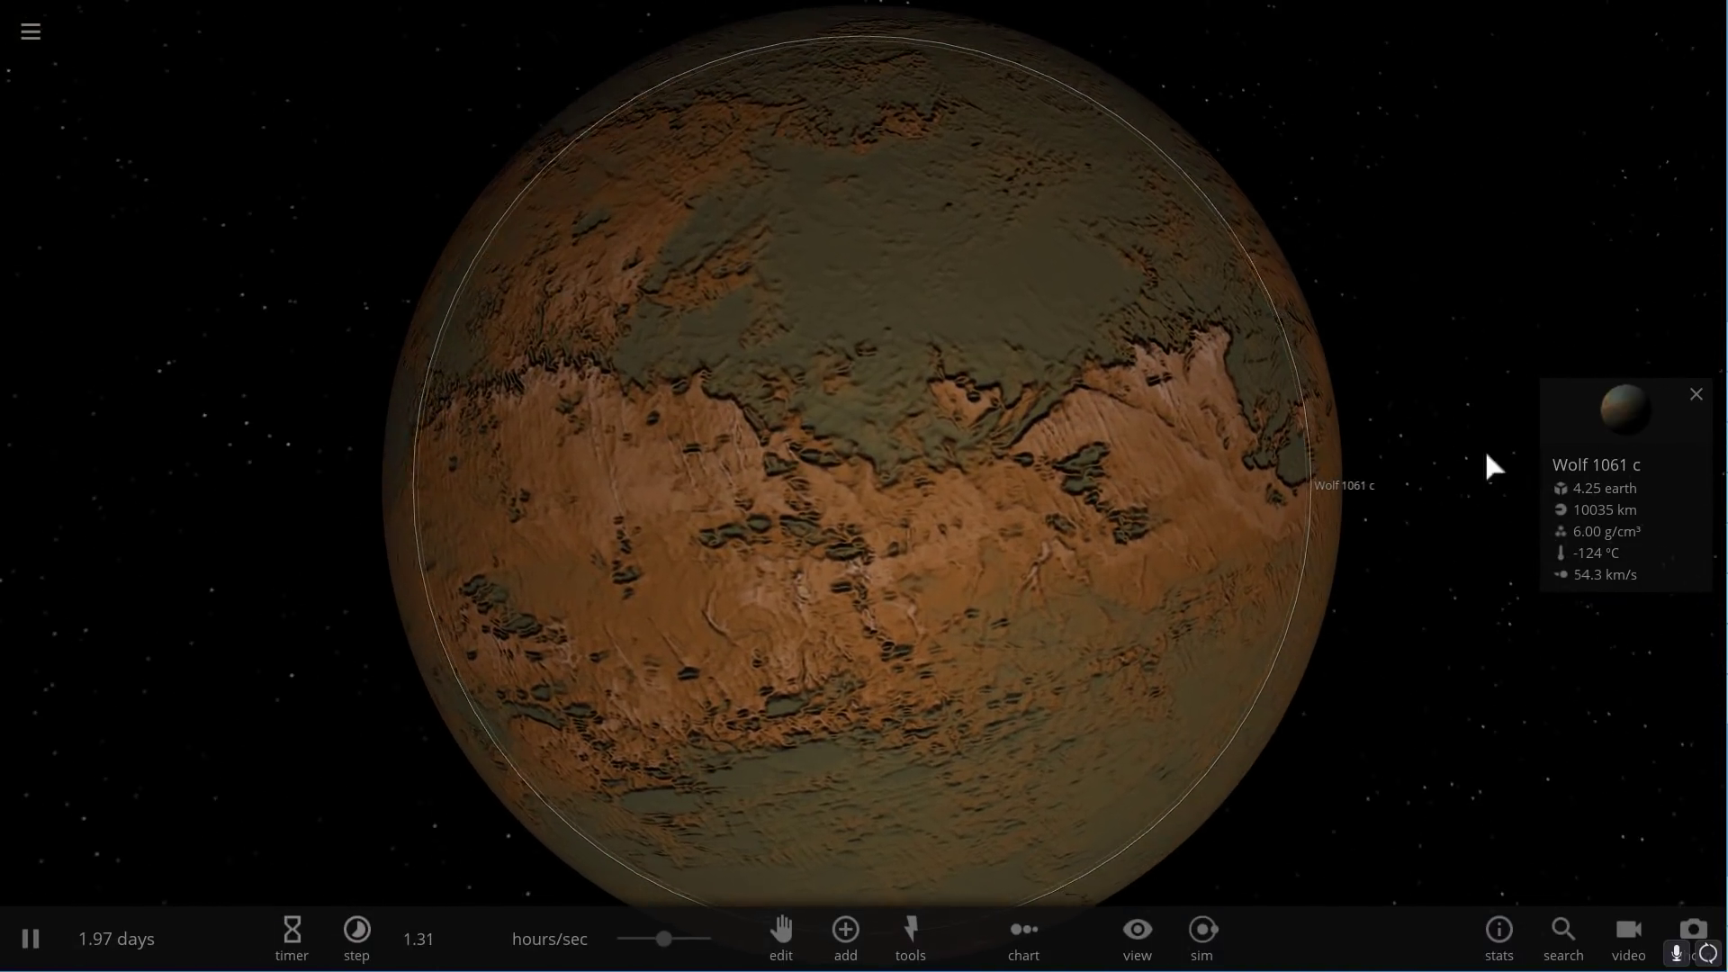
# Open Wolf 1061 c's properties and examine its material composition, Earth Similarity and Life Likelihood.
pyautogui.click(1633, 414)
pyautogui.click(1501, 365)
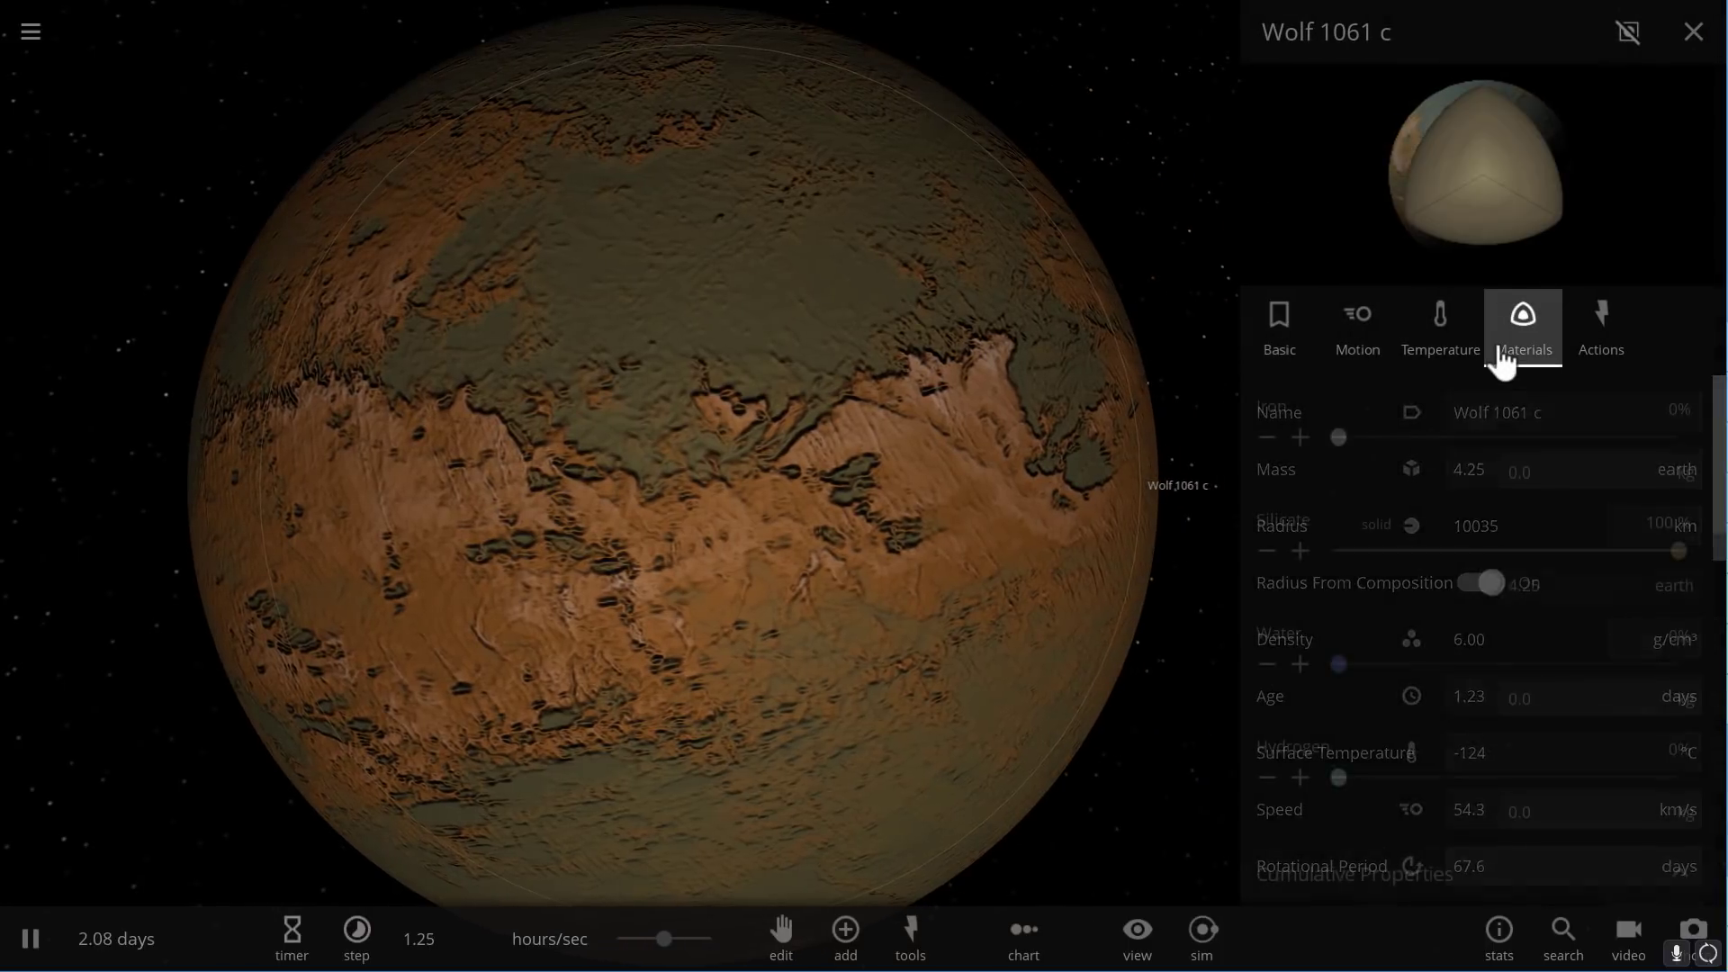
pyautogui.scroll(-5, 1485, 491)
pyautogui.scroll(-6, 1473, 477)
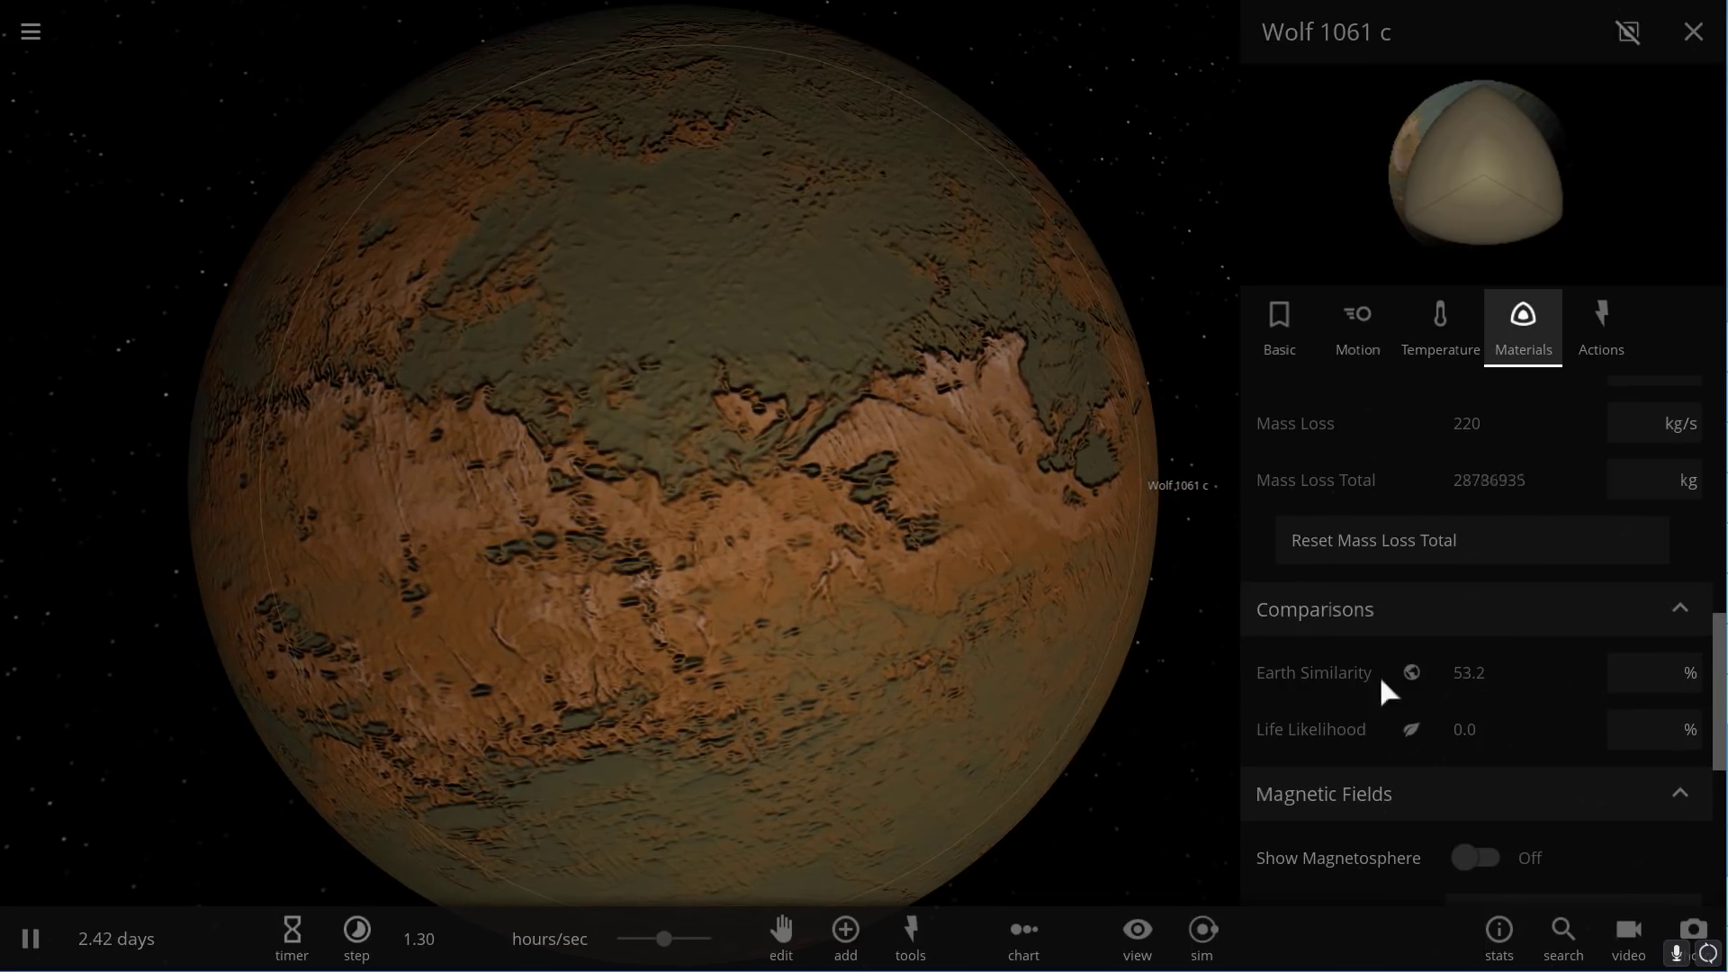
pyautogui.moveTo(891, 691); pyautogui.dragTo(937, 692)
pyautogui.scroll(-5, 935, 688)
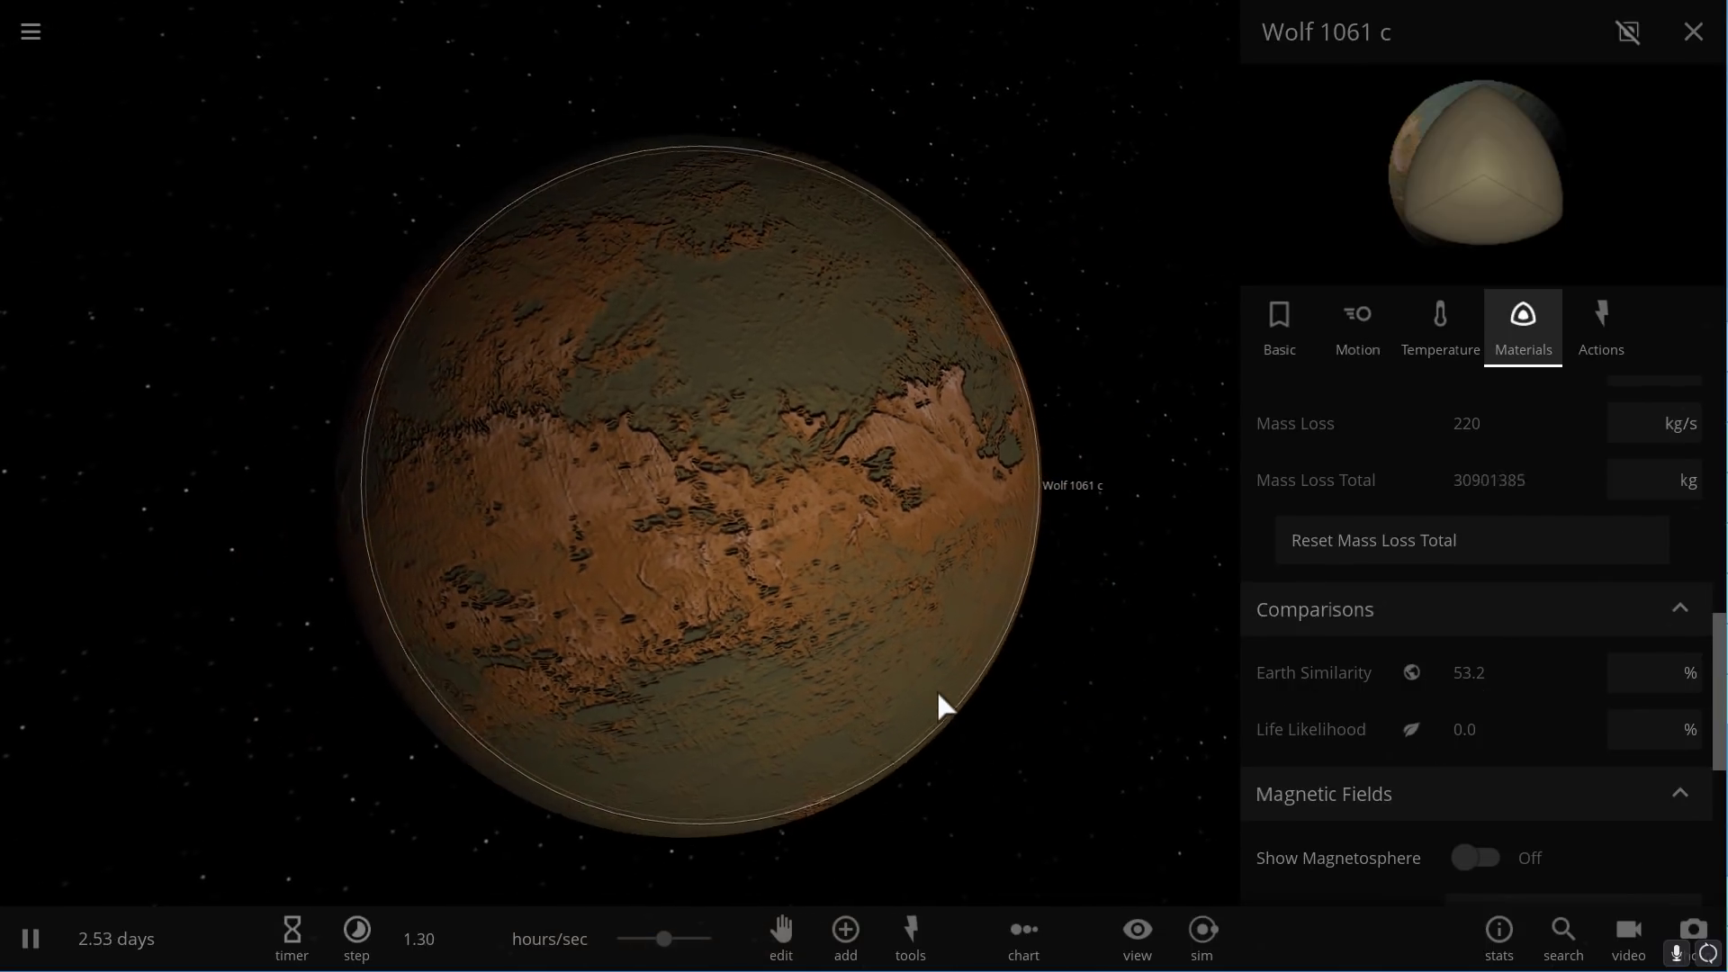
# Examine Wolf 1061 c's night side, select its host star Wolf 1061 and view the orbits of planets b and c.
pyautogui.moveTo(810, 644); pyautogui.dragTo(516, 474)
pyautogui.scroll(-6, 513, 459)
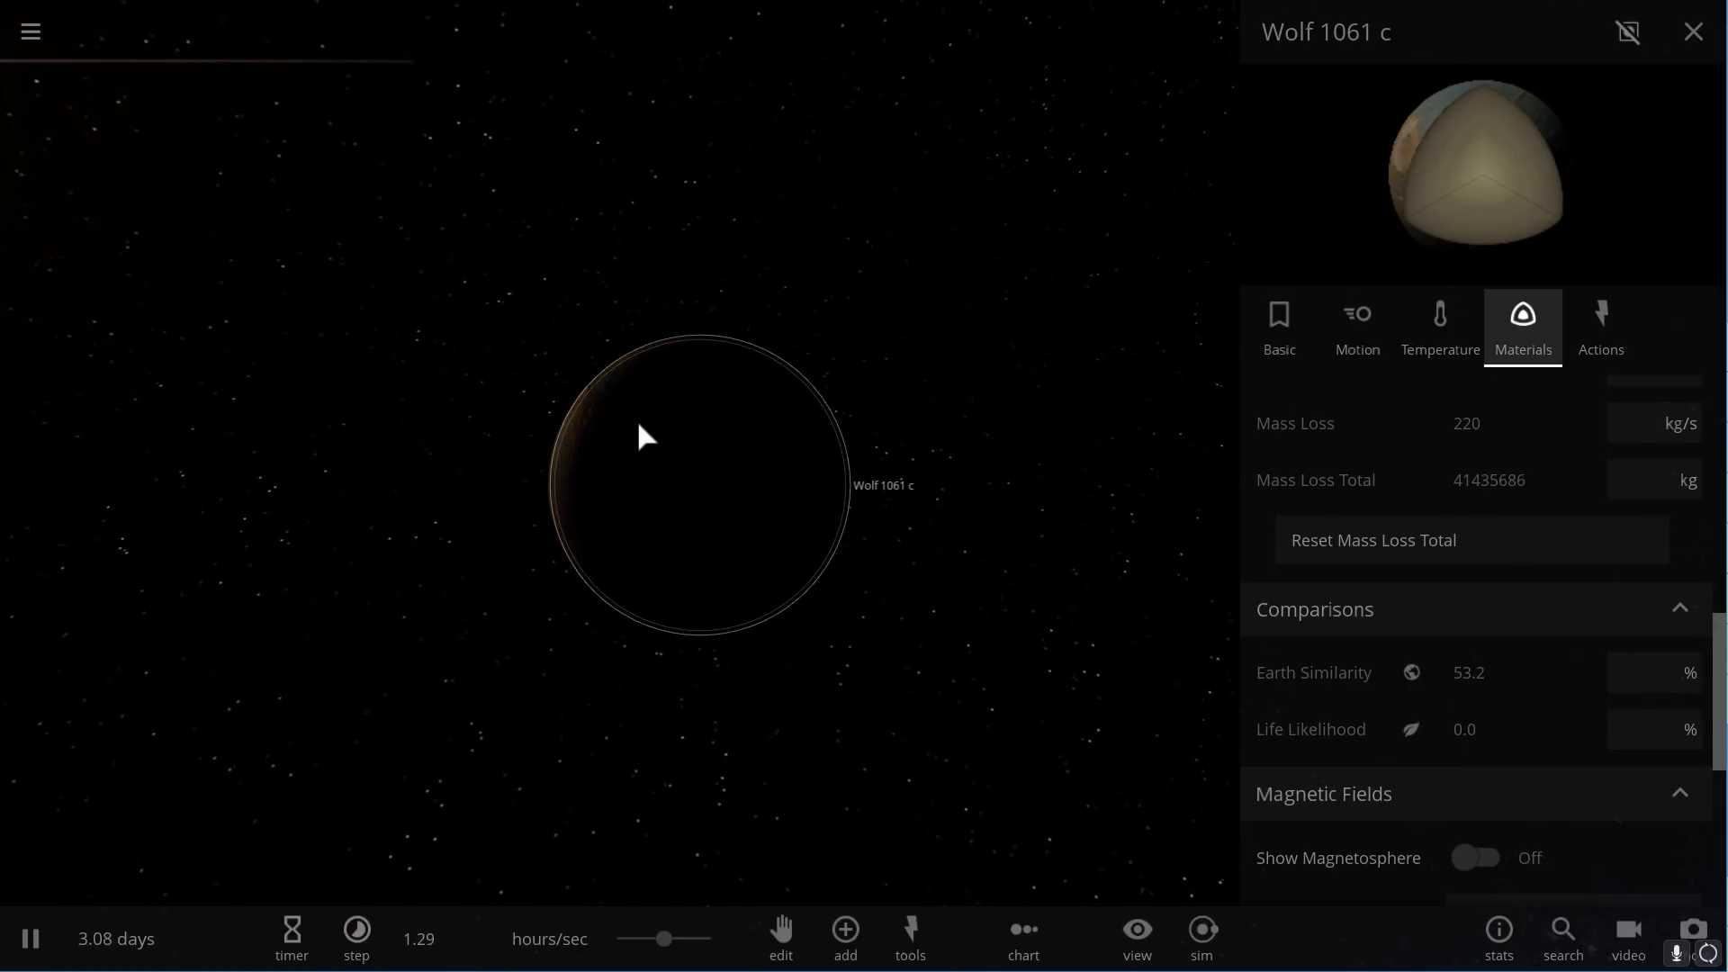
pyautogui.scroll(-5, 700, 444)
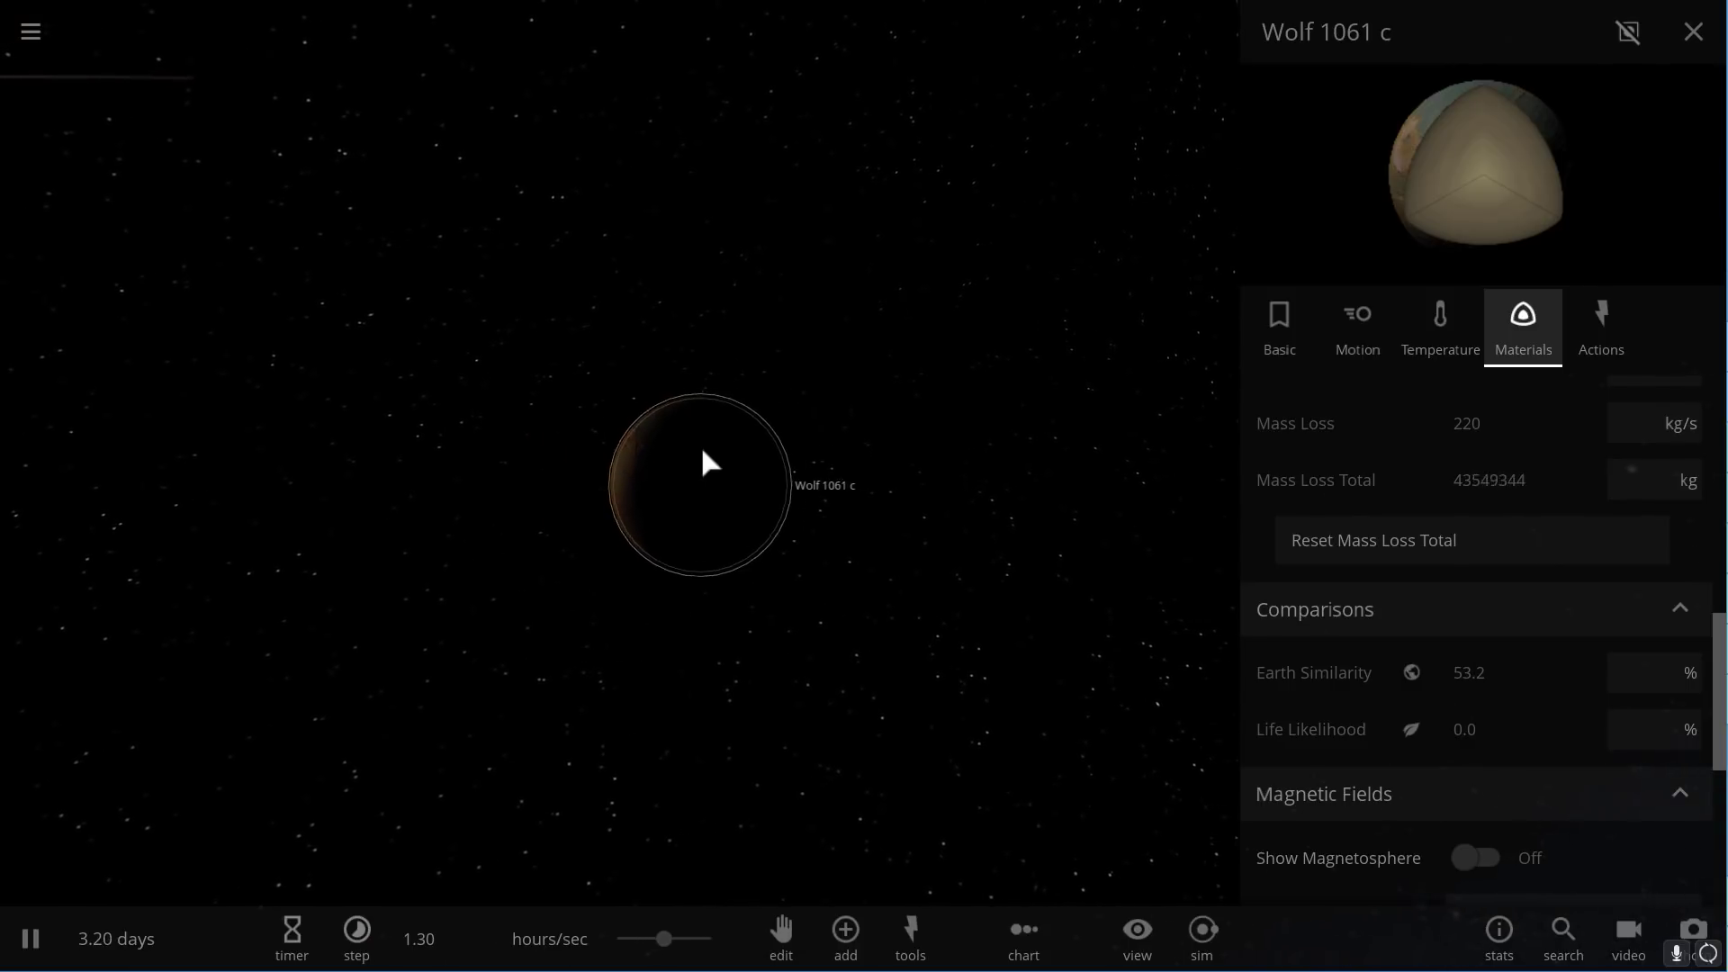
pyautogui.moveTo(700, 445); pyautogui.dragTo(488, 263)
pyautogui.click(479, 252)
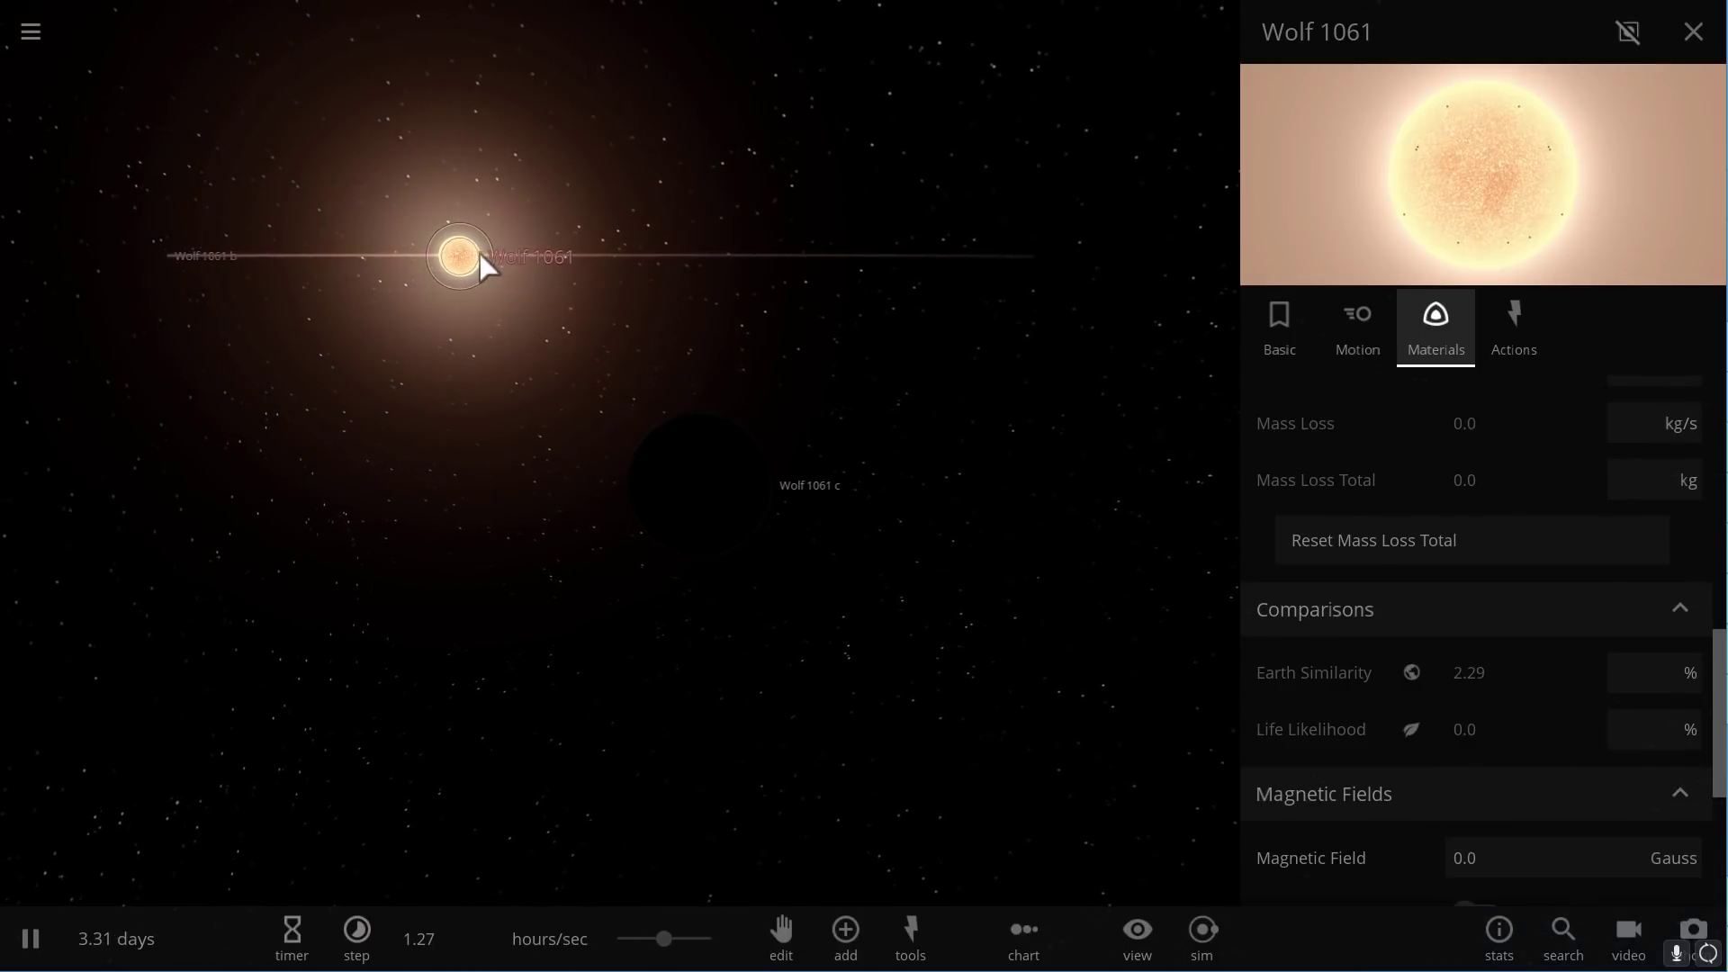
pyautogui.scroll(-6, 486, 347)
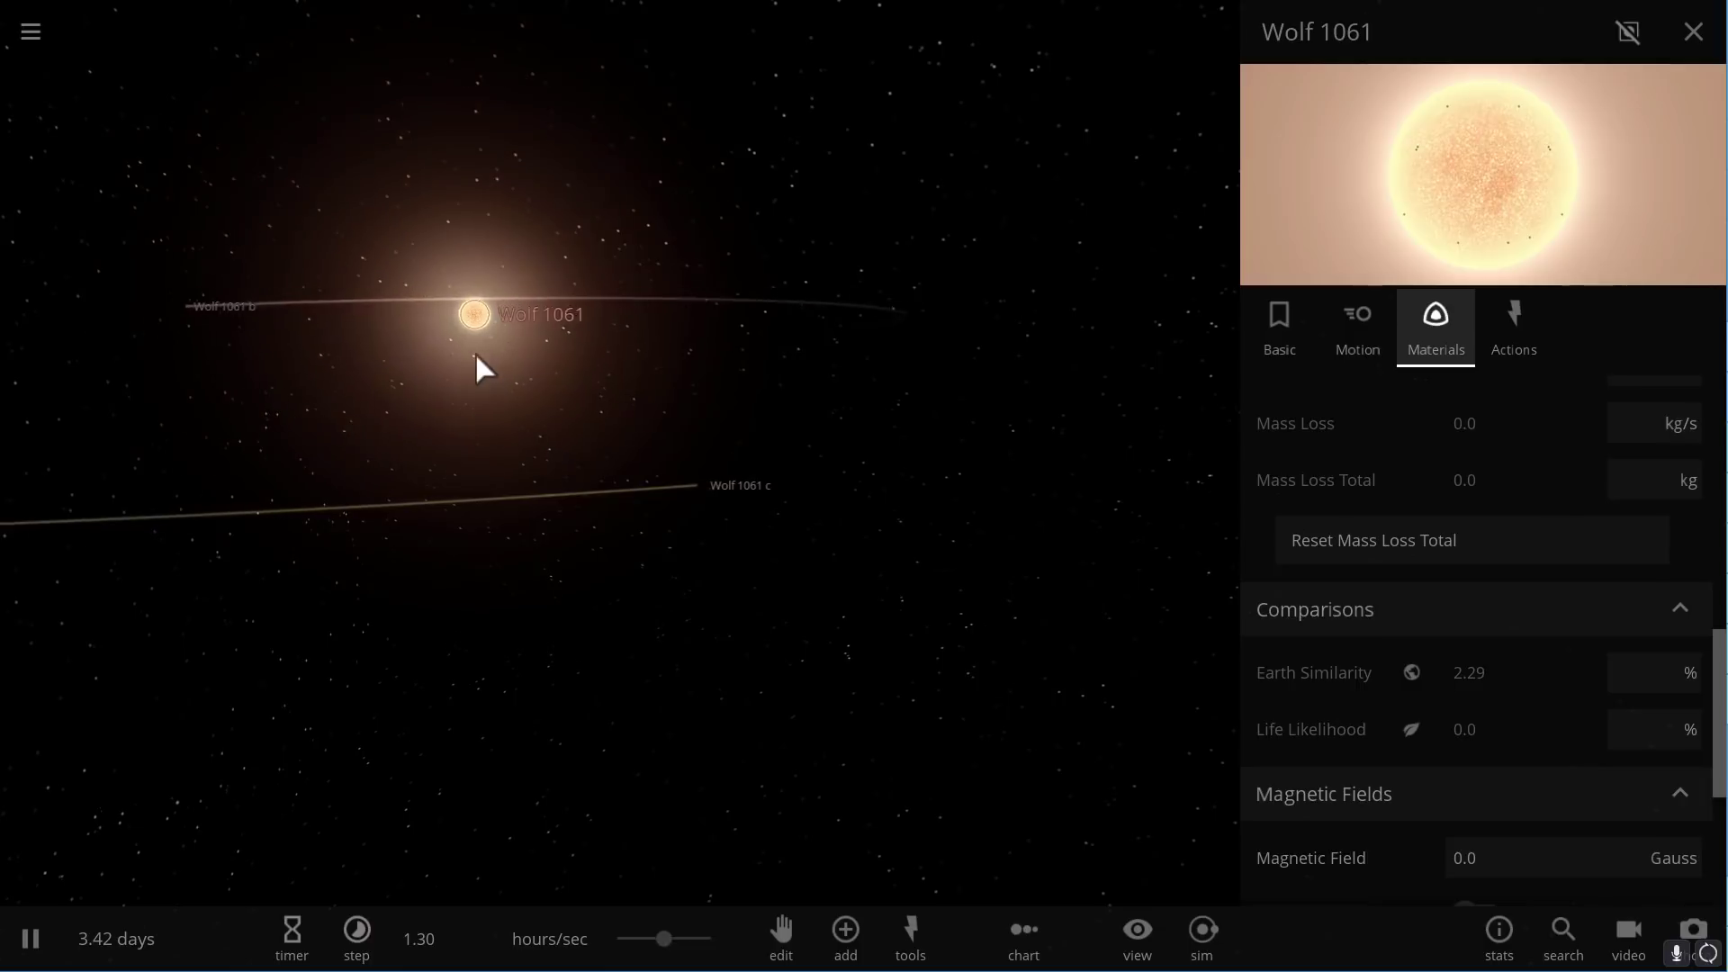
pyautogui.moveTo(473, 353); pyautogui.dragTo(462, 423)
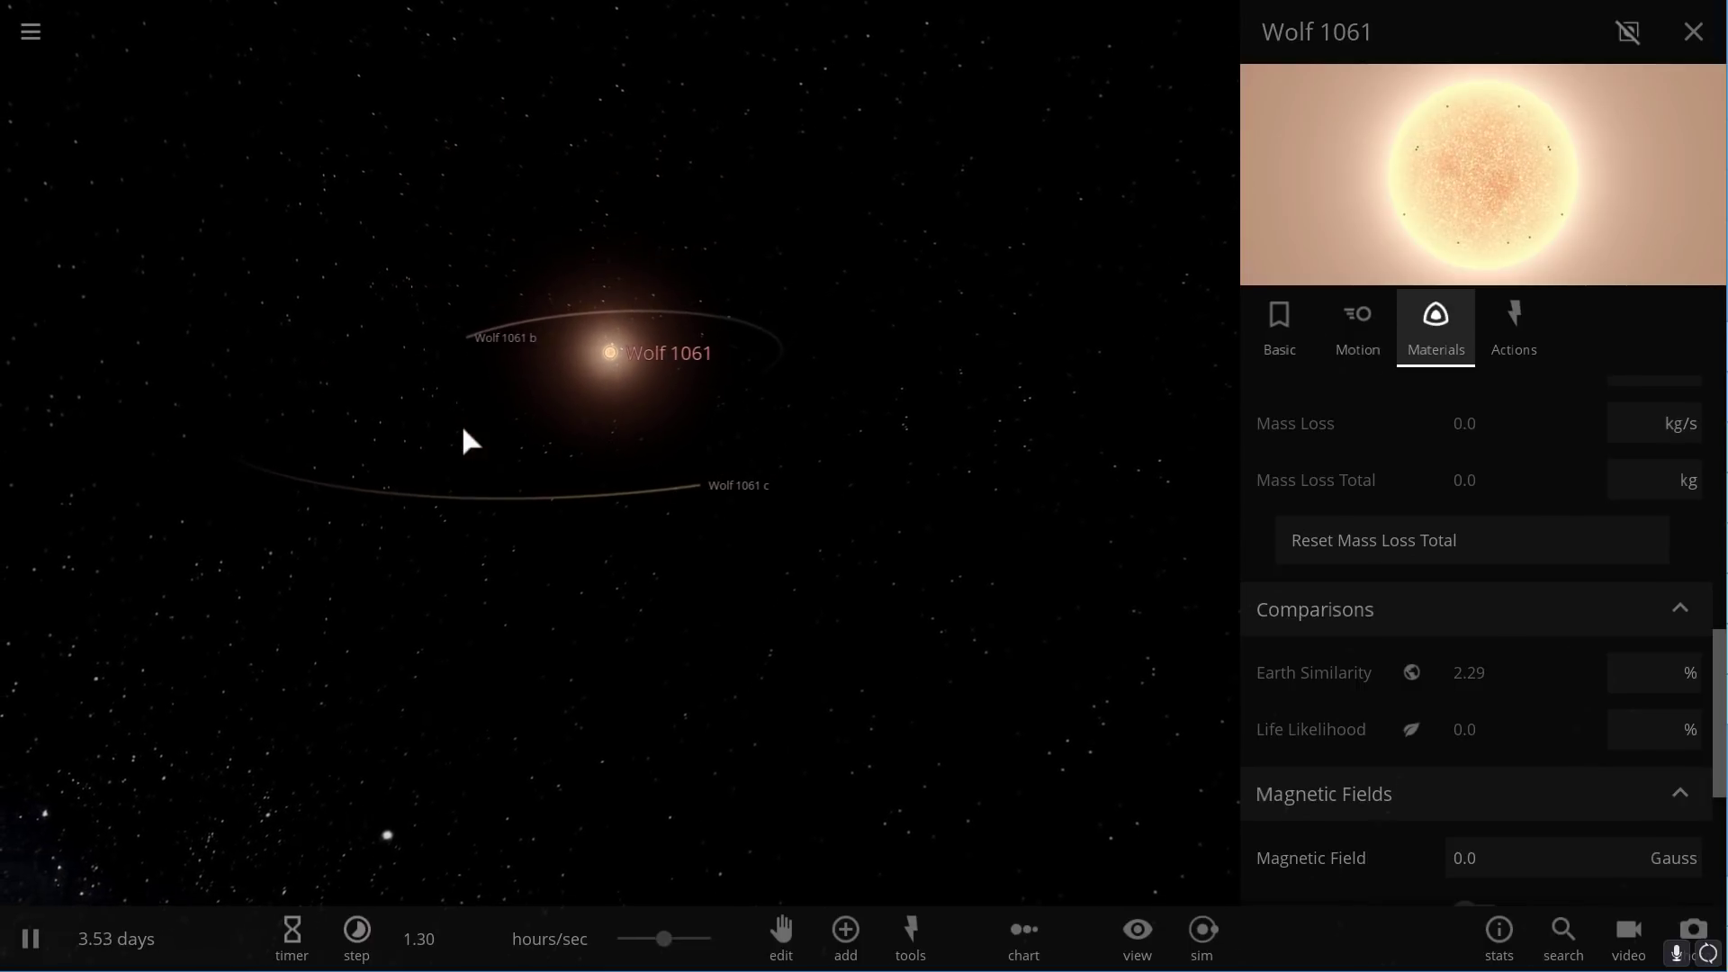
# Start a new simulation with the Gliese 832 system, focus on Gliese 832 c and open its properties.
pyautogui.click(32, 36)
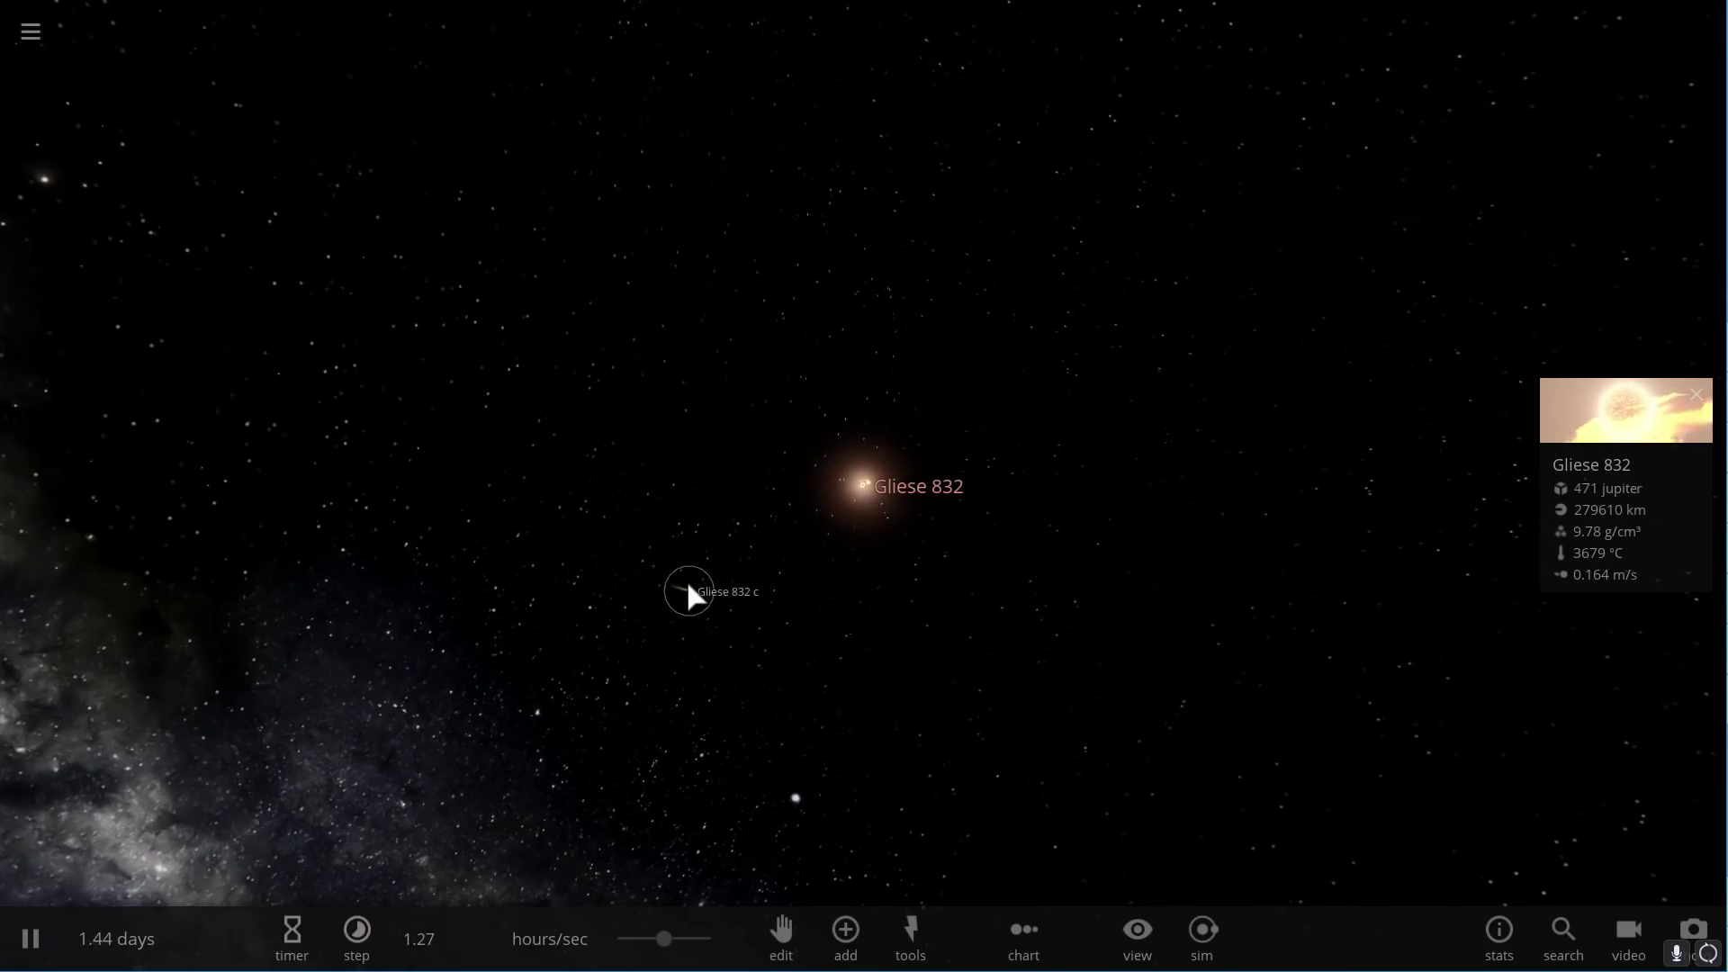
pyautogui.doubleClick(687, 586)
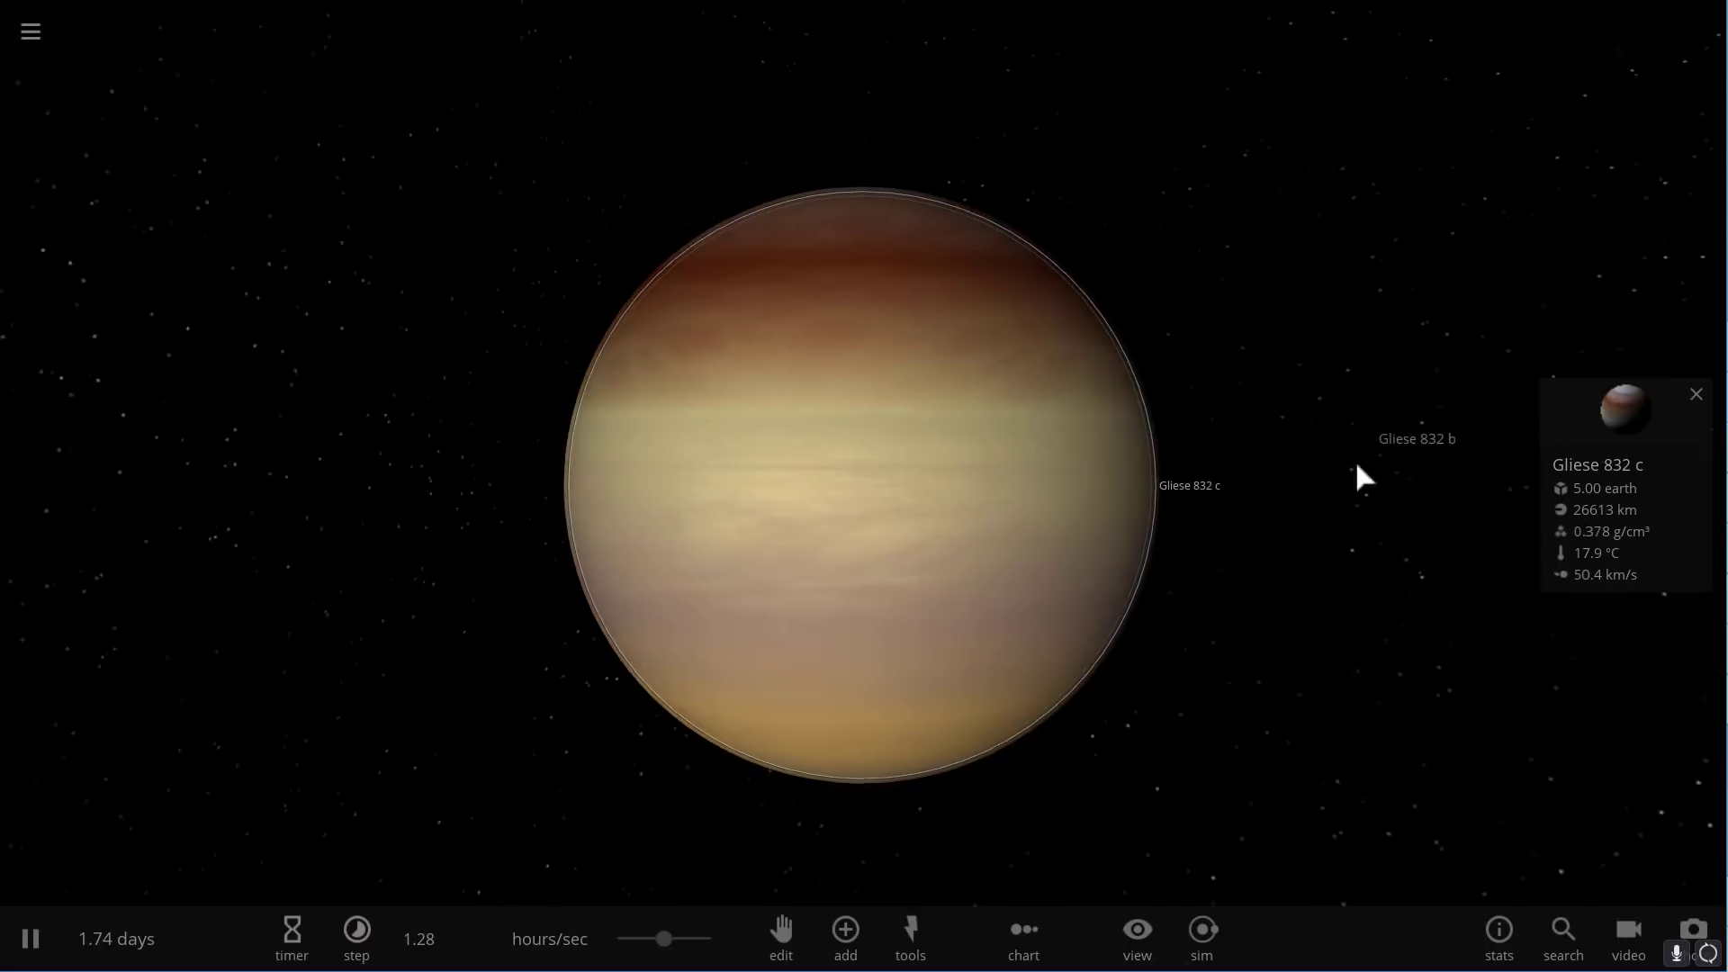
pyautogui.click(1598, 422)
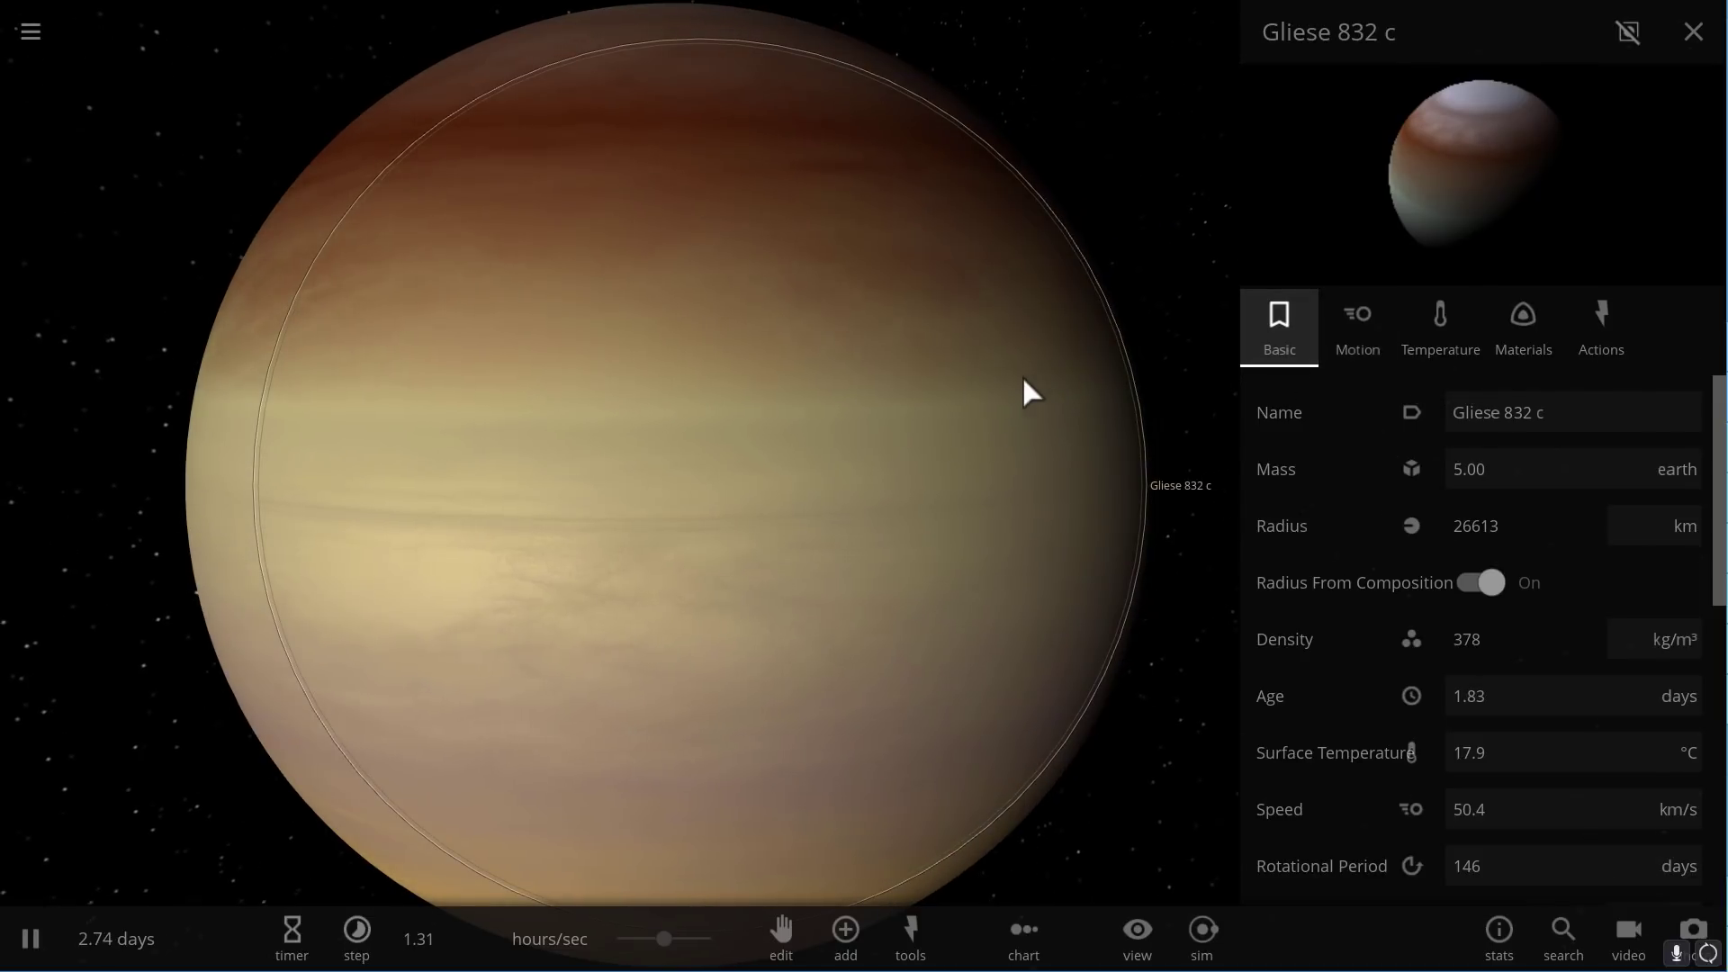
# Examine Gliese 832 c's material composition, Earth Similarity and Life Likelihood, and close its properties.
pyautogui.click(1525, 334)
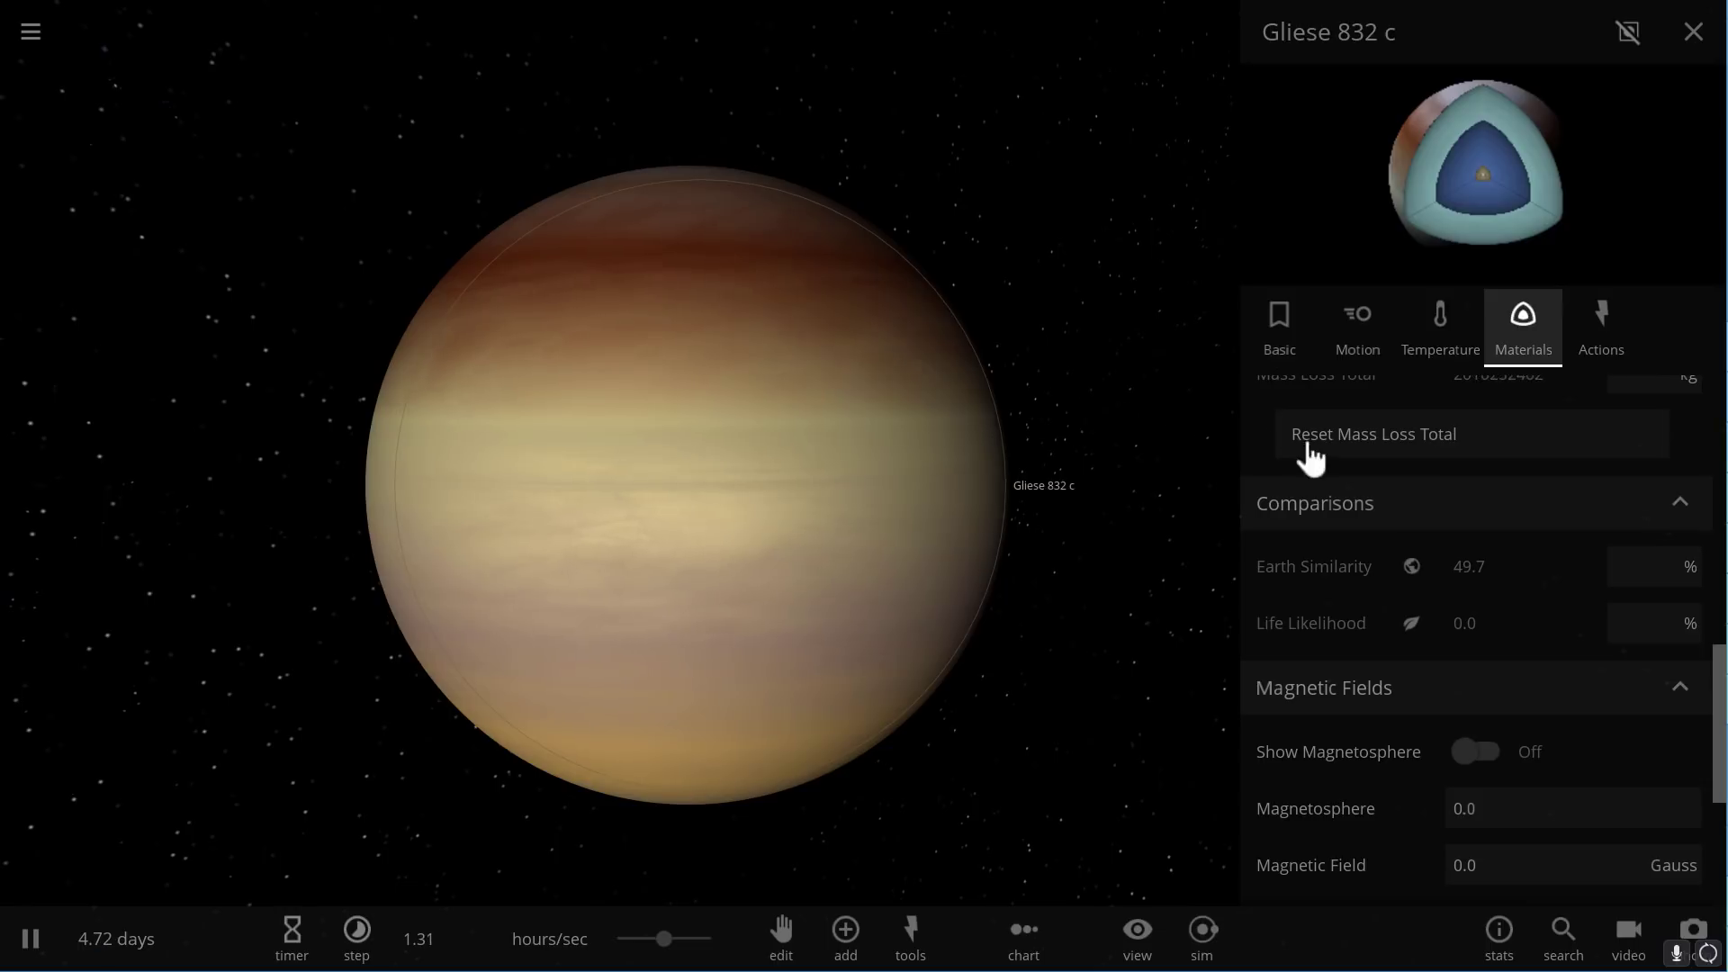
pyautogui.click(1687, 42)
pyautogui.moveTo(1305, 286); pyautogui.dragTo(841, 345)
pyautogui.scroll(-3, 842, 347)
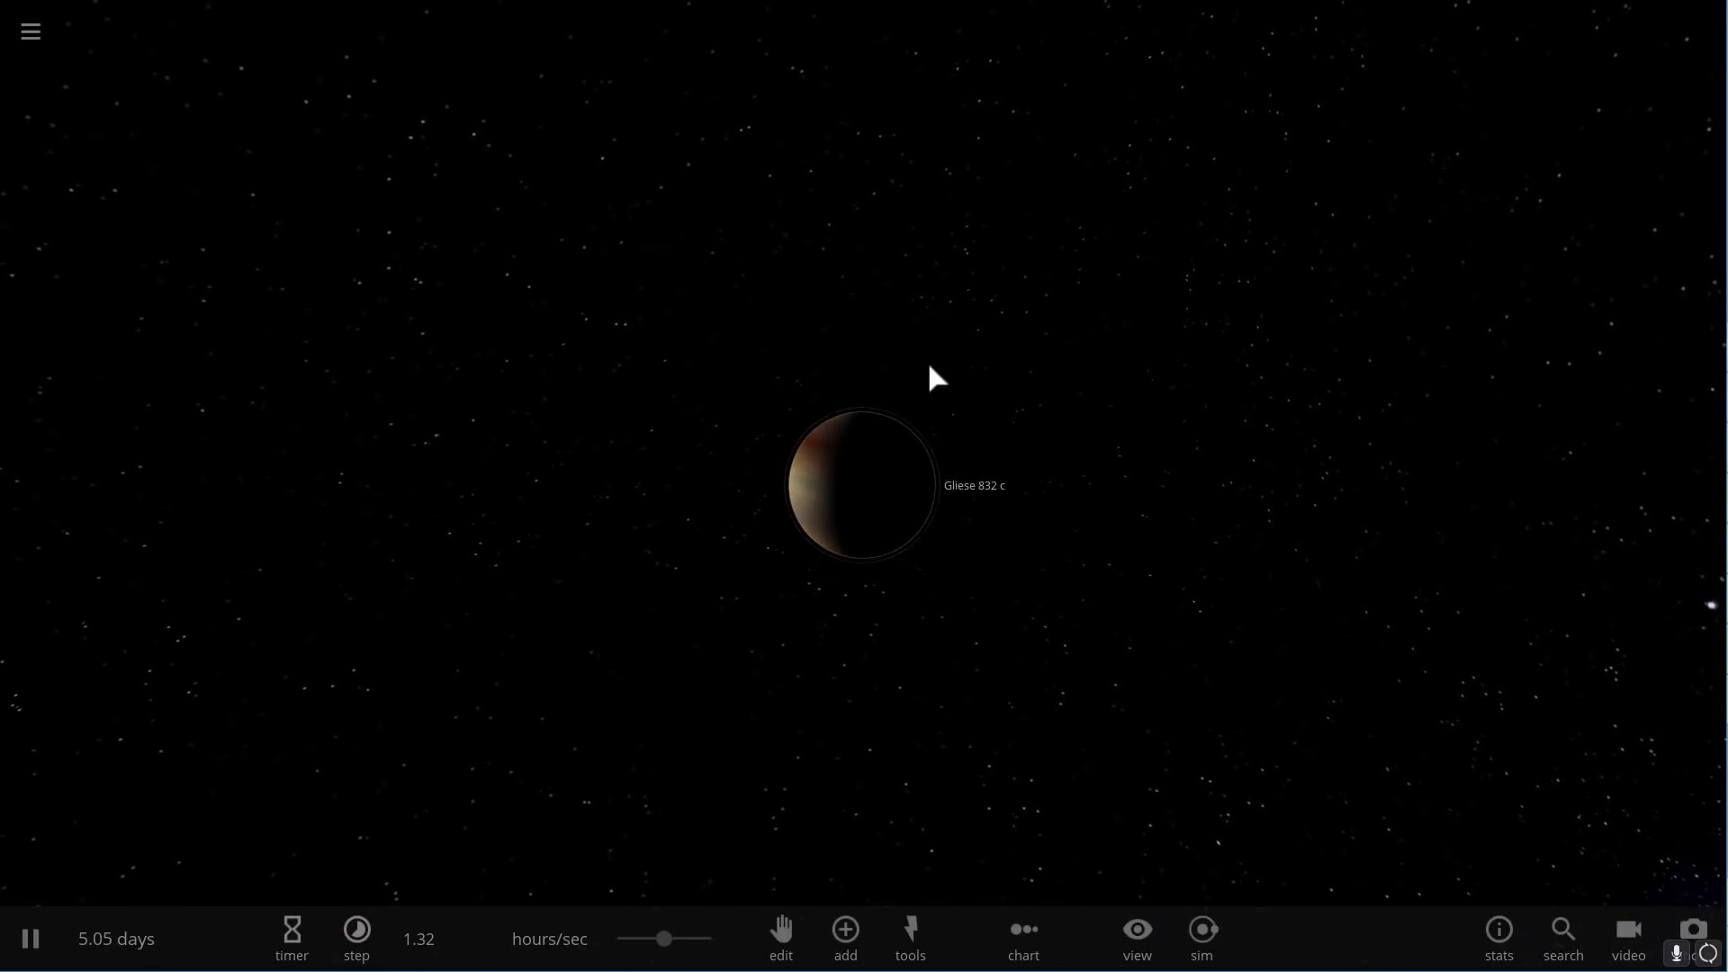
# Start a new simulation, add the Gliese 682 system by searching for "gliese 682" and bring GJ 682 c into close view.
pyautogui.click(29, 41)
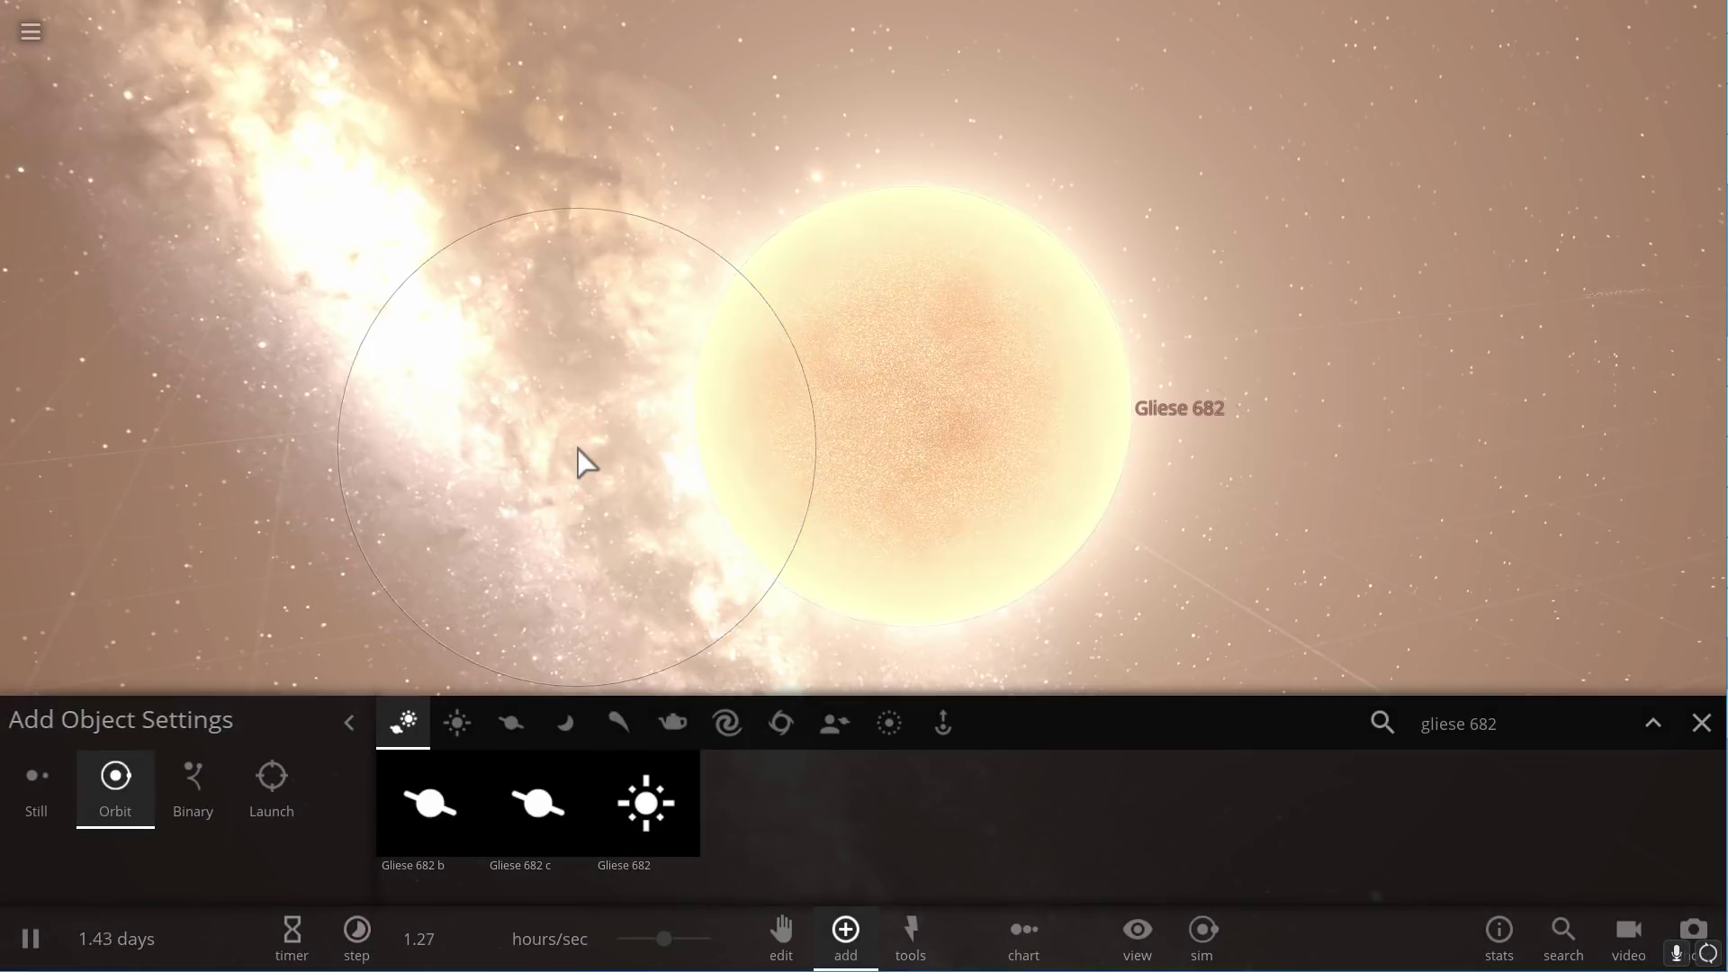
pyautogui.scroll(-5, 659, 471)
pyautogui.moveTo(579, 451); pyautogui.dragTo(695, 478)
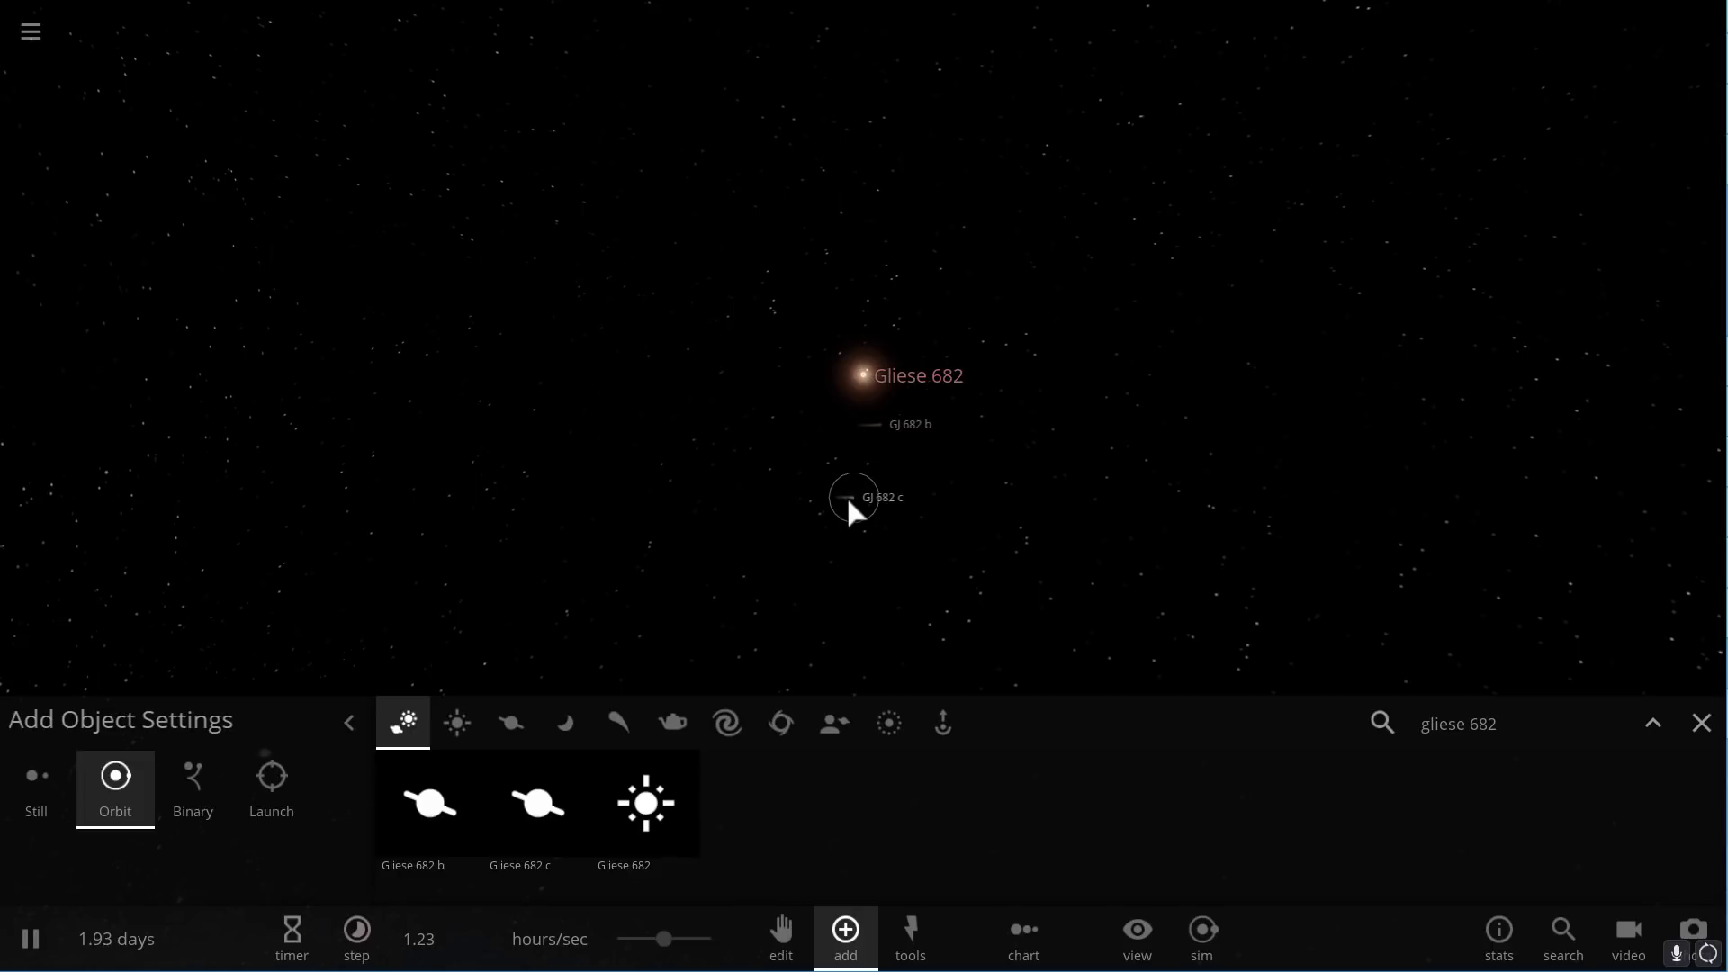
pyautogui.click(850, 504)
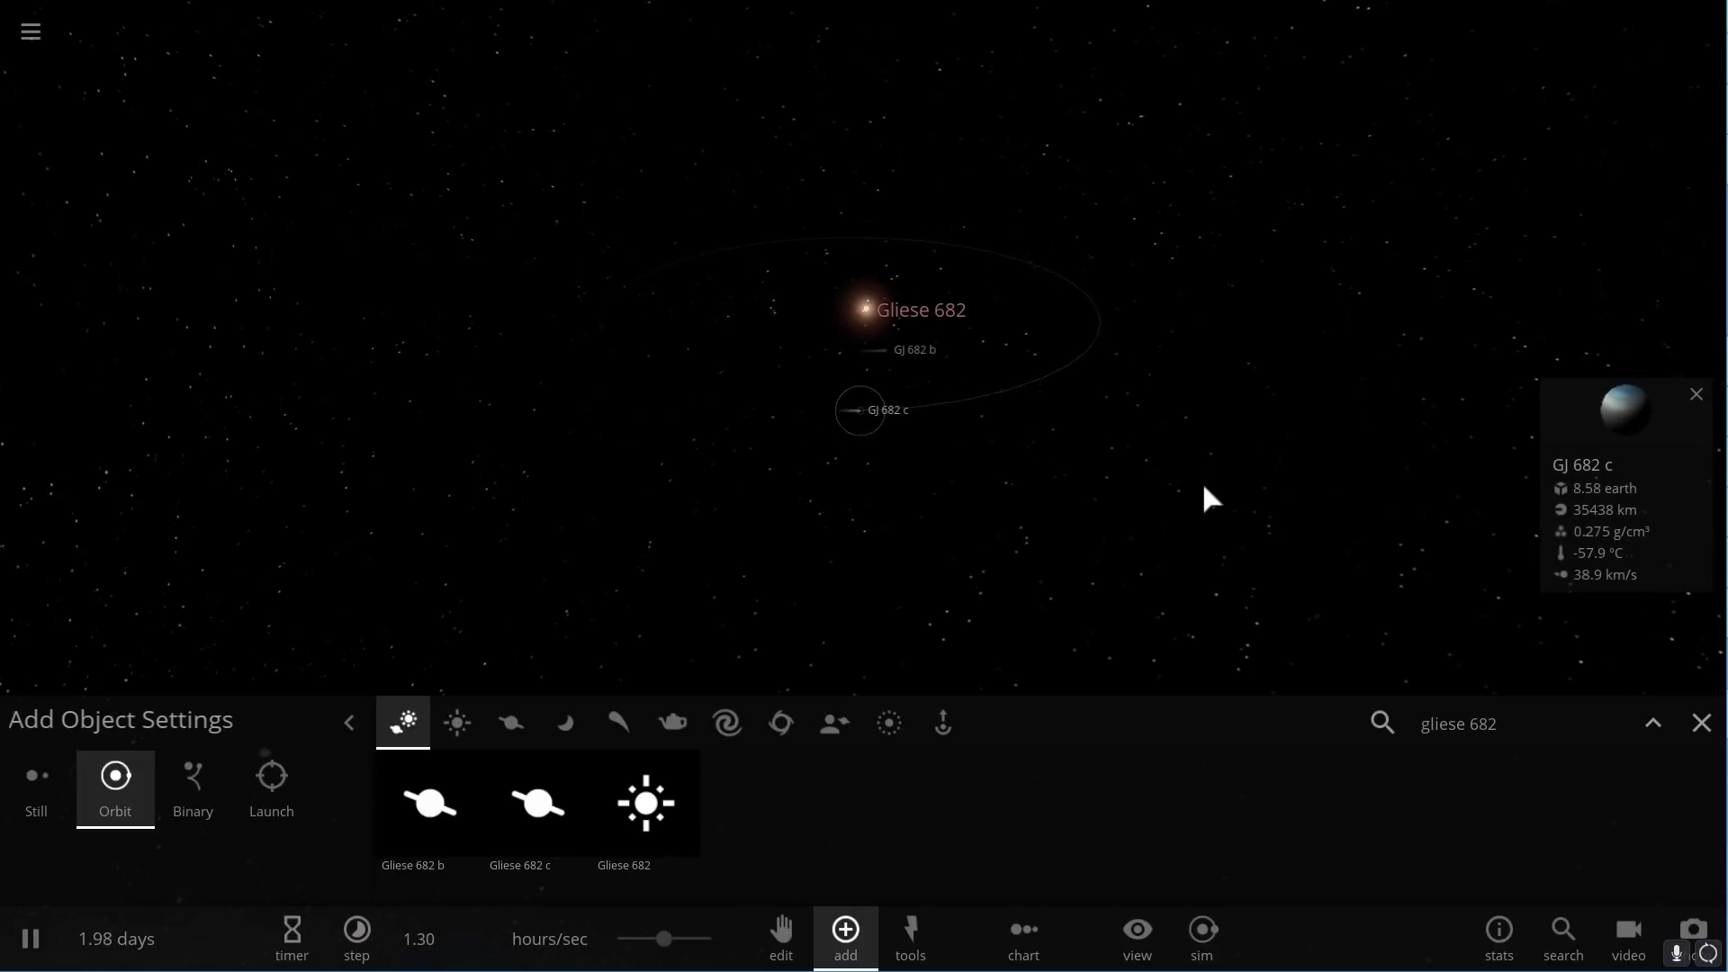
pyautogui.moveTo(958, 451); pyautogui.dragTo(1189, 445)
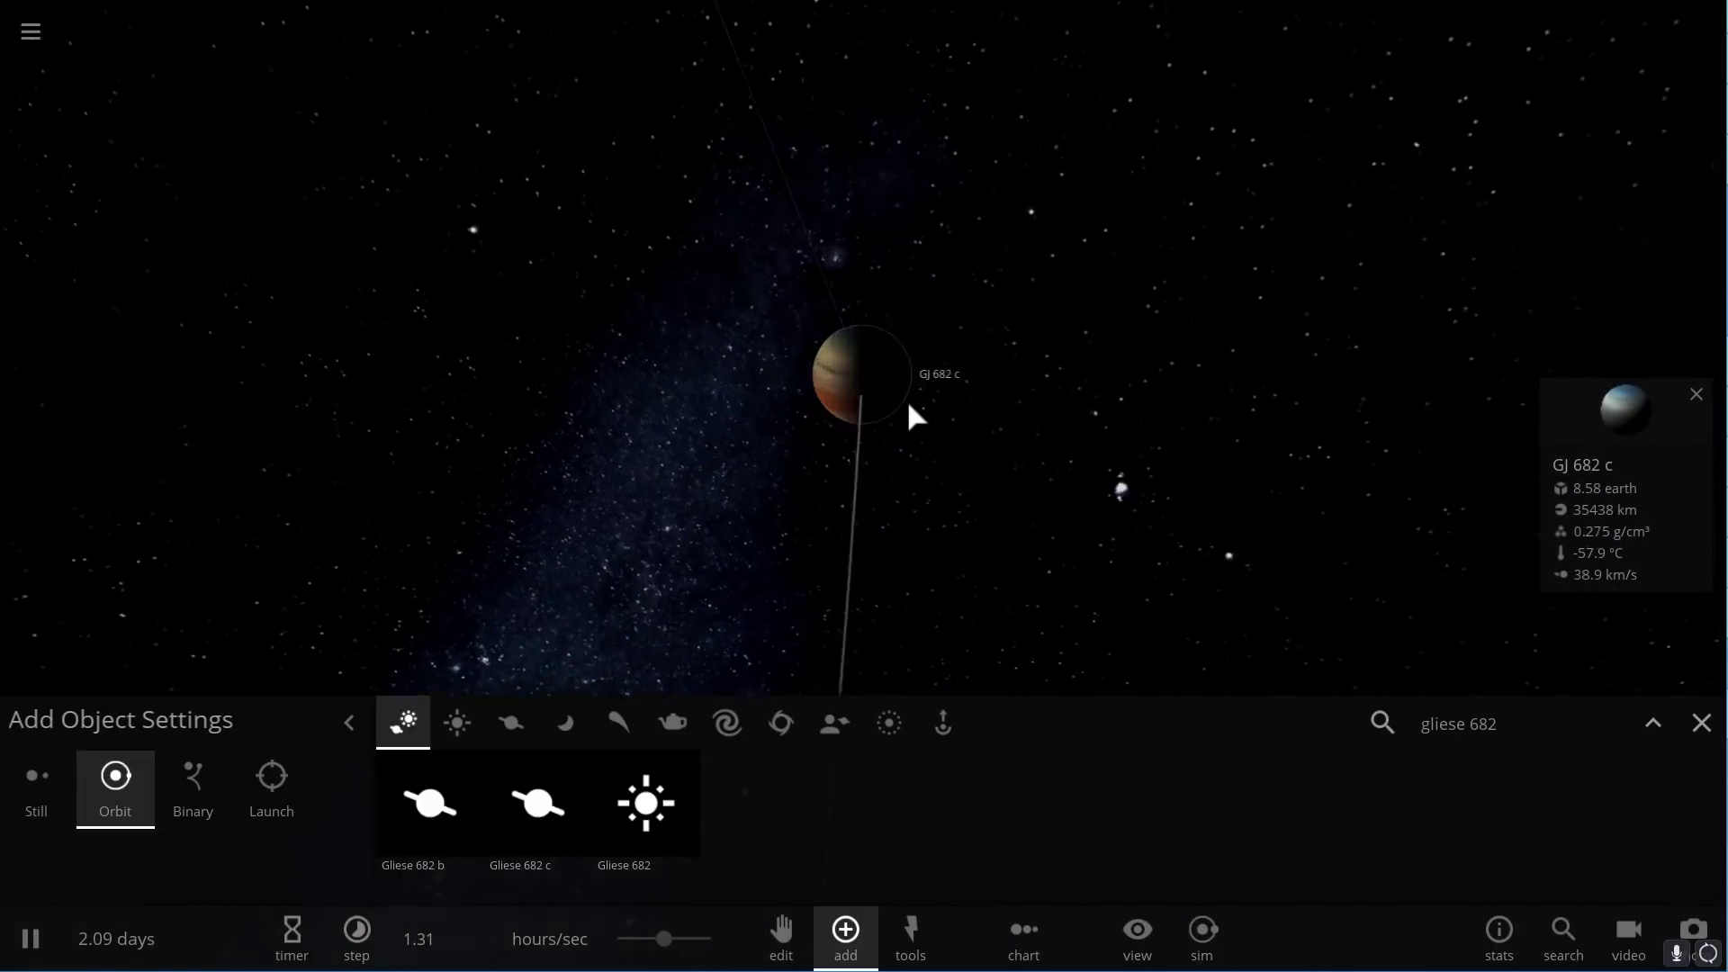
pyautogui.scroll(4, 905, 400)
pyautogui.moveTo(891, 394); pyautogui.dragTo(1491, 403)
pyautogui.scroll(3, 1022, 370)
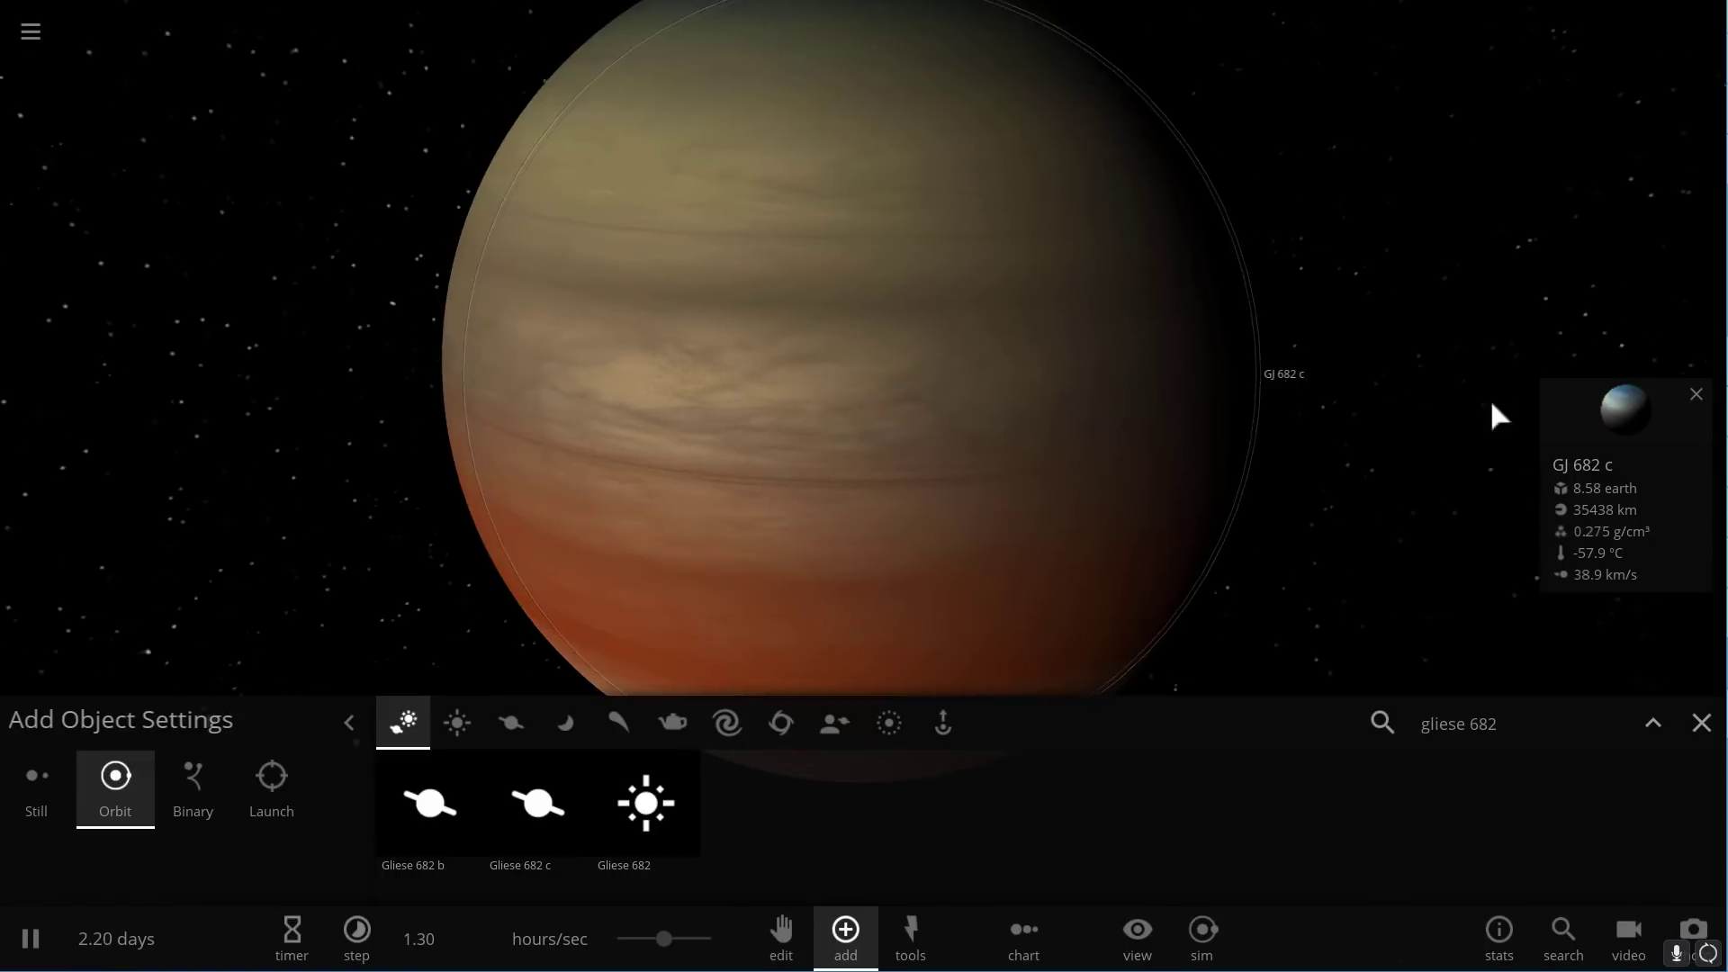
# Open GJ 682 c's properties and examine its material composition, Earth Similarity and Life Likelihood.
pyautogui.click(1589, 395)
pyautogui.click(1517, 328)
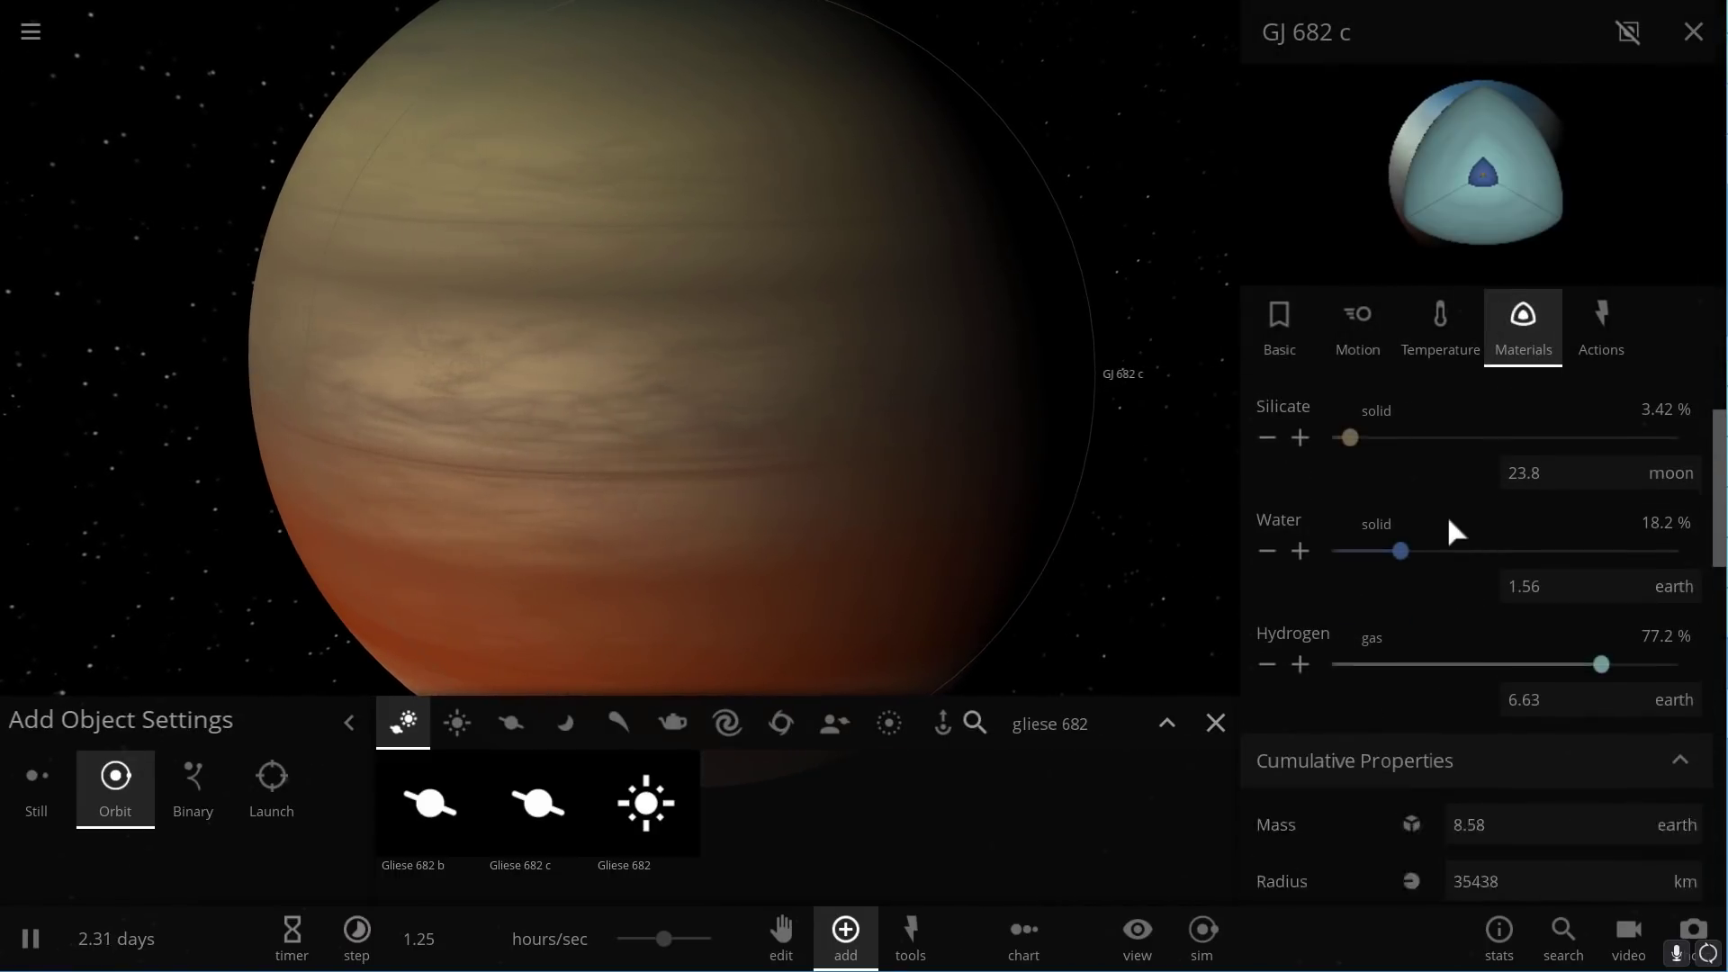
pyautogui.scroll(-5, 1445, 514)
pyautogui.scroll(-2, 1488, 555)
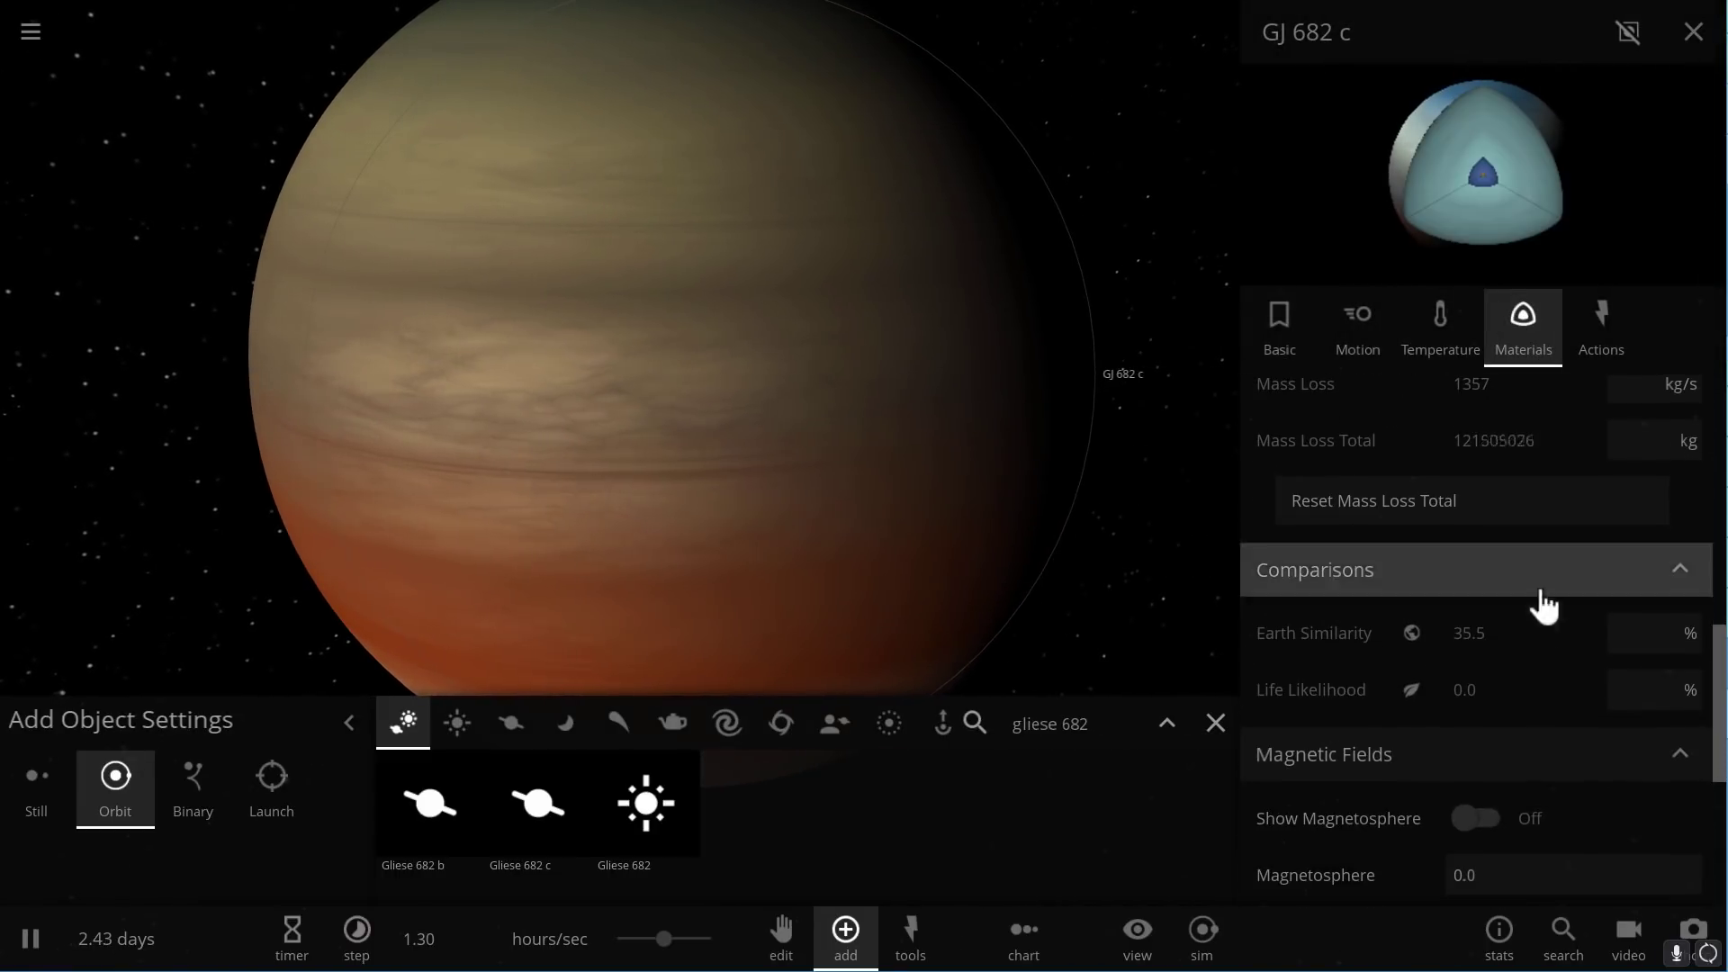
pyautogui.scroll(-5, 936, 450)
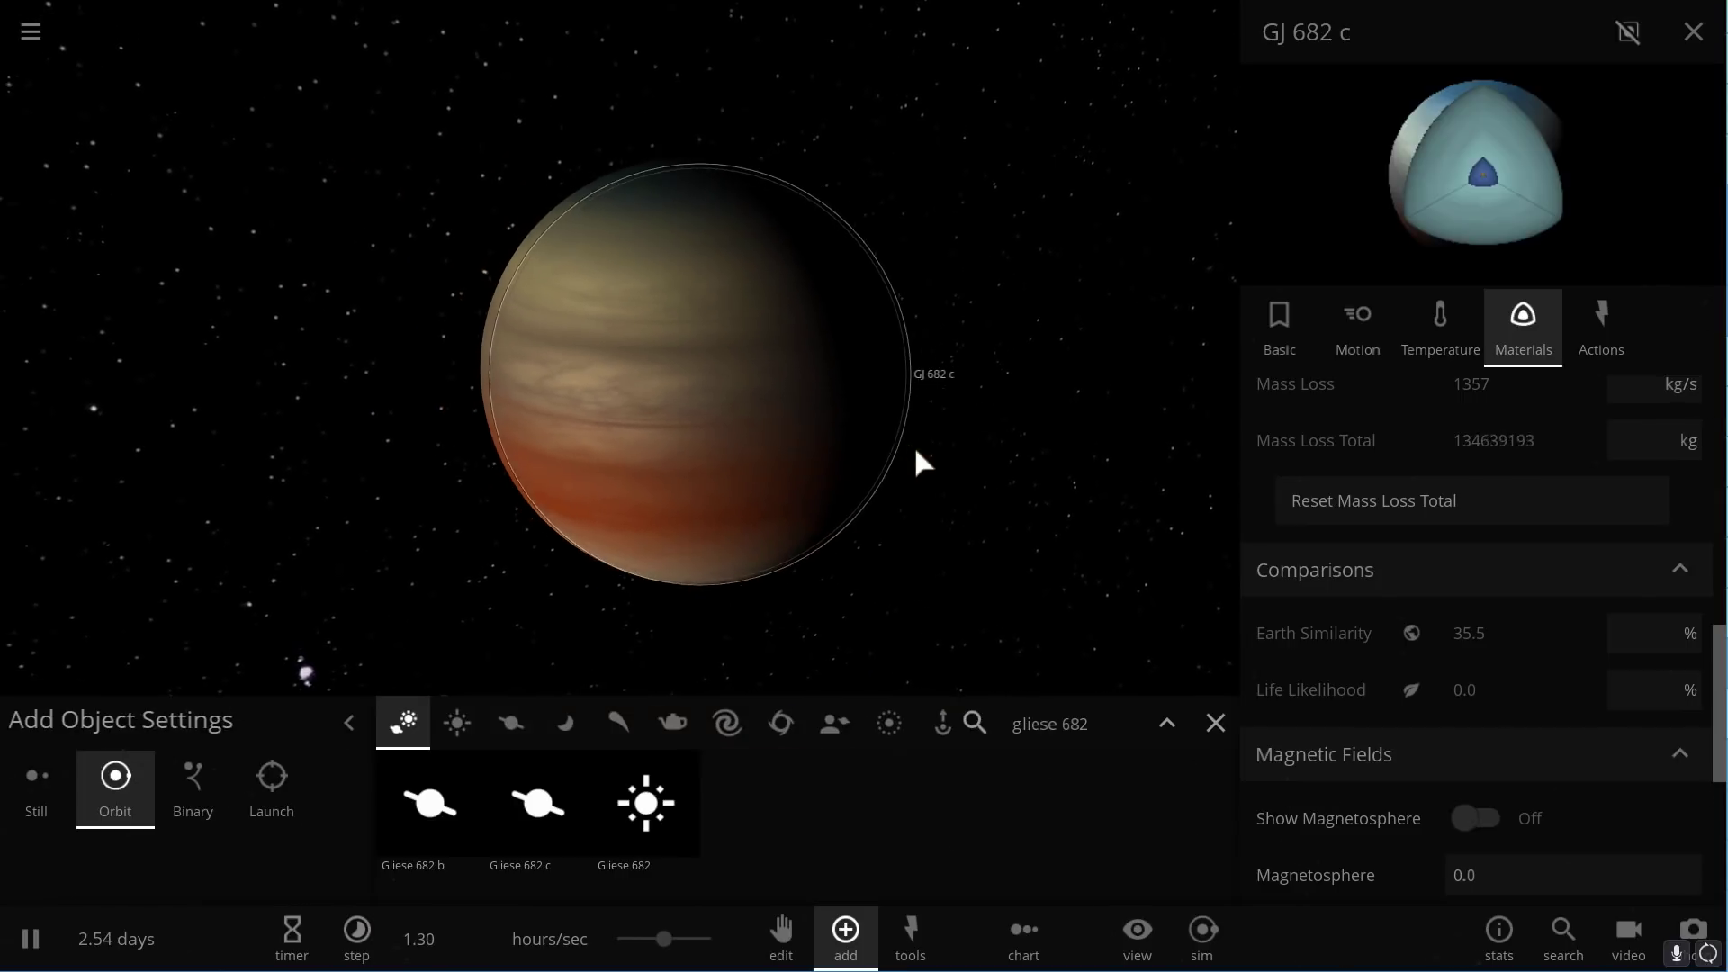
# Start a new simulation, add the Gliese 667 C system by searching for "gliese 667" and focus on Gliese 667 C c.
pyautogui.click(36, 36)
pyautogui.click(147, 270)
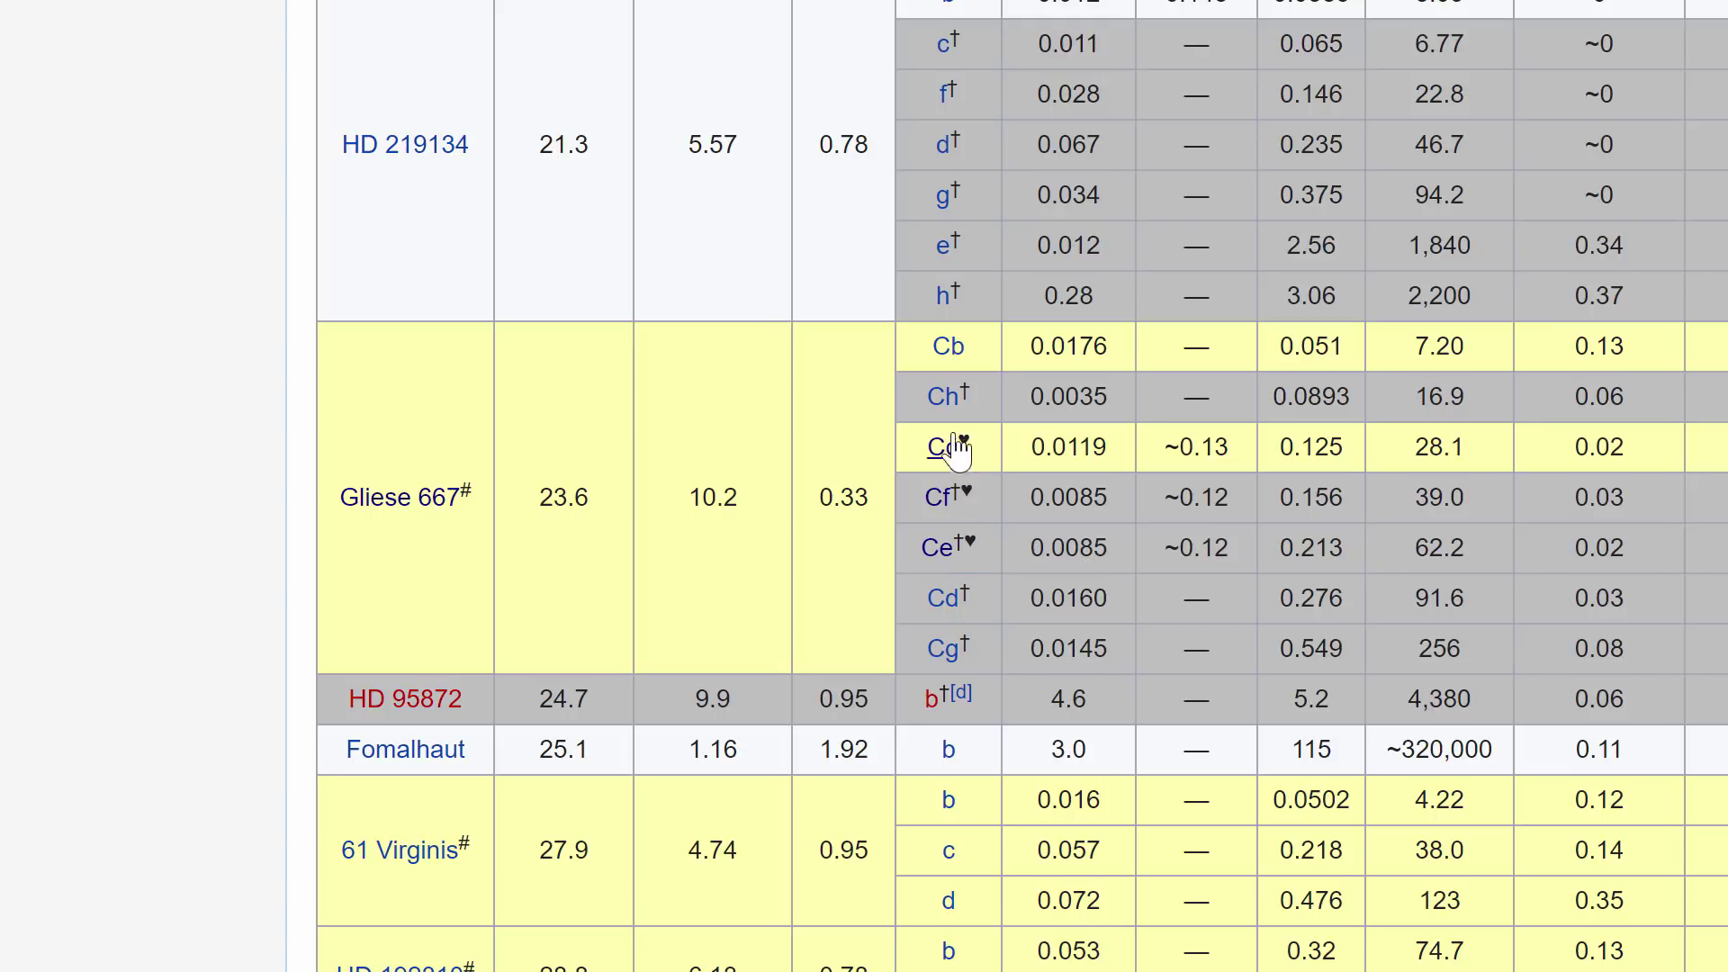
pyautogui.scroll(-2, 944, 518)
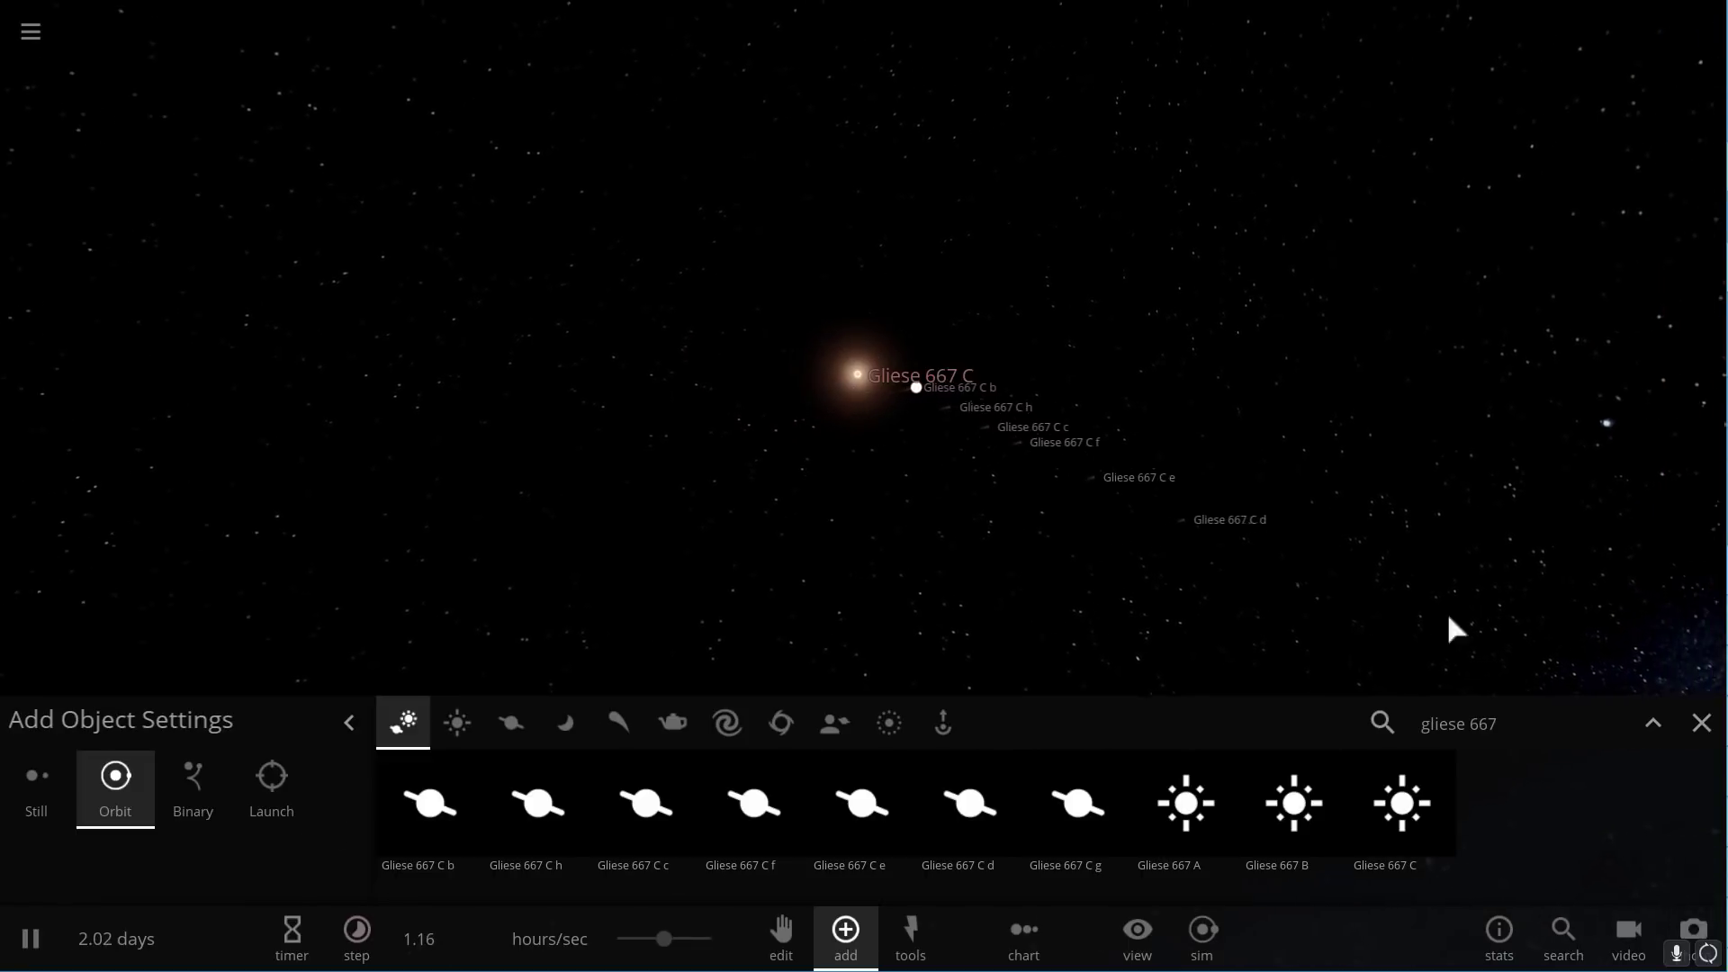
pyautogui.scroll(3, 1110, 571)
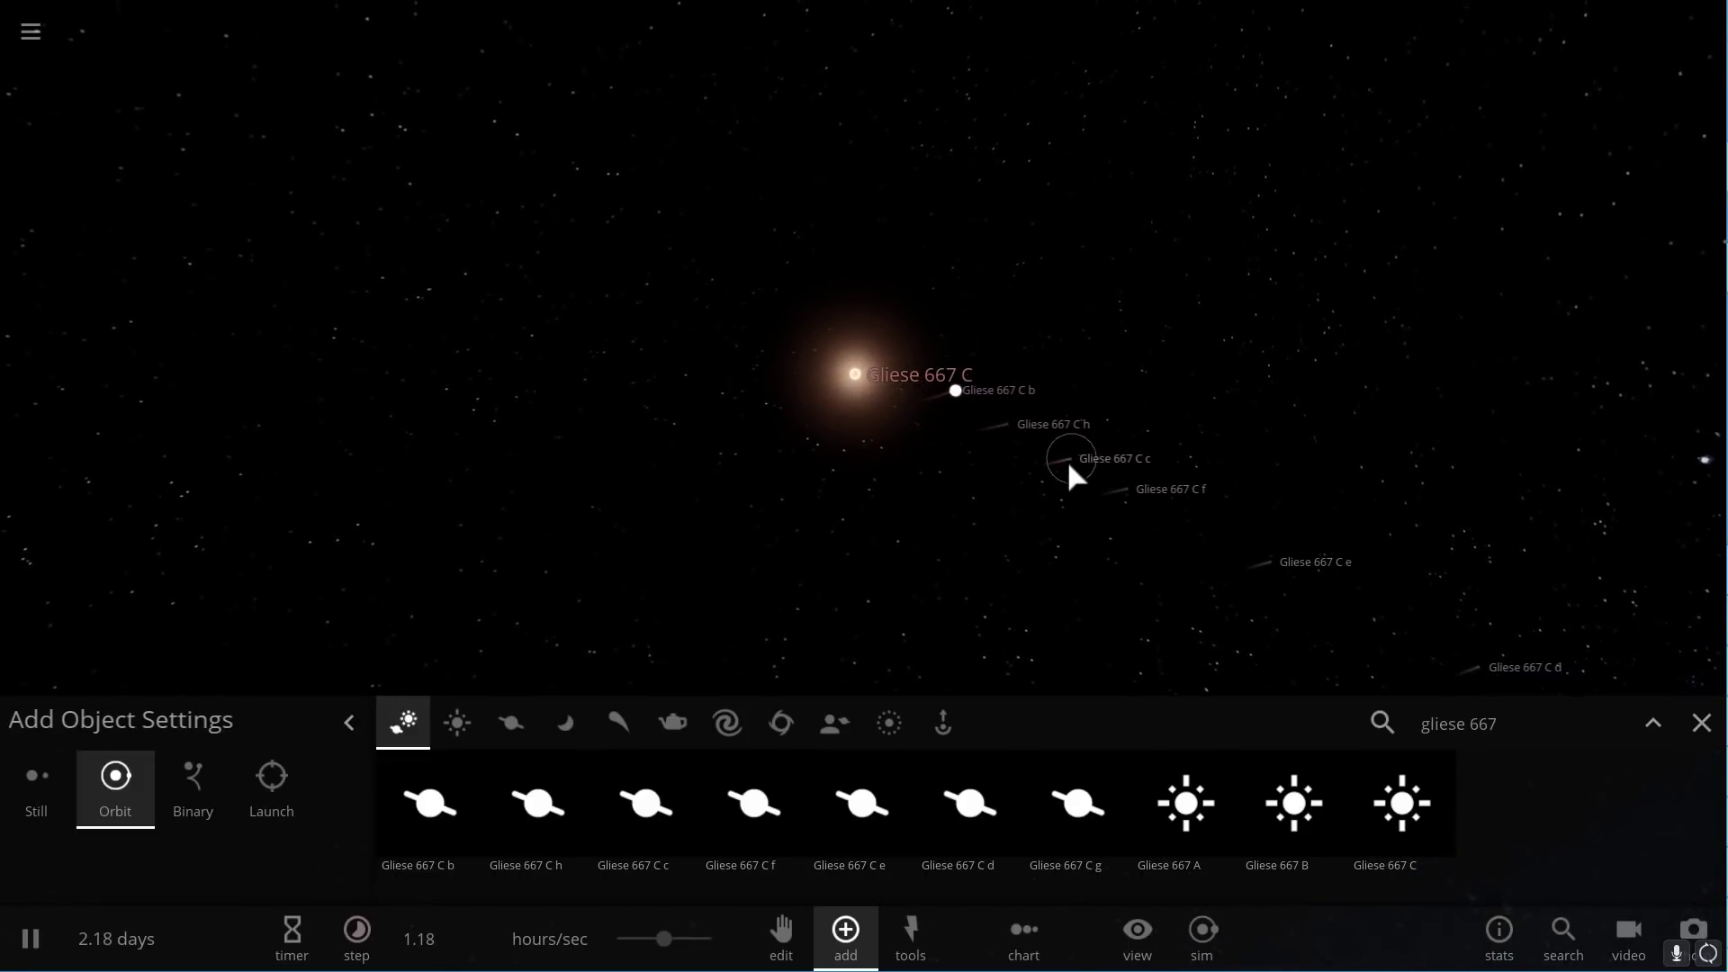
pyautogui.click(1070, 465)
pyautogui.doubleClick(1069, 463)
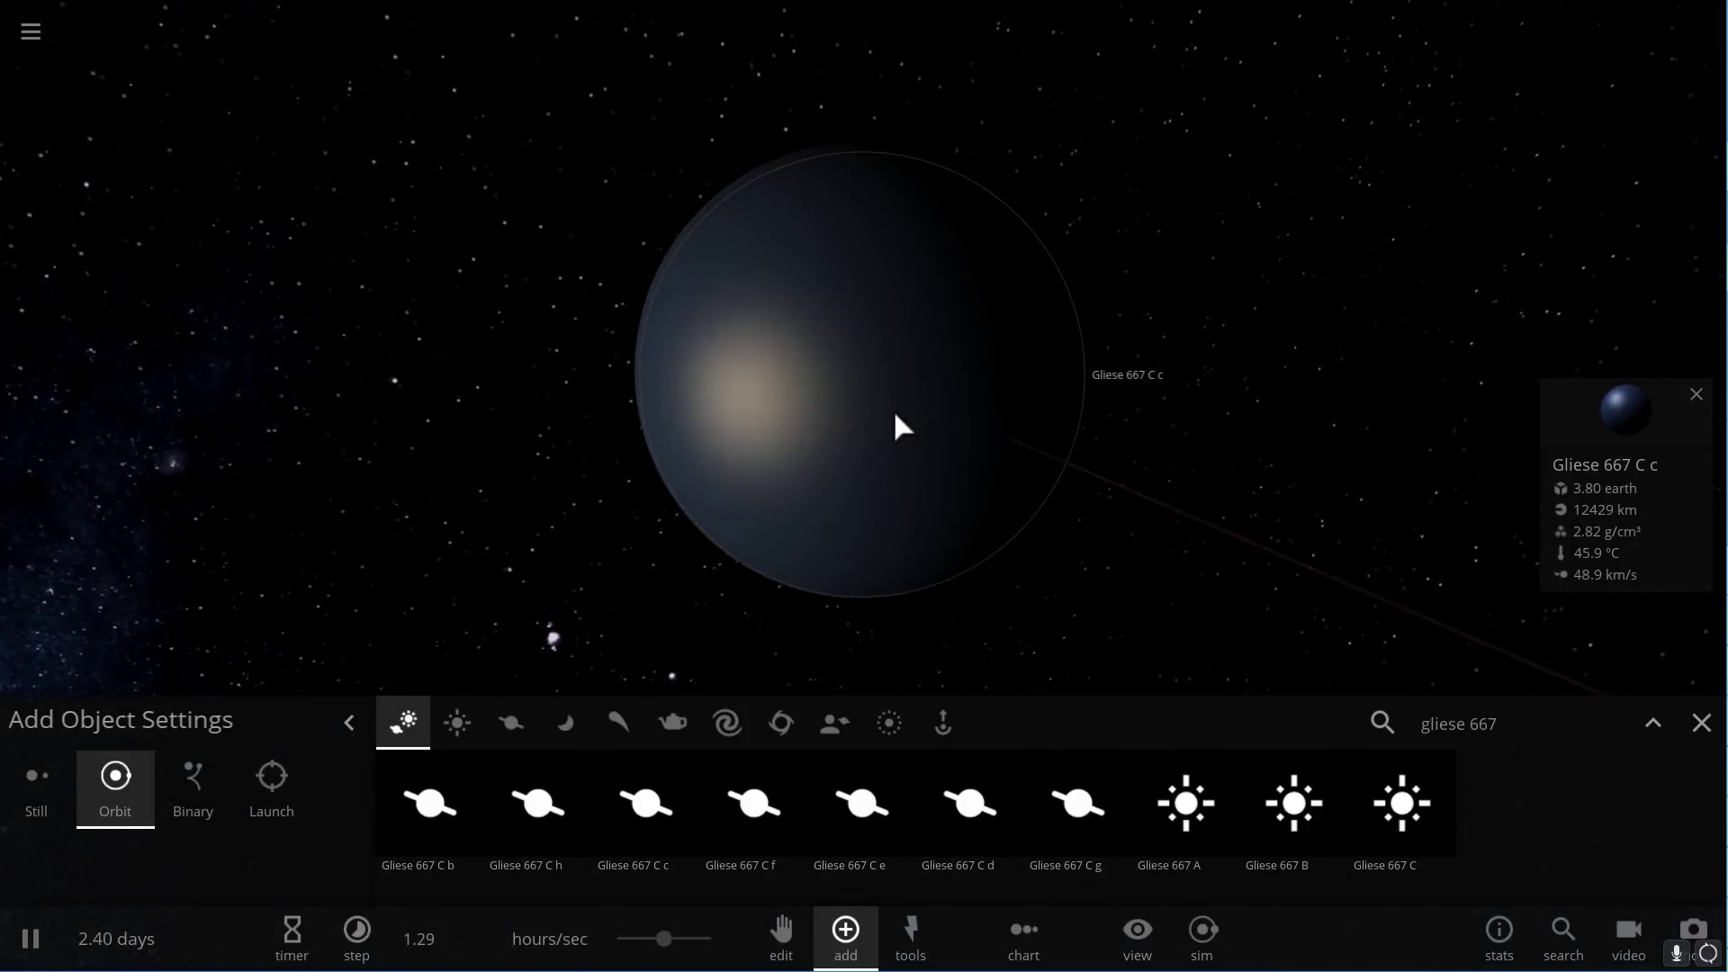
# Open Gliese 667 C c's properties and examine its material composition, Earth Similarity and Life Likelihood.
pyautogui.click(1629, 432)
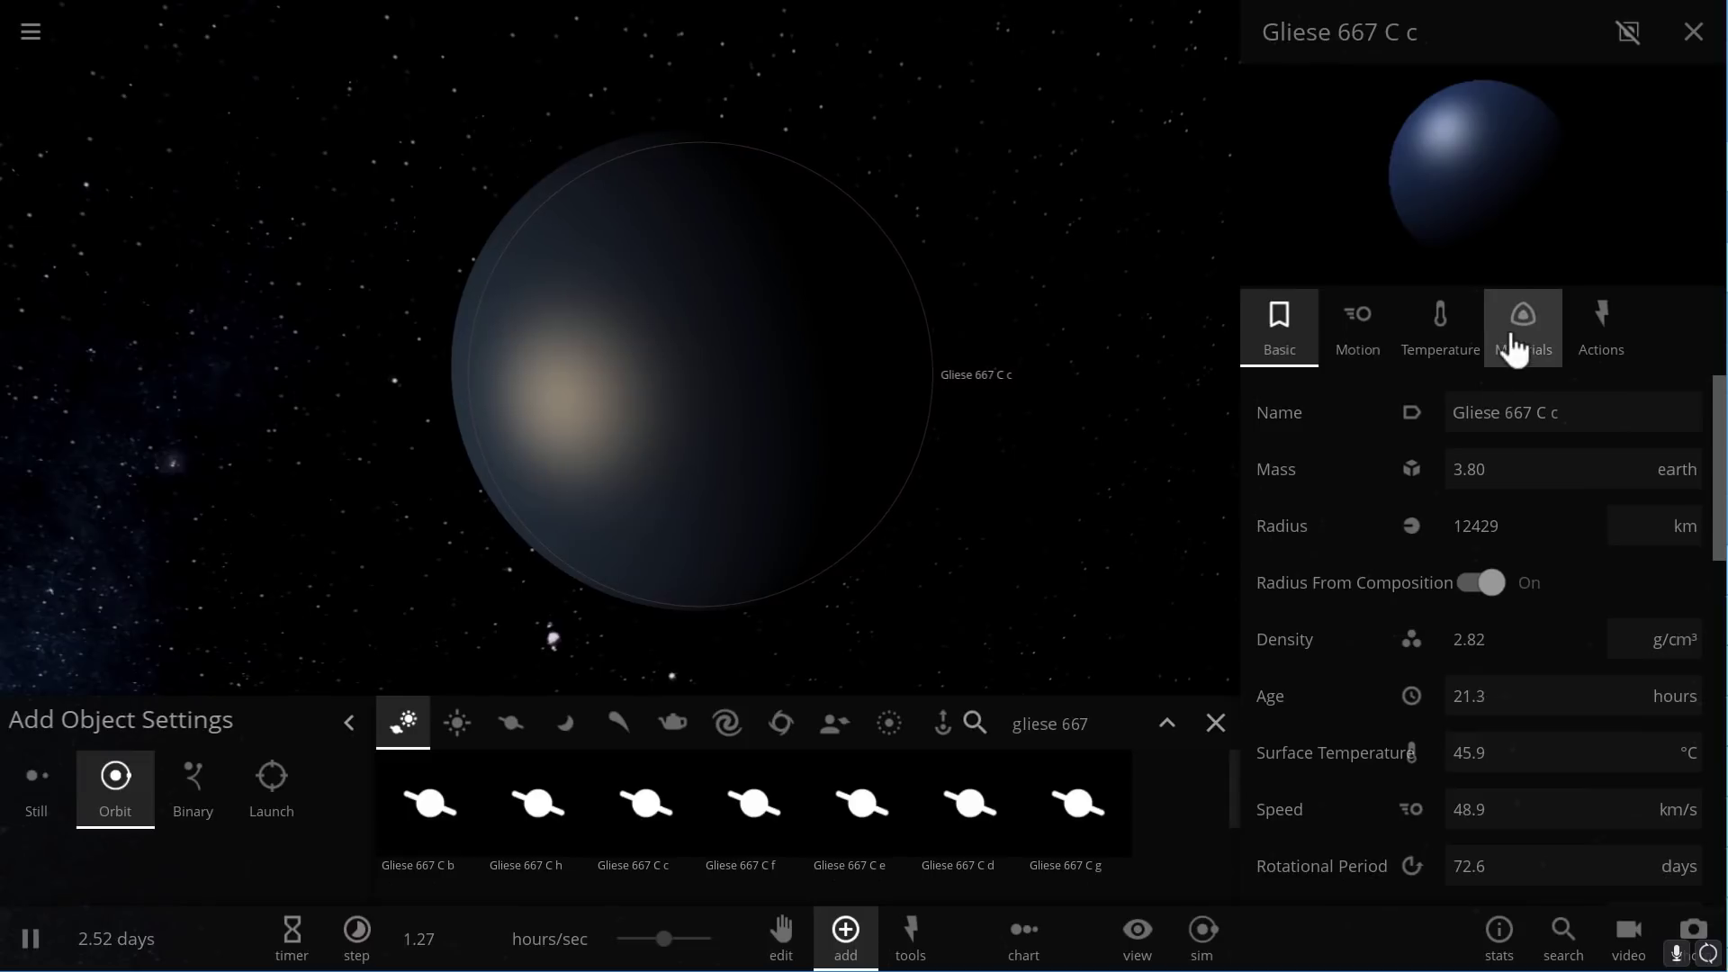
pyautogui.click(1516, 342)
pyautogui.scroll(-2, 1418, 550)
pyautogui.scroll(-6, 1418, 551)
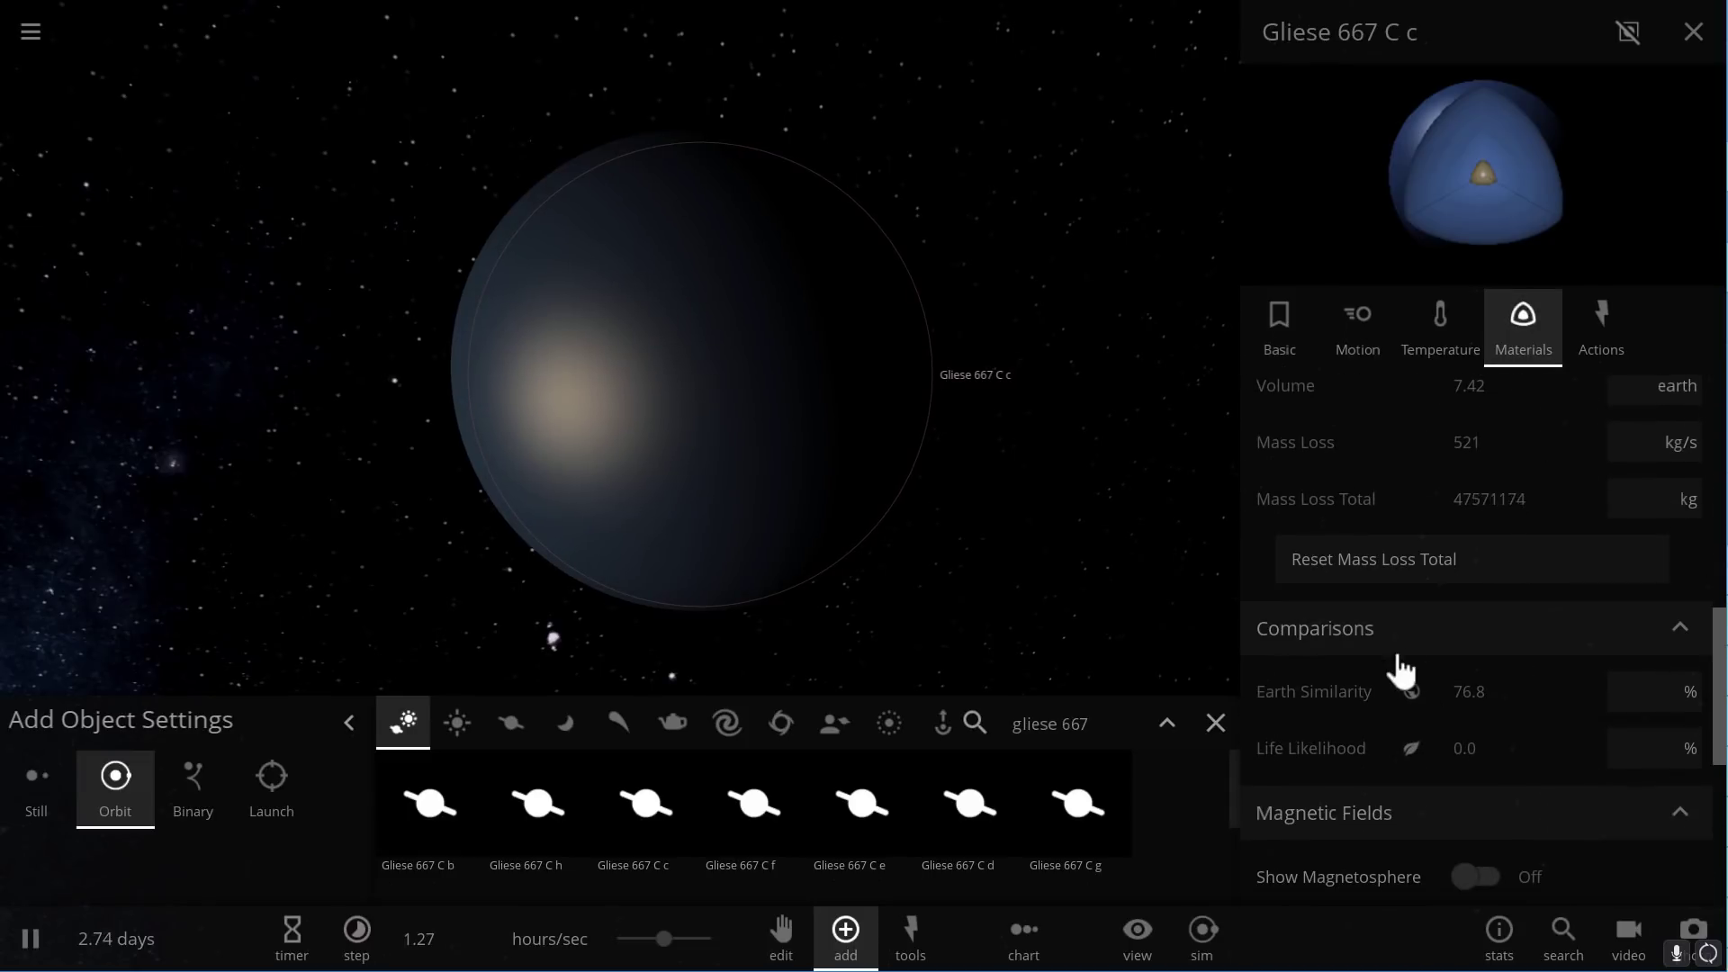
# Close the Add Object settings and examine Gliese 667 C c's orbit relative to its neighbouring planets h and f.
pyautogui.click(1214, 723)
pyautogui.scroll(-5, 1093, 664)
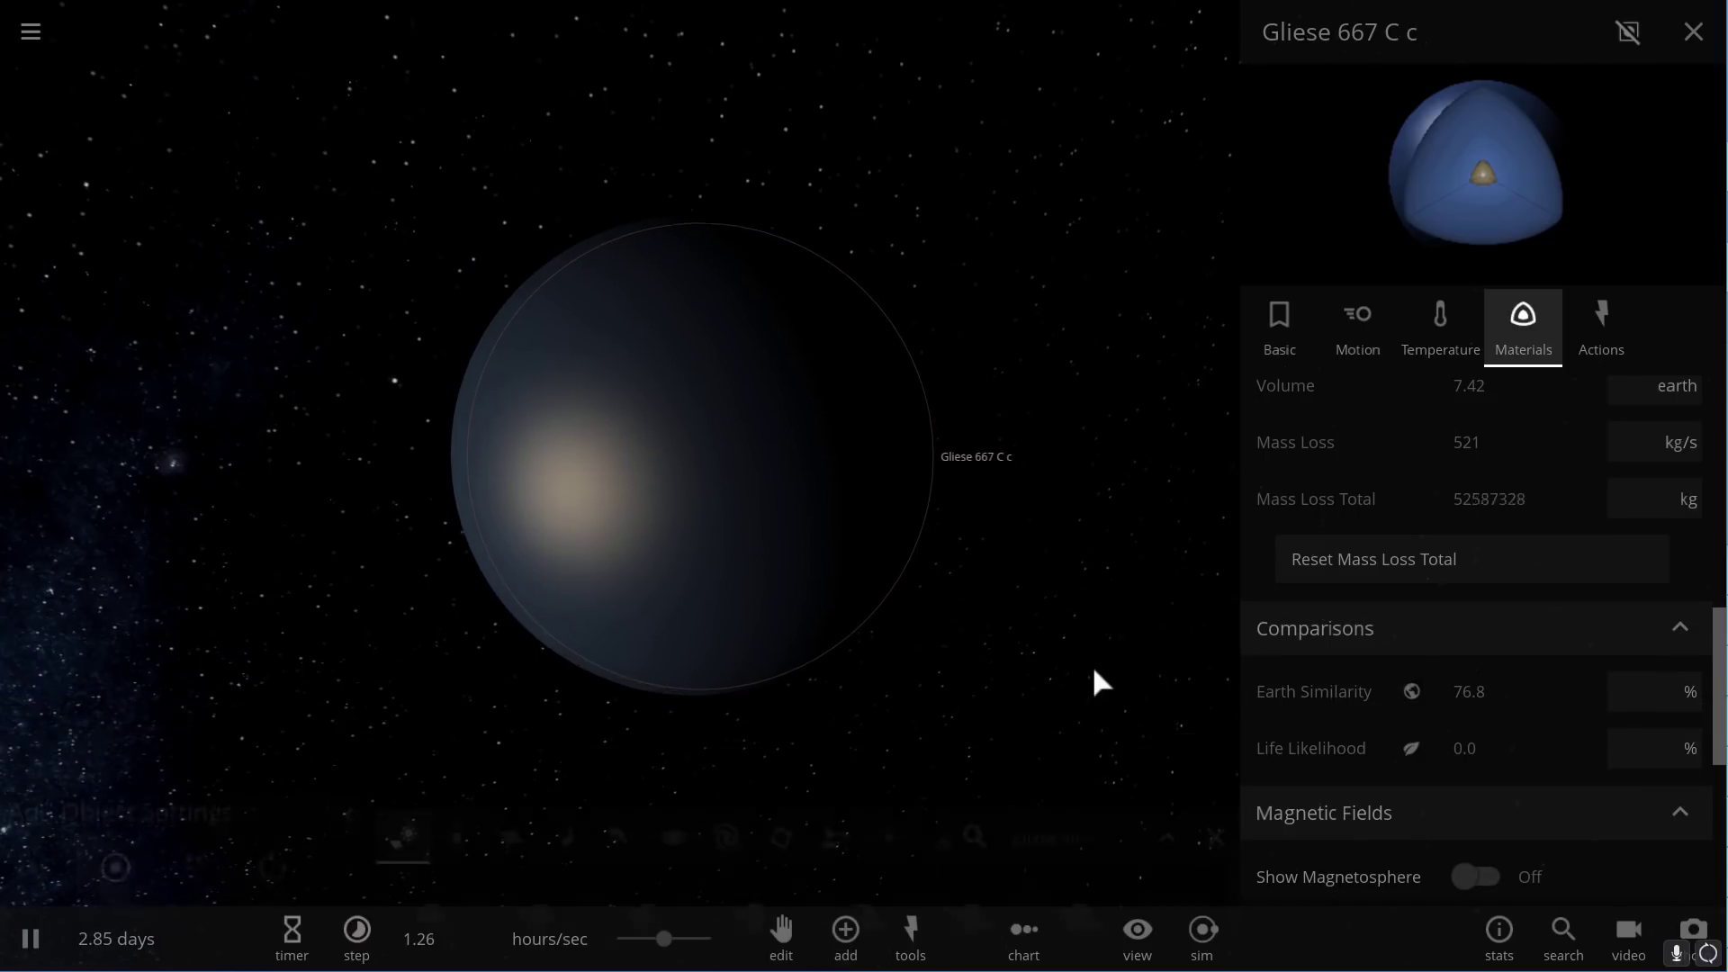
pyautogui.scroll(-8, 1038, 672)
pyautogui.moveTo(1017, 655); pyautogui.dragTo(982, 638)
pyautogui.scroll(-4, 917, 621)
pyautogui.moveTo(850, 586); pyautogui.dragTo(845, 575)
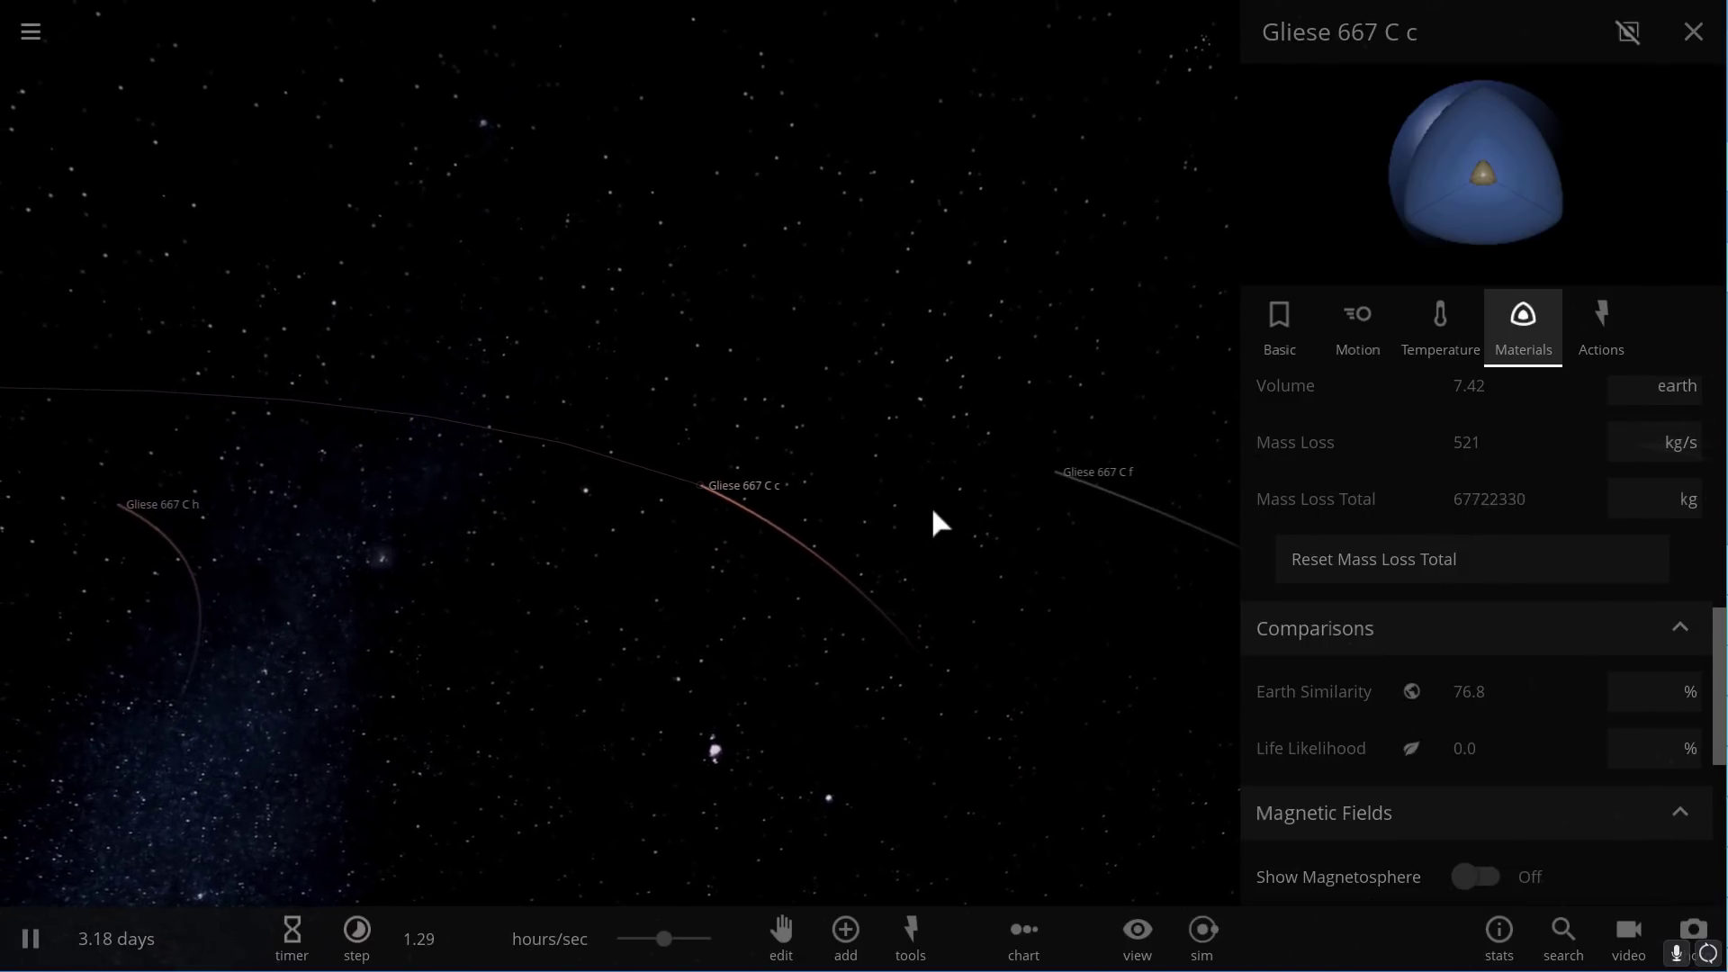
pyautogui.moveTo(1036, 538); pyautogui.dragTo(965, 534)
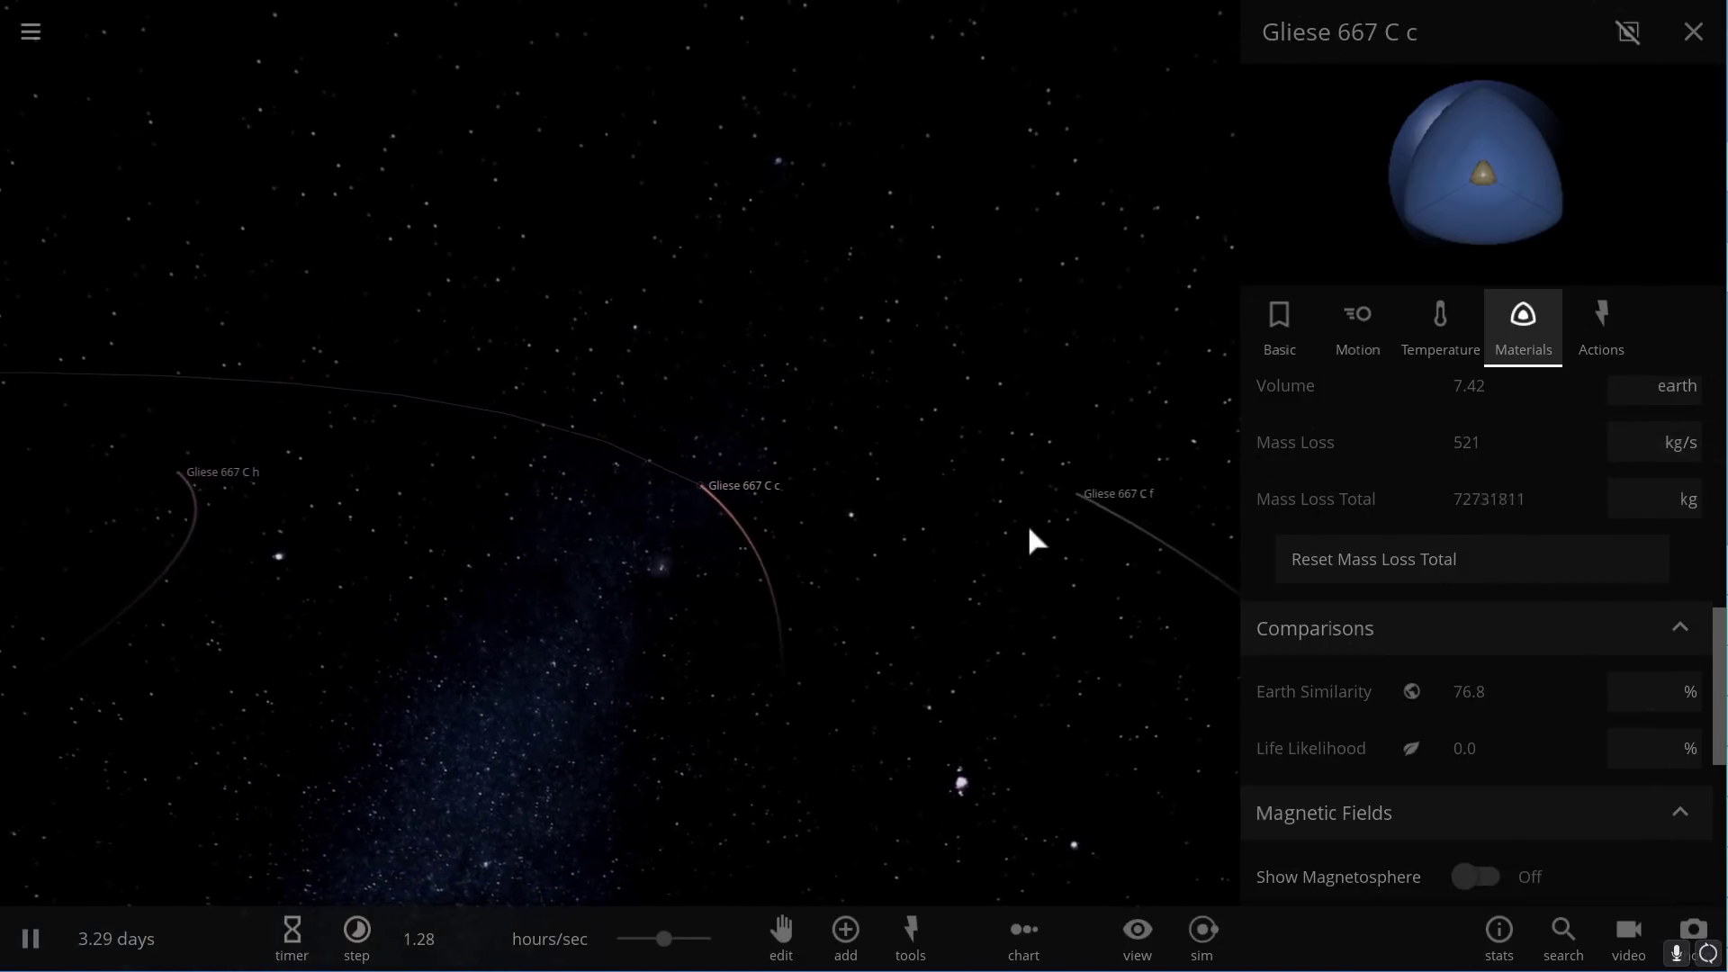
# Compare the Earth Similarity and Life Likelihood of Gliese 667 C f and Gliese 667 C e.
pyautogui.click(1078, 502)
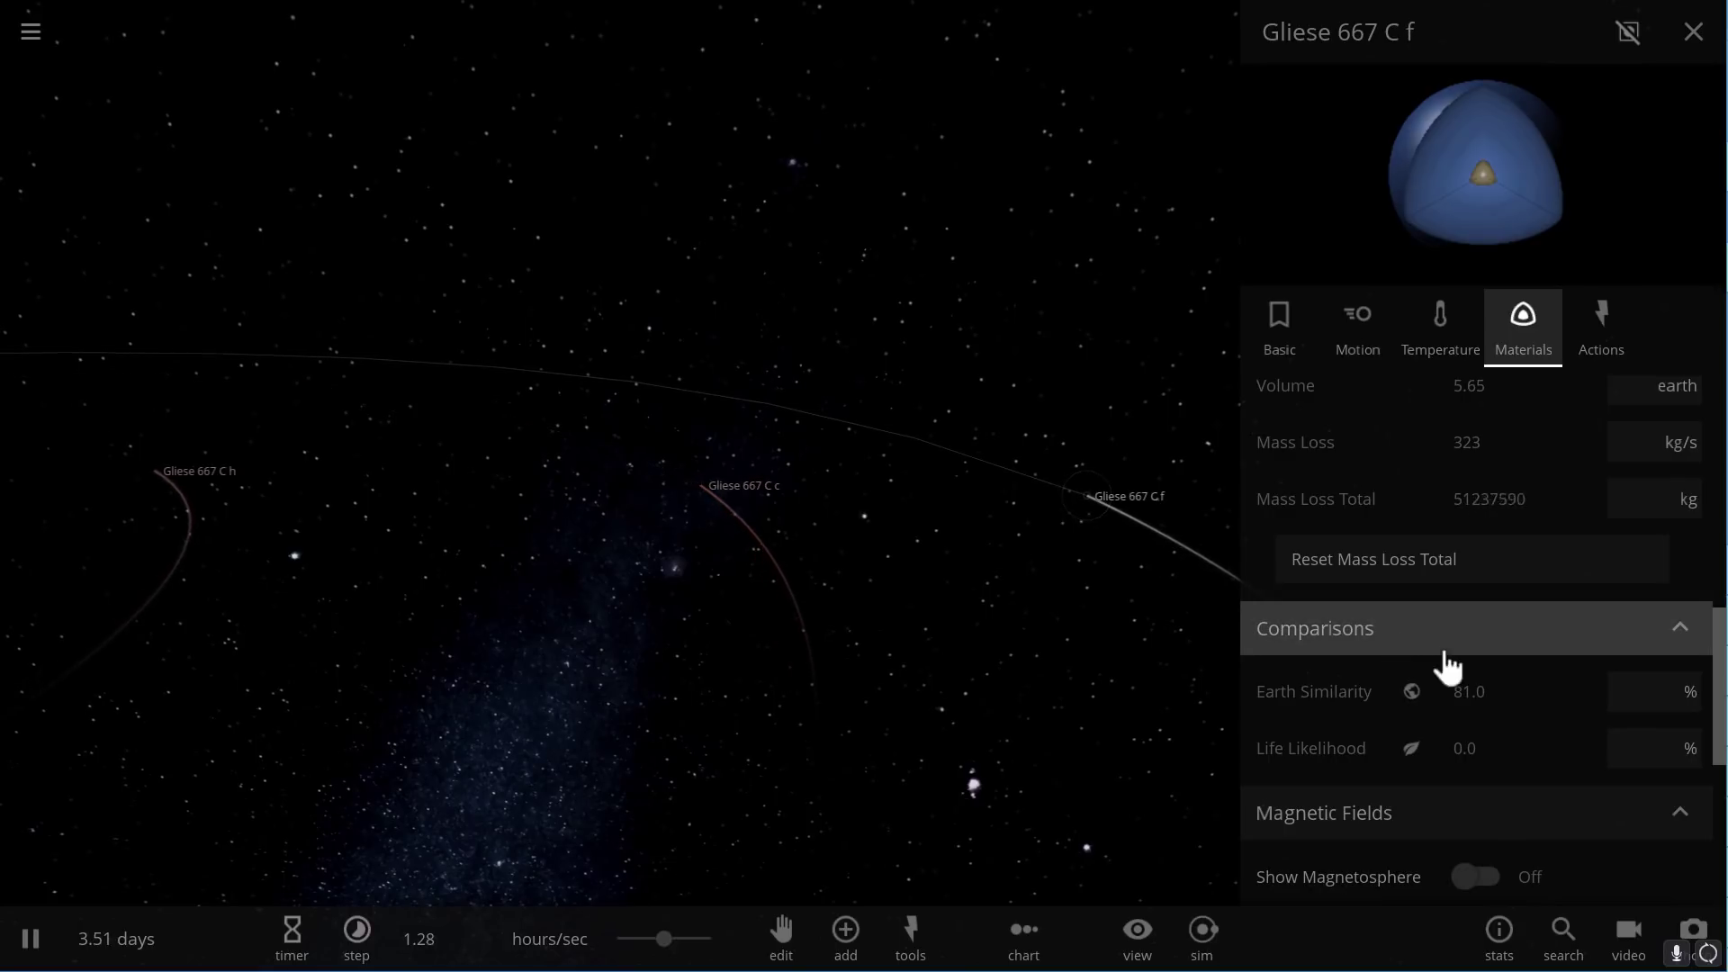
pyautogui.moveTo(1055, 608)
pyautogui.mouseDown()
pyautogui.moveTo(1160, 605)
pyautogui.moveTo(1296, 504)
pyautogui.mouseUp()
pyautogui.scroll(-2, 1116, 522)
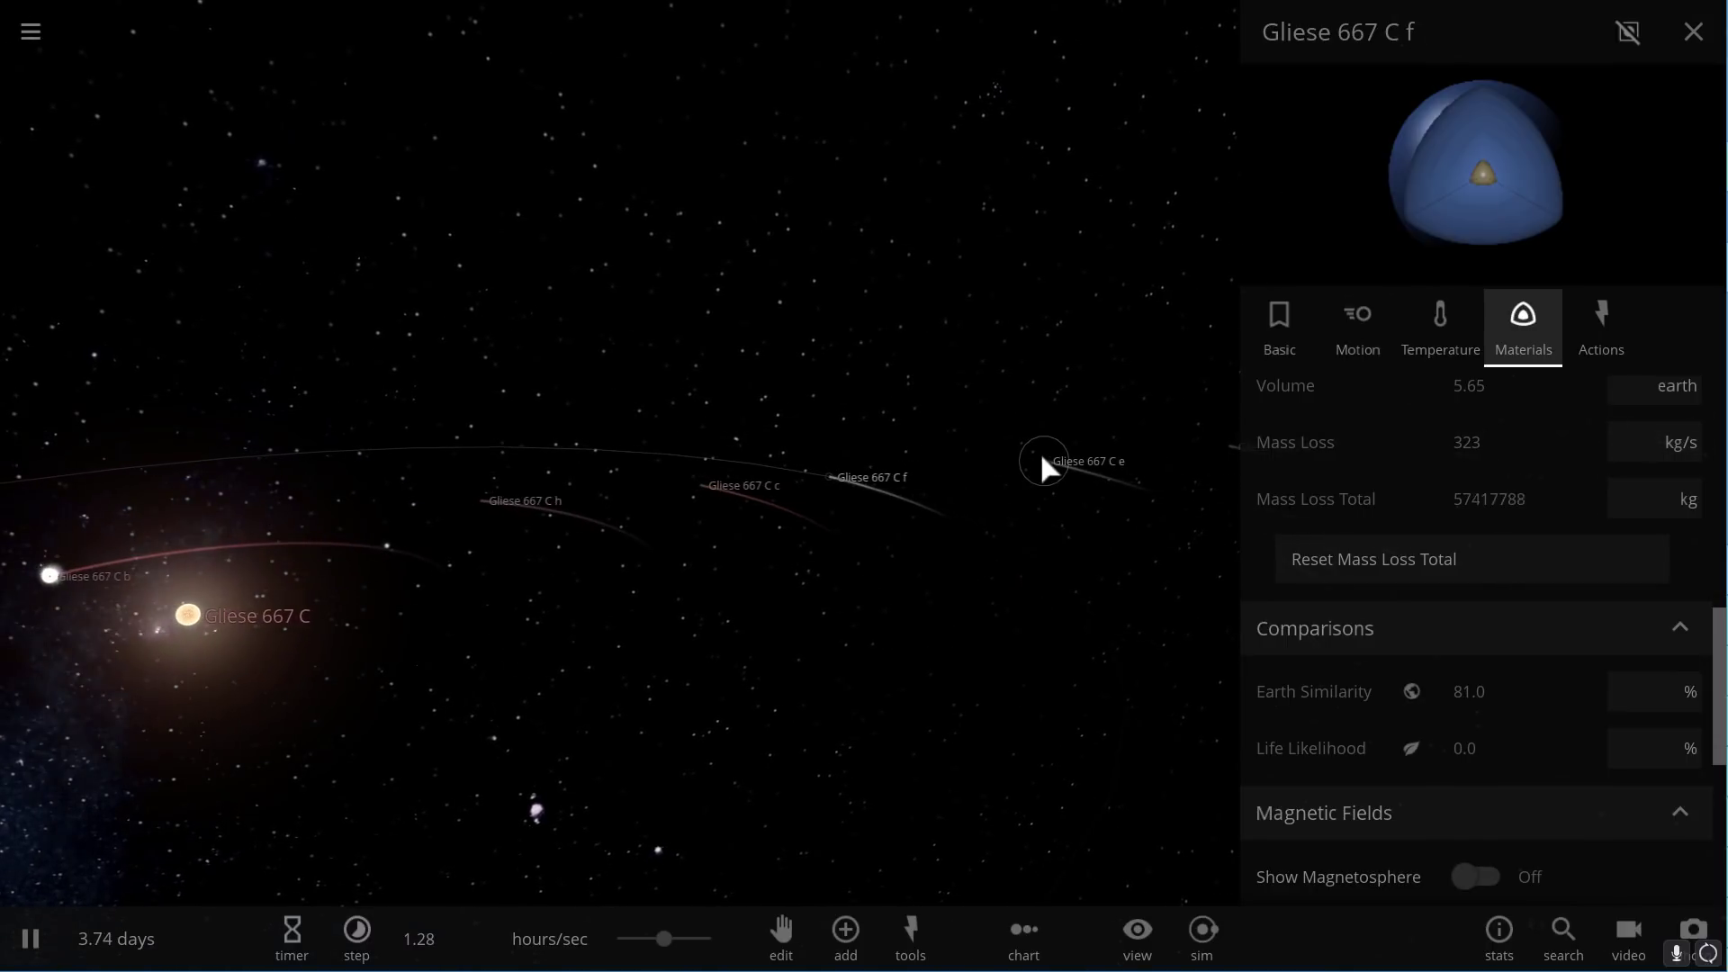
pyautogui.click(1041, 457)
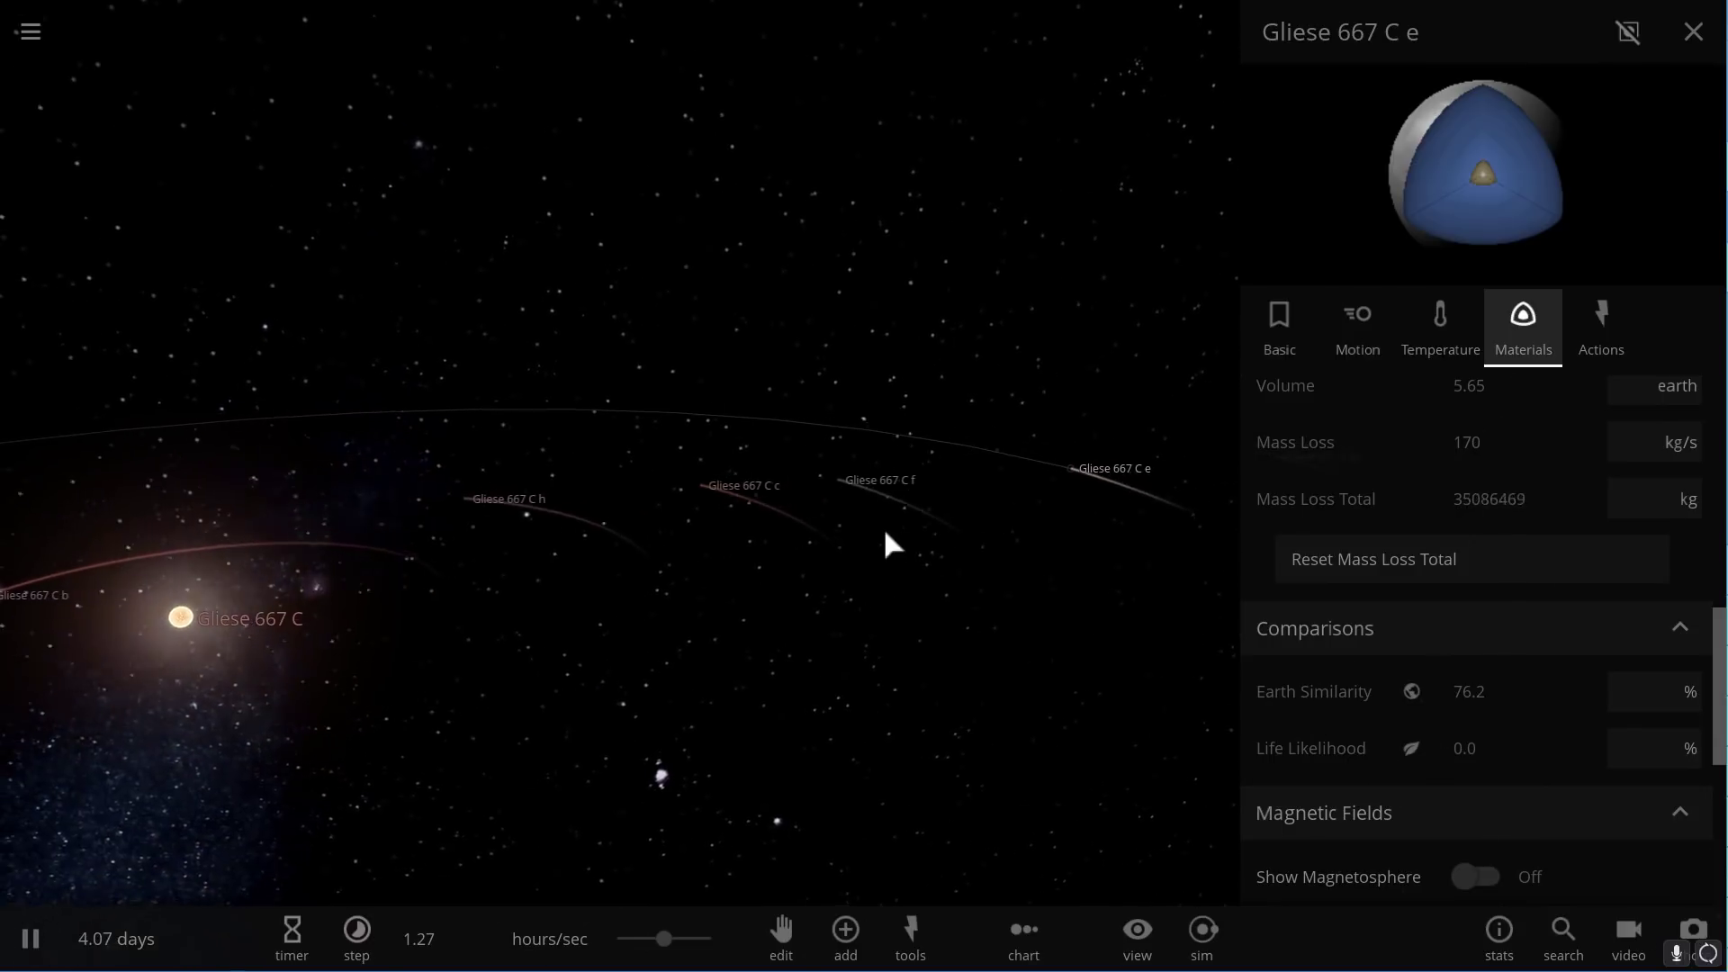
pyautogui.click(845, 483)
pyautogui.click(1097, 479)
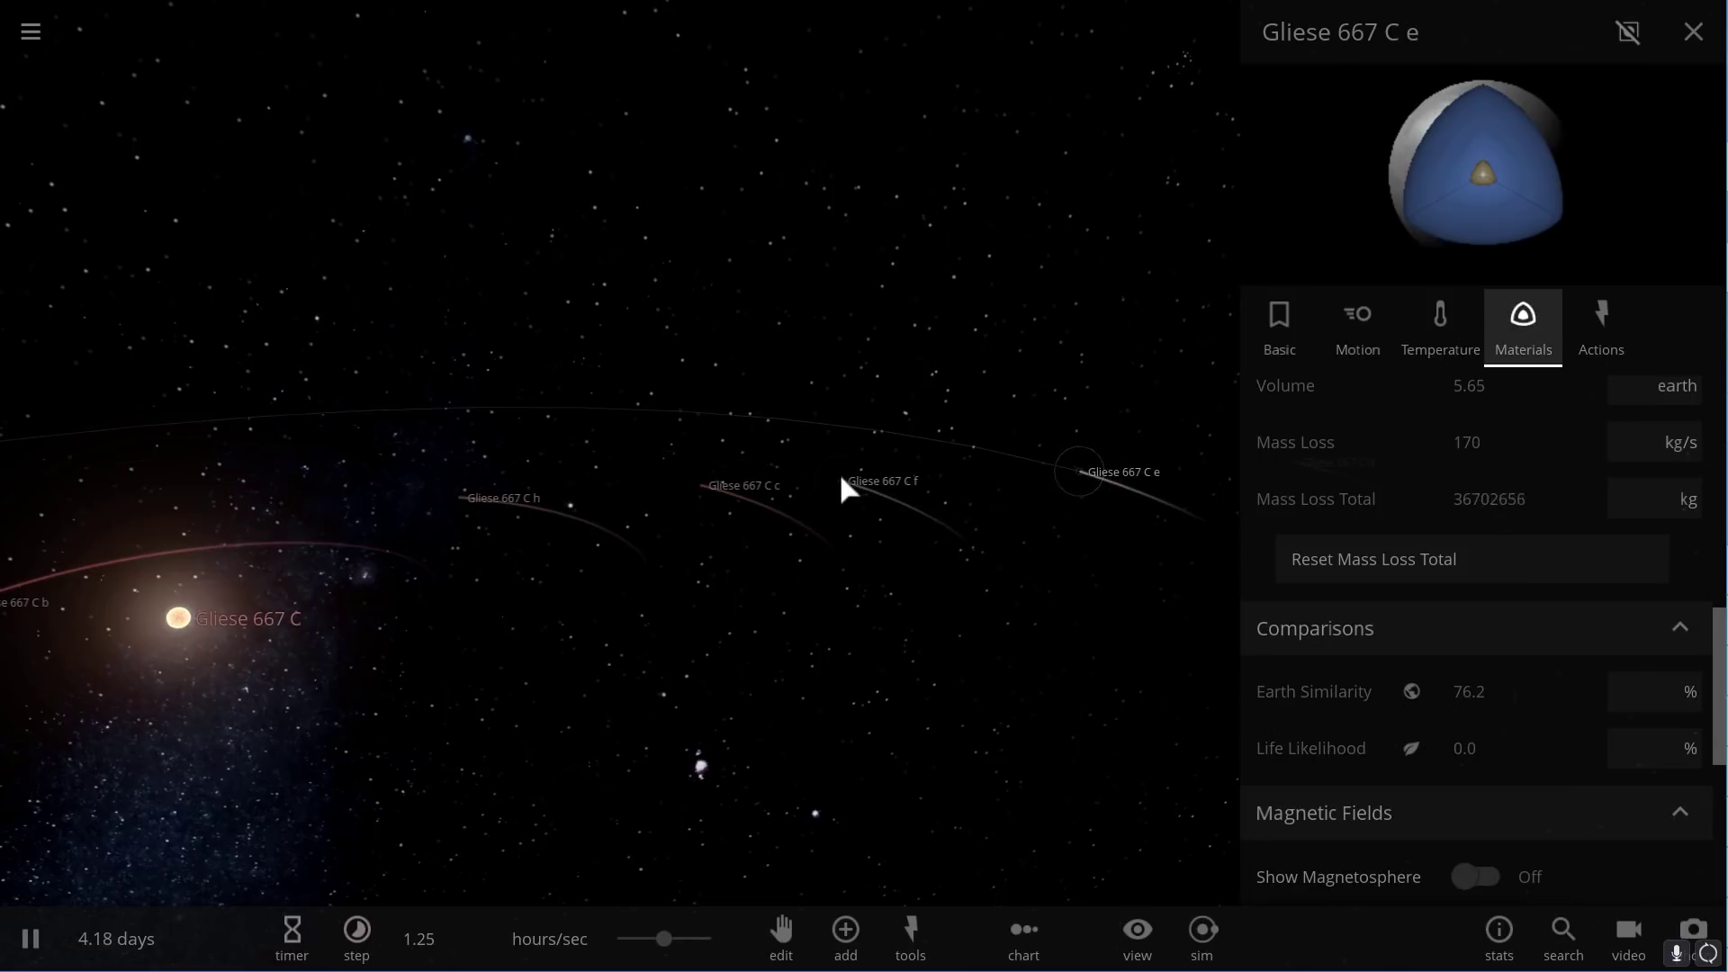
pyautogui.click(839, 478)
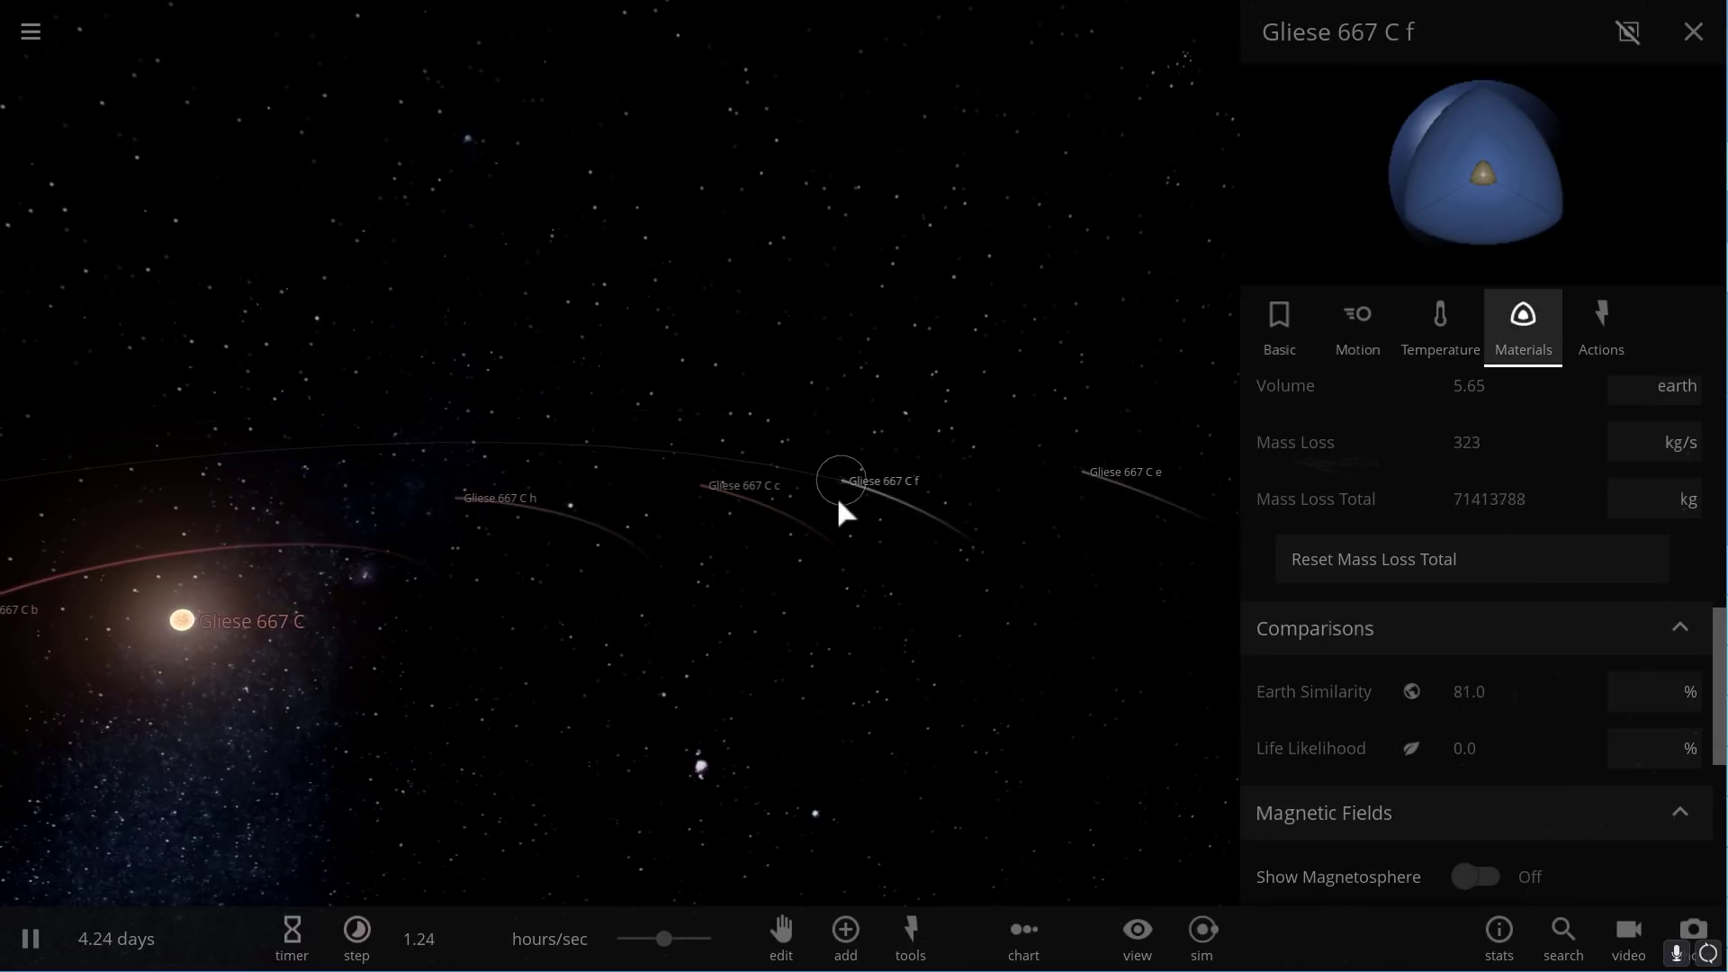
# Focus on Gliese 667 C c and examine the planet's surface up close.
pyautogui.doubleClick(690, 493)
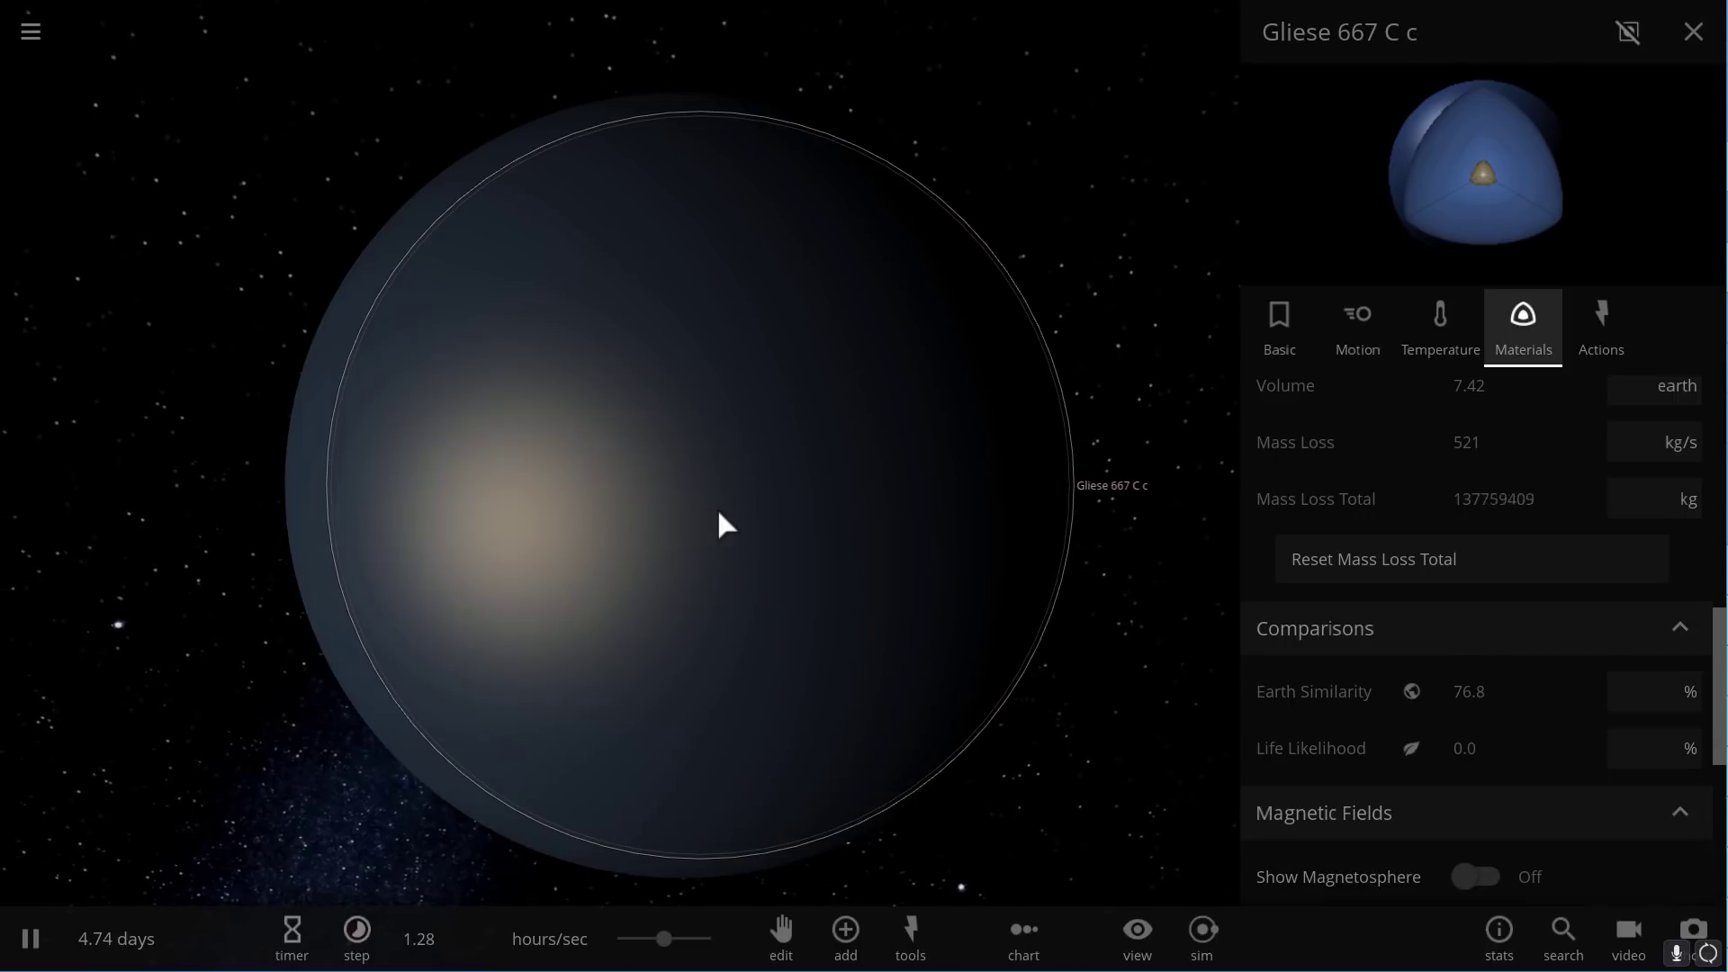
pyautogui.scroll(3, 716, 506)
pyautogui.scroll(-3, 716, 506)
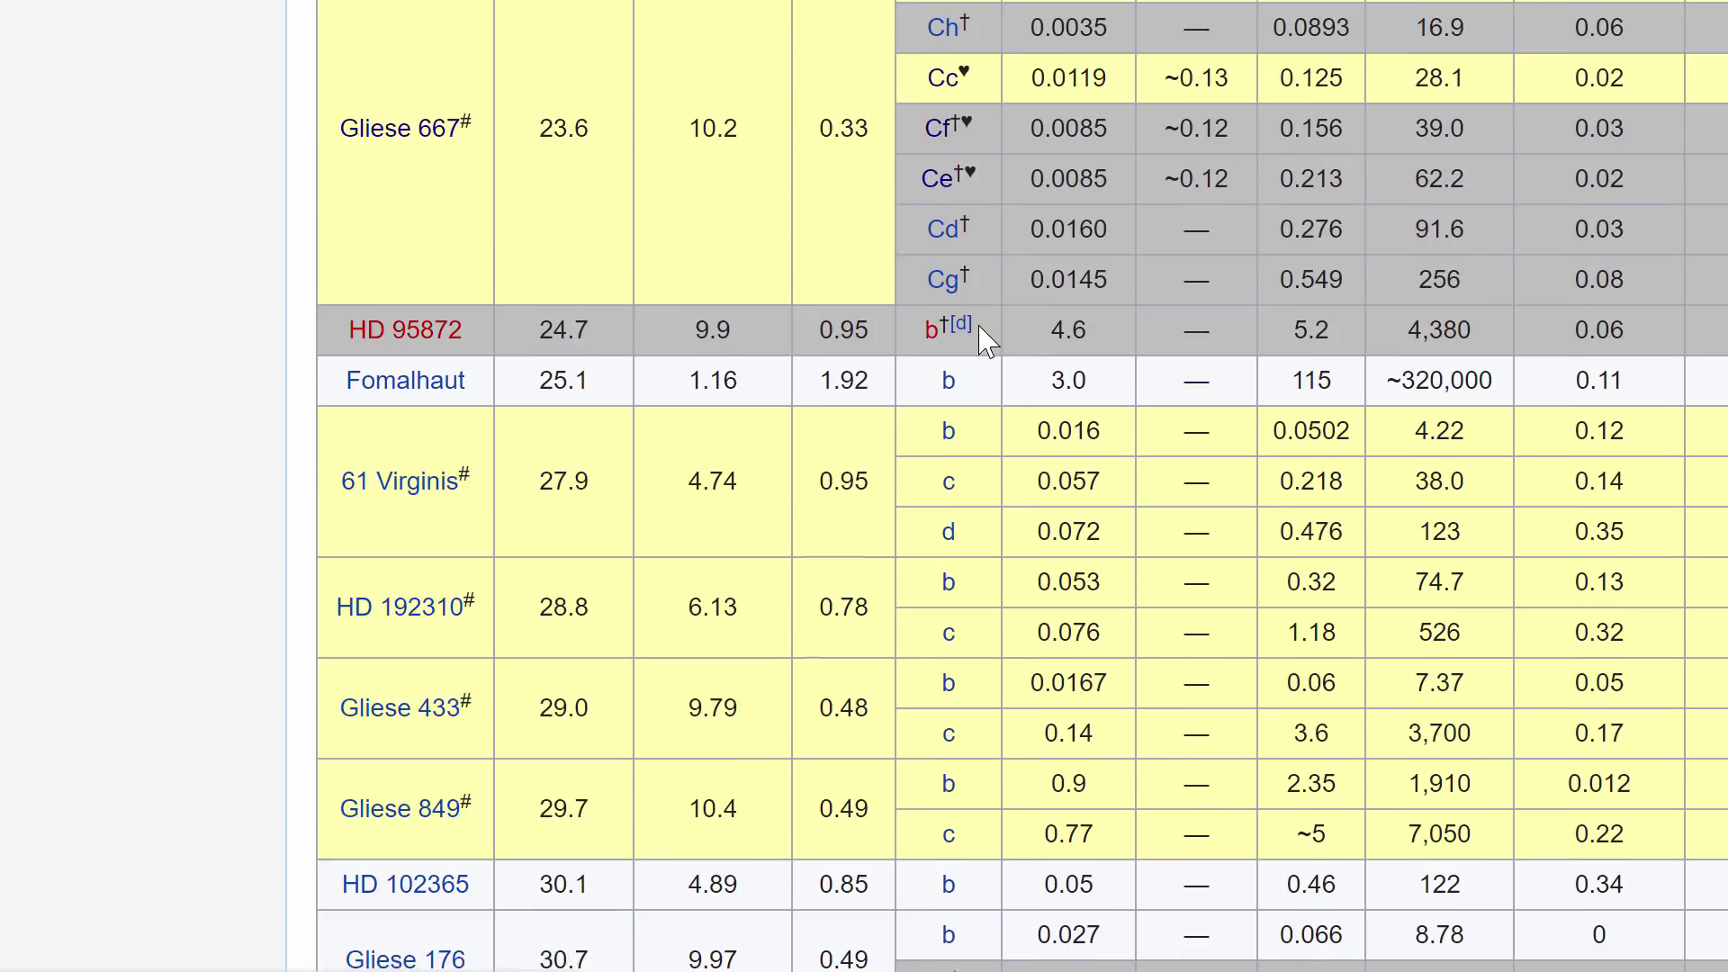
# Switch to the browser's list of nearby exoplanets and look for potentially habitable candidates beyond Gliese 667.
pyautogui.scroll(-2, 987, 340)
pyautogui.scroll(-8, 987, 340)
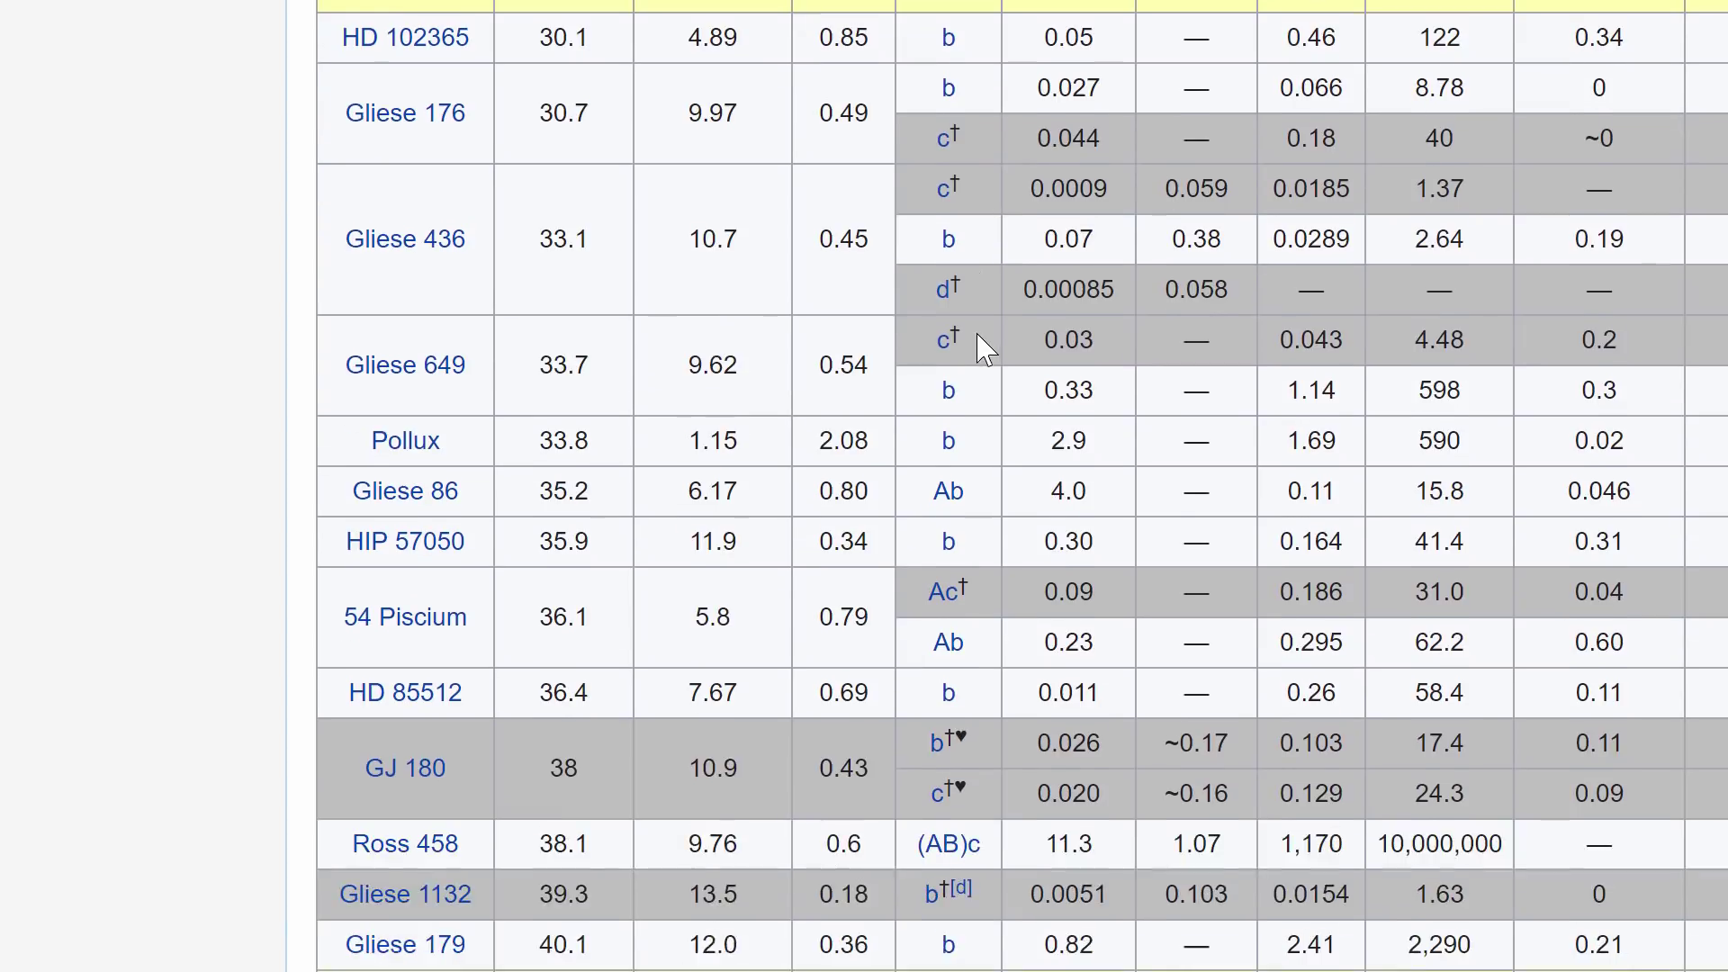
pyautogui.scroll(-1, 958, 565)
pyautogui.scroll(-3, 987, 410)
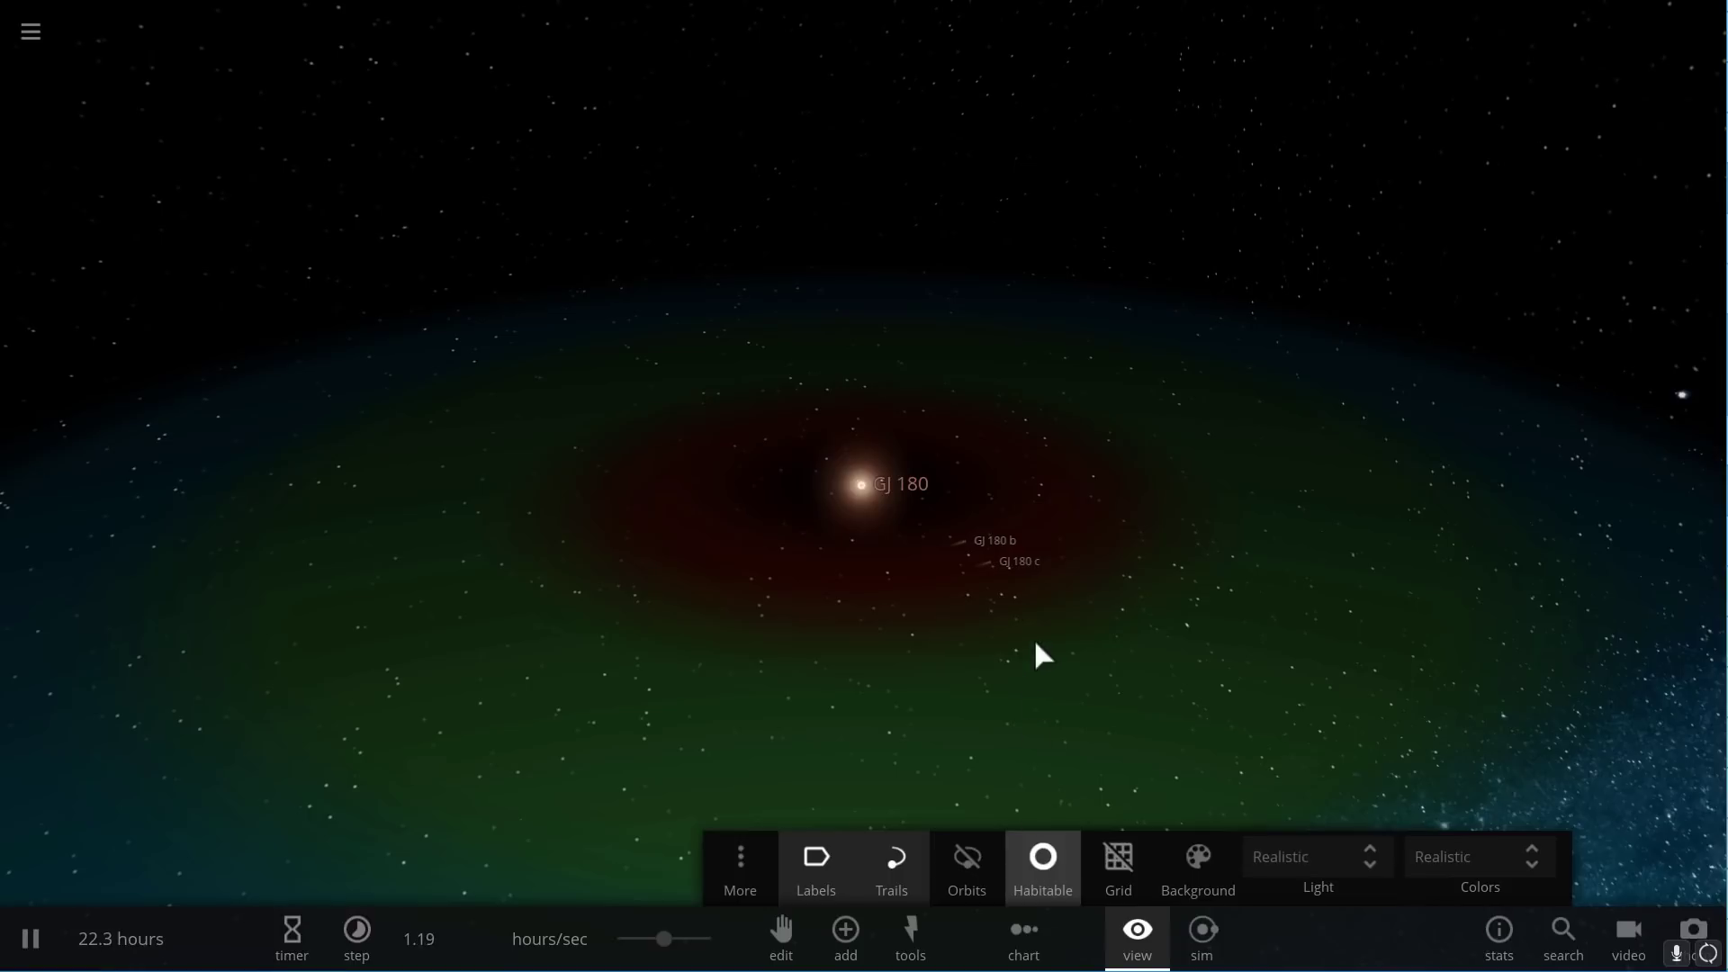
# Examine the orbits of GJ 180 b and GJ 180 c relative to the star's habitable zone.
pyautogui.moveTo(1036, 639)
pyautogui.mouseDown()
pyautogui.moveTo(1203, 629)
pyautogui.moveTo(1203, 612)
pyautogui.moveTo(1043, 606)
pyautogui.mouseUp()
pyautogui.scroll(3, 1203, 612)
pyautogui.scroll(3, 1043, 605)
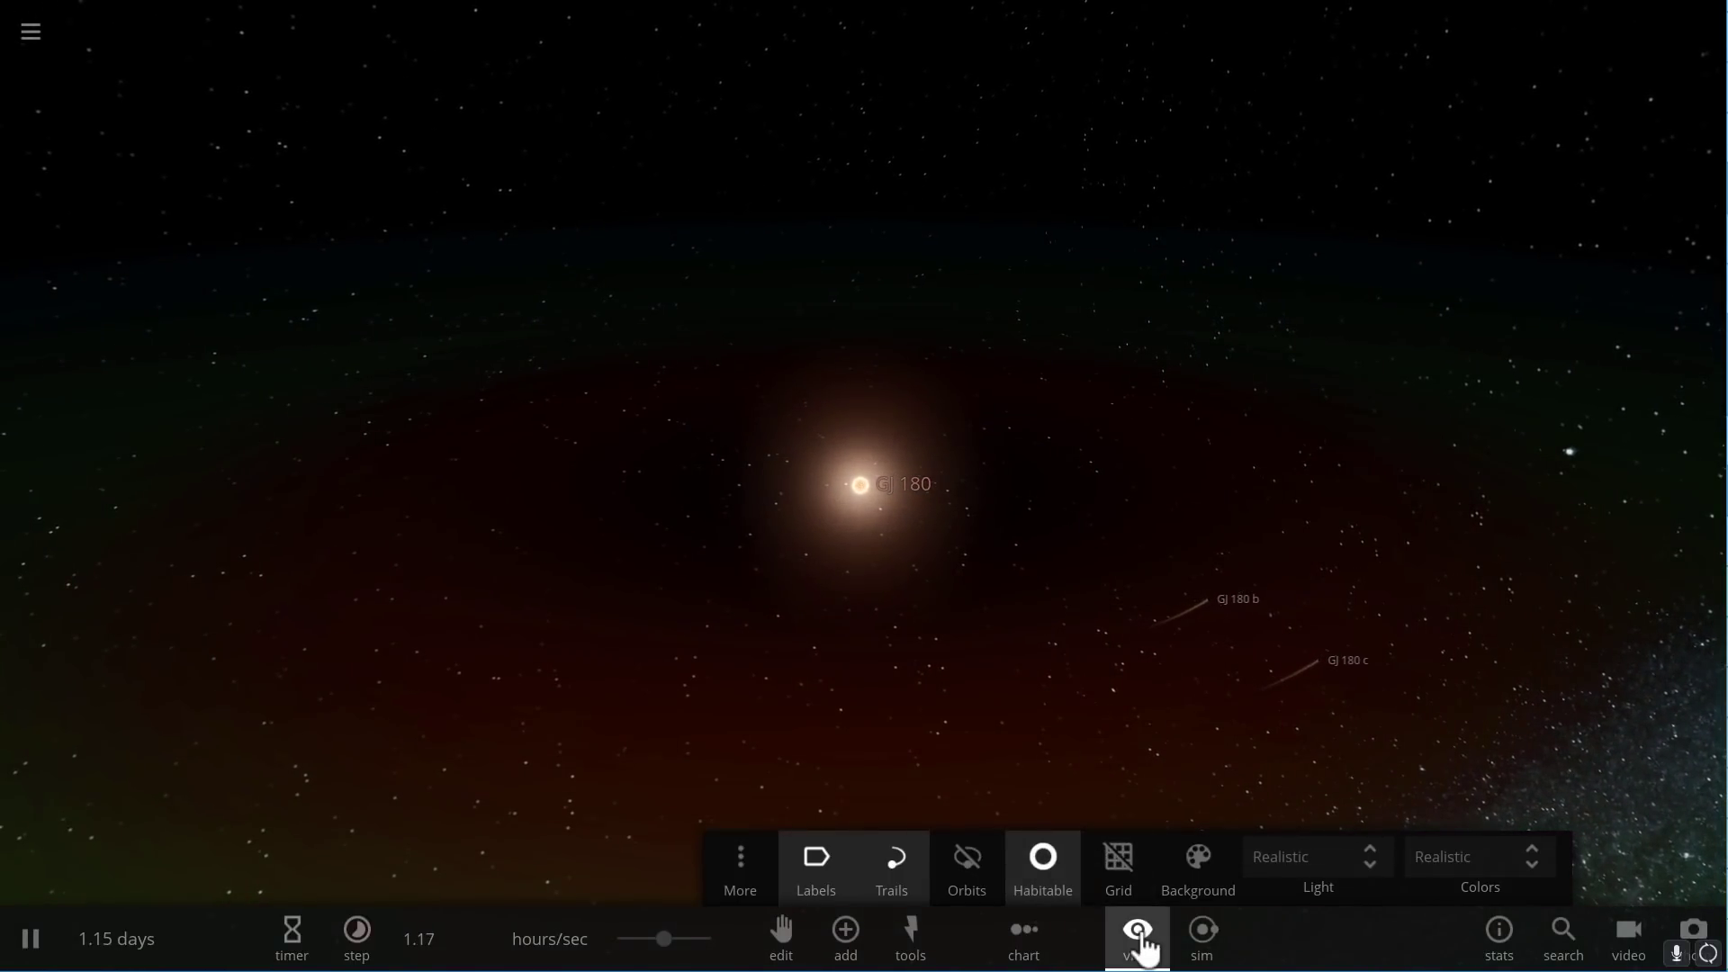
# Open GJ 180 b's material properties and compare its Earth Similarity and Life Likelihood with those of GJ 180 c.
pyautogui.click(1211, 606)
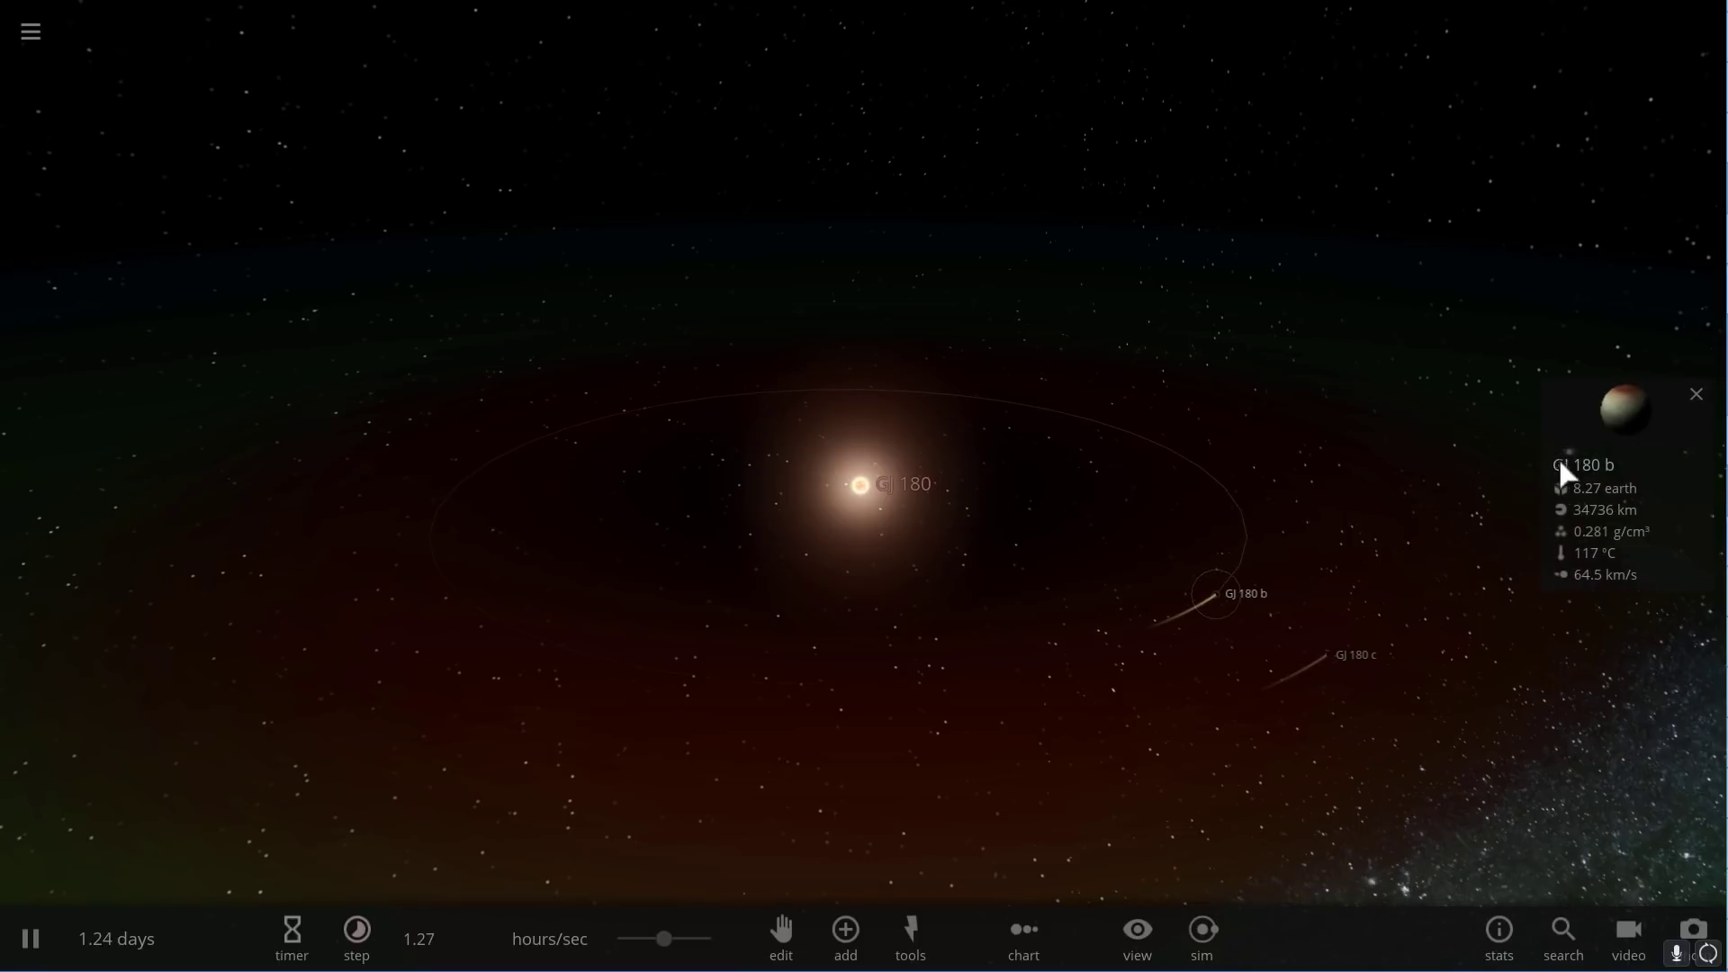
pyautogui.click(1594, 423)
pyautogui.click(1517, 344)
pyautogui.scroll(-3, 1496, 490)
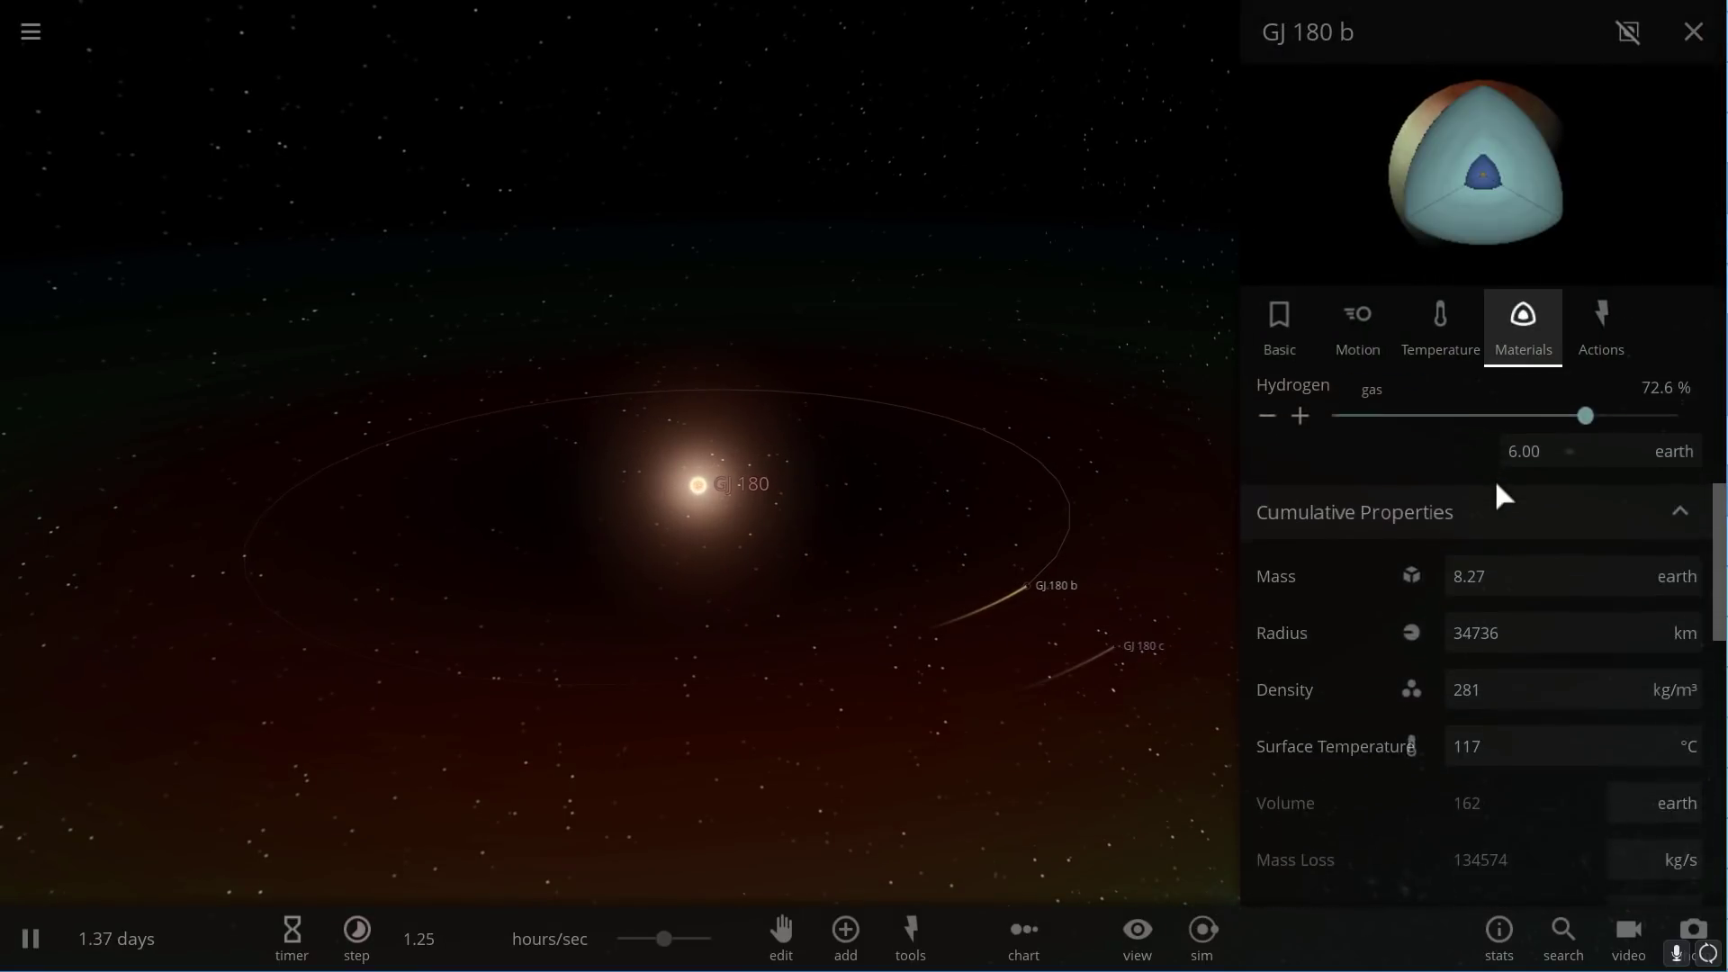
pyautogui.scroll(-4, 1497, 490)
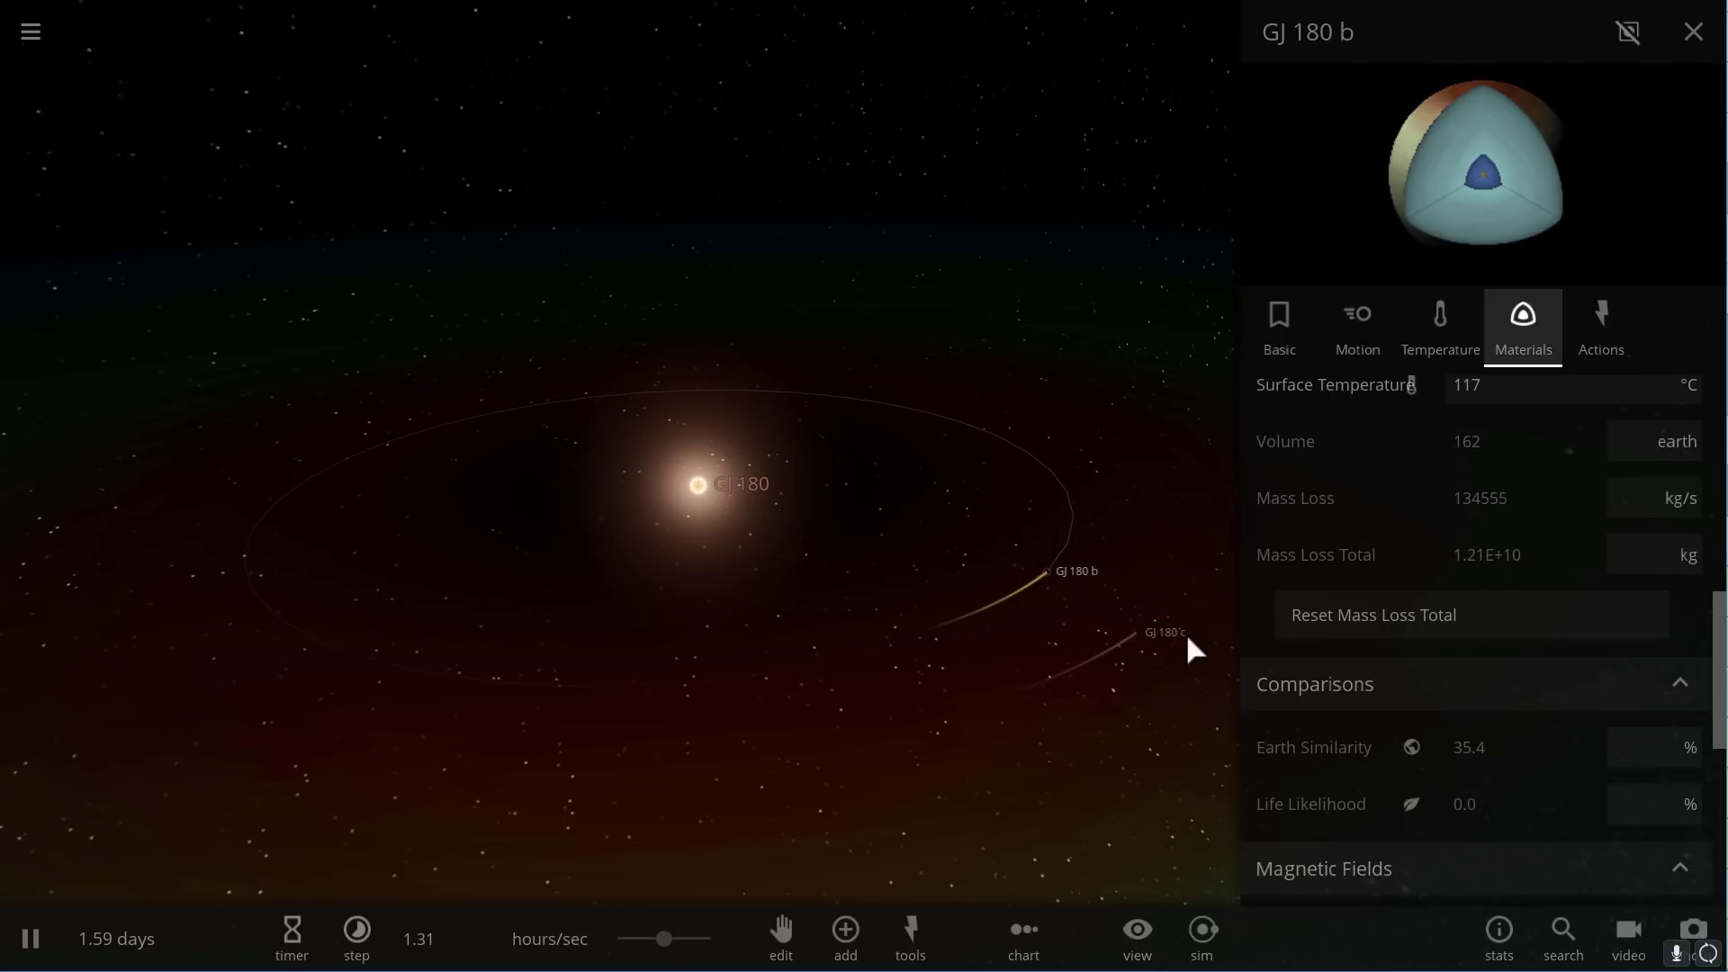
pyautogui.click(1149, 632)
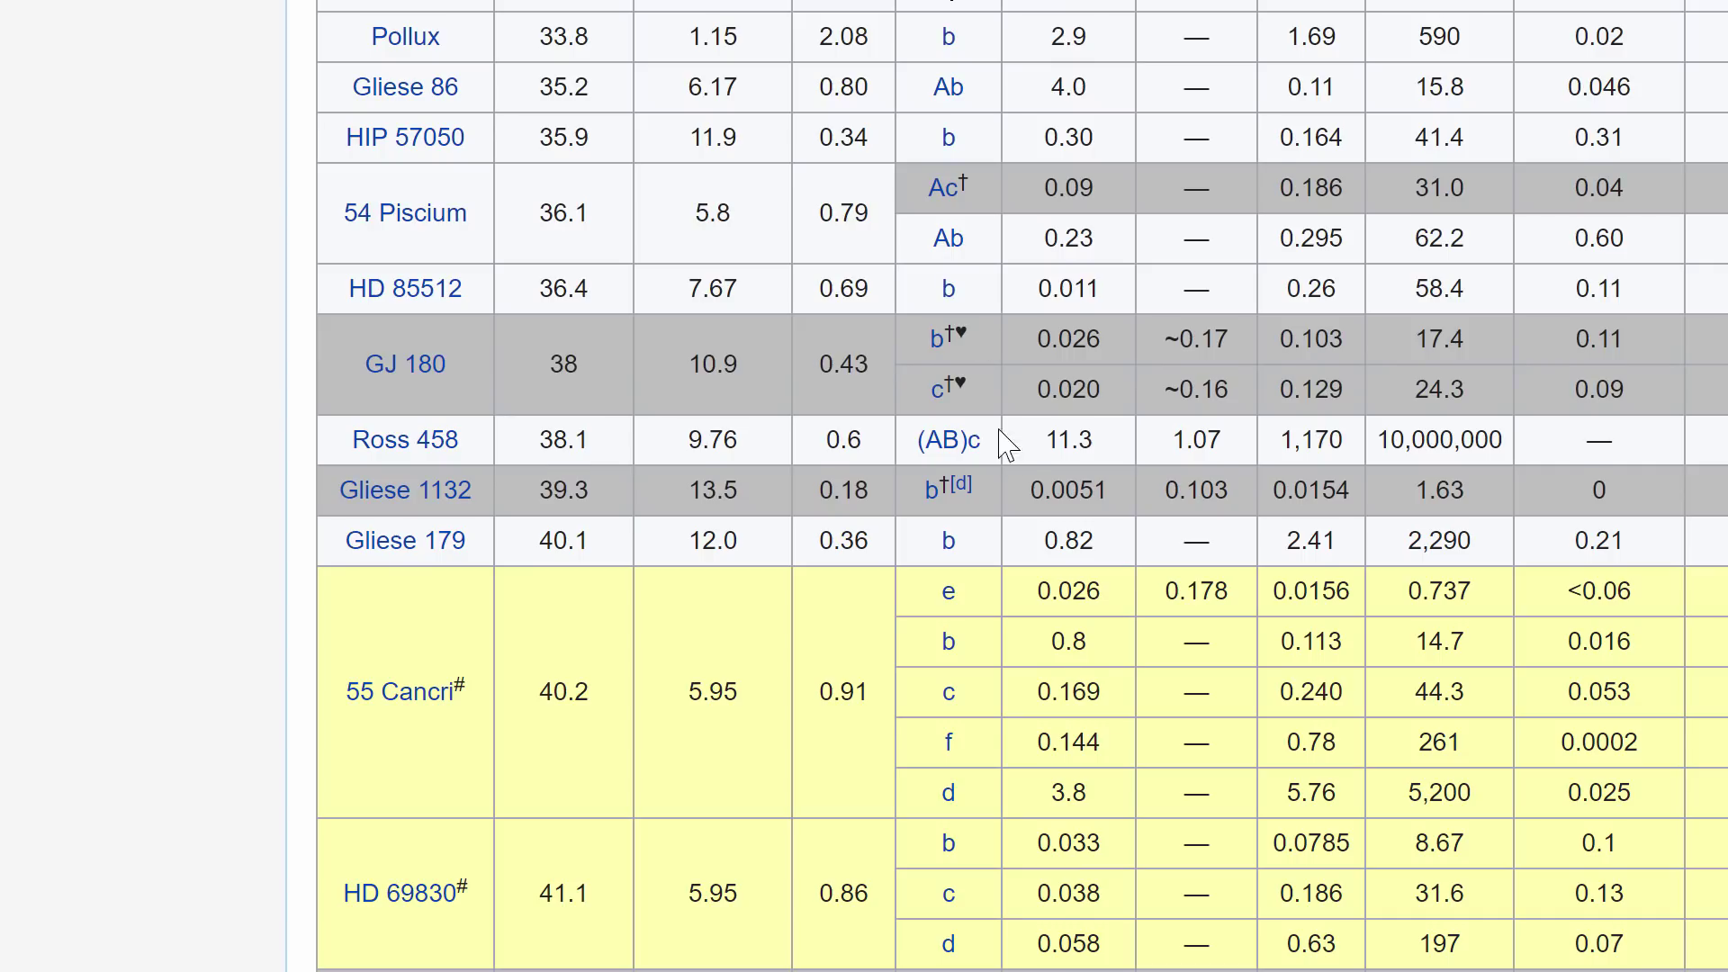
# Look through the browser's exoplanet list beyond GJ 180 for further potentially habitable planets.
pyautogui.scroll(-5, 1010, 440)
pyautogui.scroll(-1, 1026, 487)
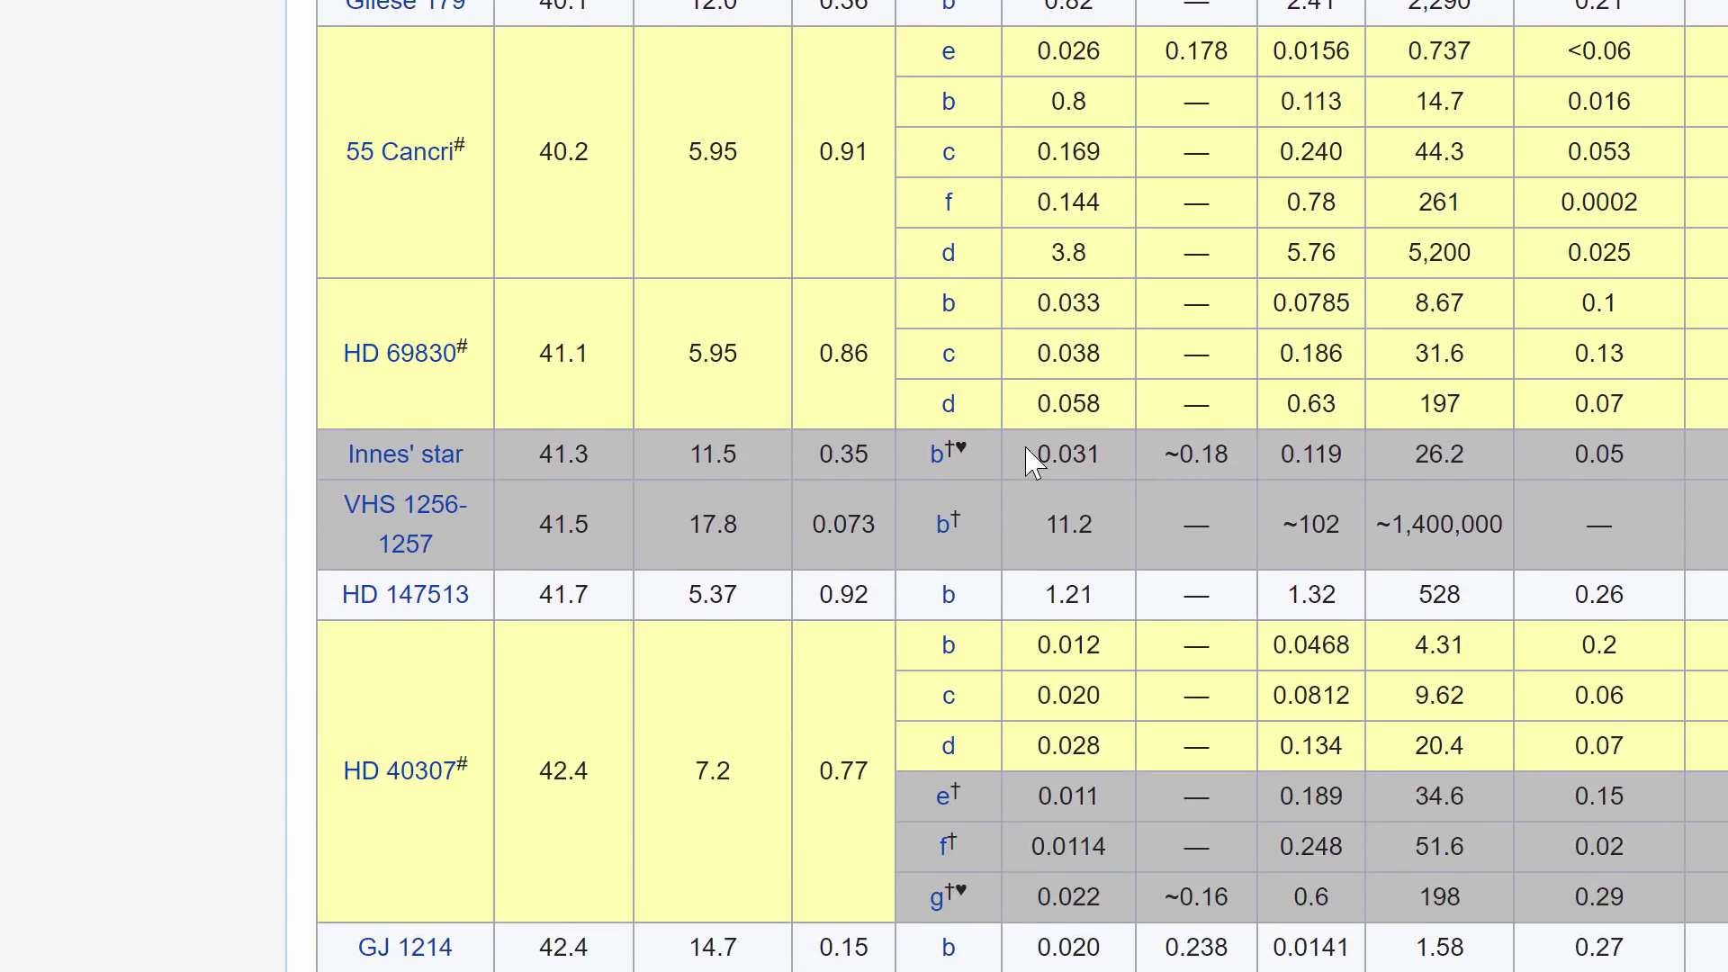
pyautogui.scroll(-8, 984, 454)
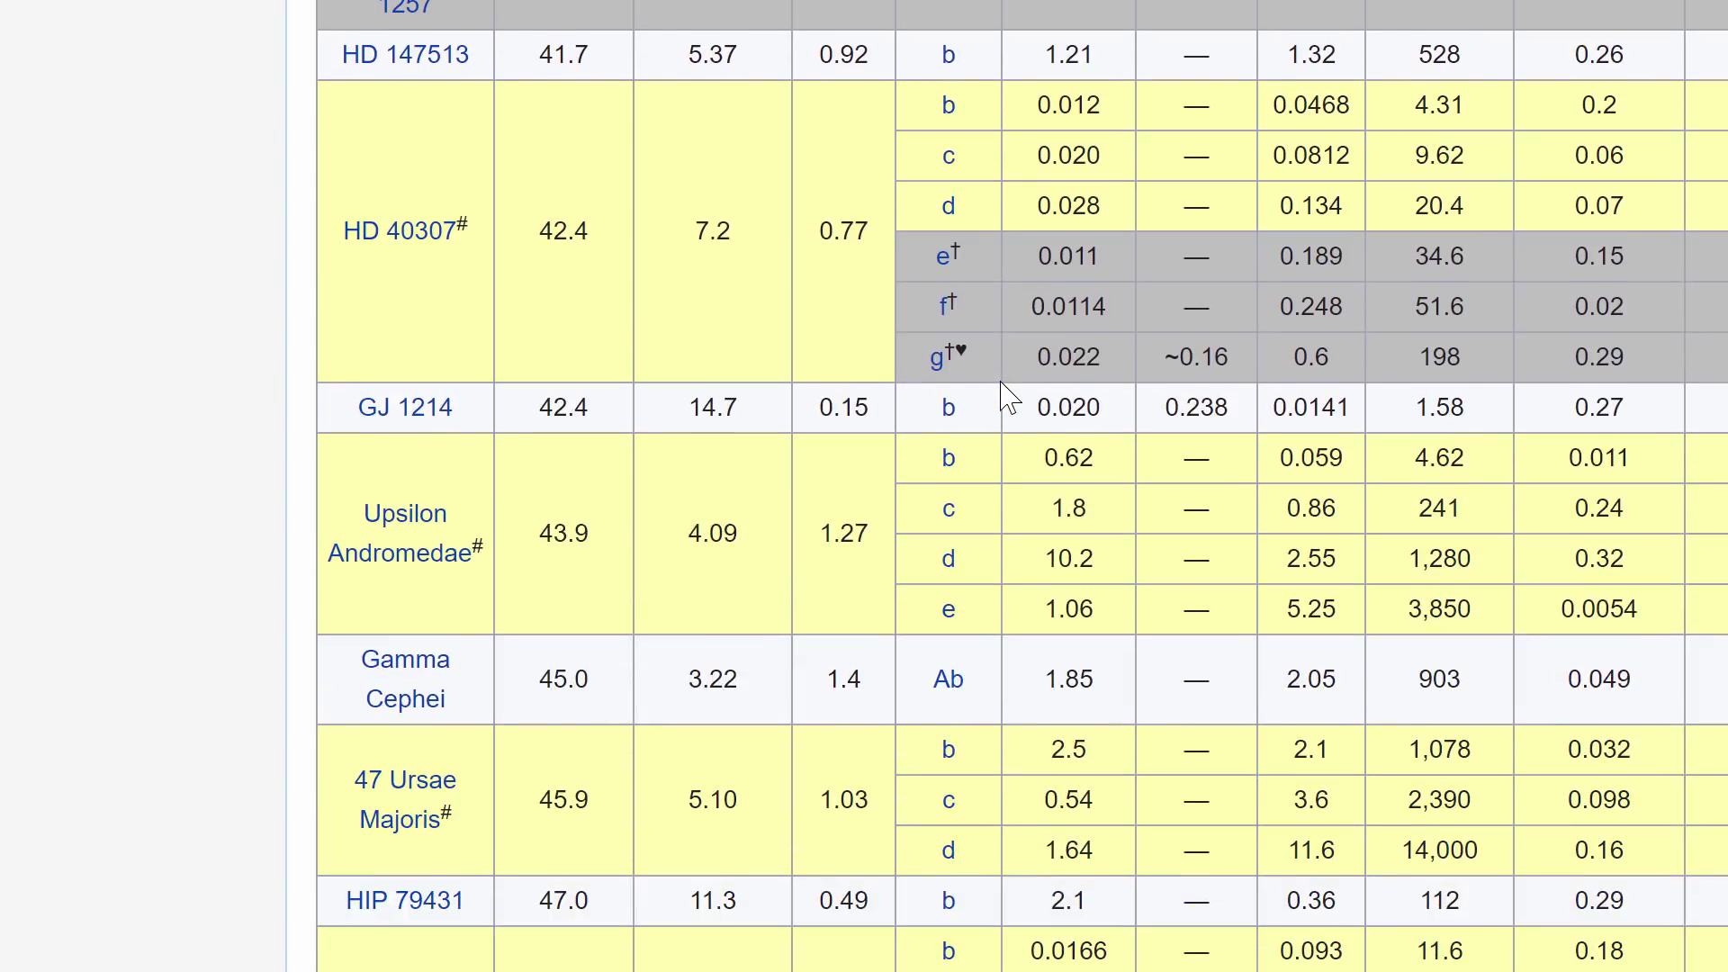
pyautogui.scroll(-6, 1008, 396)
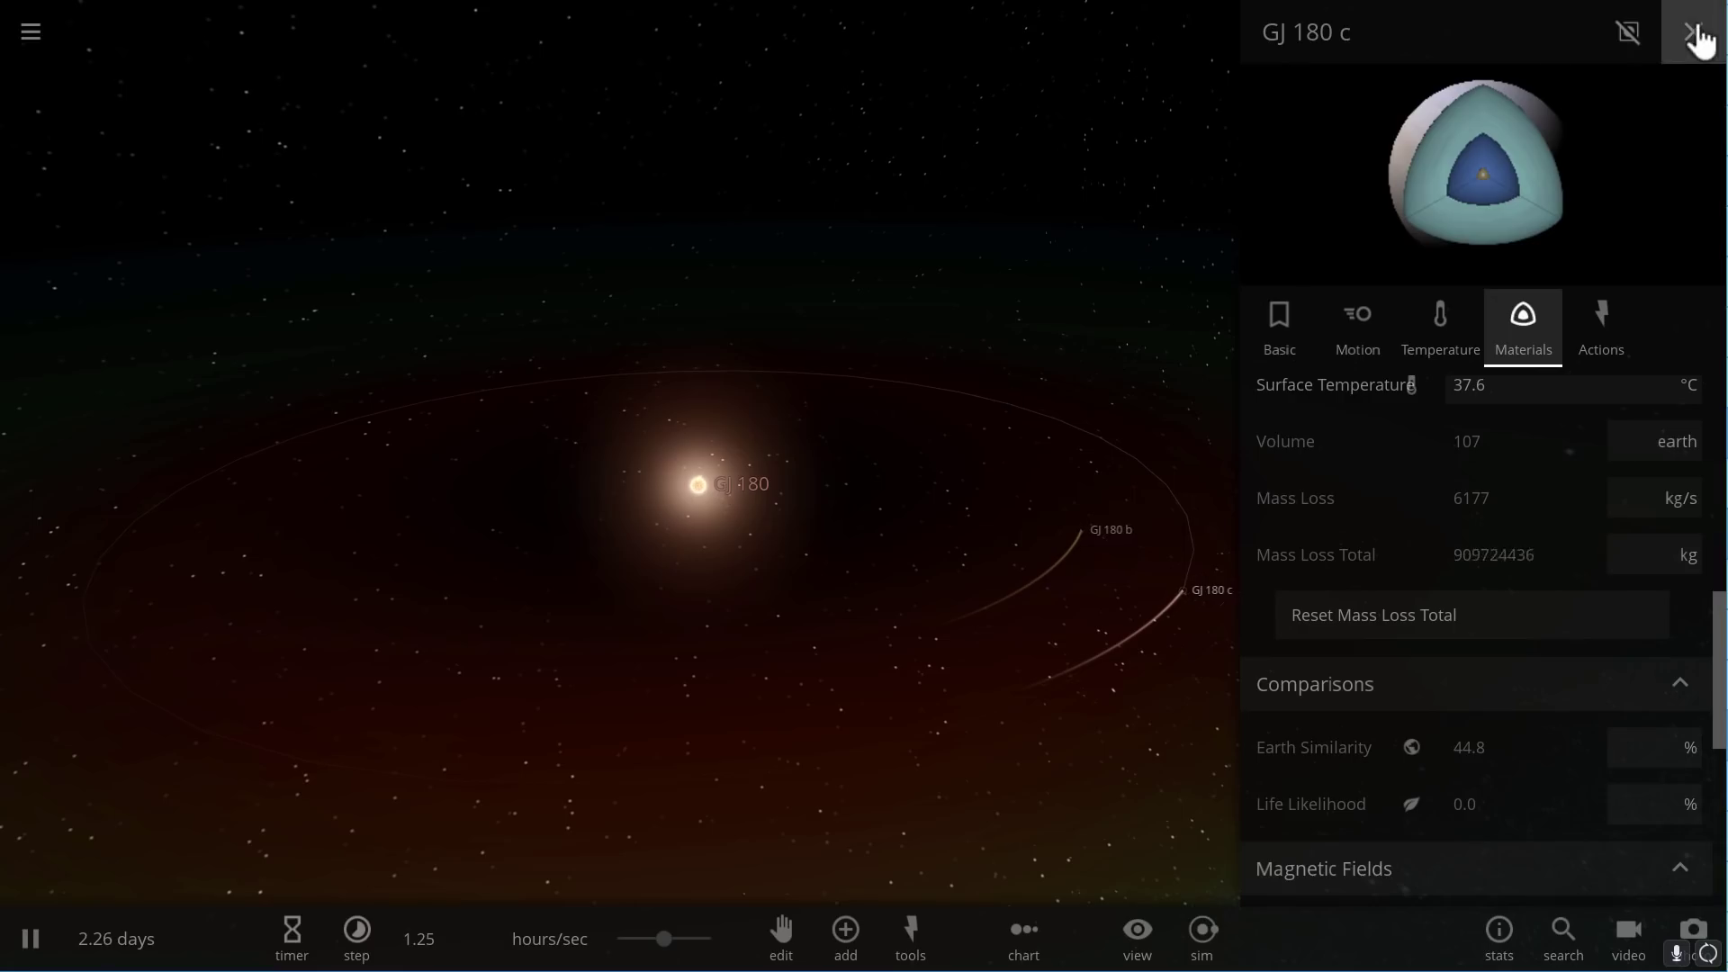
# Close GJ 180 c's properties, start a new simulation and add the TRAPPIST-1 system by searching for "trappist".
pyautogui.click(1689, 34)
pyautogui.click(41, 45)
pyautogui.click(105, 257)
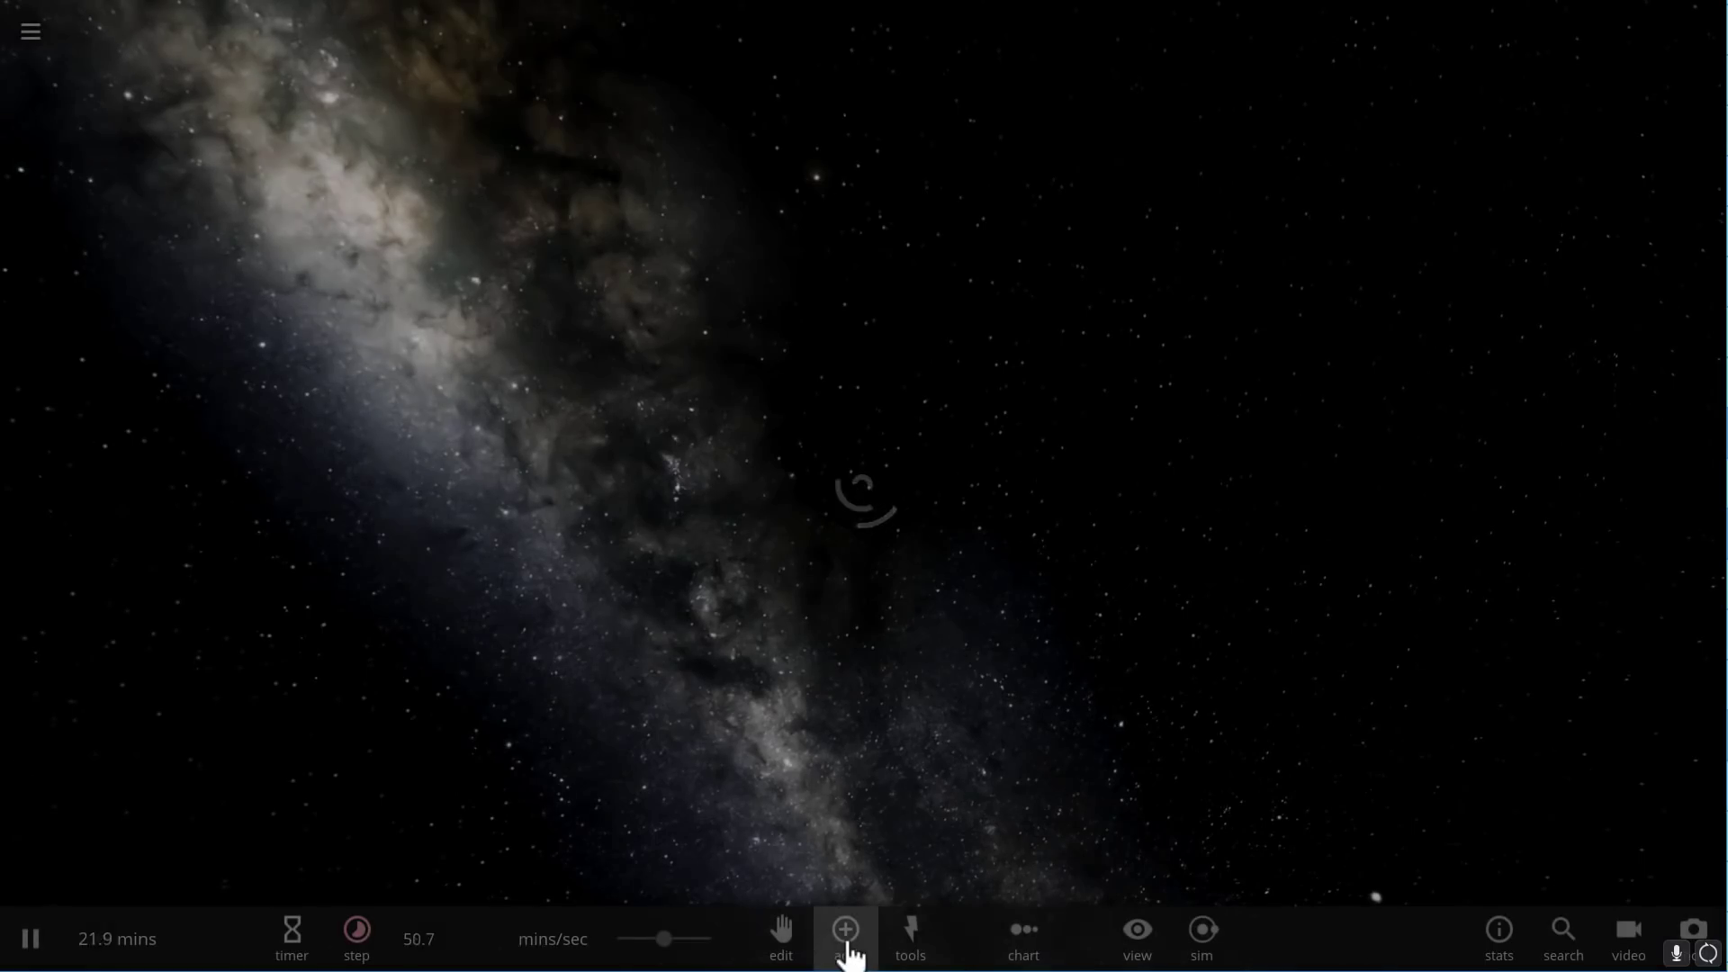
pyautogui.click(848, 948)
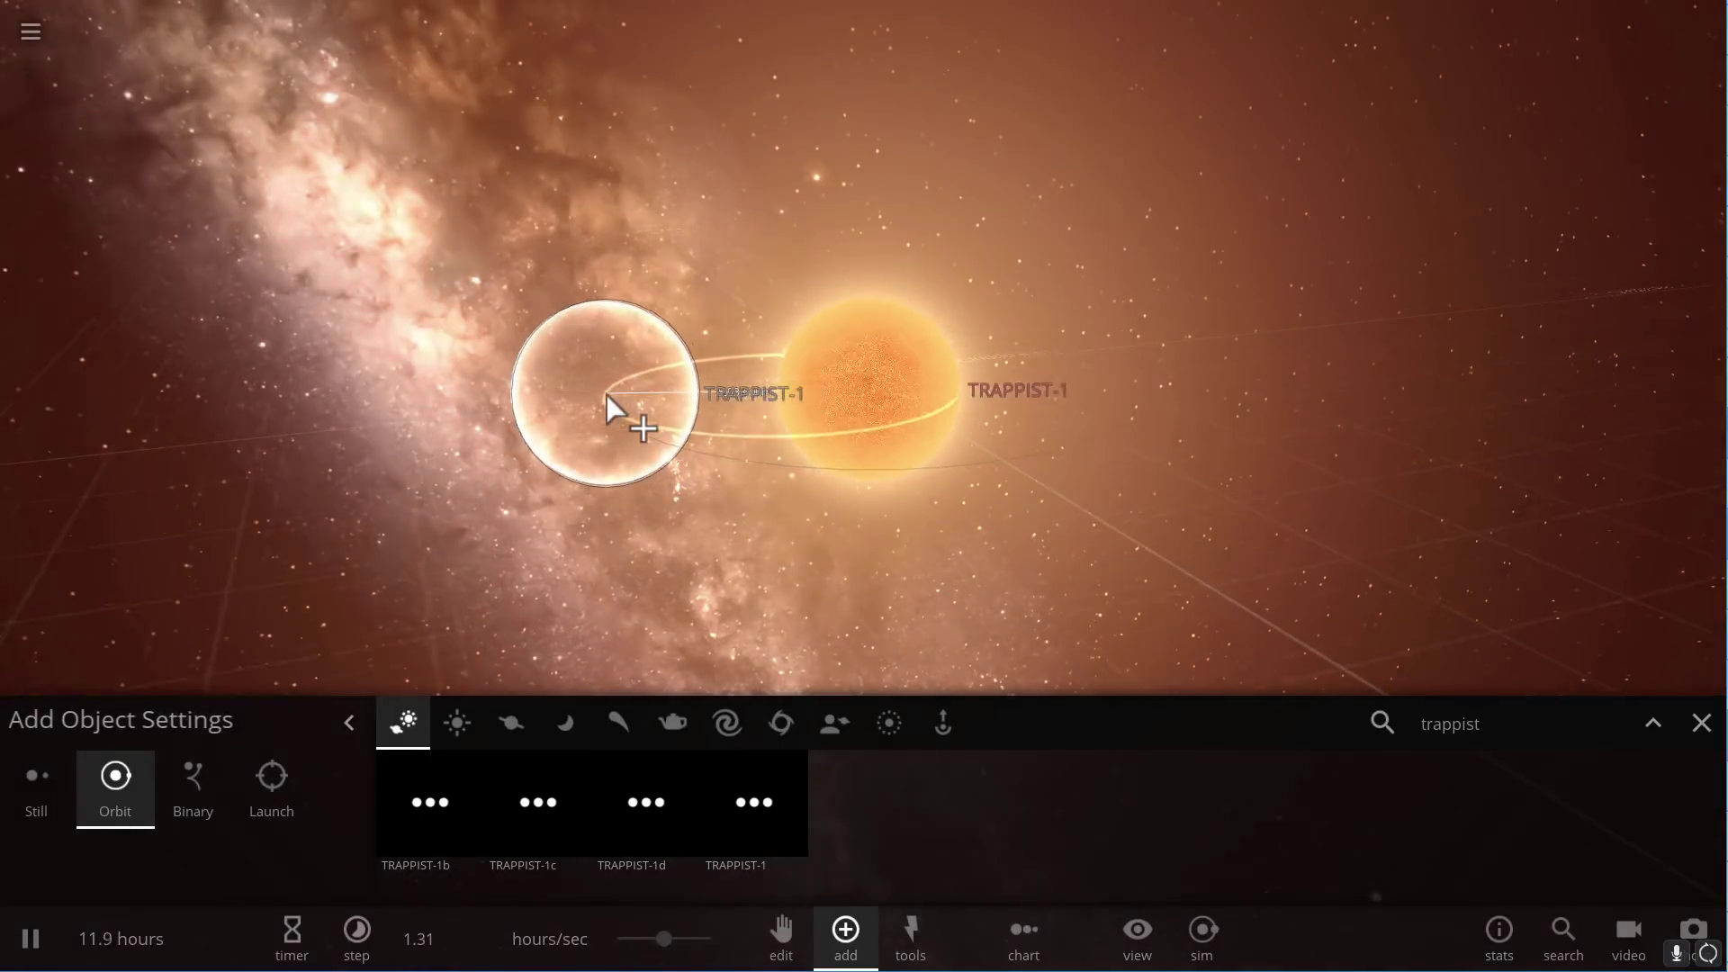
pyautogui.scroll(-3, 899, 432)
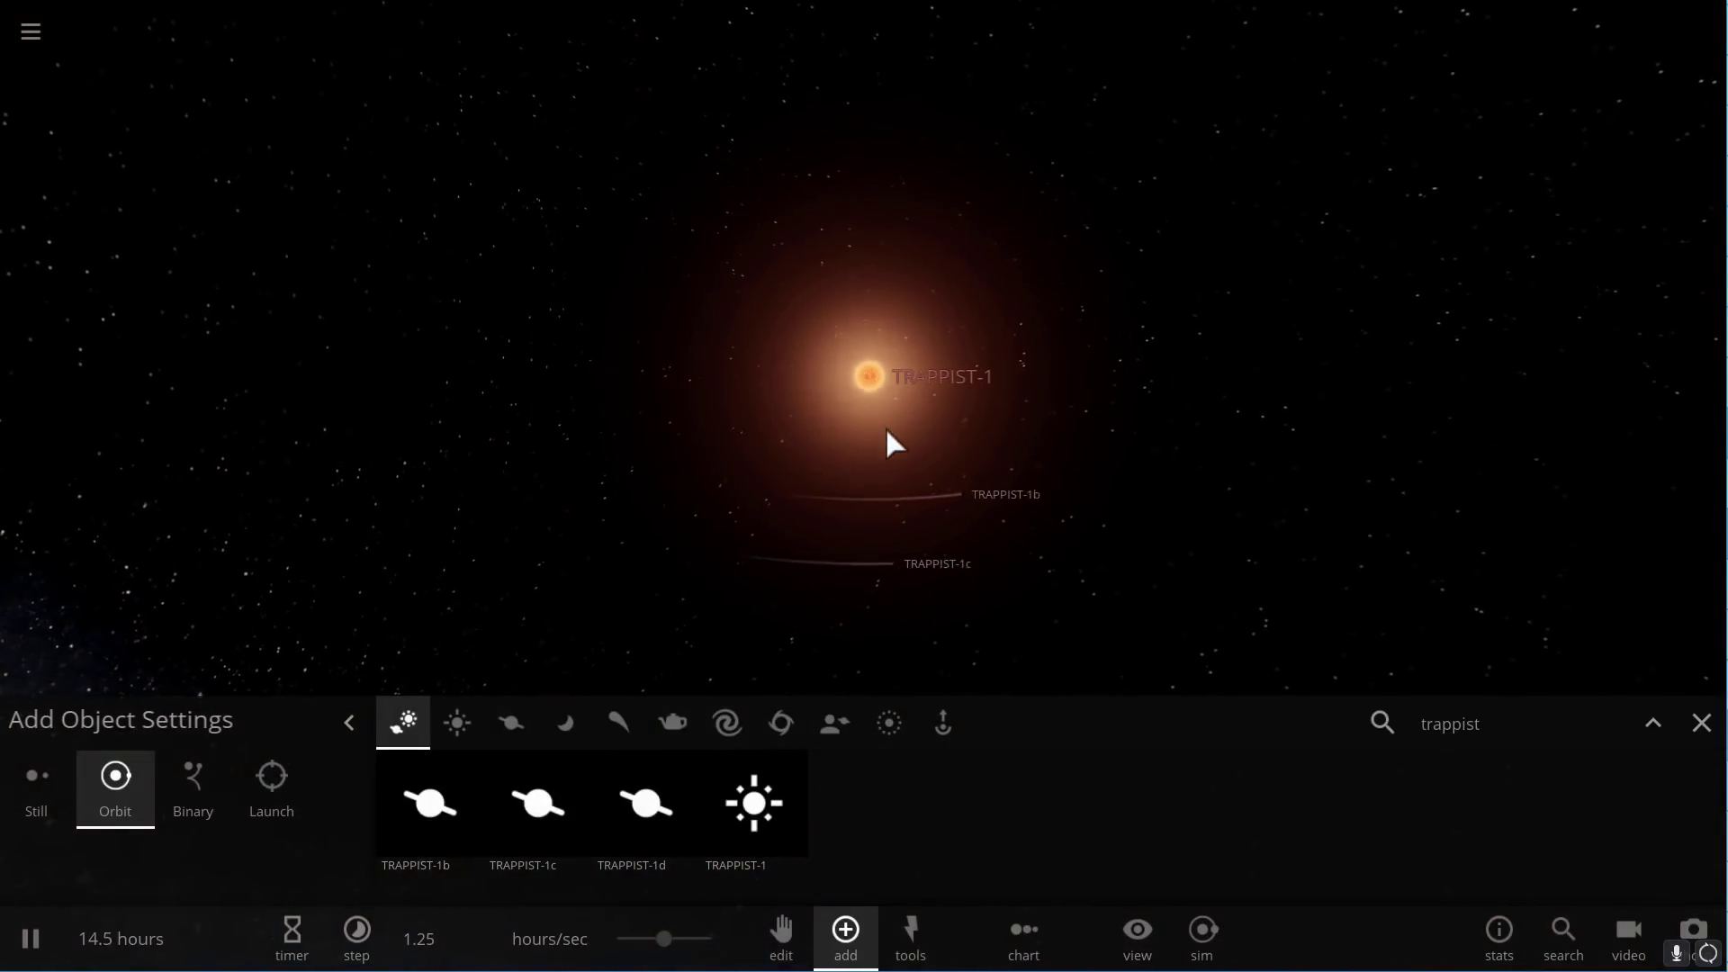
# Close the Add Object settings and examine the orbits of the planets around TRAPPIST-1.
pyautogui.click(1702, 723)
pyautogui.scroll(-5, 1261, 615)
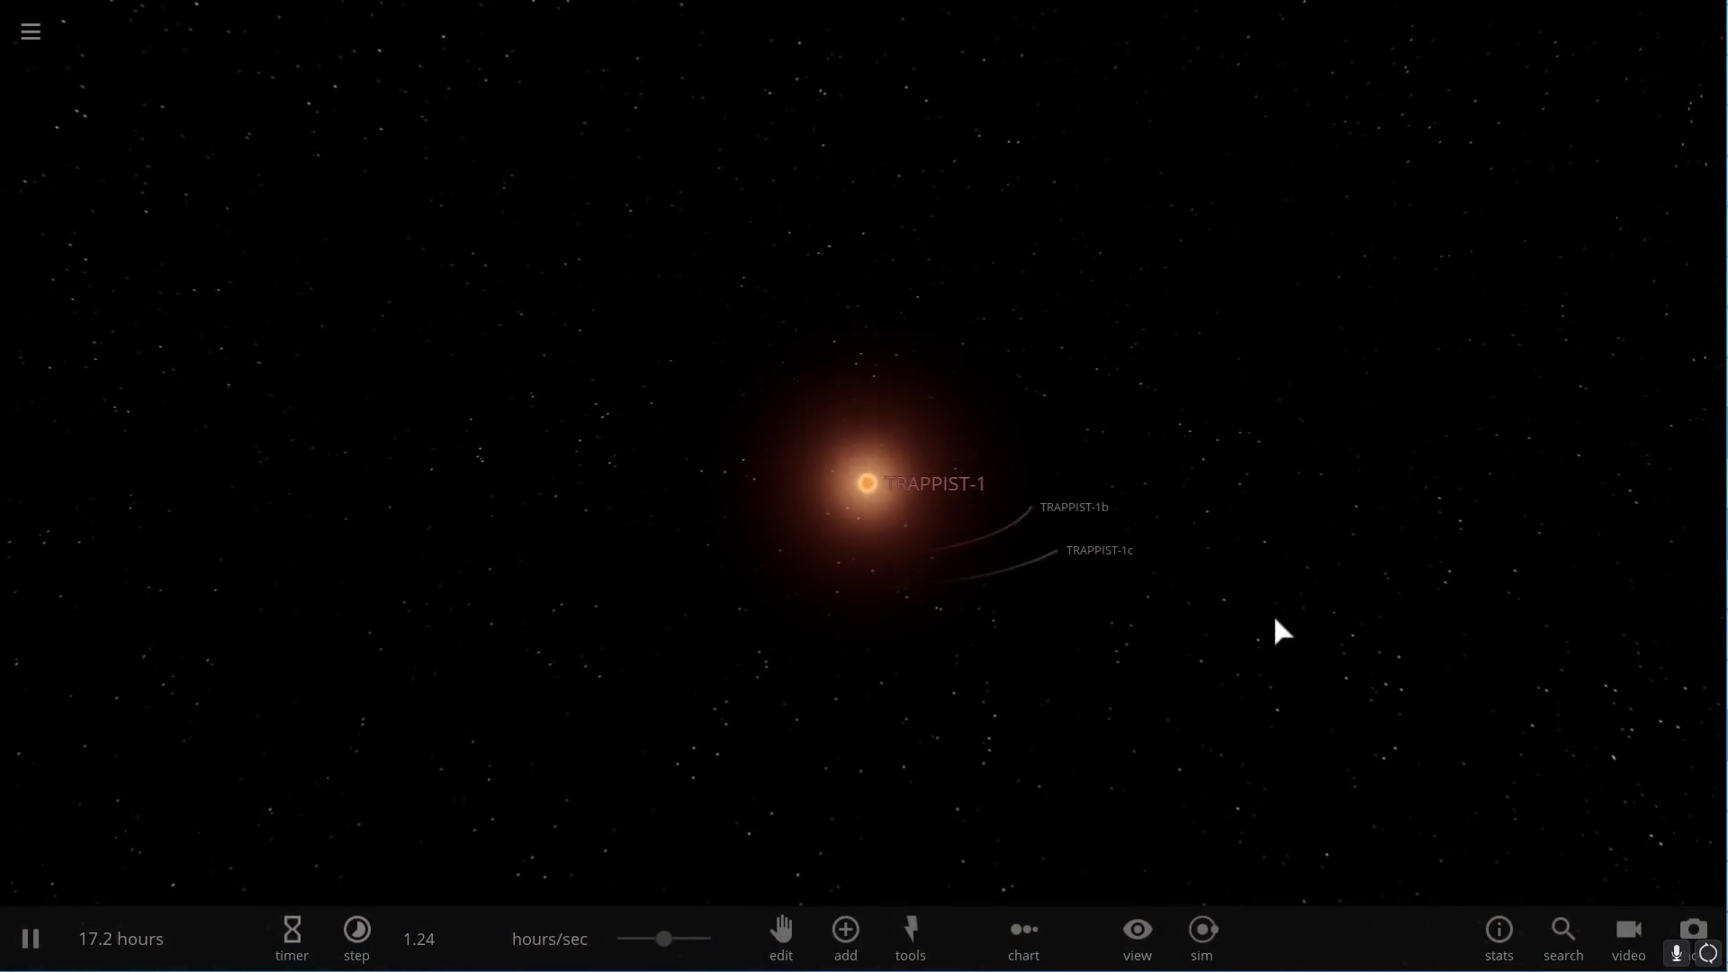
pyautogui.scroll(-5, 1196, 605)
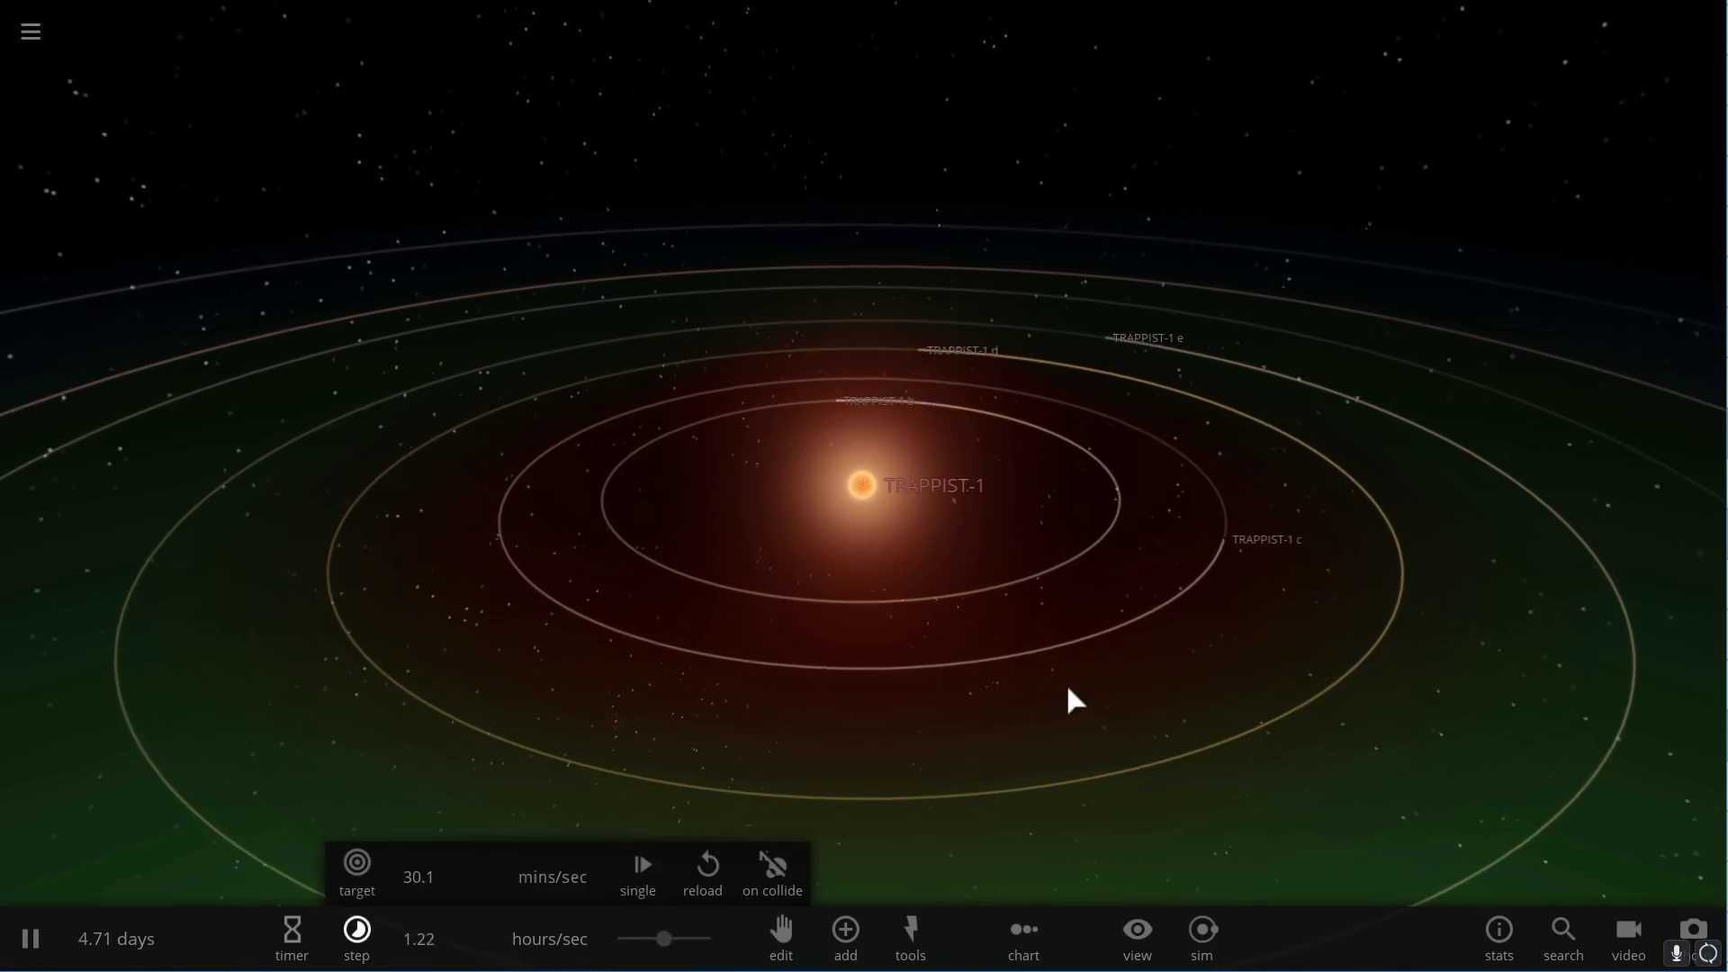
# Open TRAPPIST-1 b's properties and examine its material composition, Earth Similarity and Life Likelihood.
pyautogui.scroll(-3, 1074, 700)
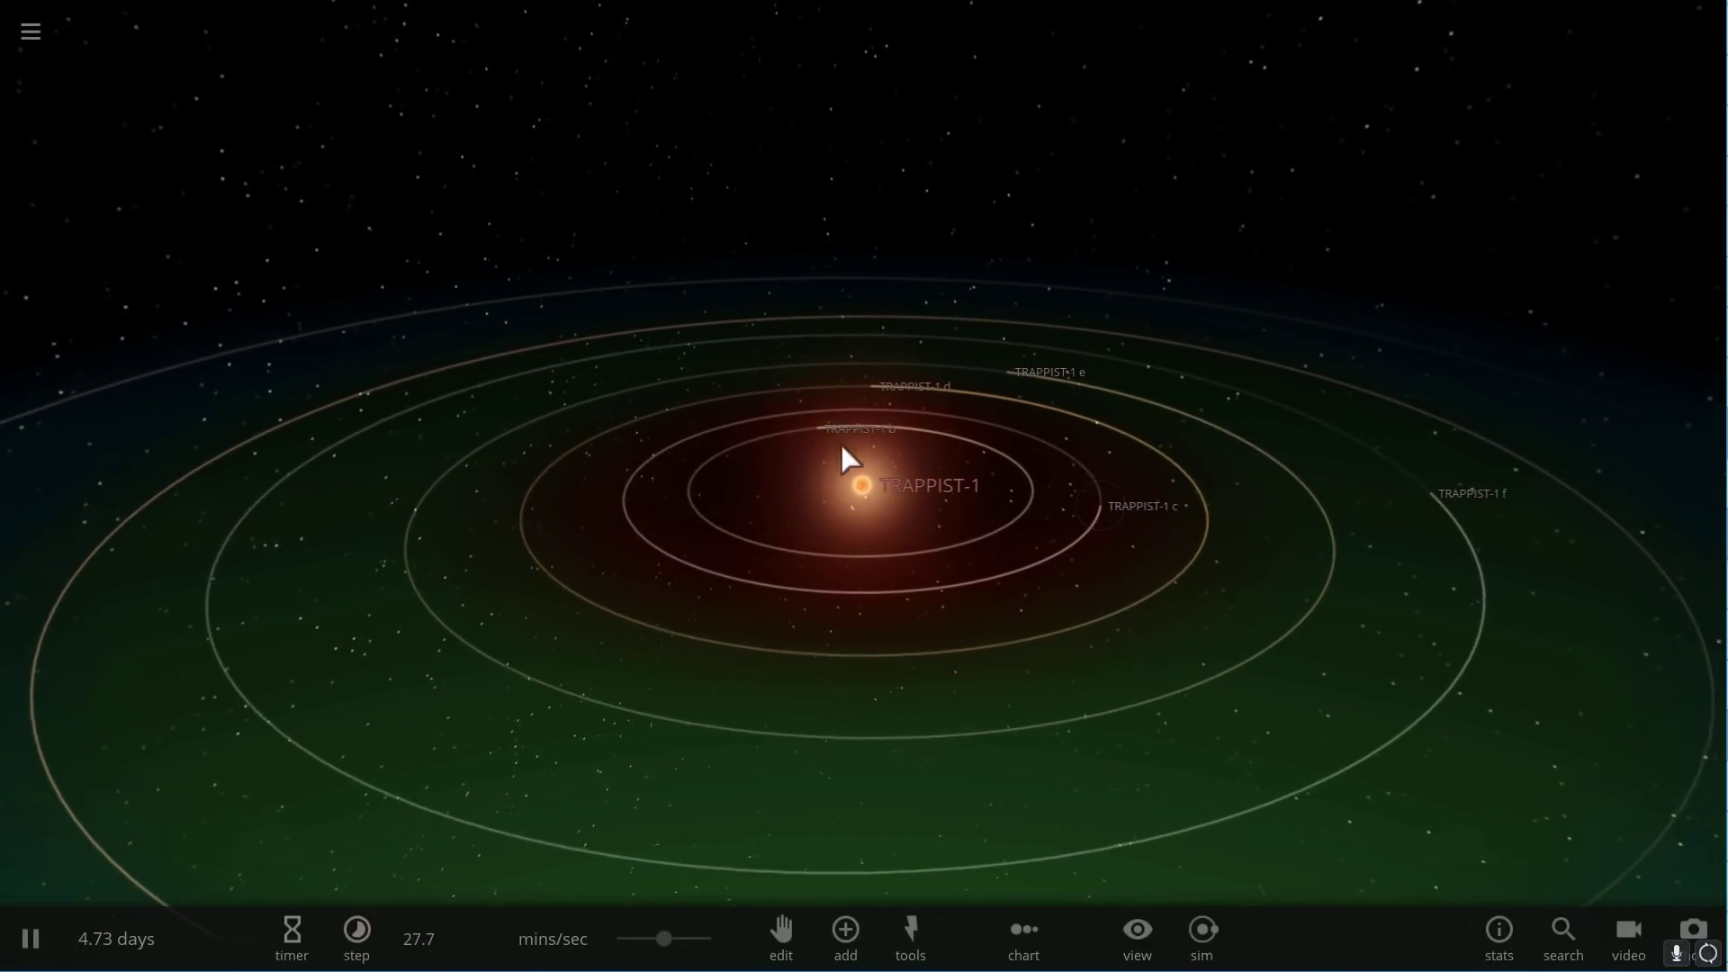
pyautogui.click(810, 434)
pyautogui.click(1591, 423)
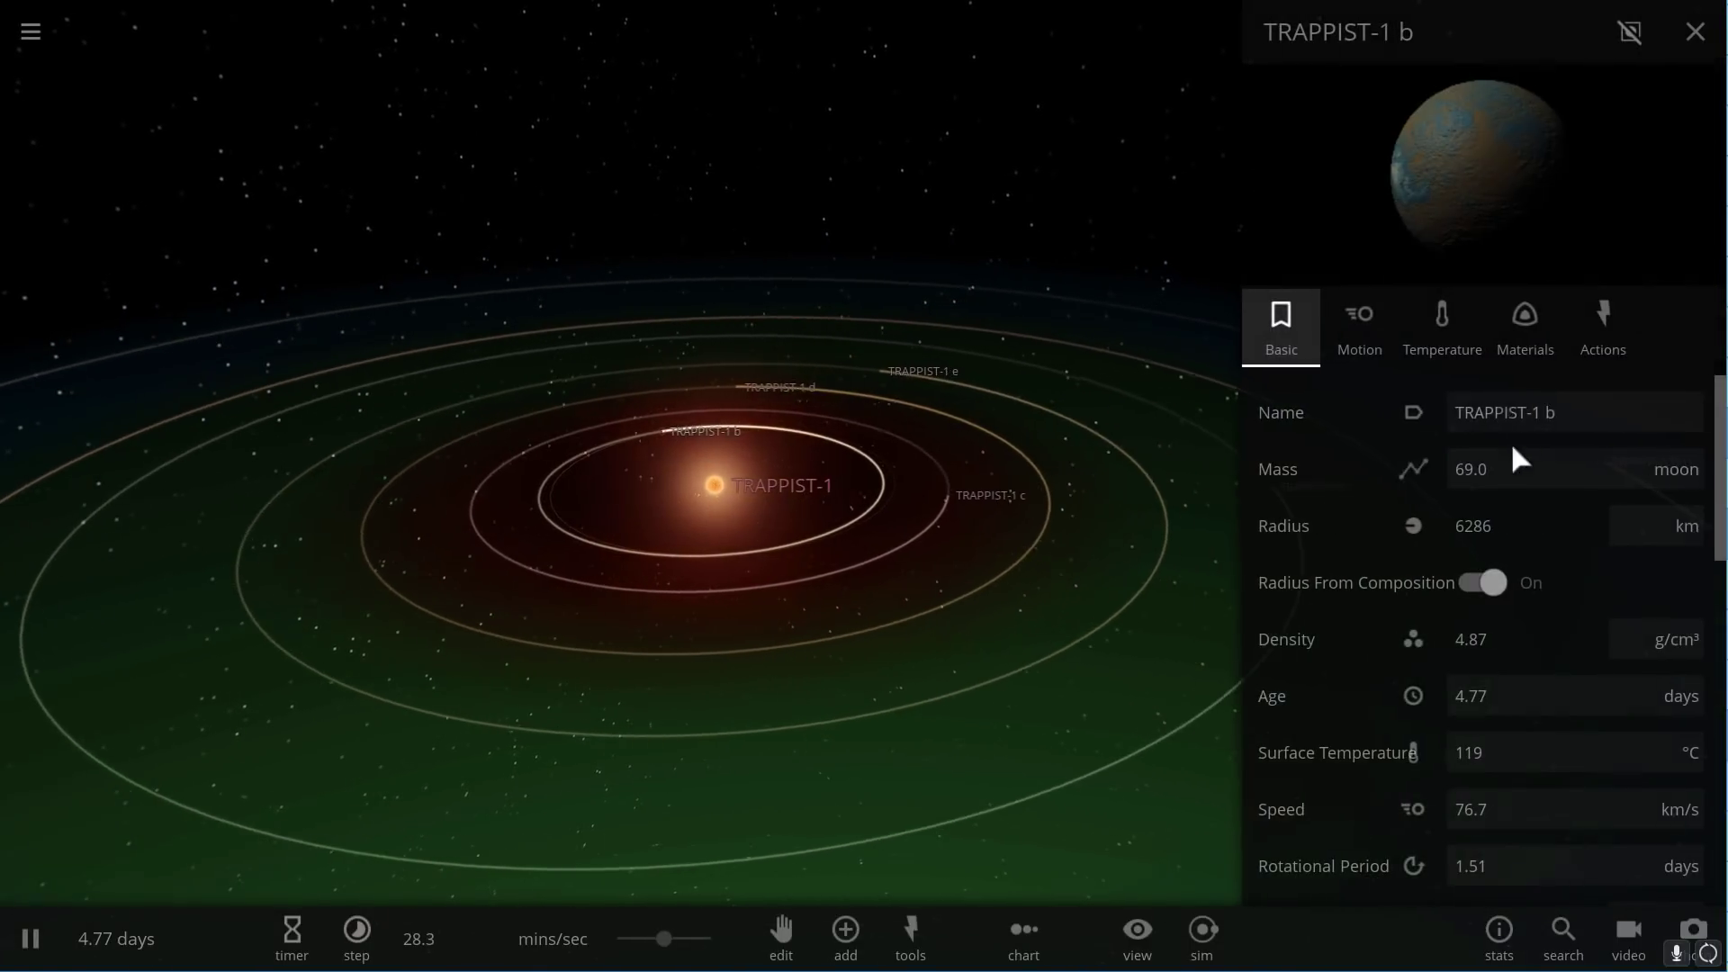
pyautogui.click(1516, 340)
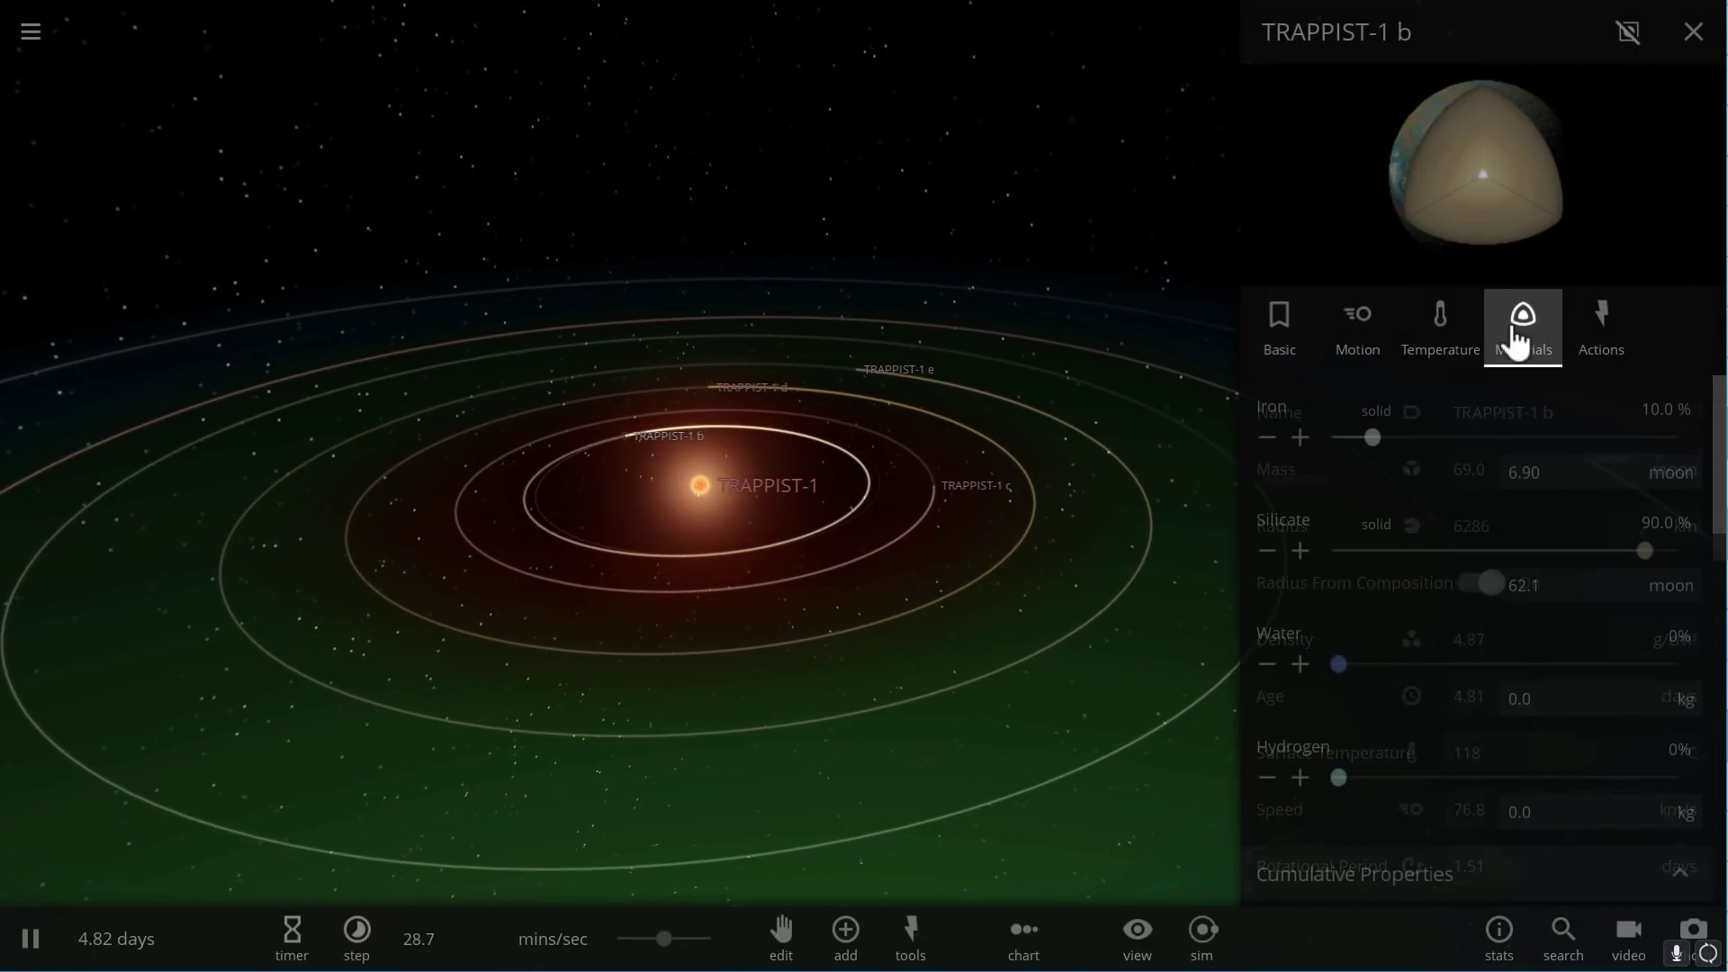
pyautogui.scroll(-6, 1465, 616)
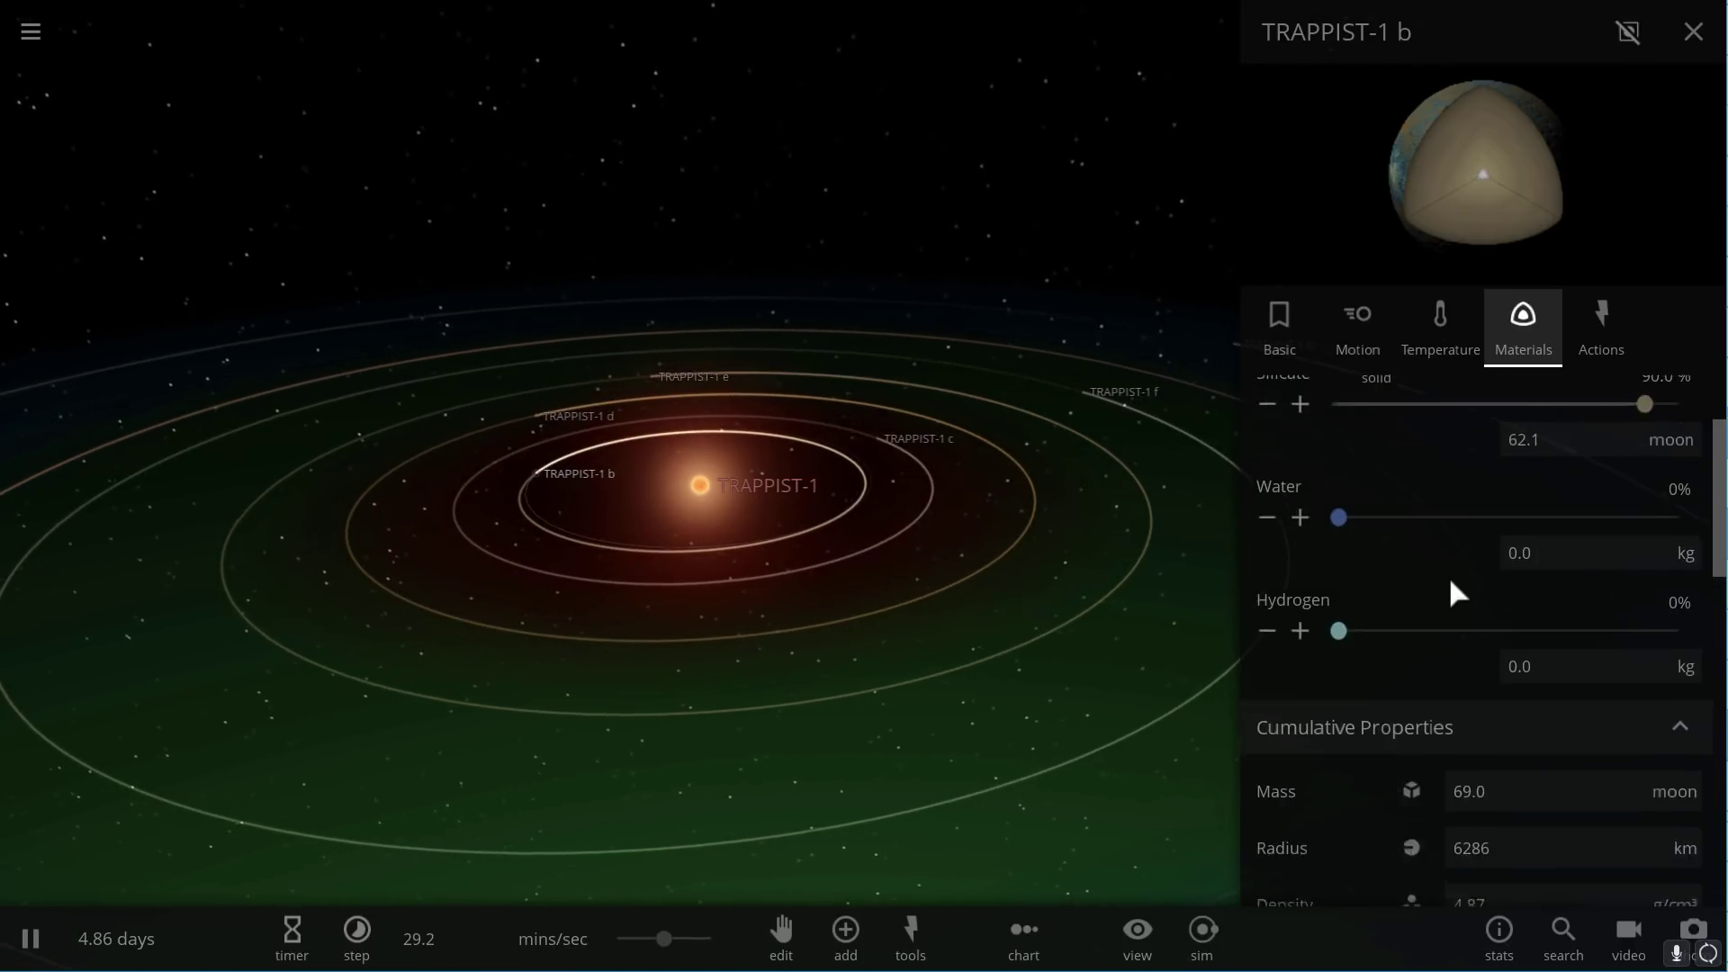
pyautogui.scroll(-2, 1411, 625)
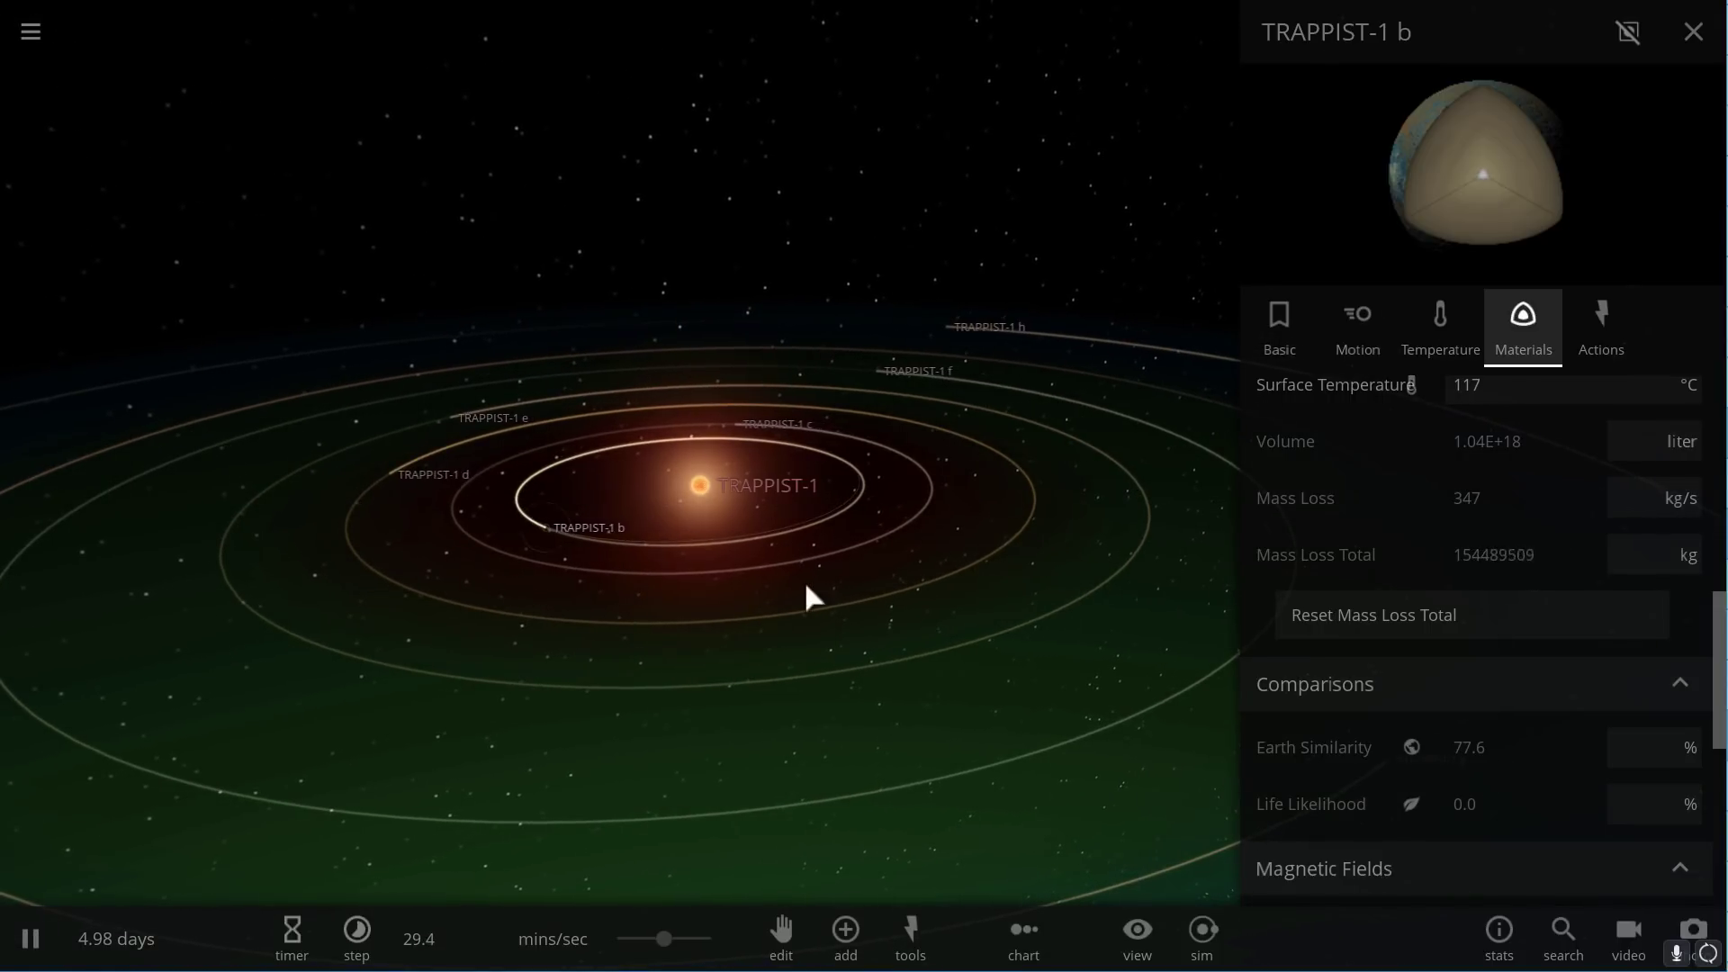
# Compare the Earth Similarity and Life Likelihood of TRAPPIST-1 c, d, e, f, h and g in turn.
pyautogui.moveTo(819, 590); pyautogui.dragTo(652, 406)
pyautogui.click(652, 408)
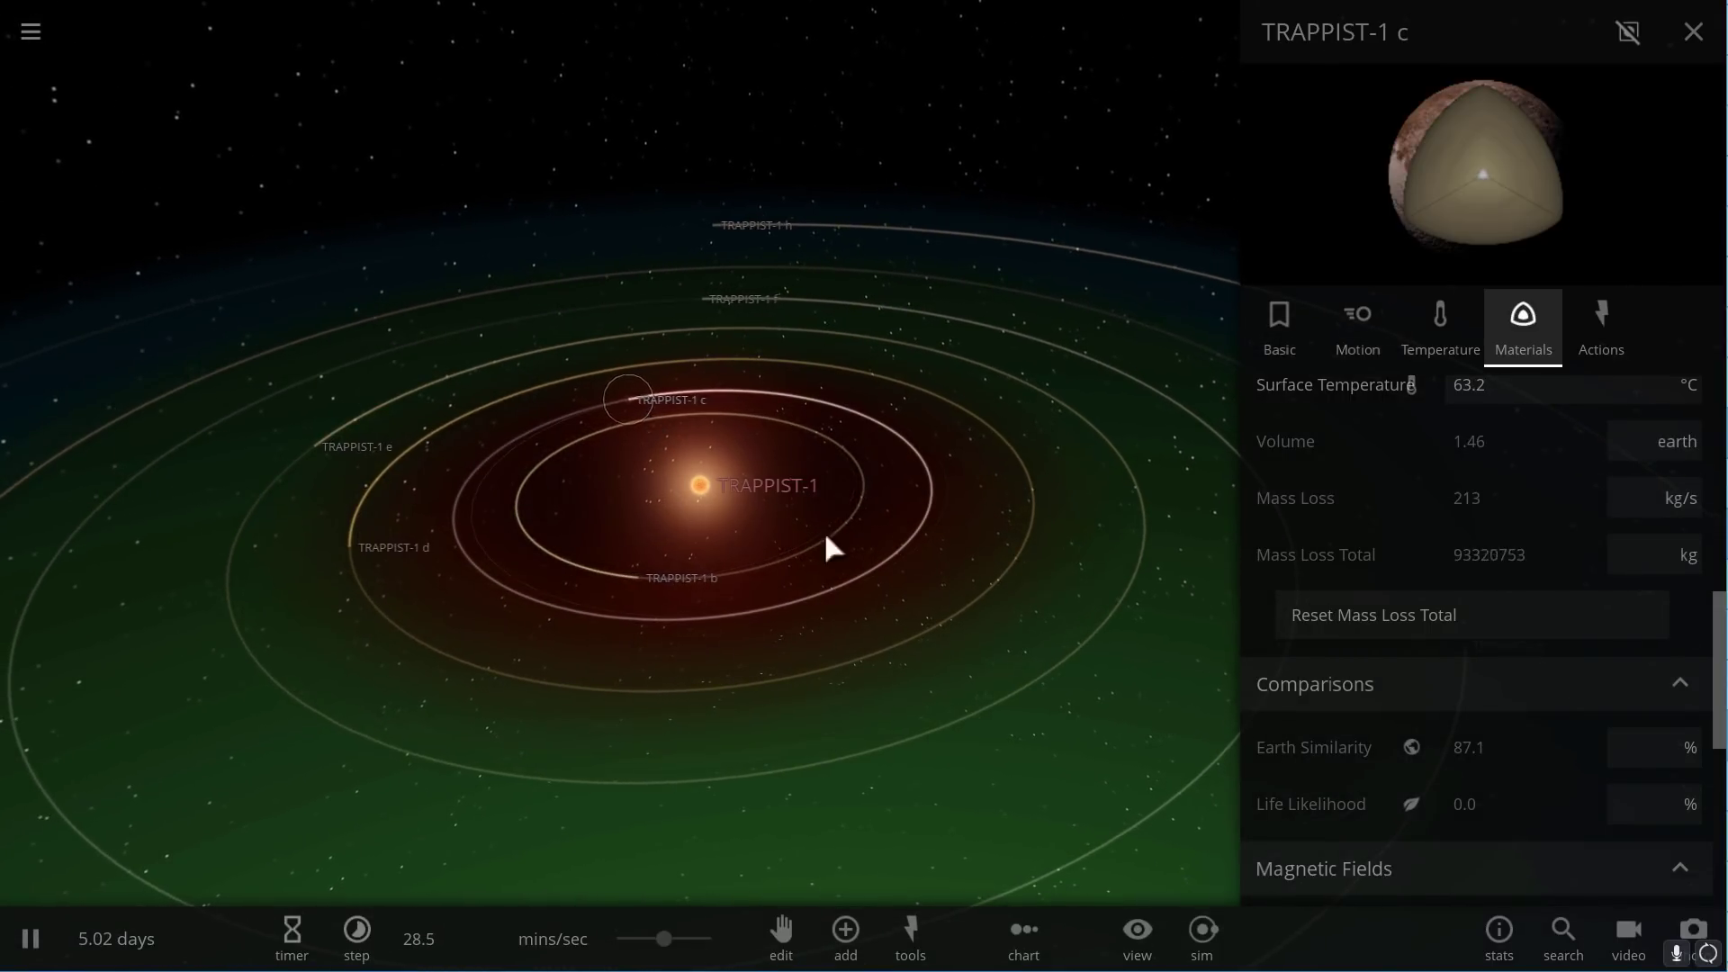
pyautogui.click(358, 573)
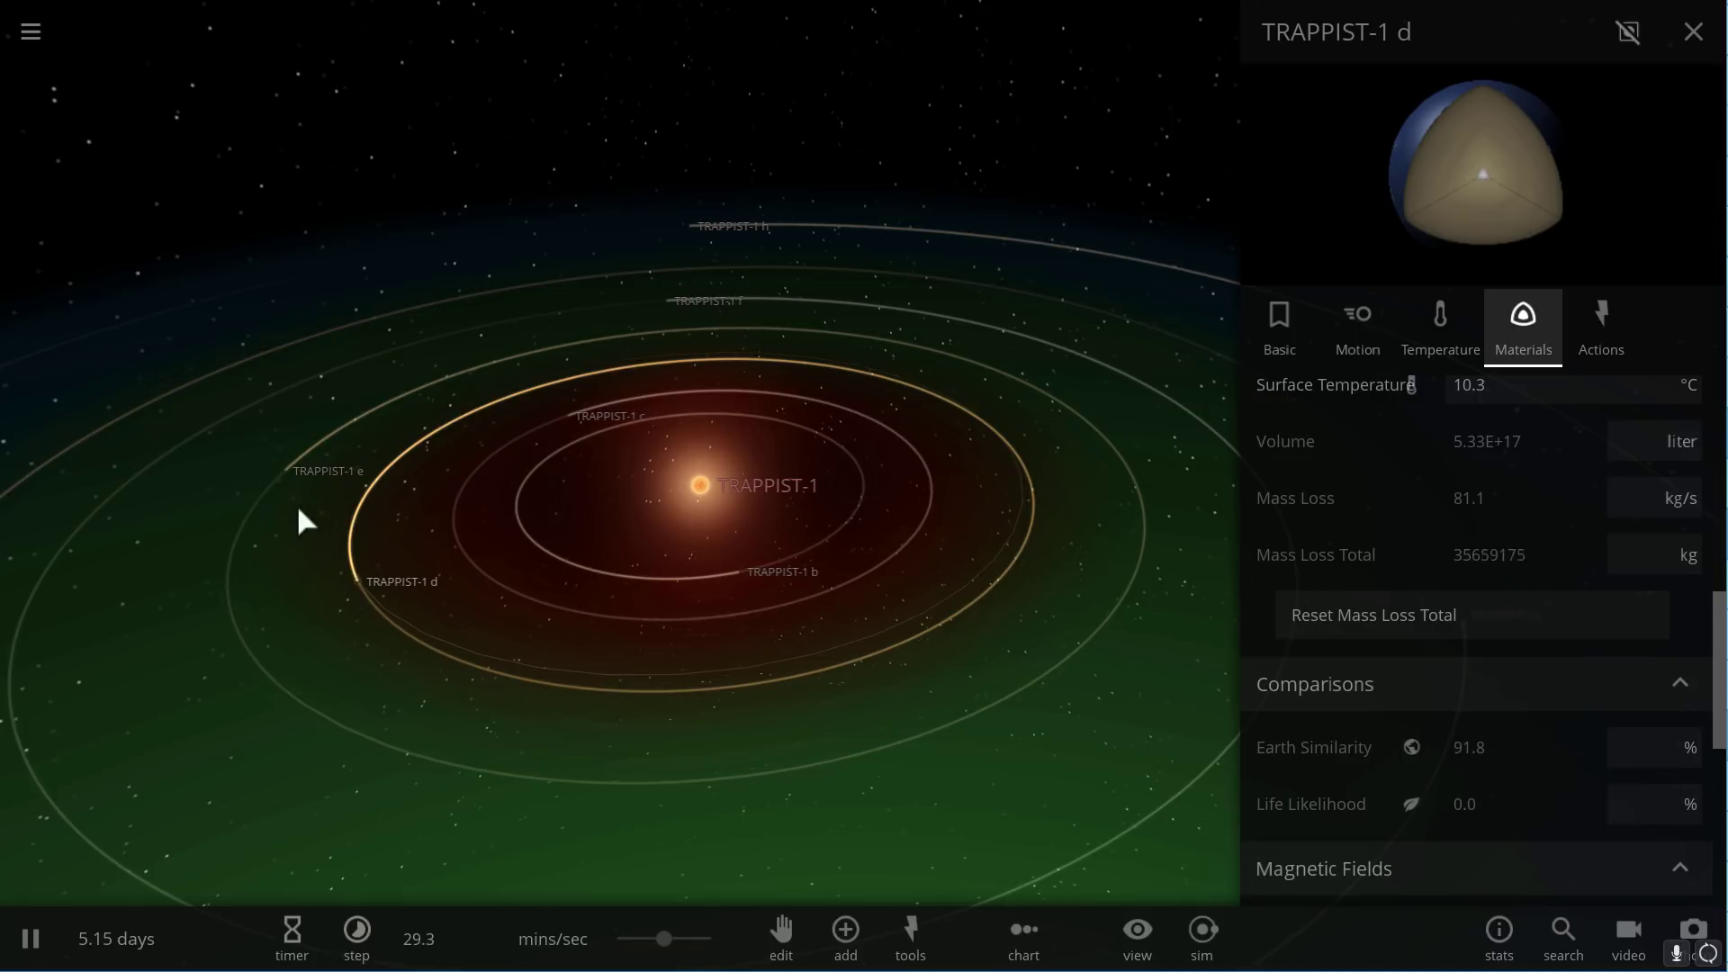
pyautogui.click(282, 473)
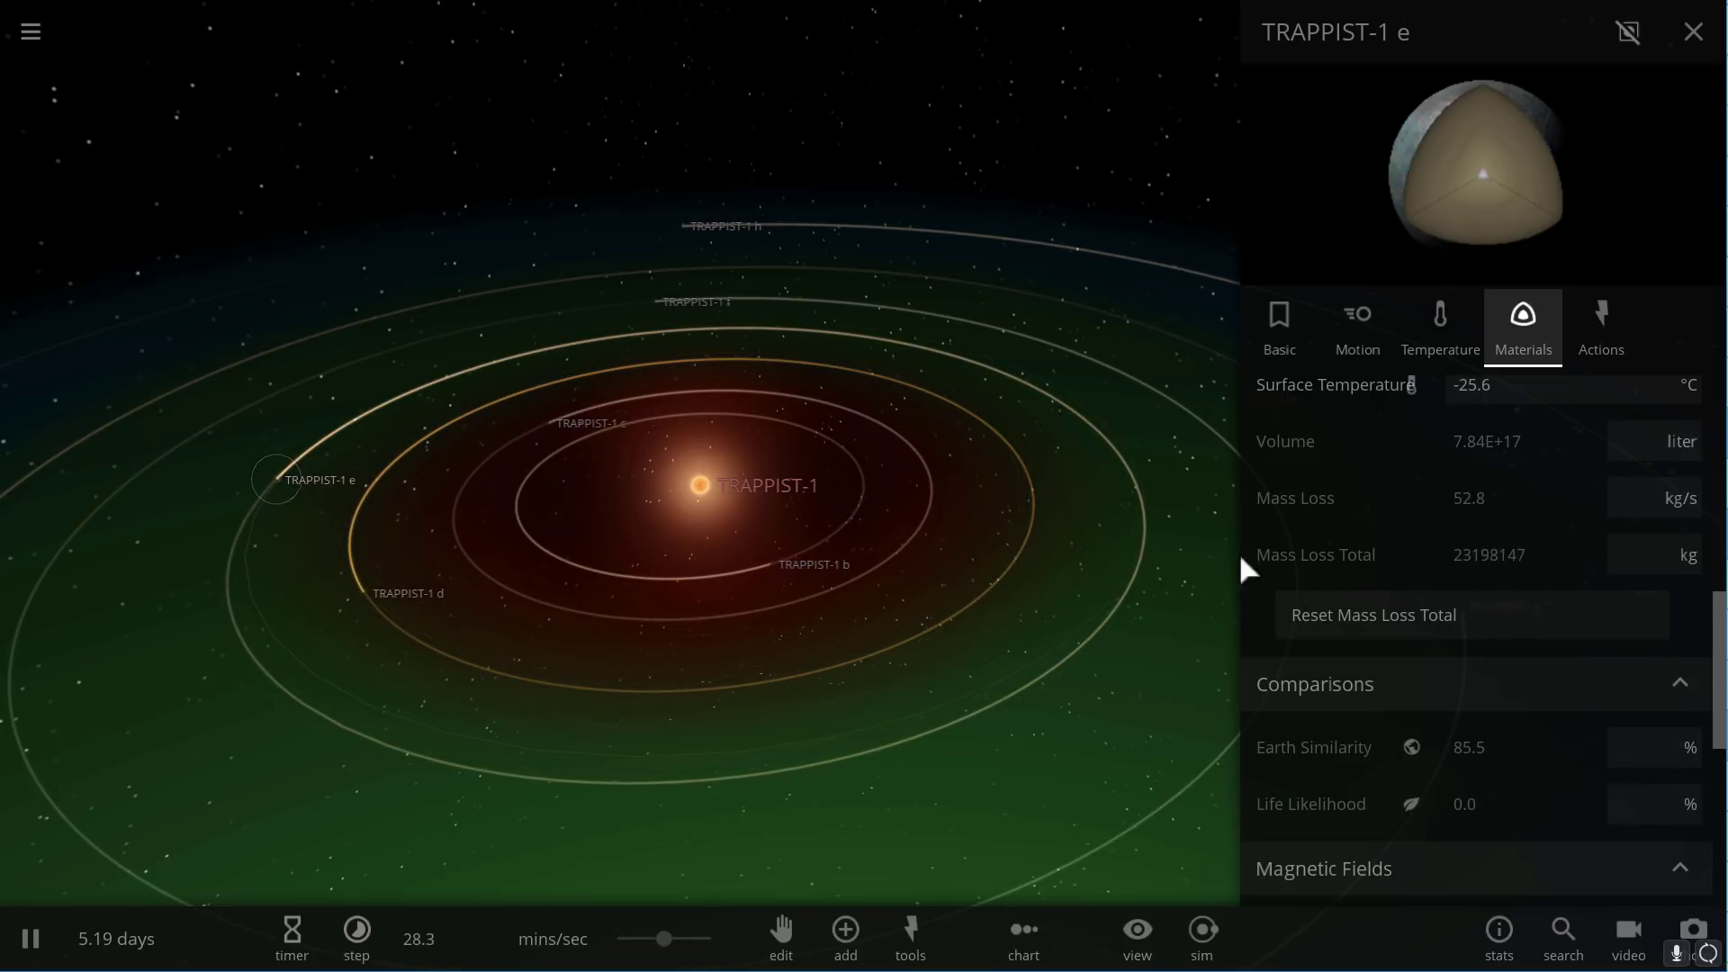
pyautogui.click(650, 302)
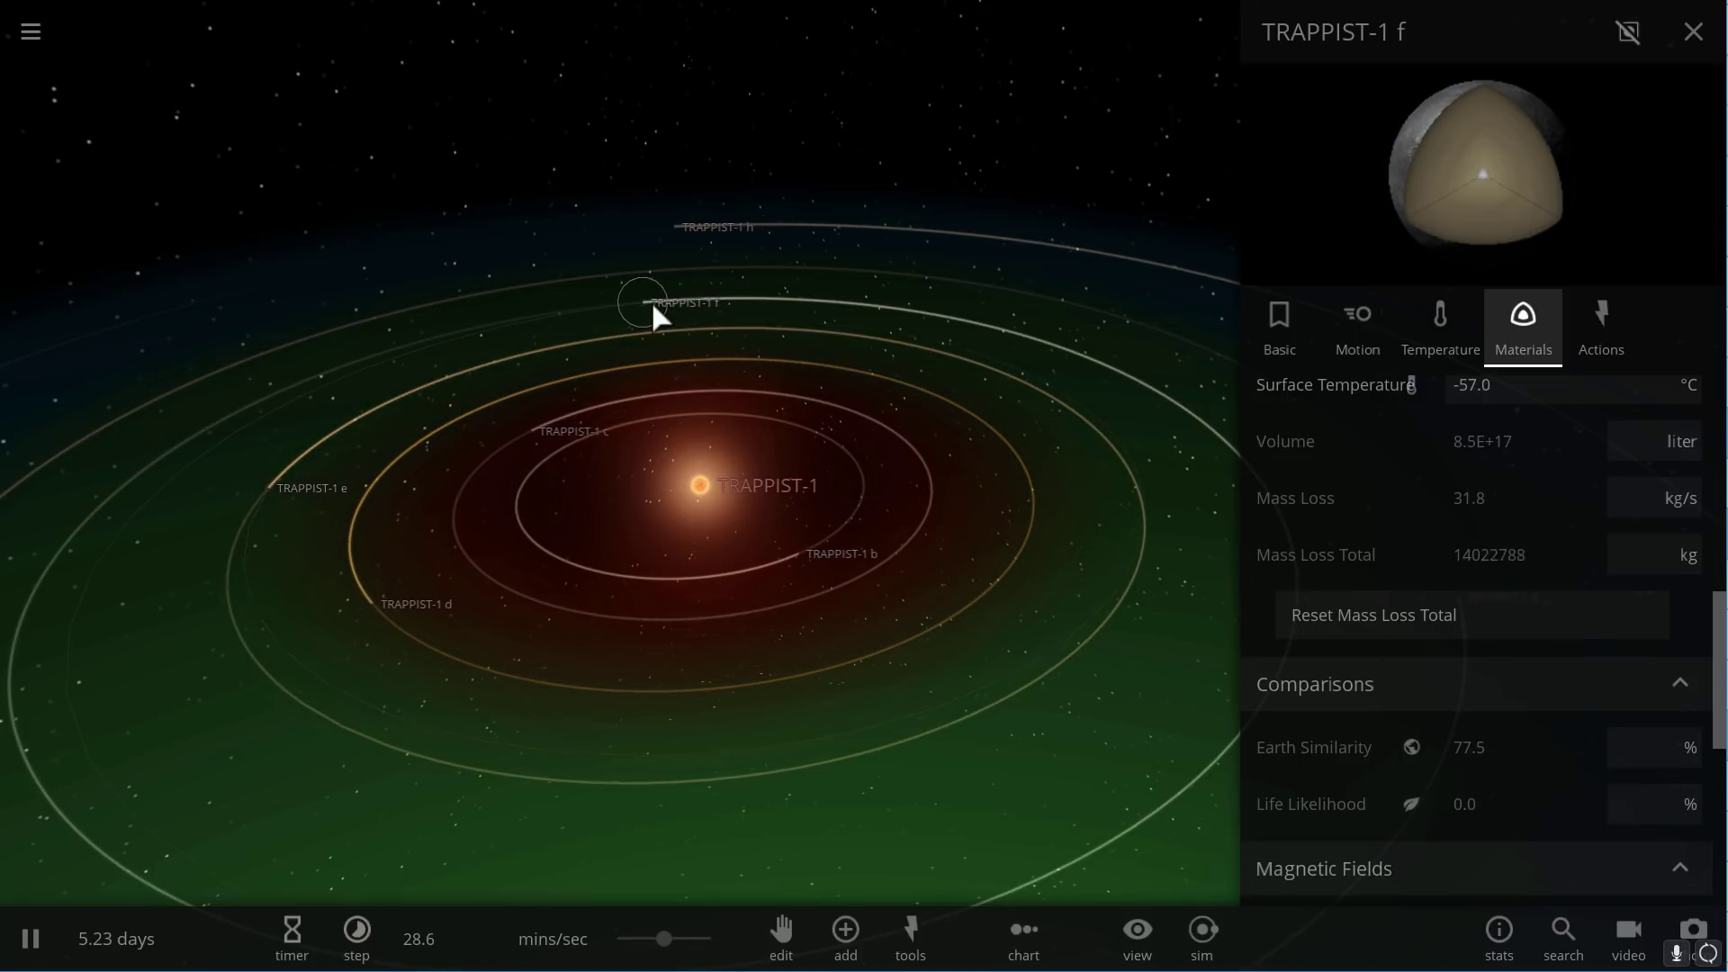
pyautogui.click(675, 225)
pyautogui.scroll(-1, 690, 326)
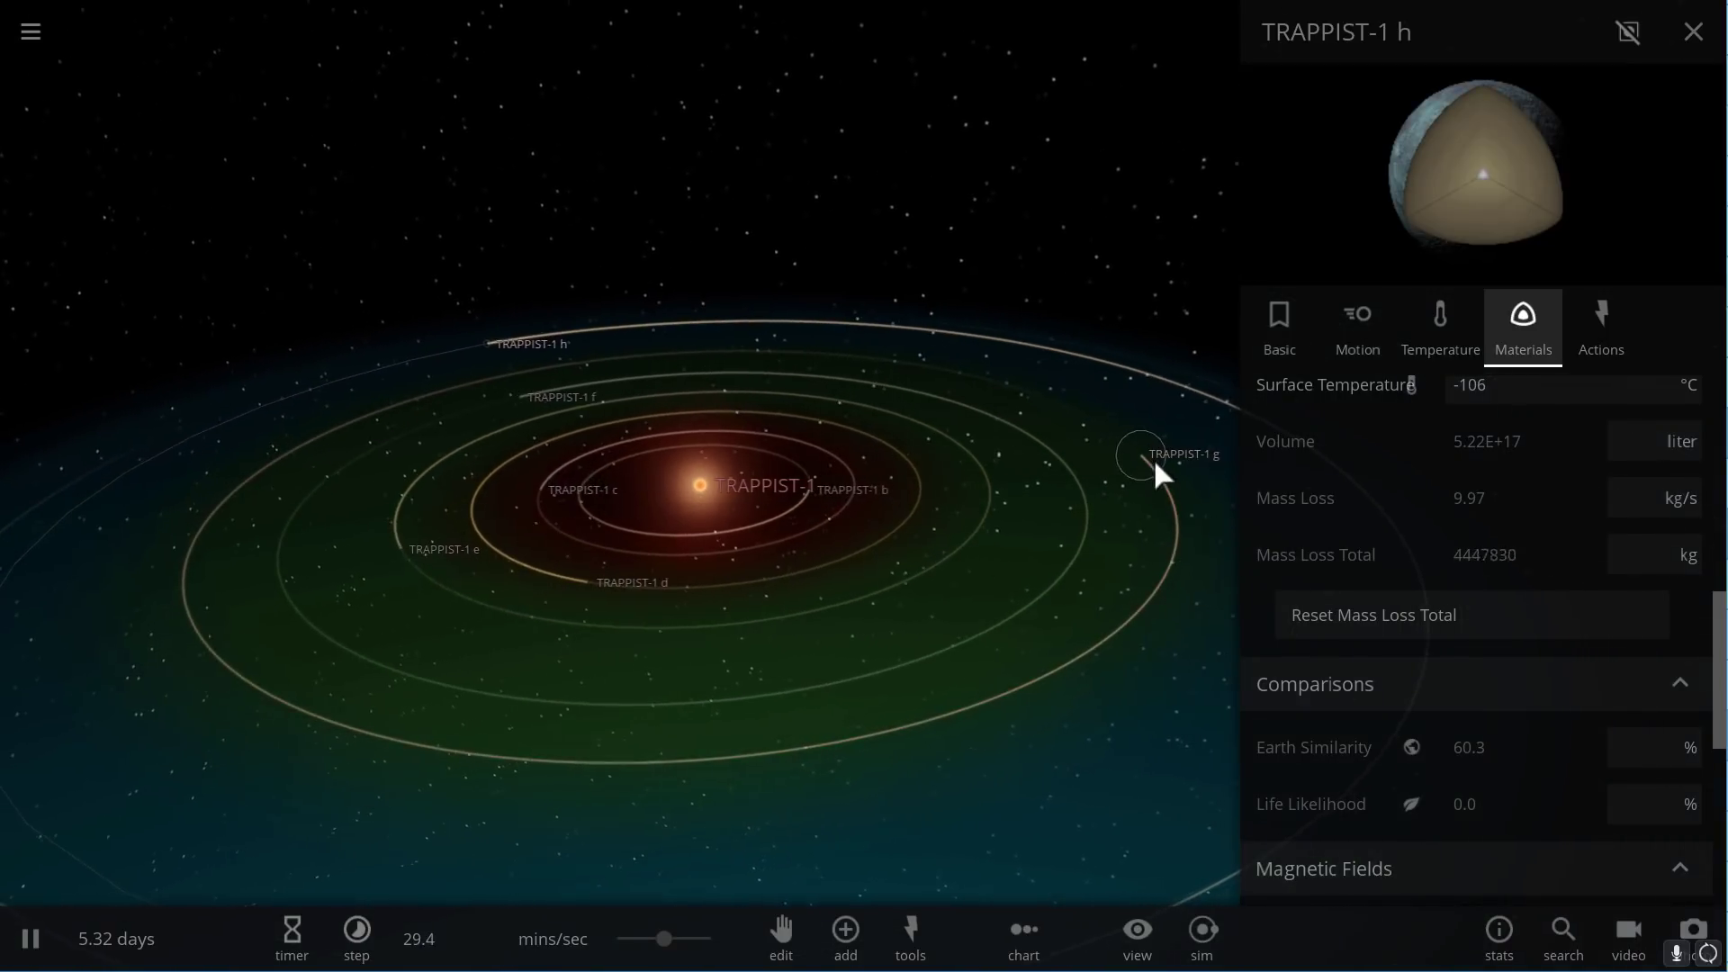
pyautogui.click(1151, 456)
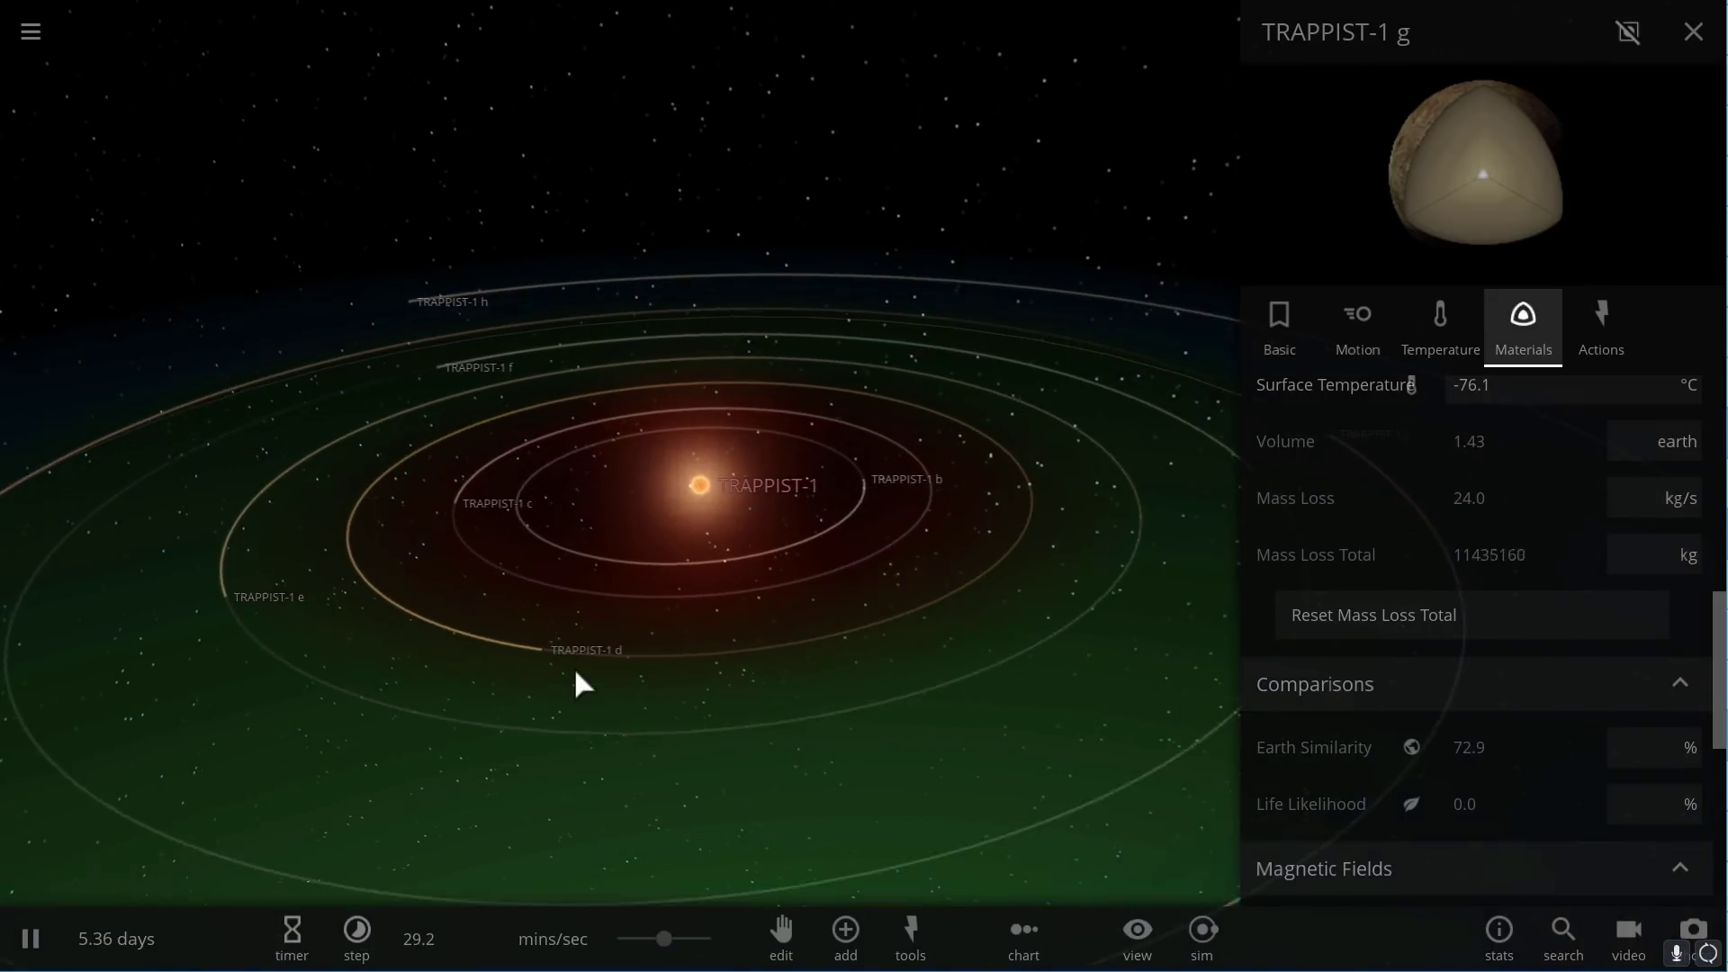
# Select TRAPPIST-1 d again and raise the simulation speed to about 15.3 hours/sec.
pyautogui.click(559, 657)
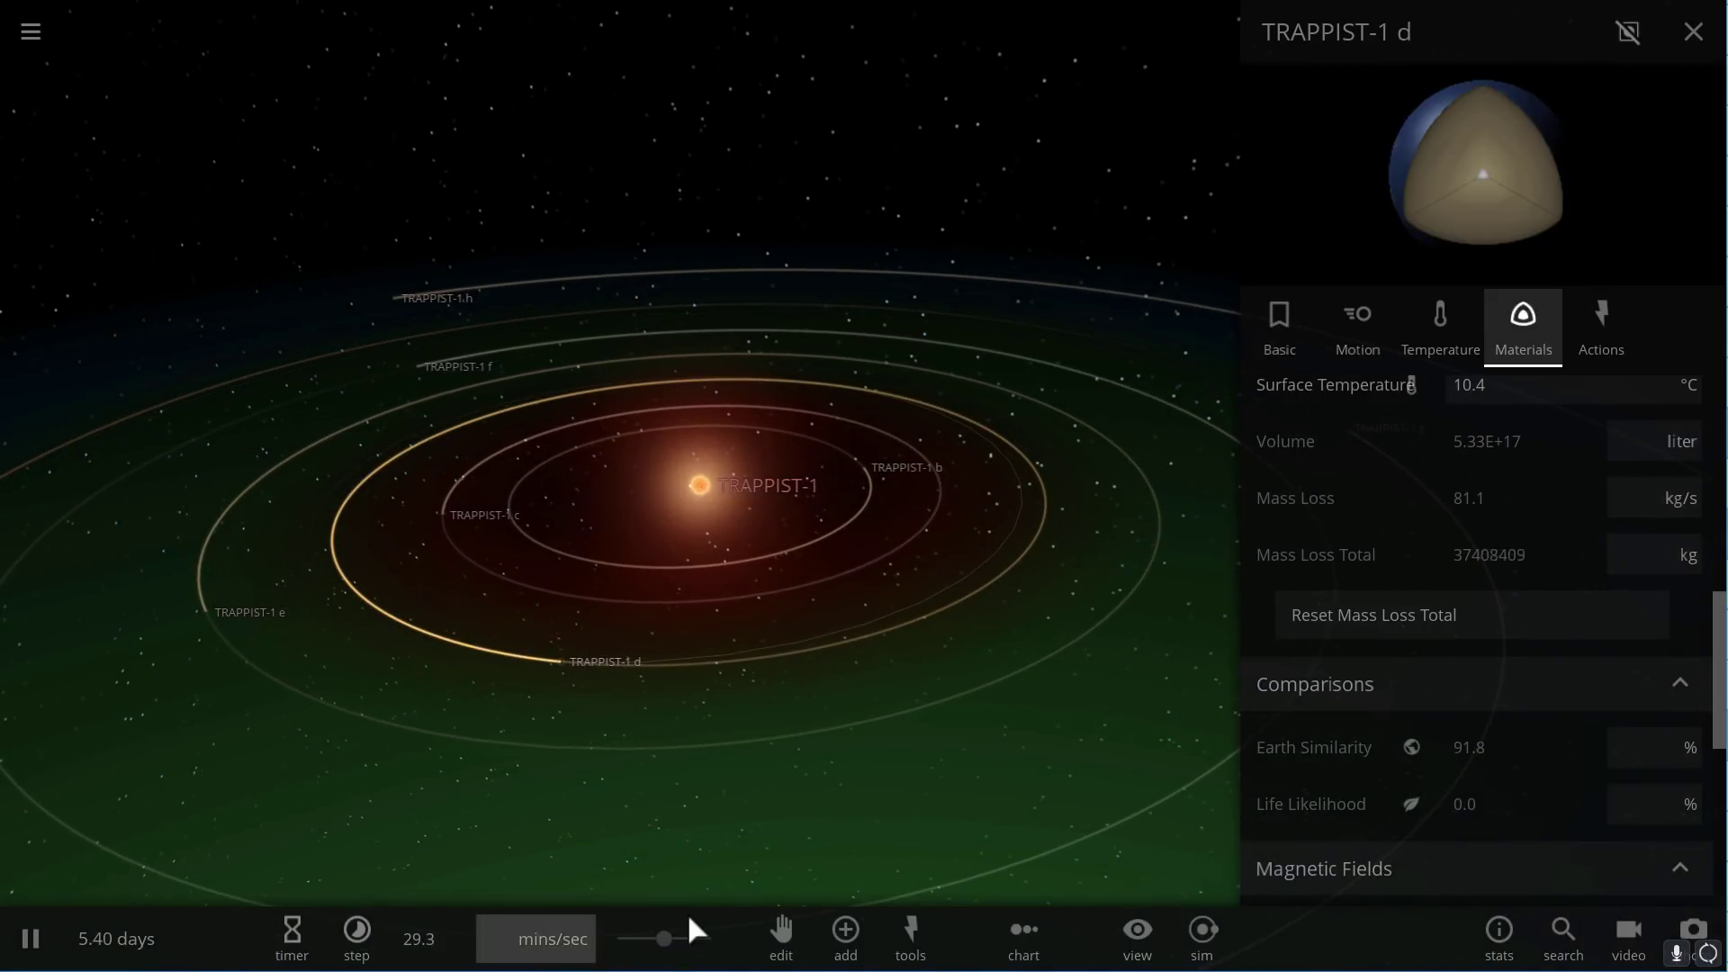
pyautogui.moveTo(662, 940); pyautogui.dragTo(700, 941)
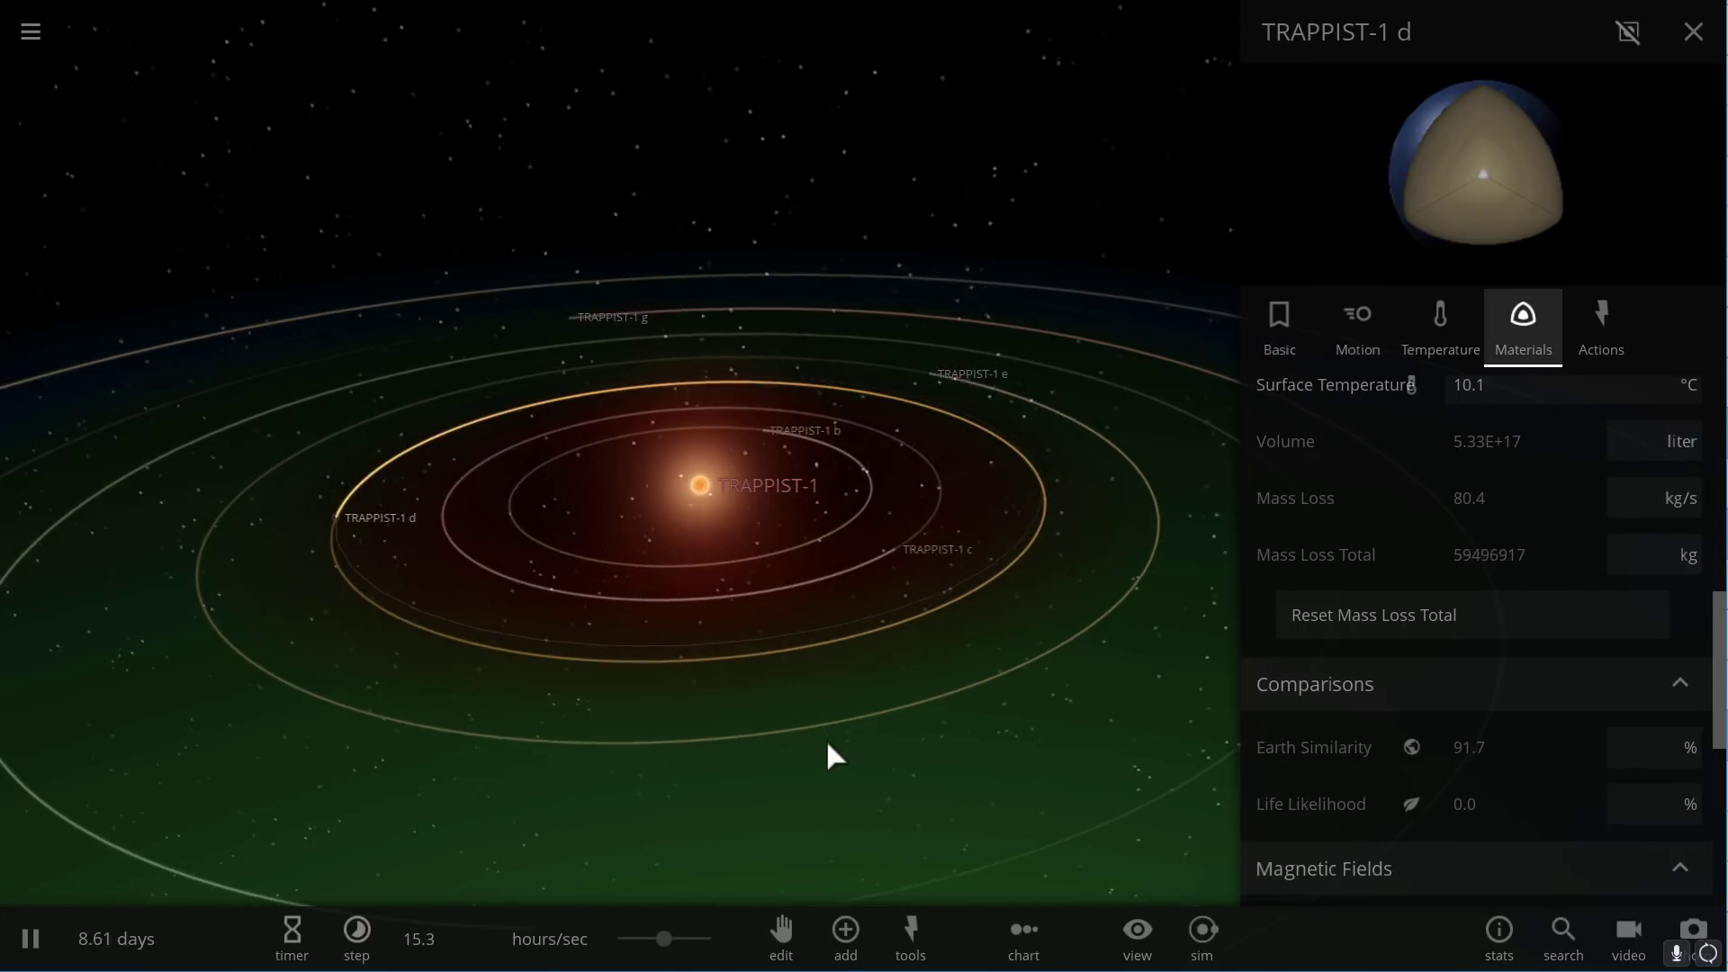
# Examine the orbits of the TRAPPIST-1 planets and the habitable zone from several angles and distances.
pyautogui.moveTo(827, 744); pyautogui.dragTo(978, 697)
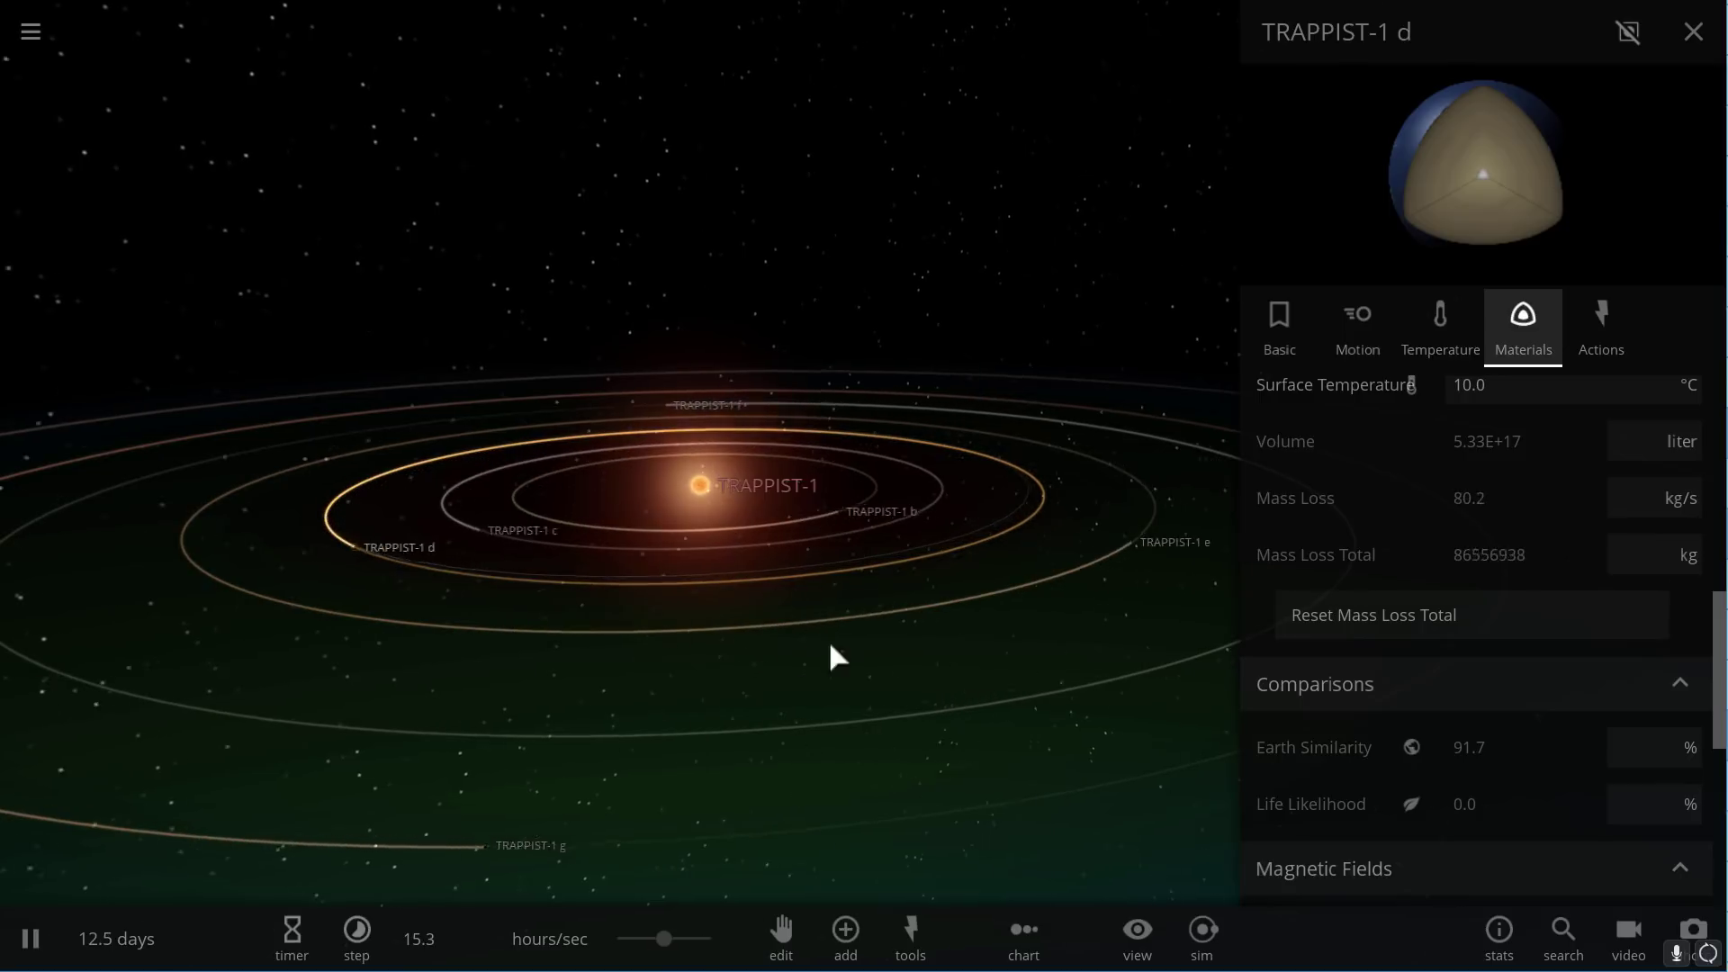
pyautogui.moveTo(848, 649); pyautogui.dragTo(993, 652)
pyautogui.scroll(5, 993, 654)
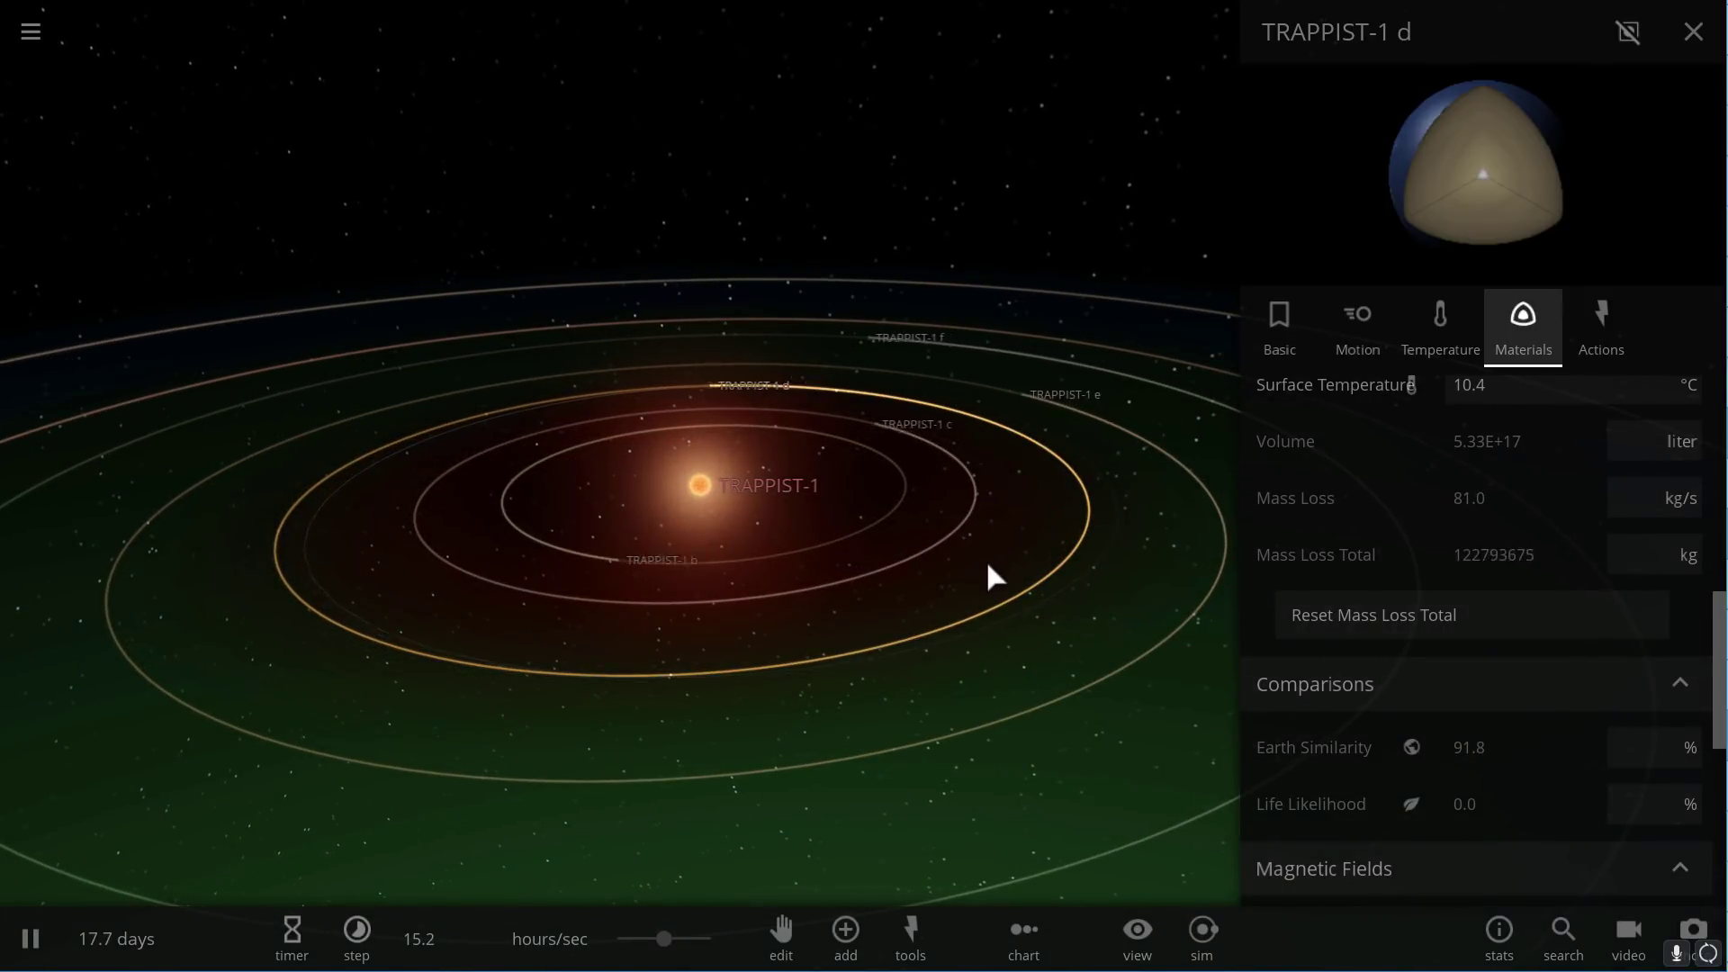
pyautogui.moveTo(988, 564); pyautogui.dragTo(926, 546)
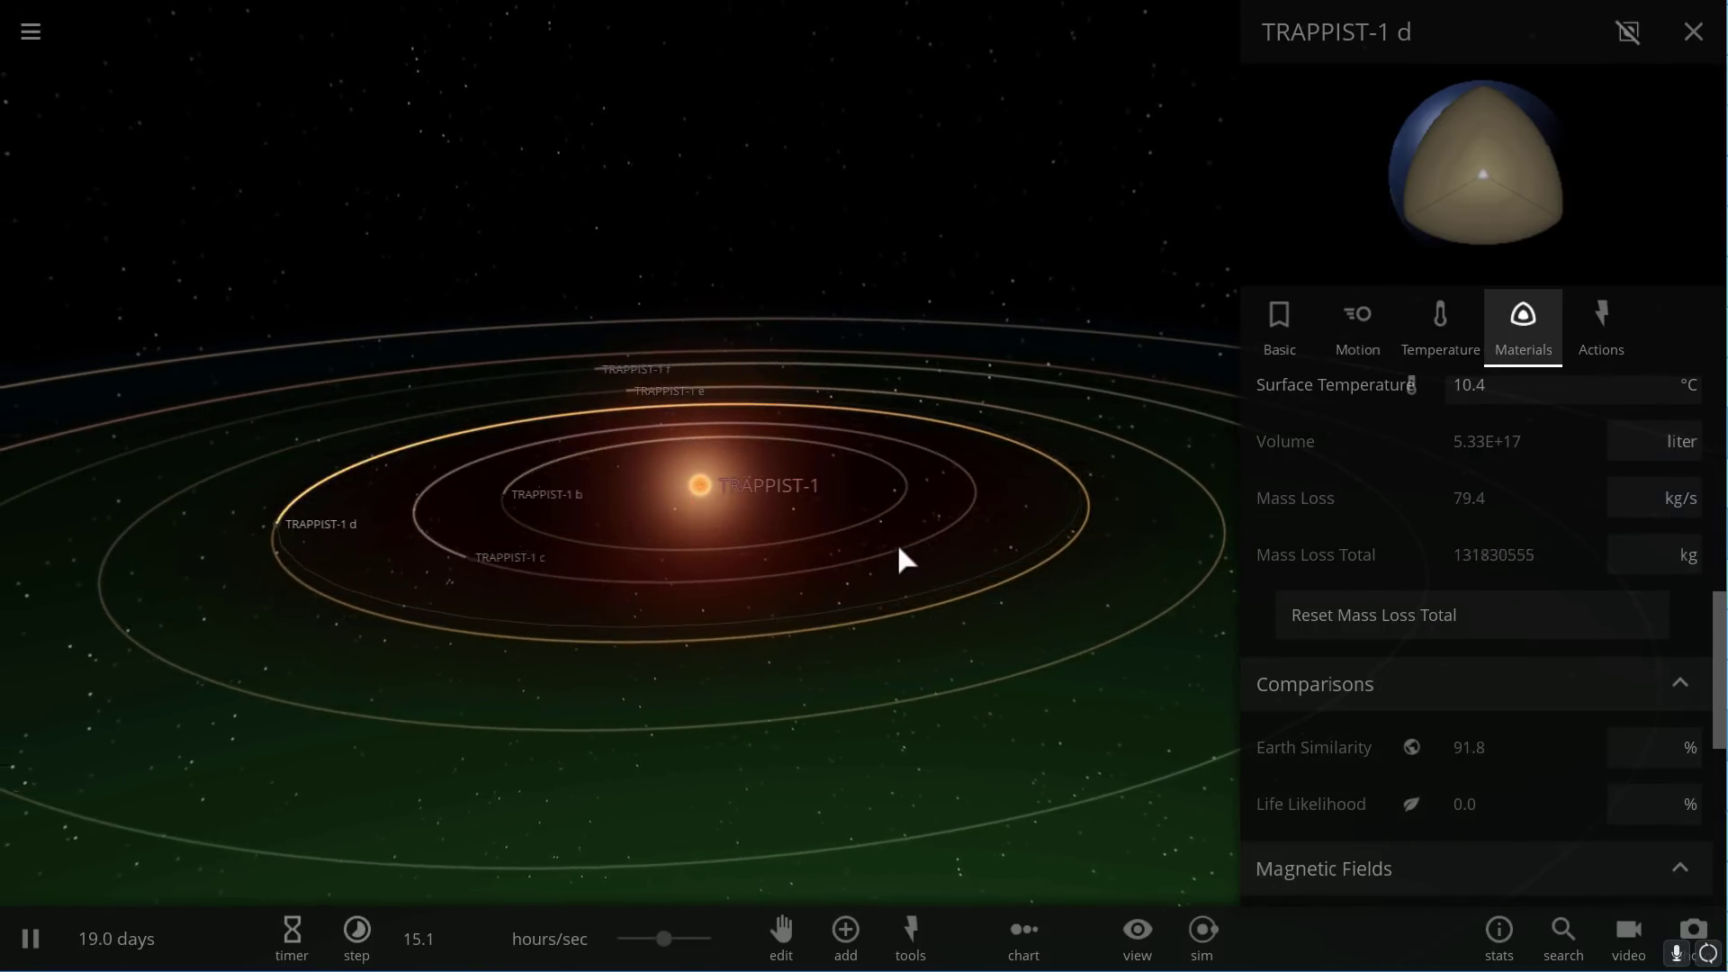
pyautogui.scroll(-5, 825, 559)
pyautogui.moveTo(825, 558); pyautogui.dragTo(683, 688)
pyautogui.scroll(4, 688, 682)
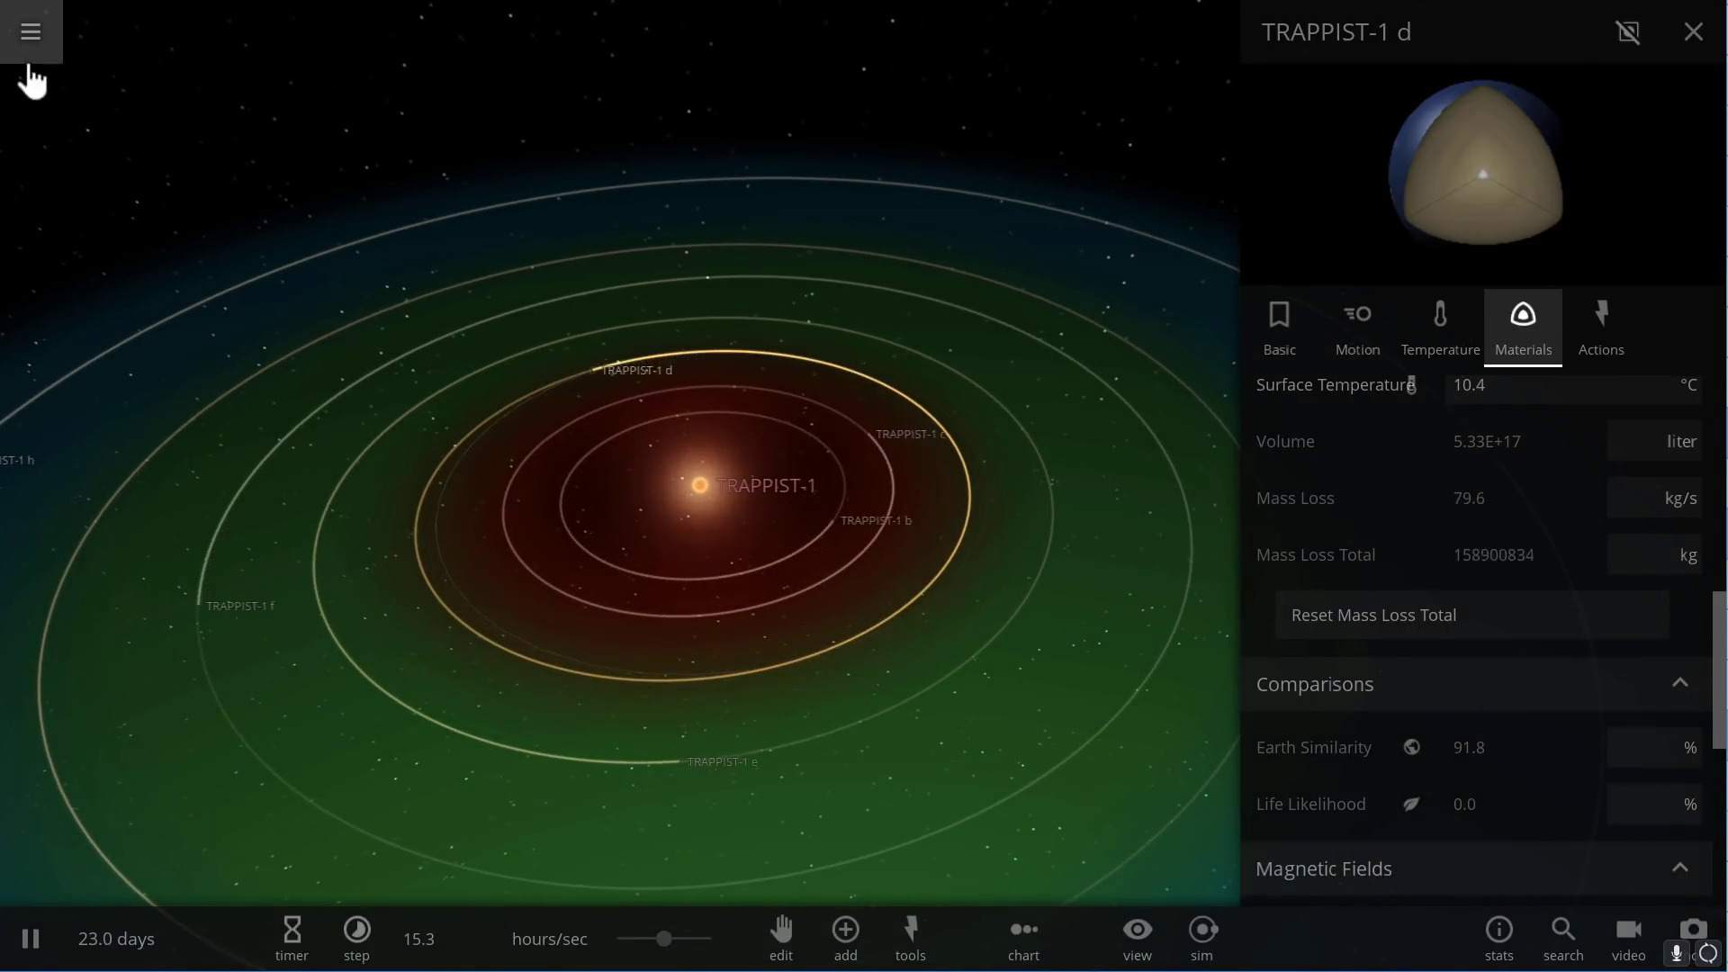
# Start another simulation, place Proxima Centauri in it and add Proxima b in orbit around the star.
pyautogui.click(46, 65)
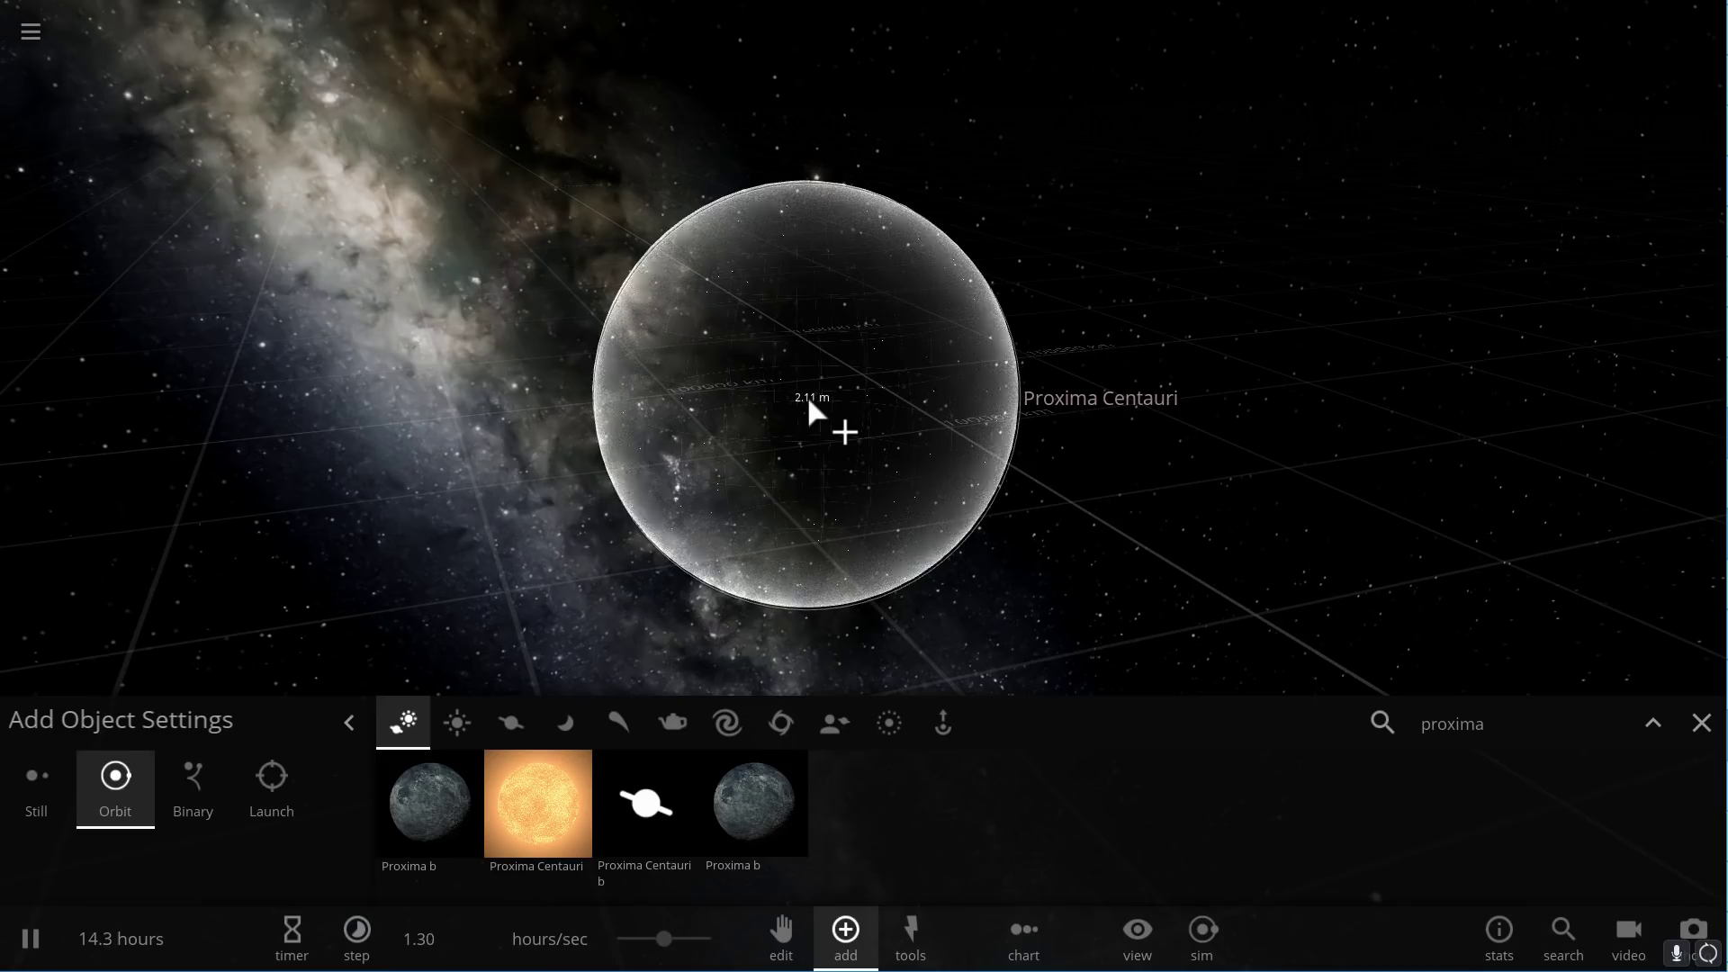
pyautogui.click(808, 402)
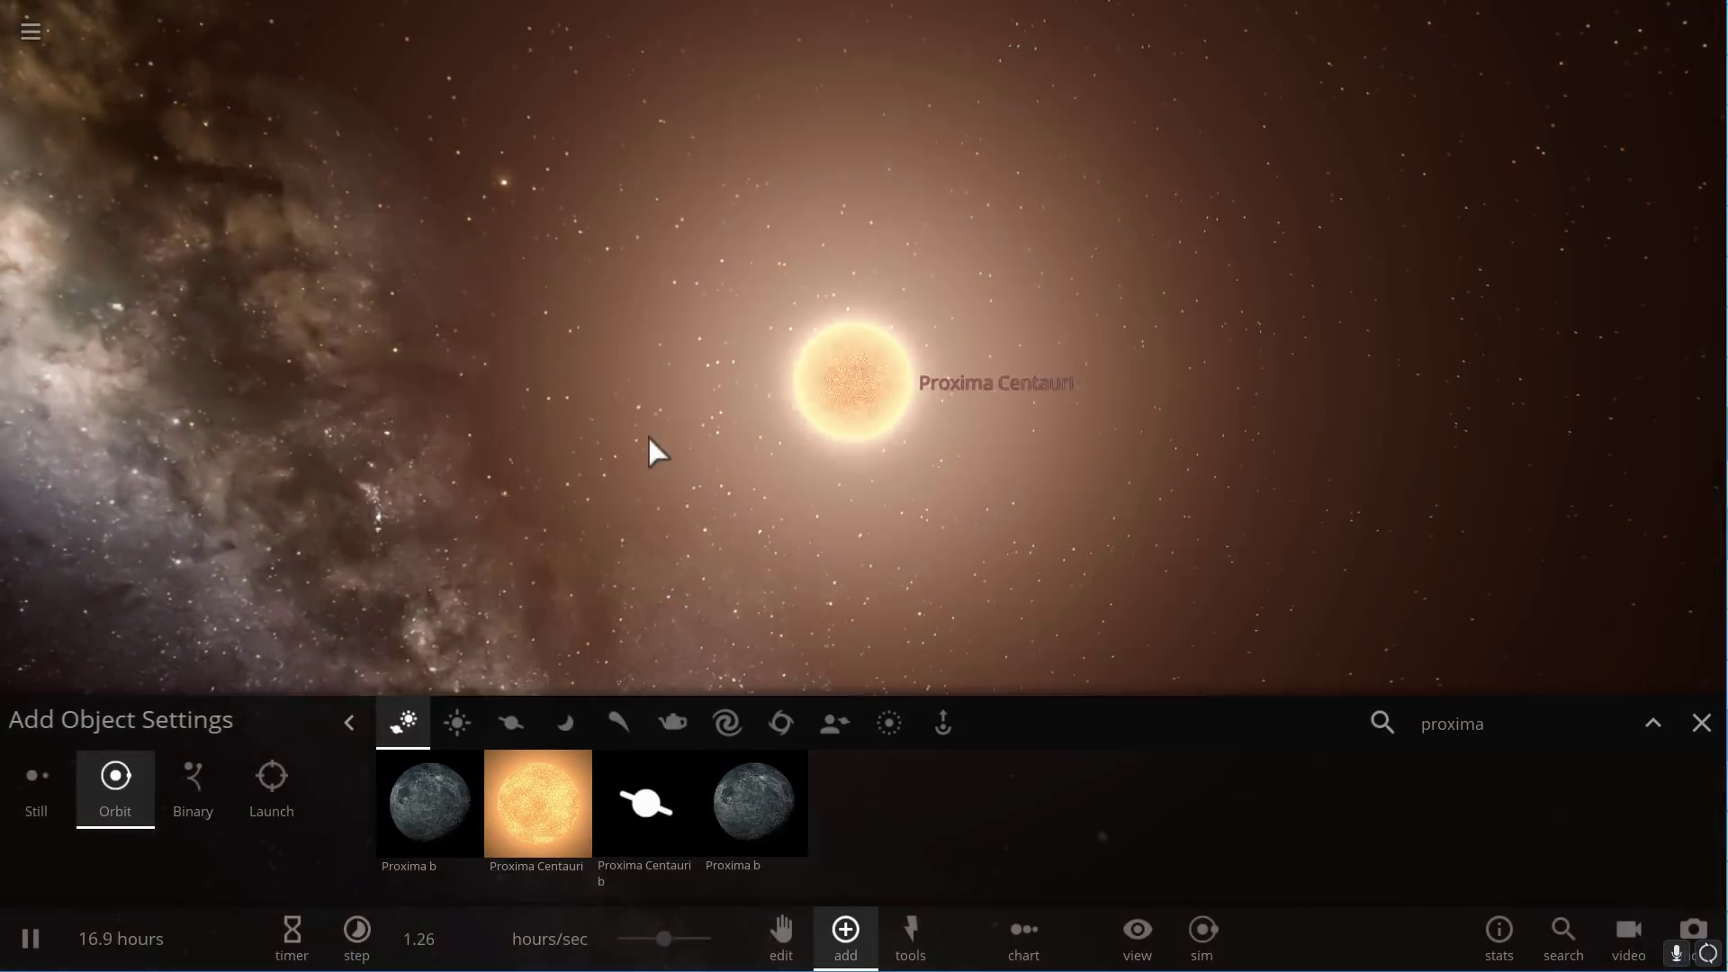
pyautogui.scroll(-3, 651, 439)
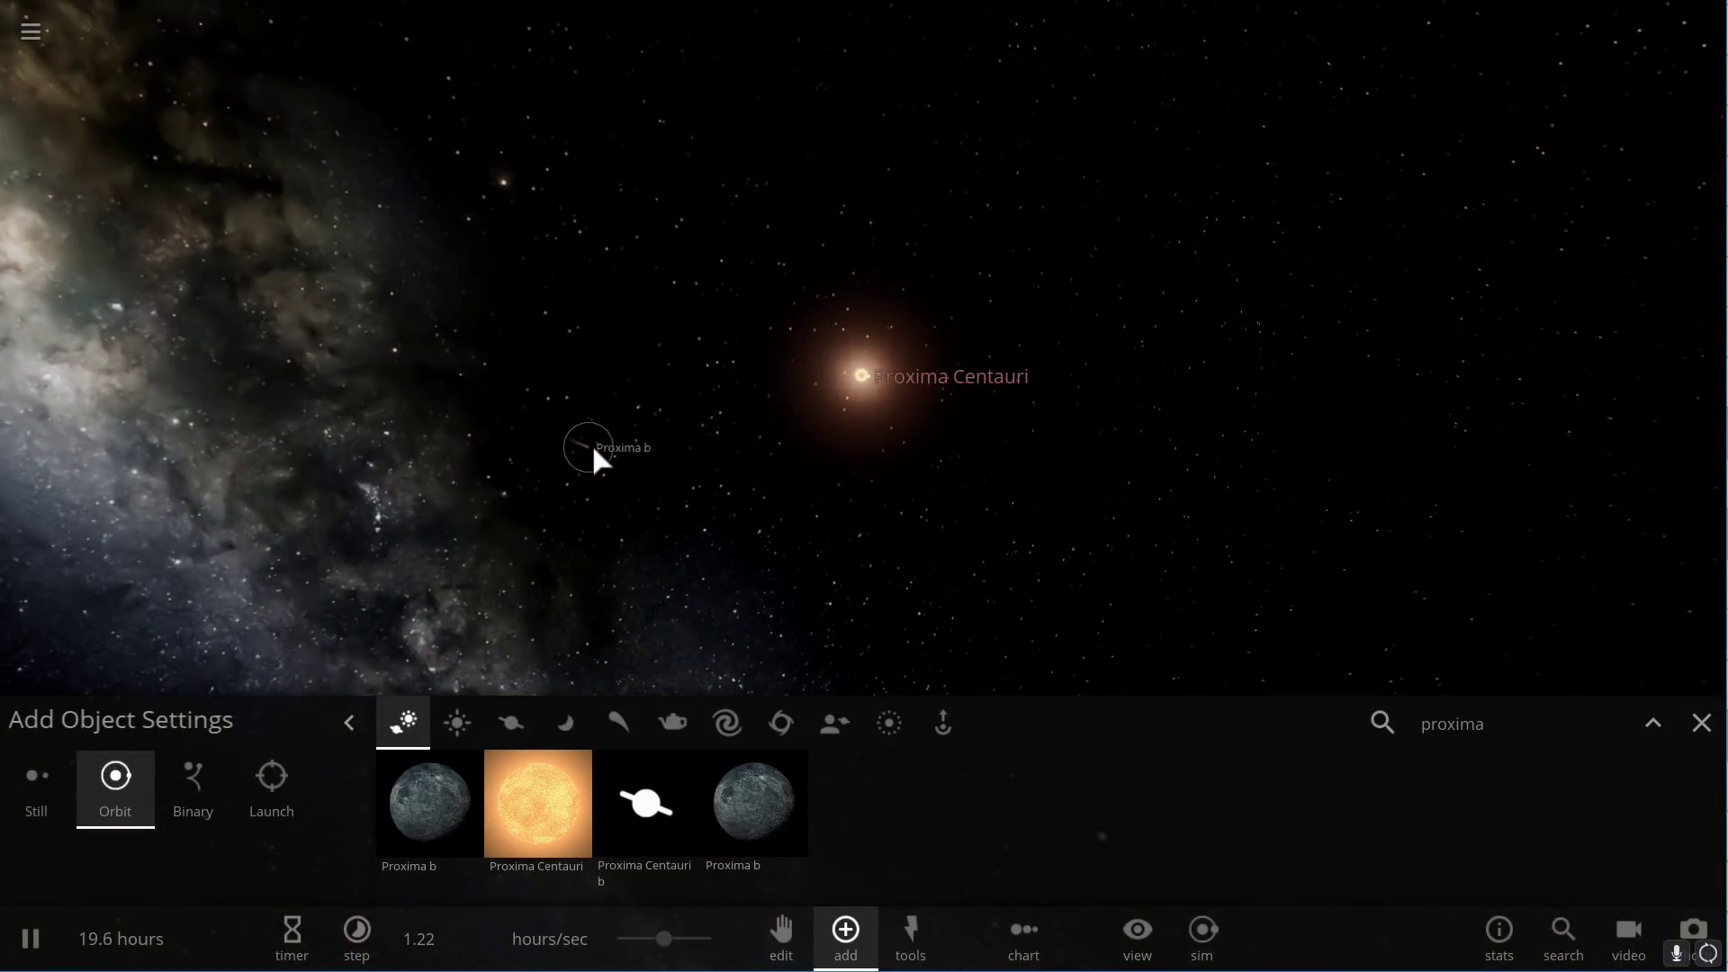
pyautogui.click(592, 445)
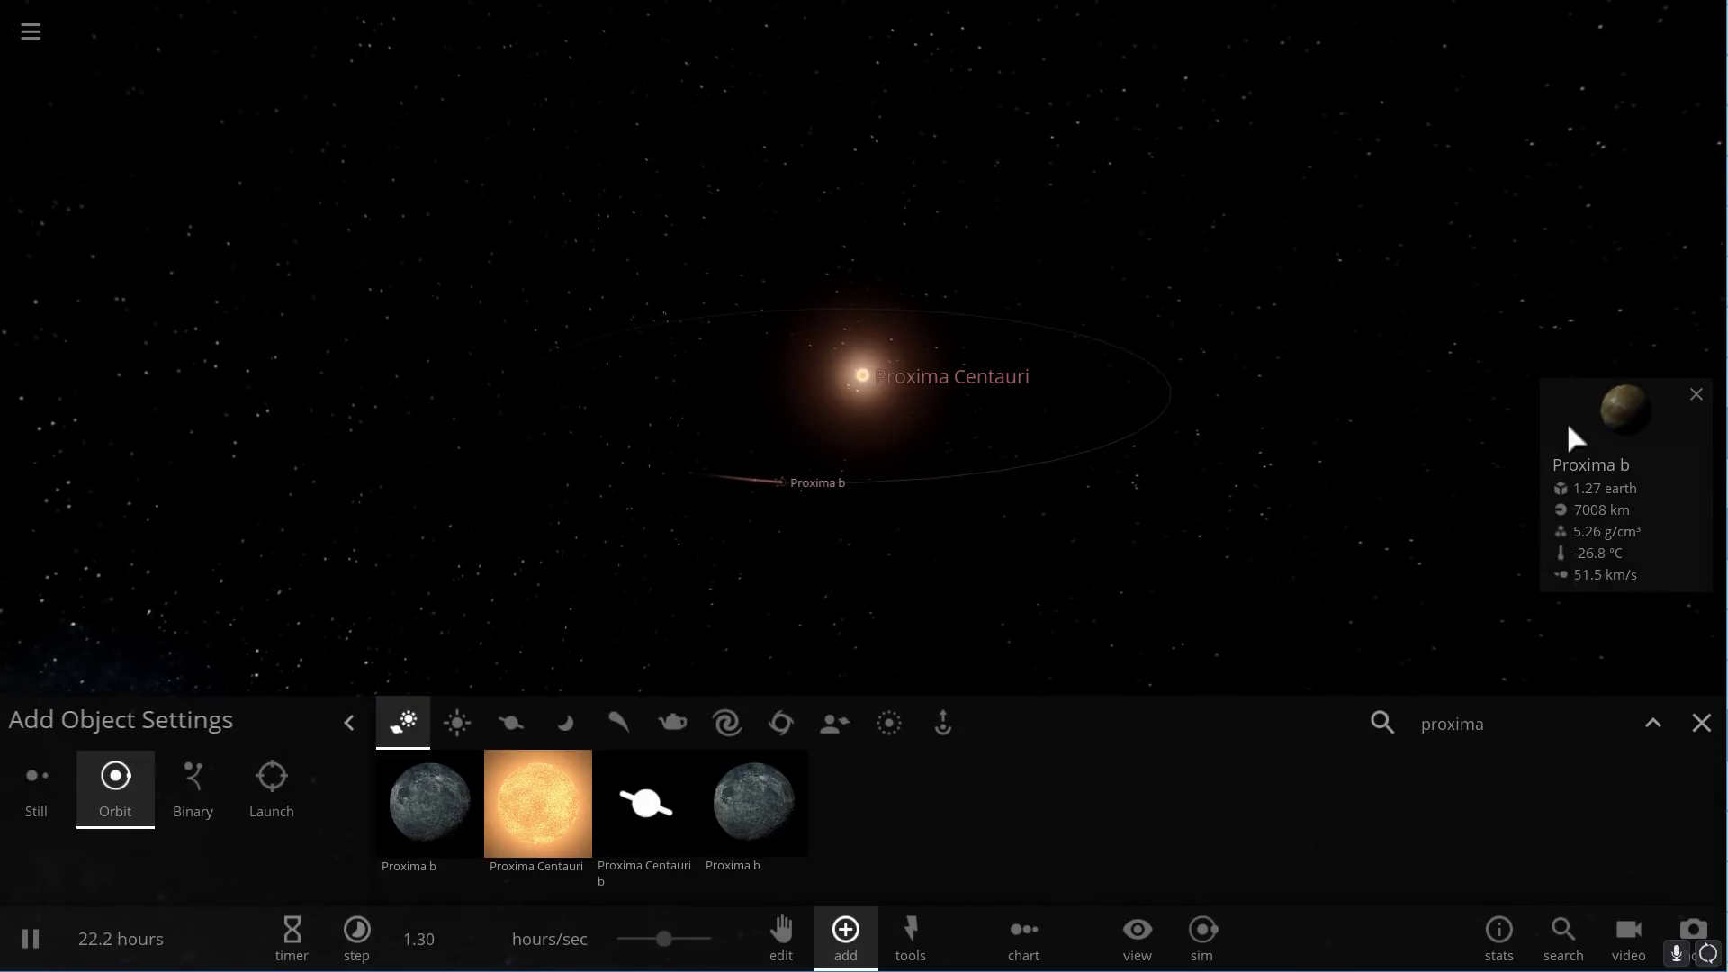
# Examine the added Proxima b's composition, Earth Similarity and Life Likelihood while speeding the simulation up to about 1.67 days/sec.
pyautogui.click(1217, 727)
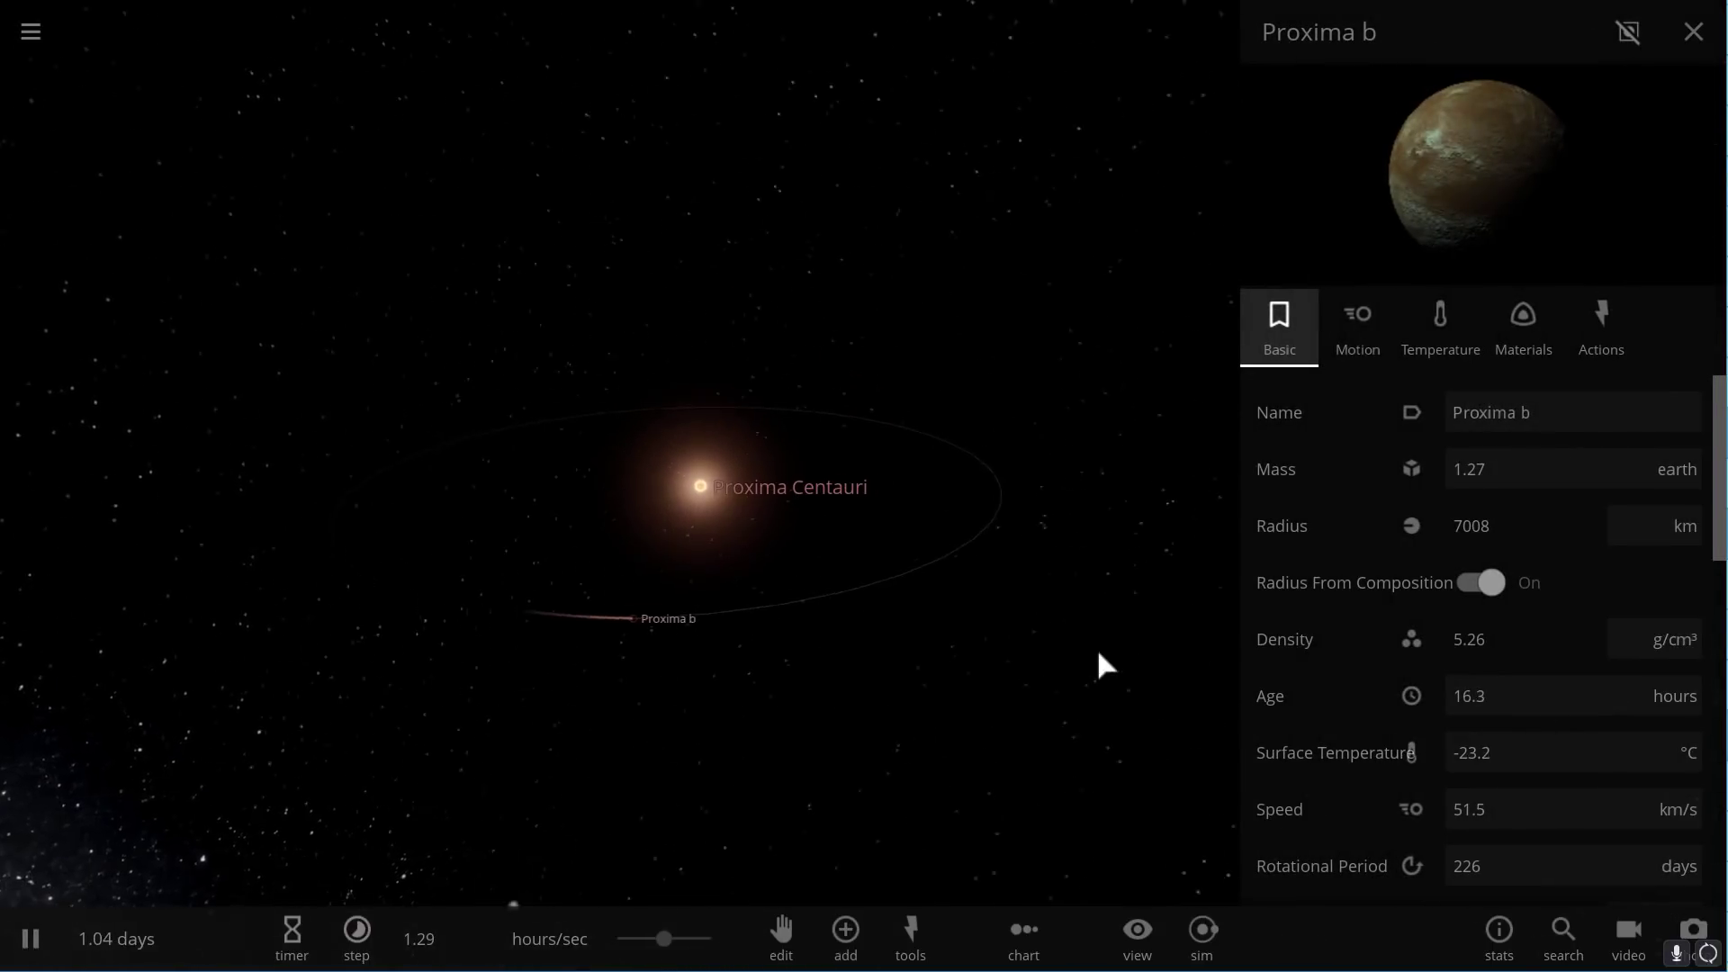
pyautogui.doubleClick(825, 550)
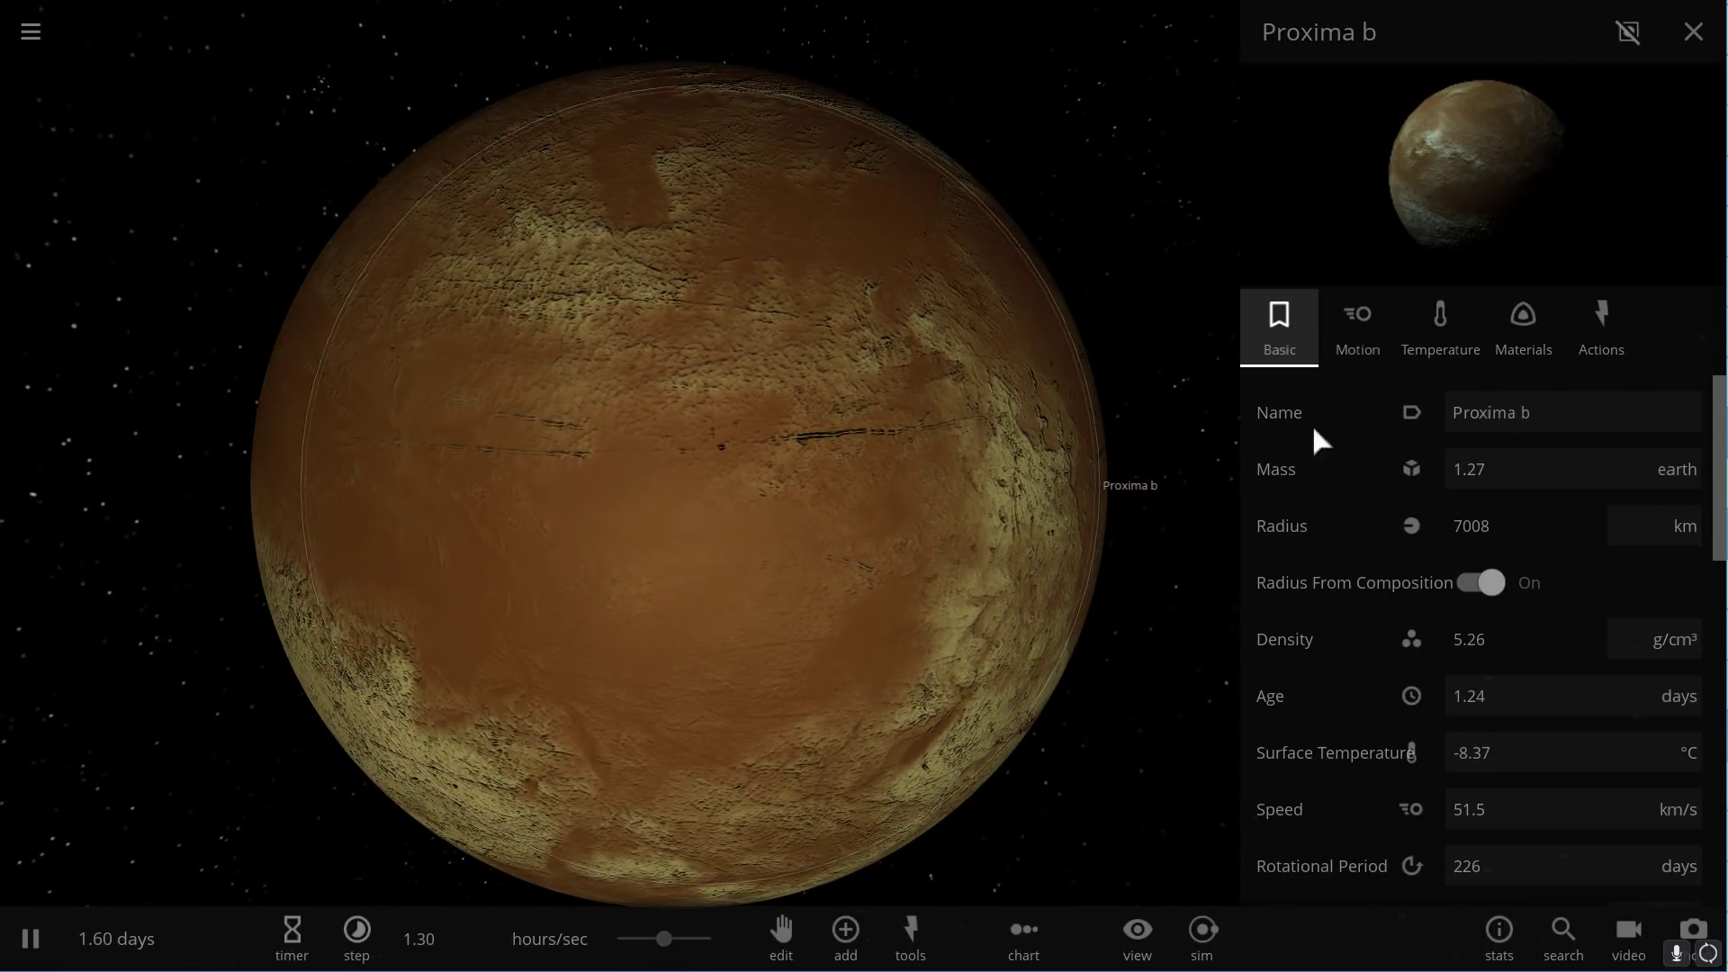
pyautogui.click(1522, 332)
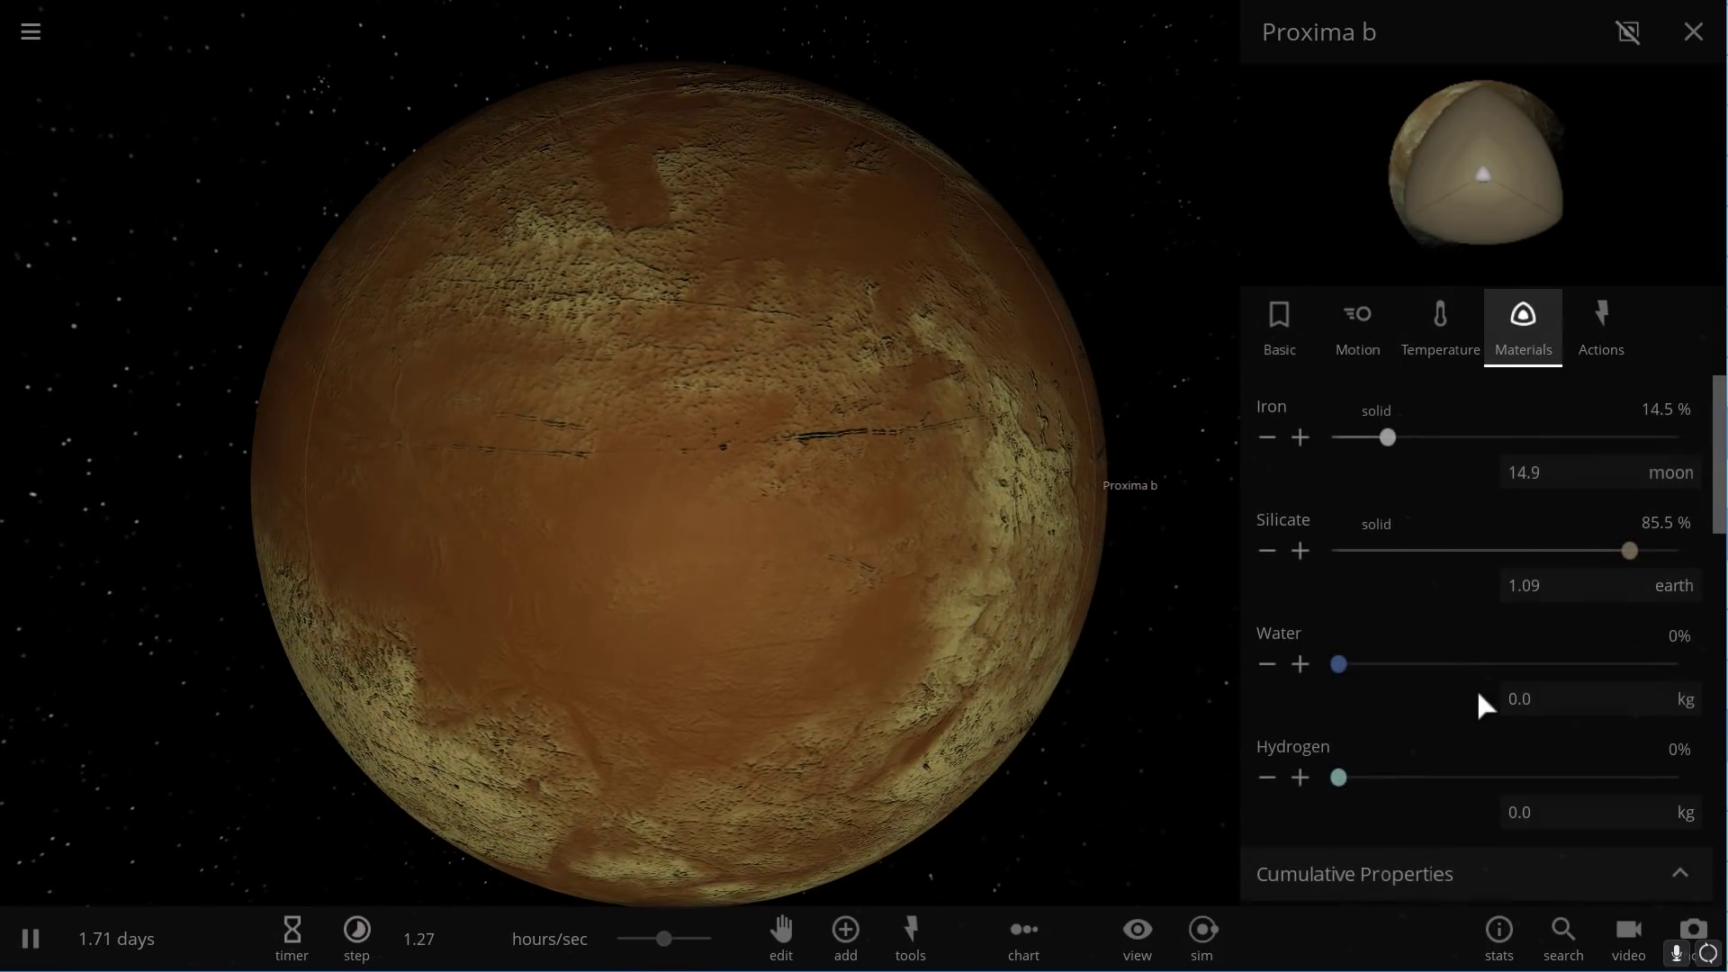
pyautogui.scroll(-3, 1476, 688)
pyautogui.scroll(-5, 1463, 615)
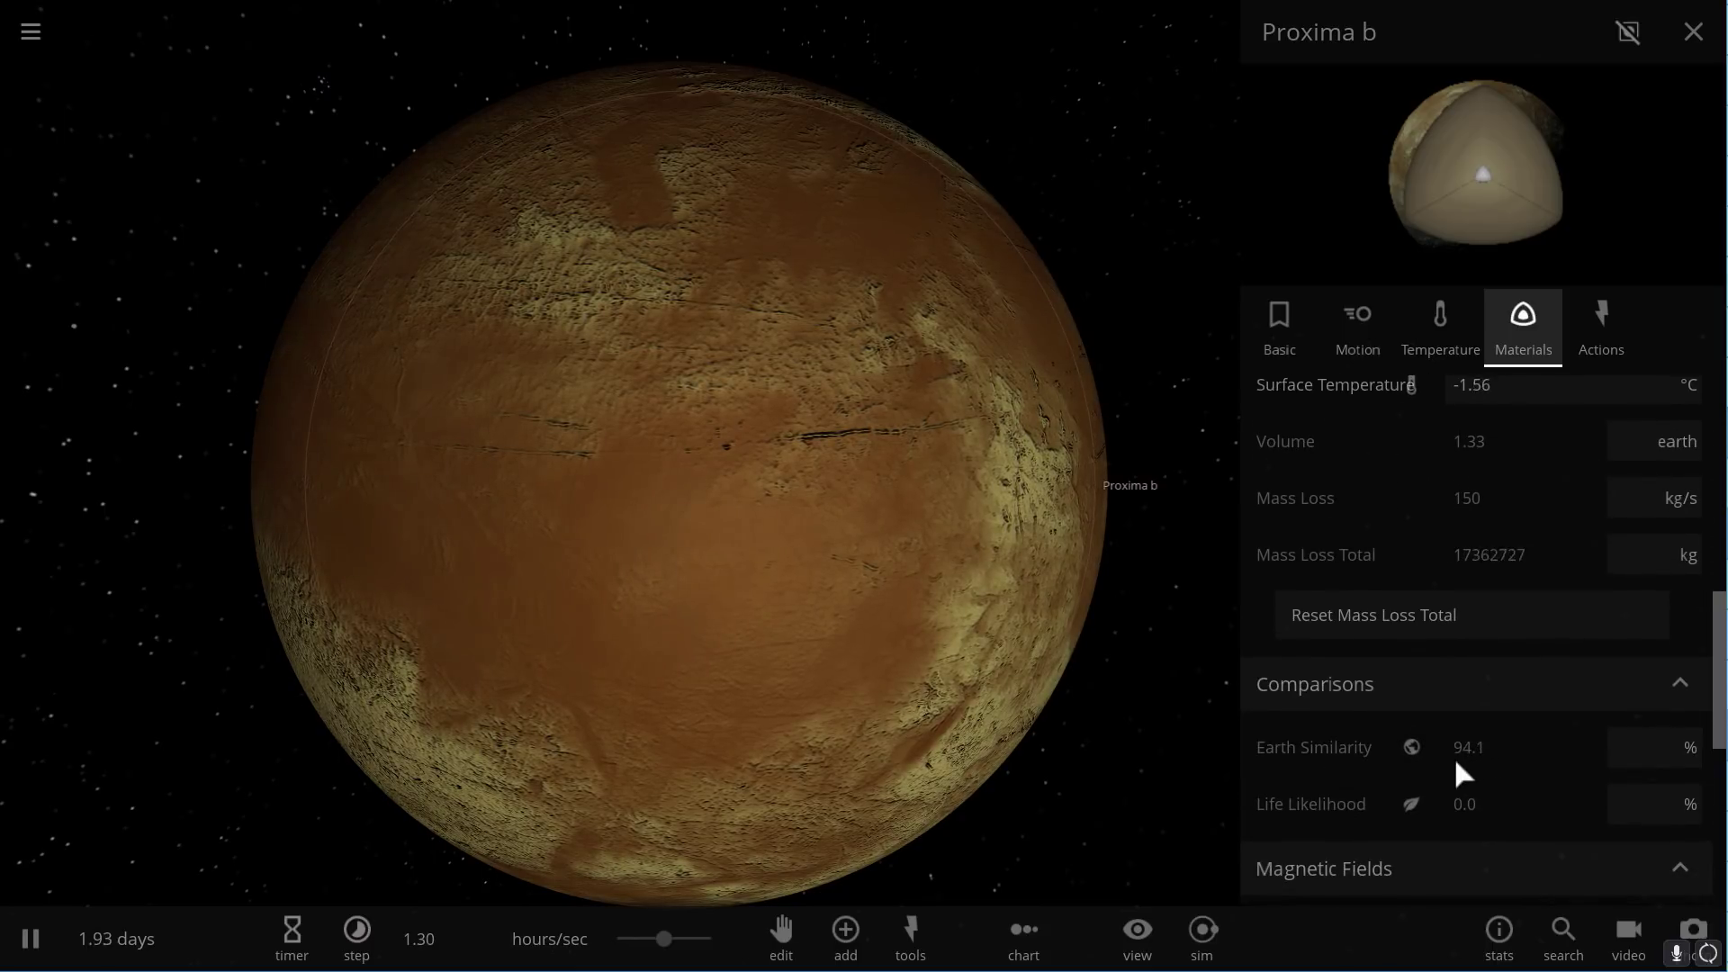
pyautogui.moveTo(691, 942); pyautogui.dragTo(709, 941)
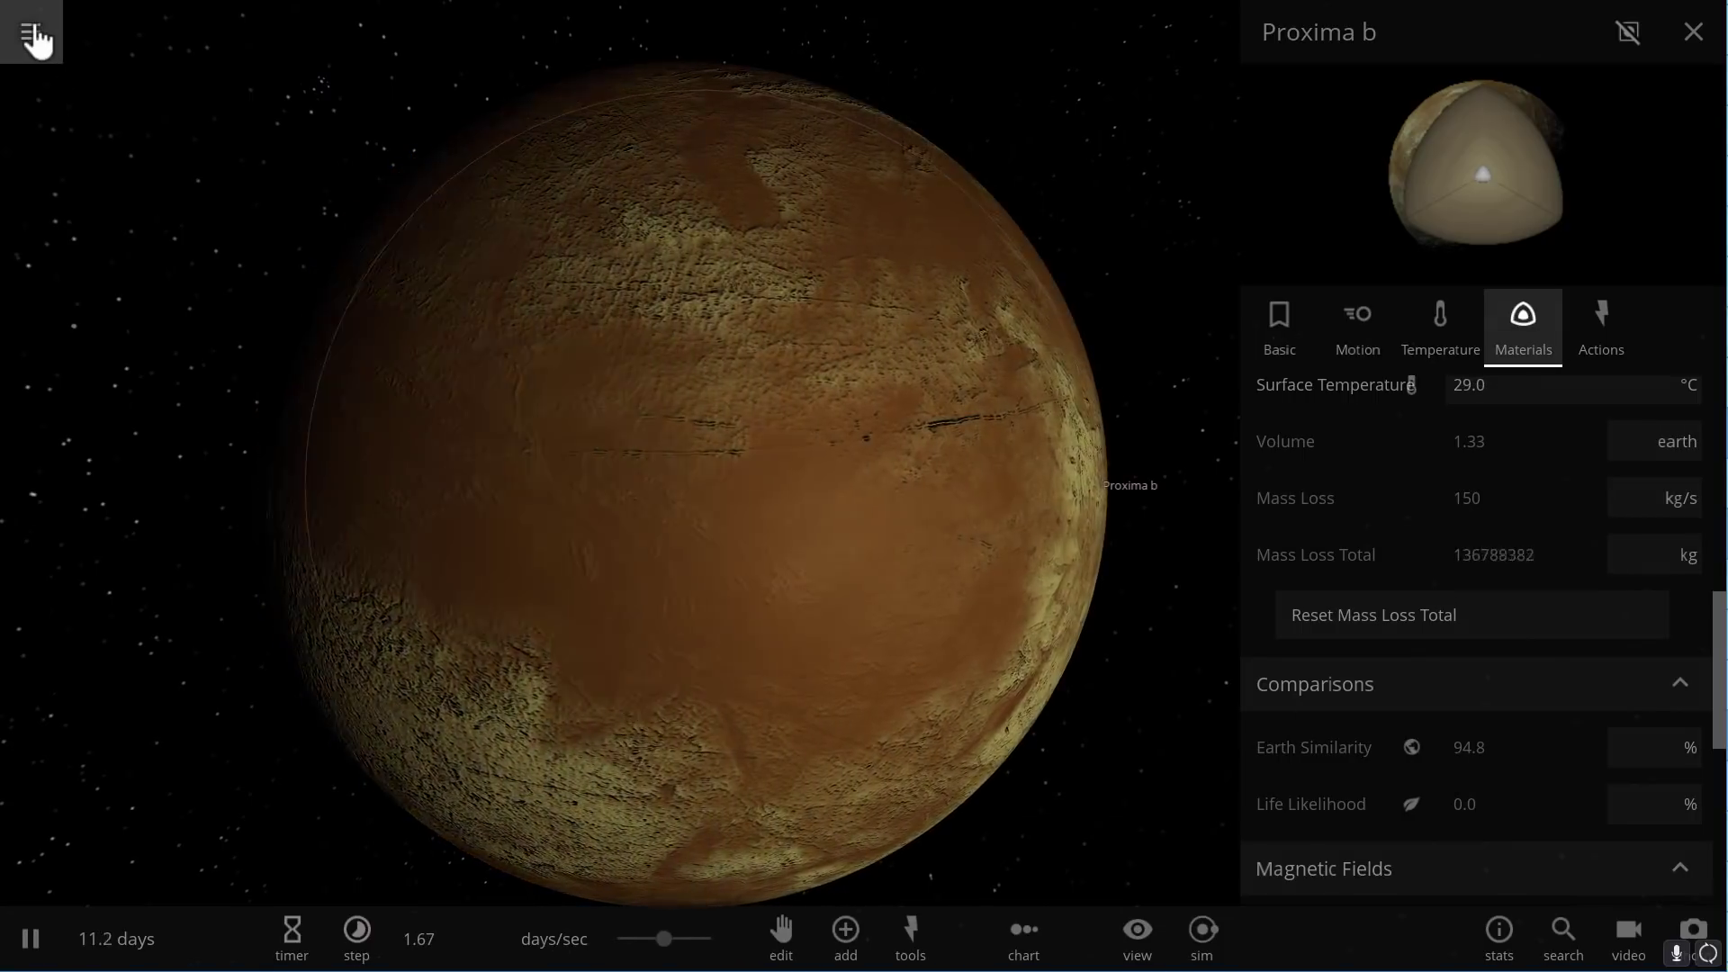
# Open the ready-made Proxima b simulation from the exoplanet simulations.
pyautogui.click(30, 34)
pyautogui.click(127, 347)
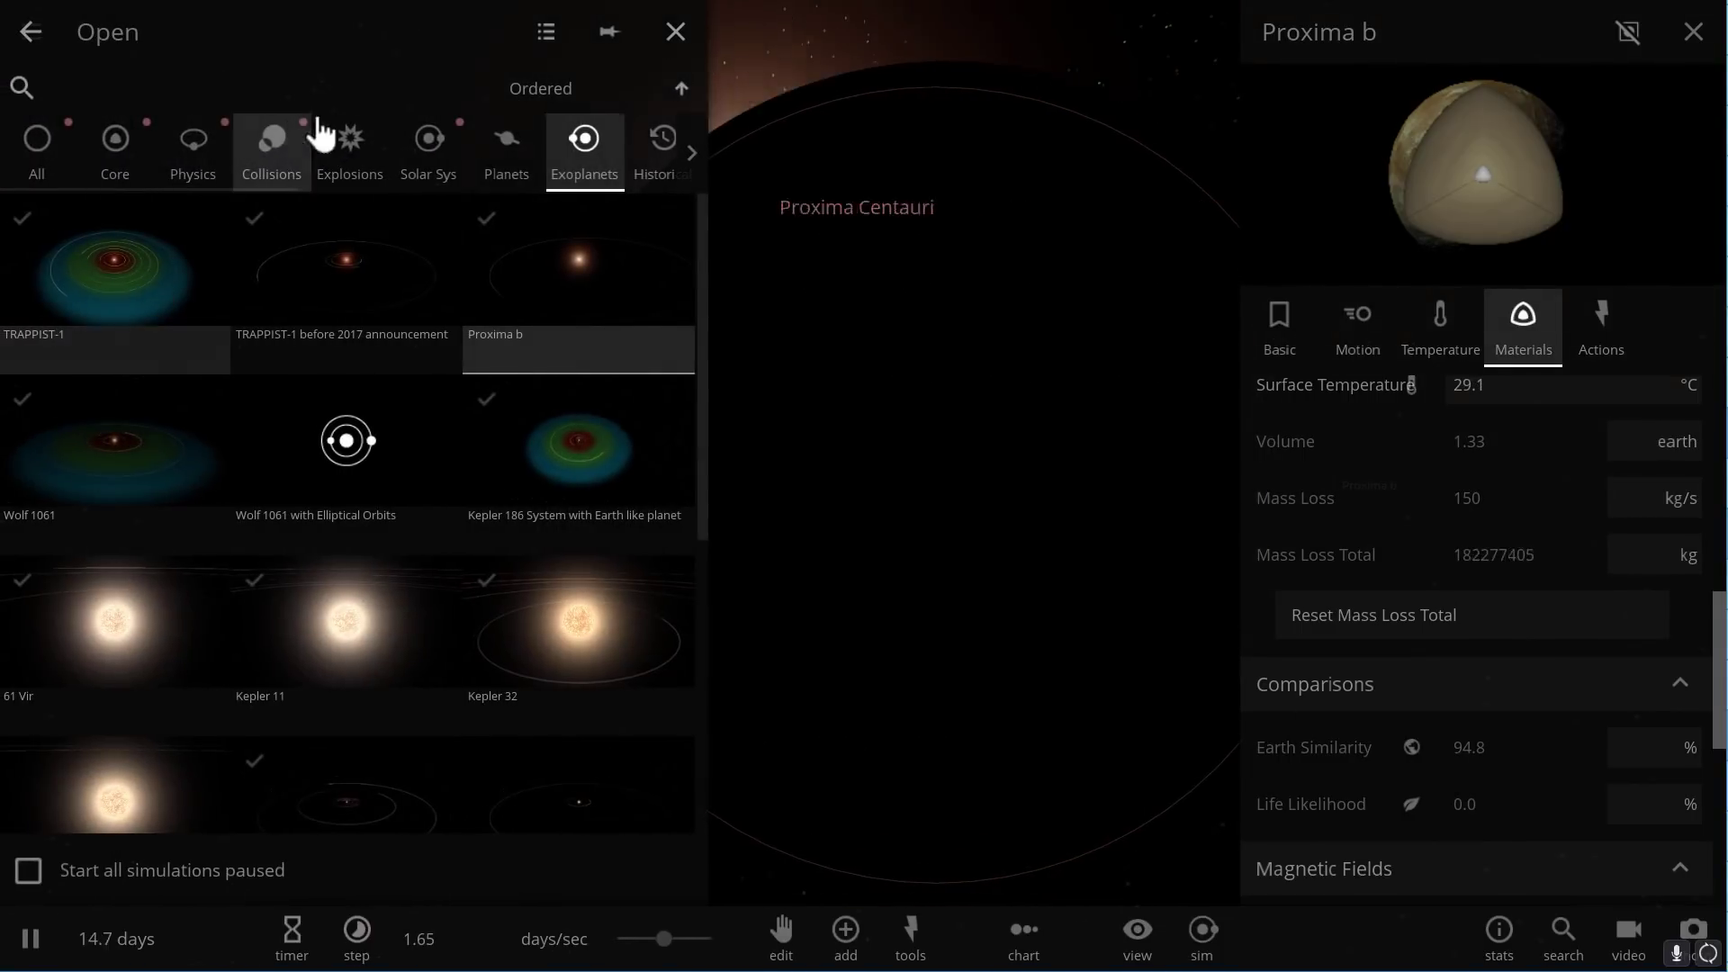
pyautogui.click(586, 251)
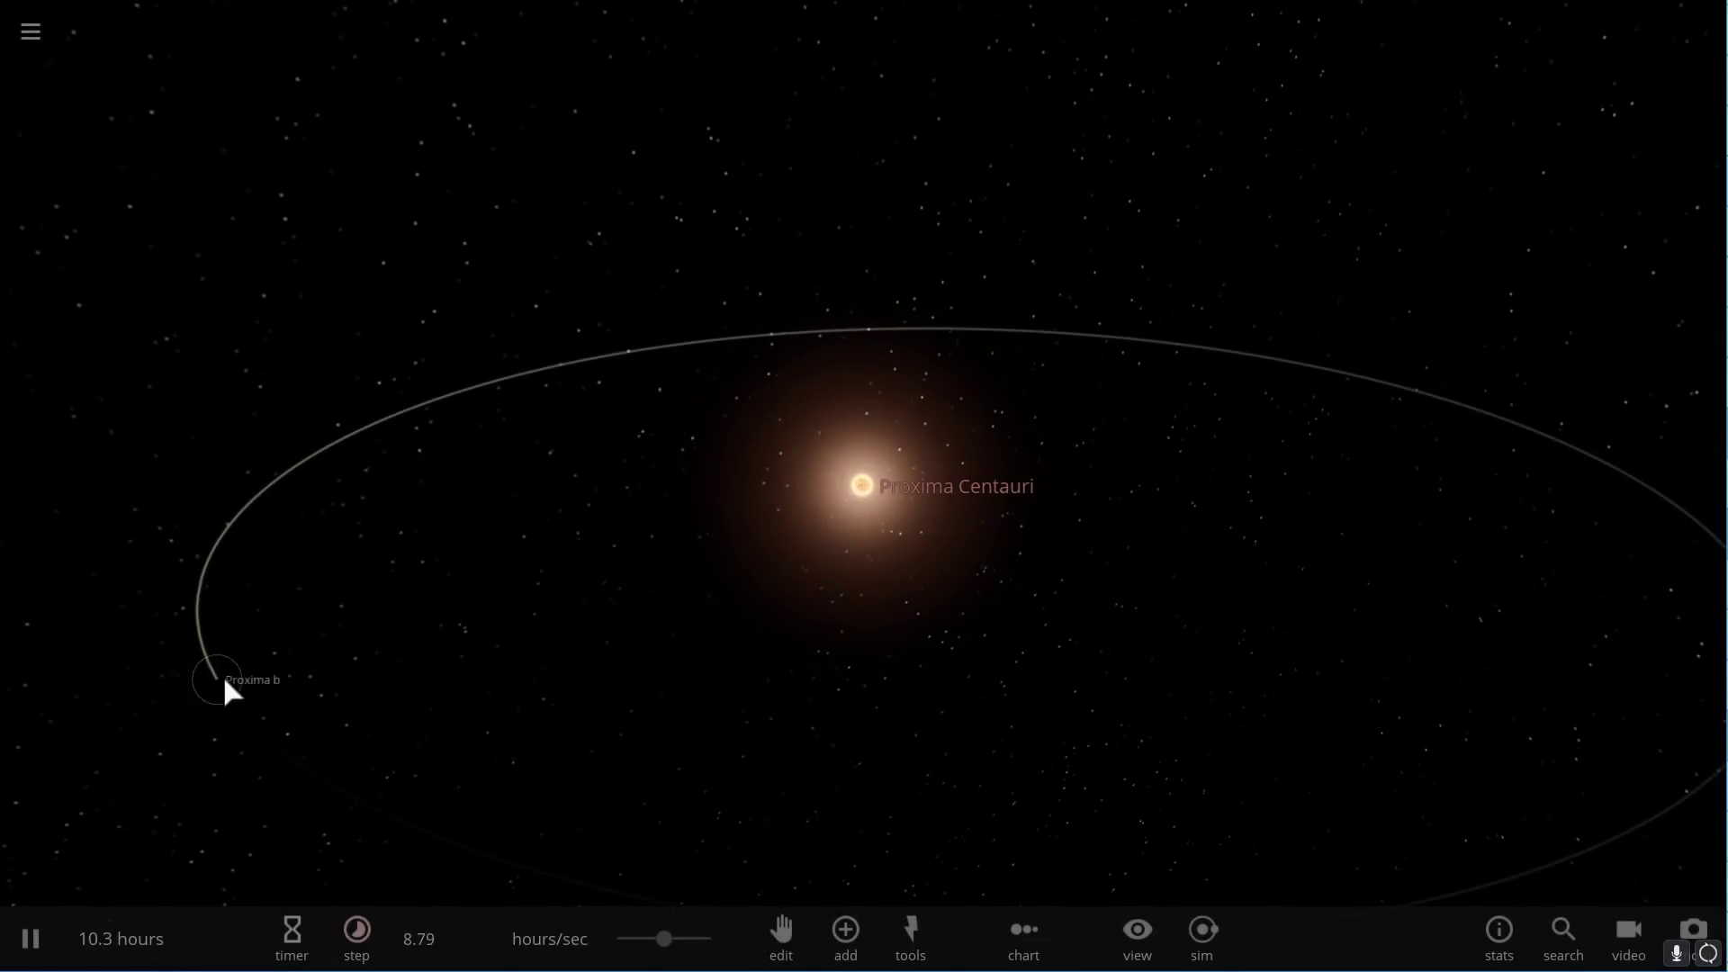
# Check the Earth Similarity and Life Likelihood of Proxima b in the ready-made simulation, and close its properties.
pyautogui.click(1597, 427)
pyautogui.click(1527, 356)
pyautogui.scroll(-8, 1438, 586)
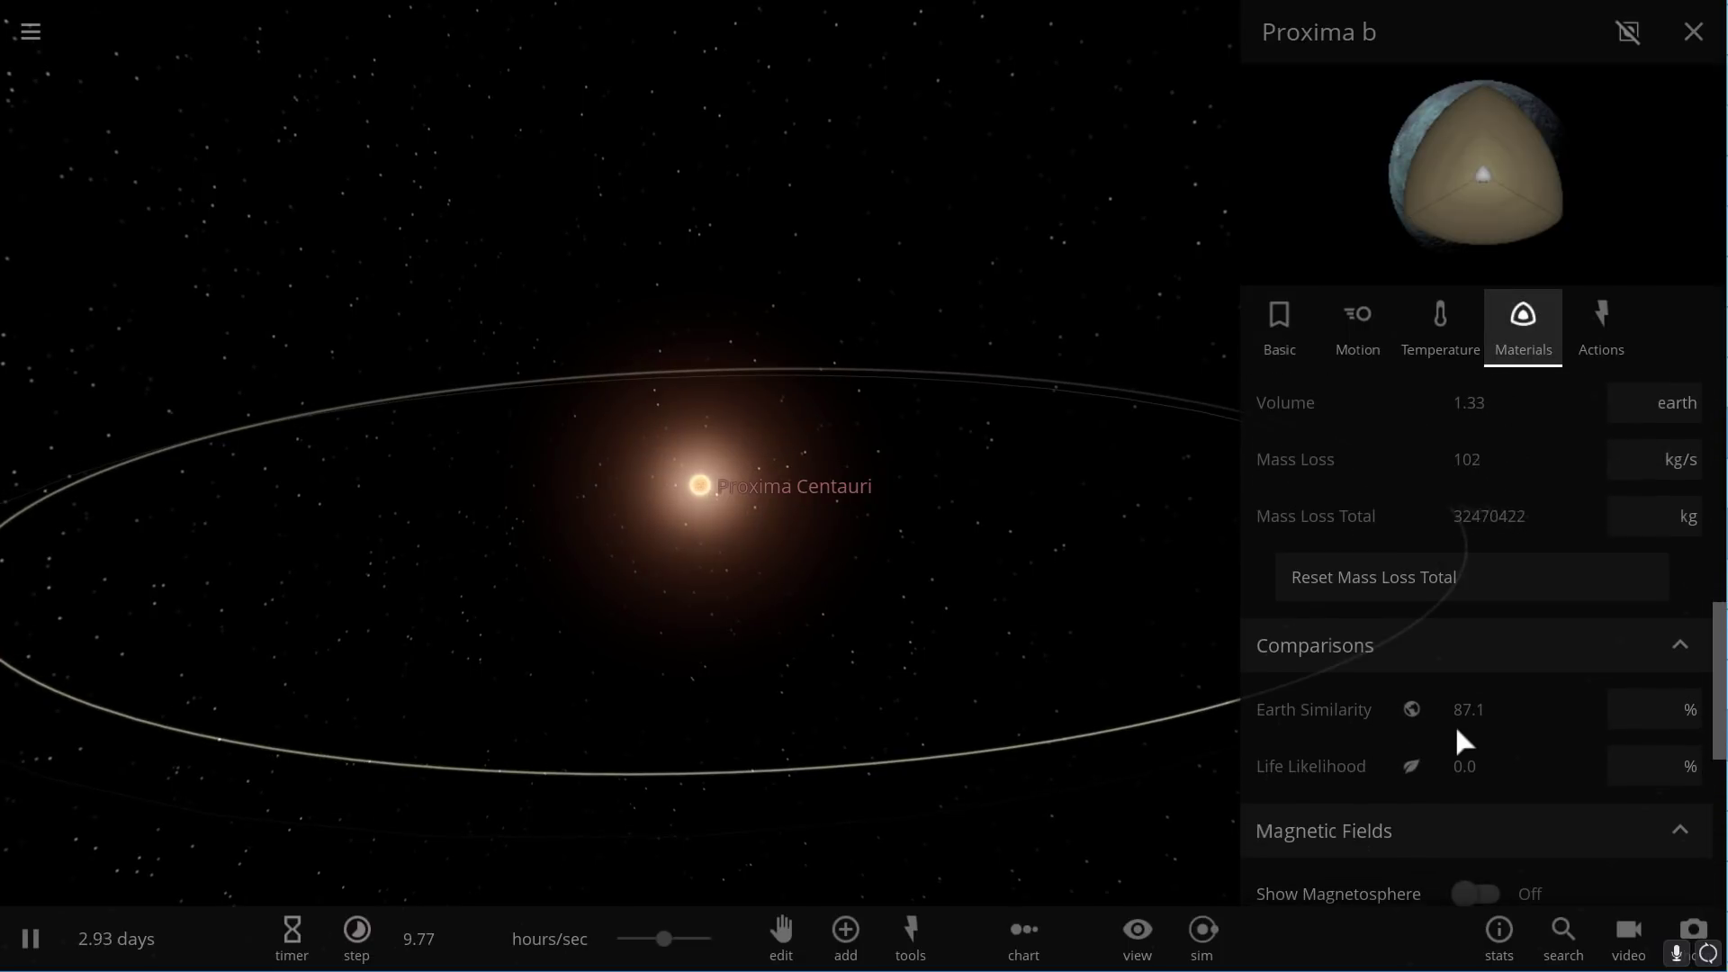
pyautogui.click(1694, 35)
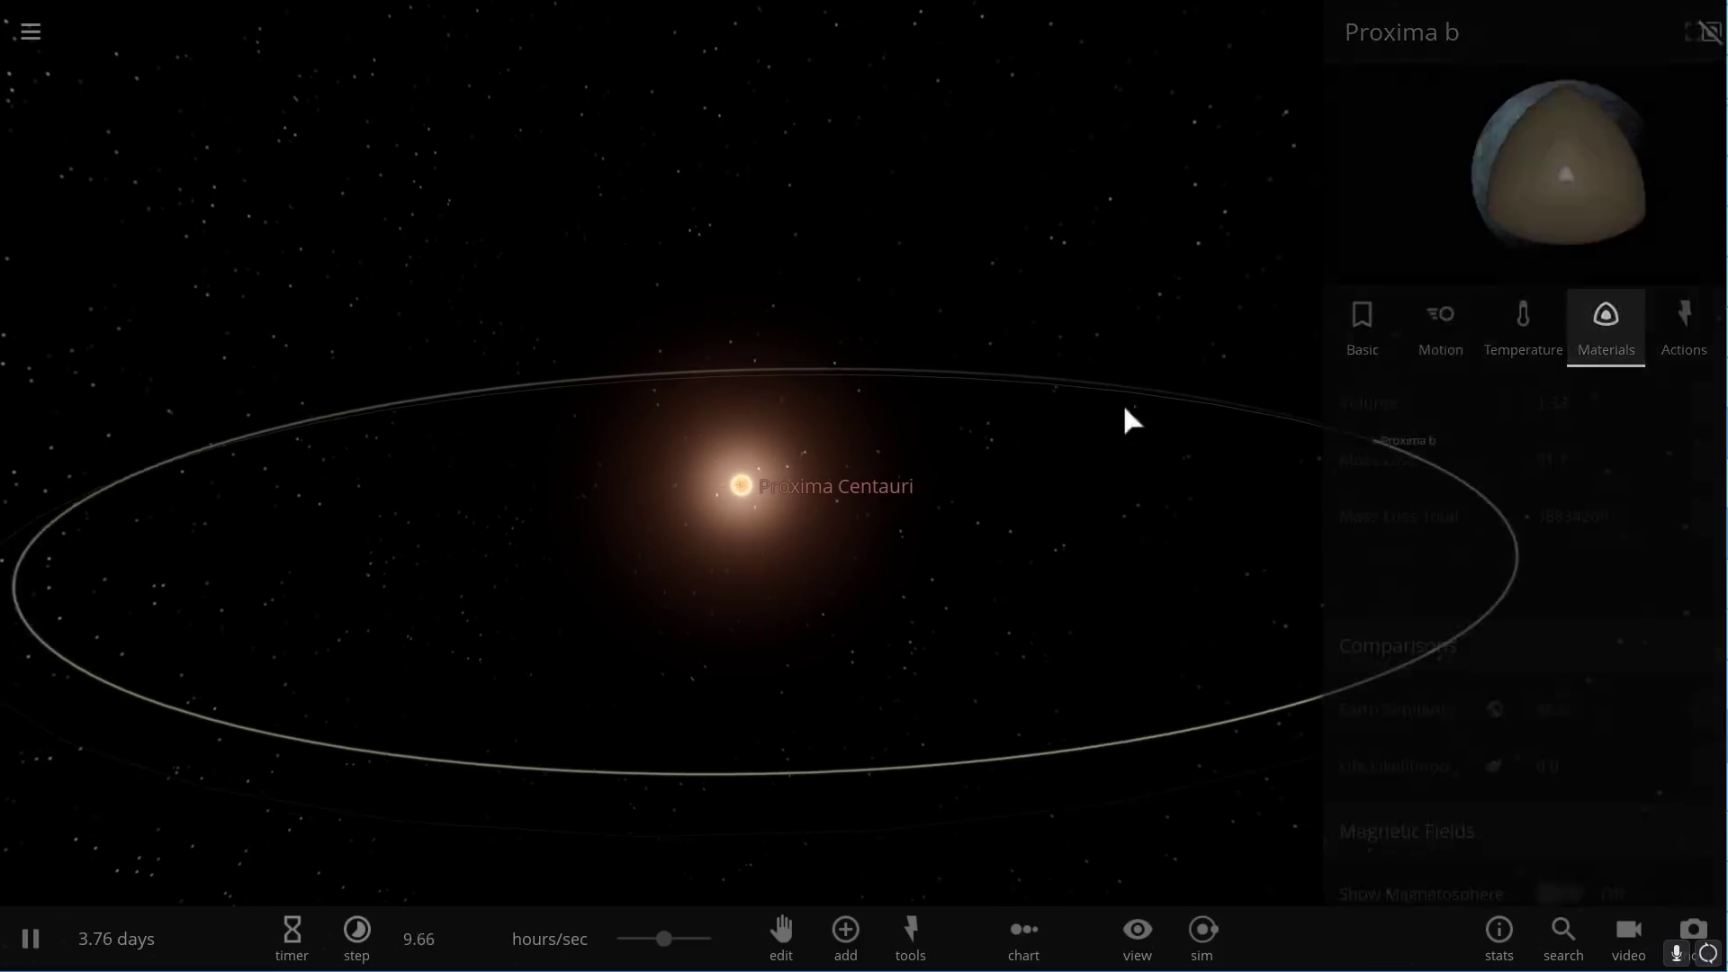
# Examine Proxima b's orbit around Proxima Centauri and focus the view on the planet up close.
pyautogui.moveTo(1197, 469); pyautogui.dragTo(1273, 482)
pyautogui.moveTo(1098, 541); pyautogui.dragTo(1192, 558)
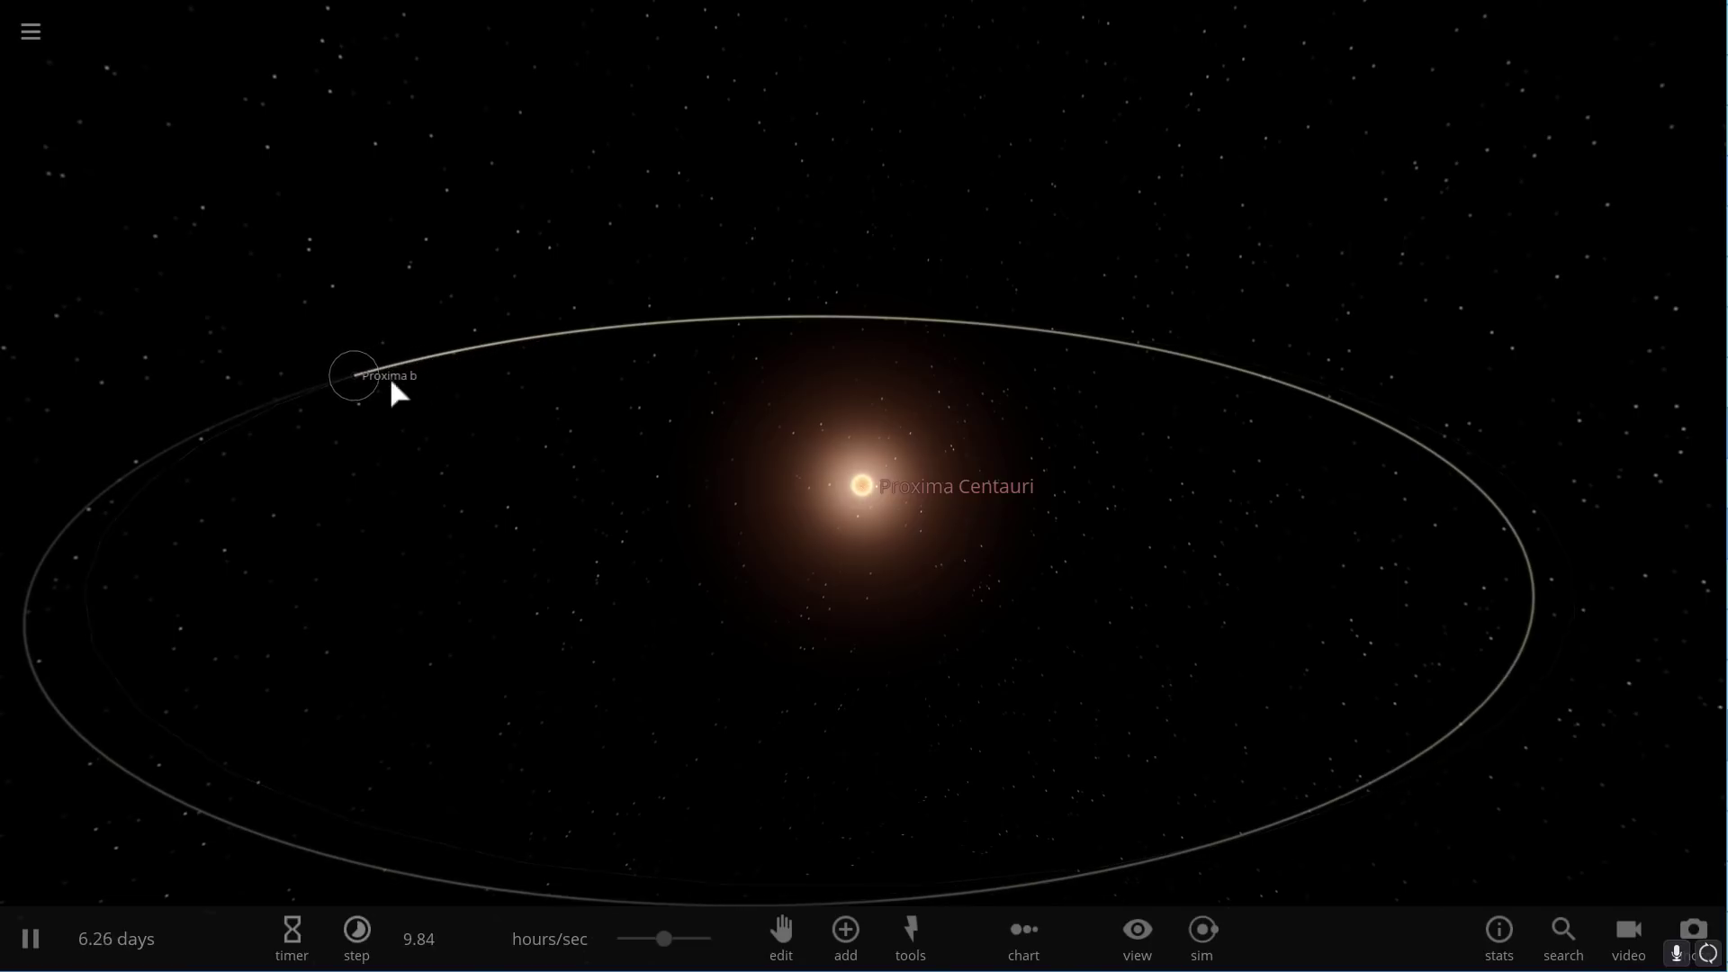
pyautogui.click(290, 398)
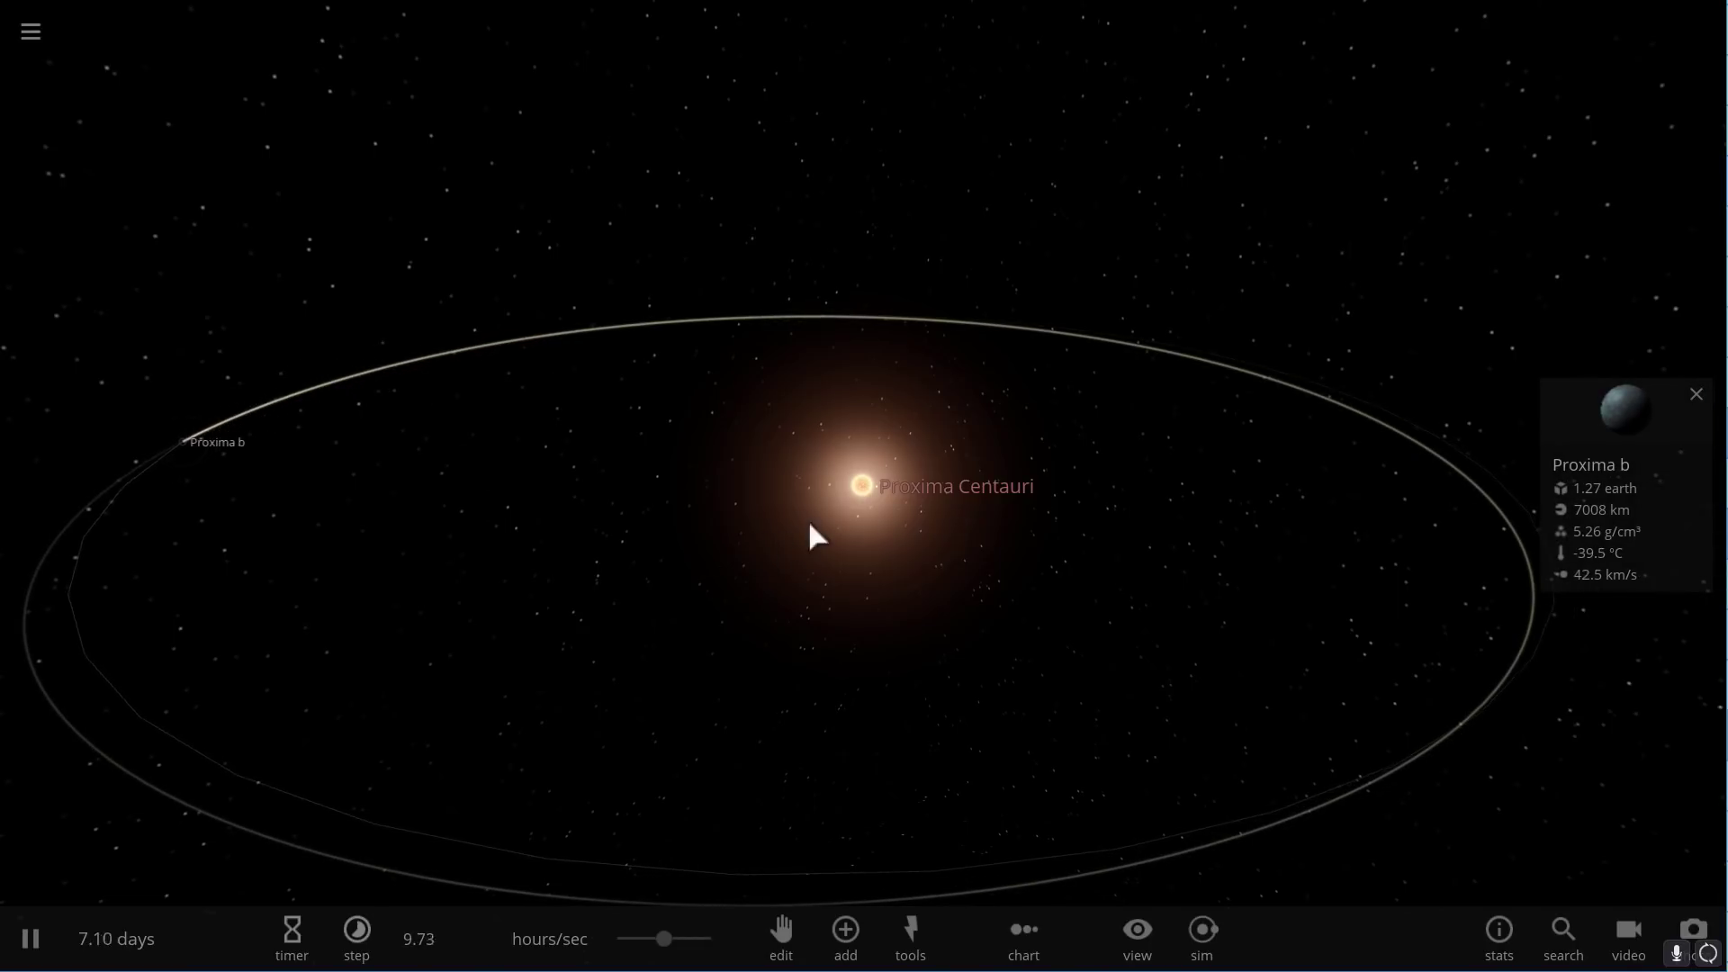
pyautogui.click(140, 494)
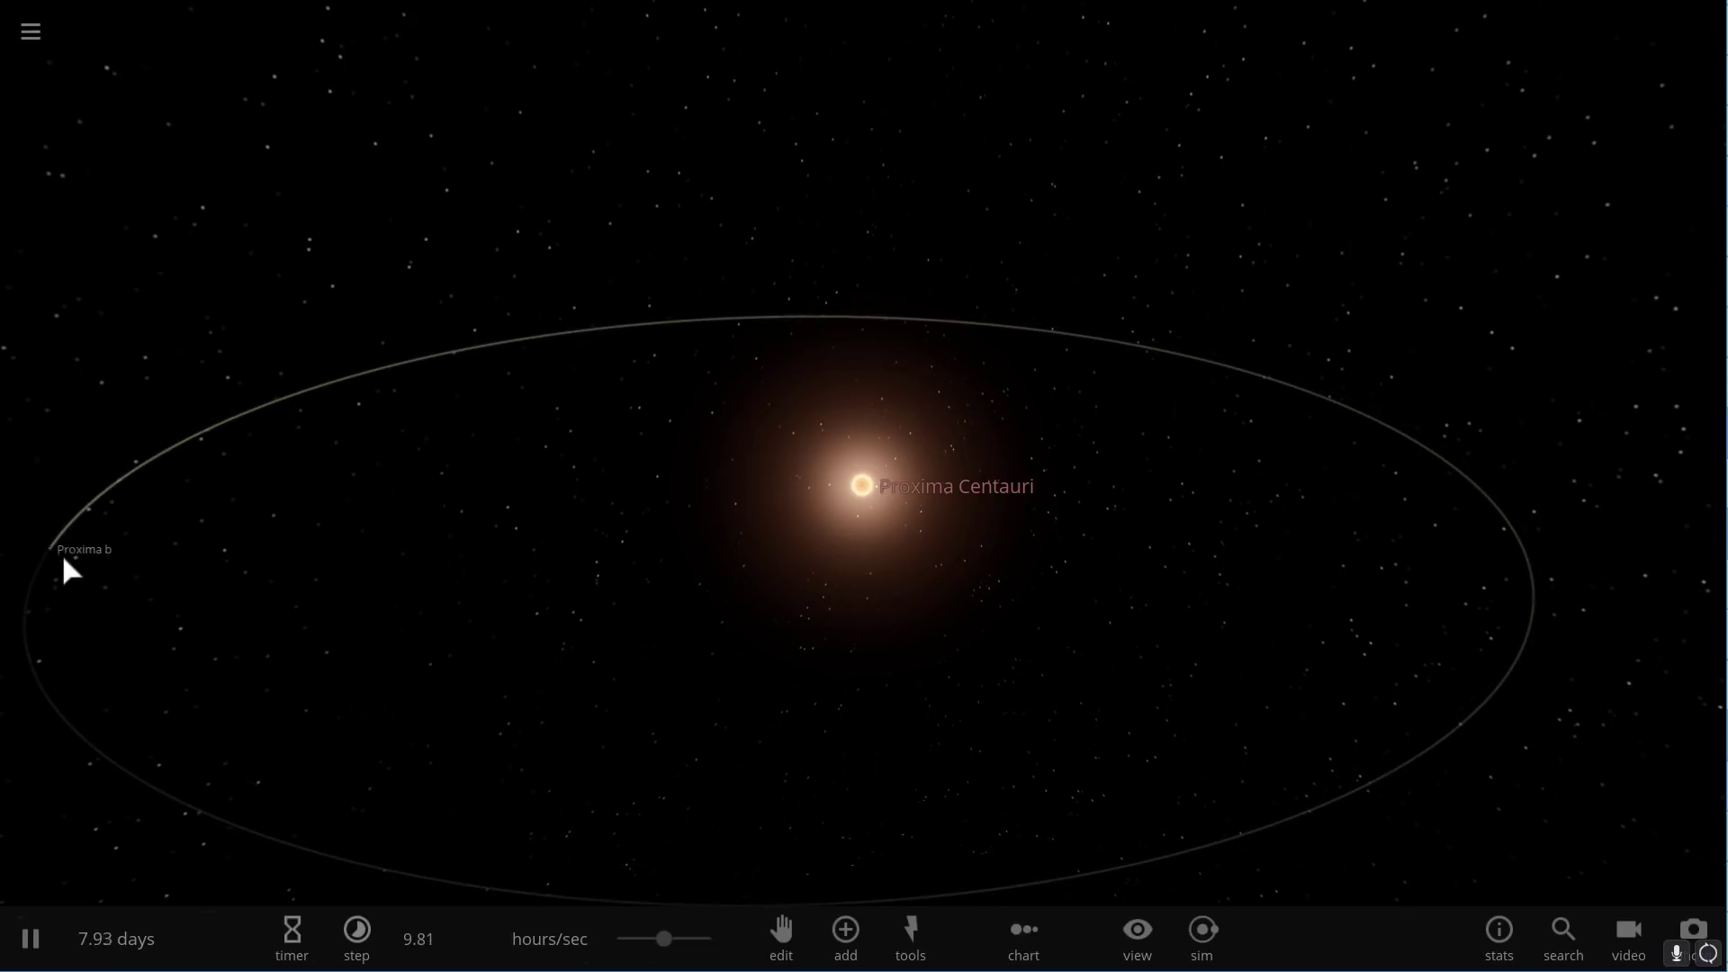
pyautogui.click(39, 623)
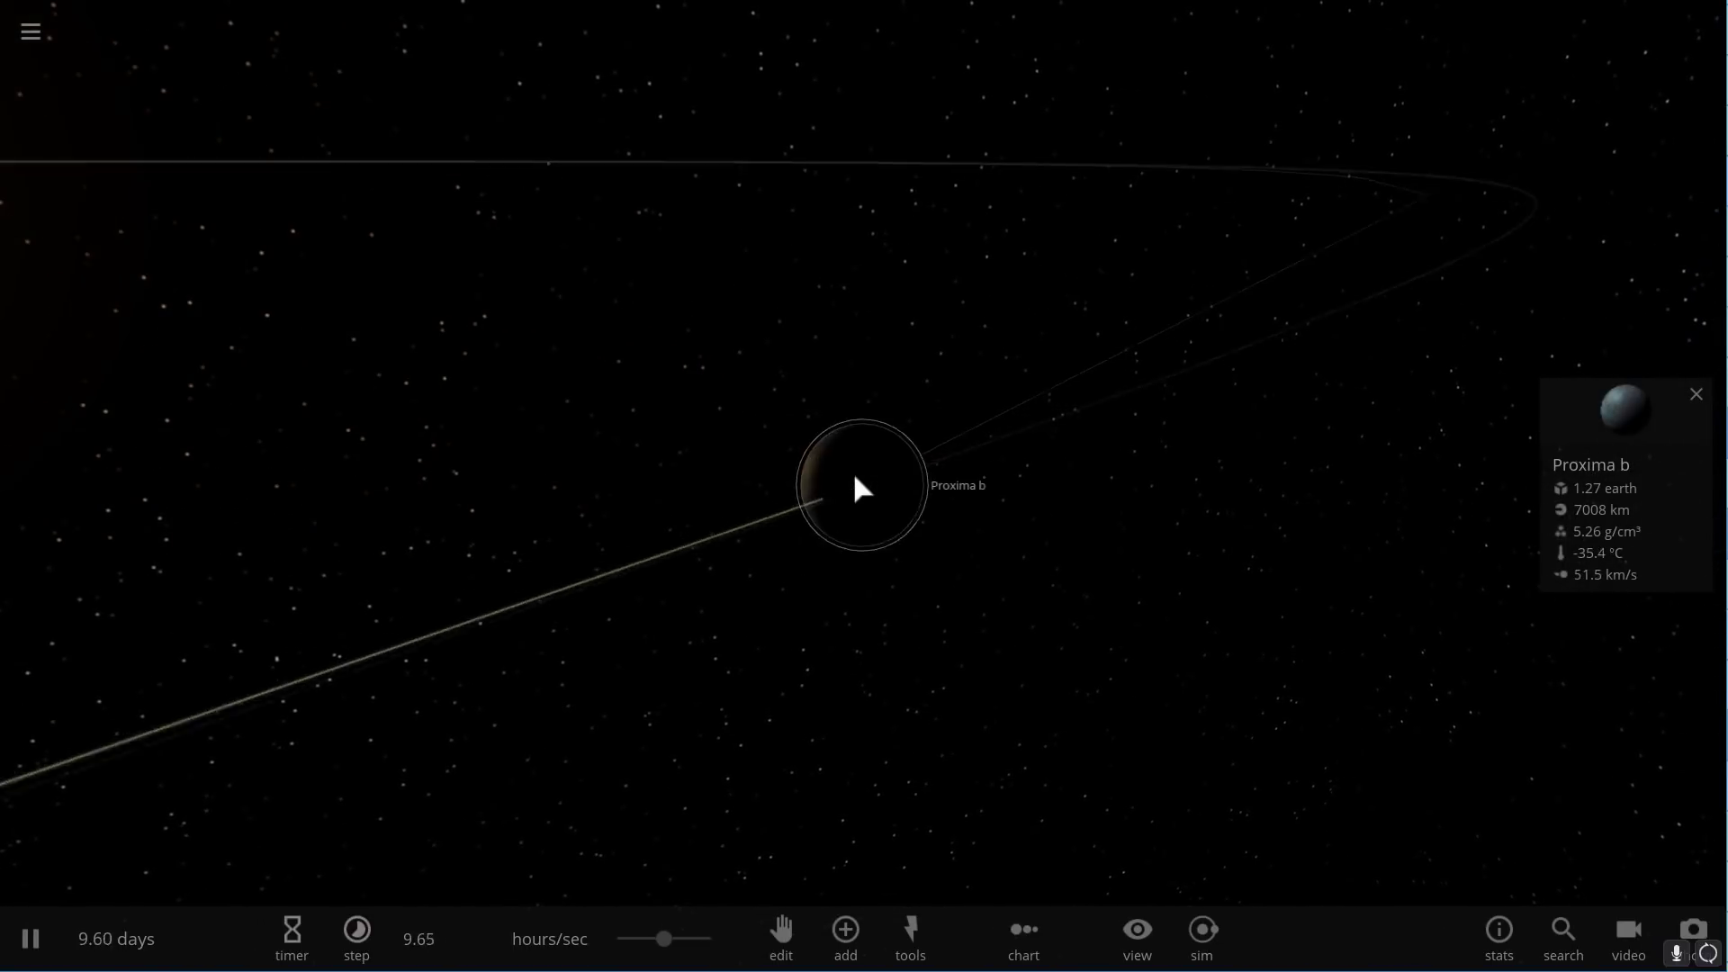
pyautogui.moveTo(853, 473); pyautogui.dragTo(936, 484)
pyautogui.scroll(4, 936, 484)
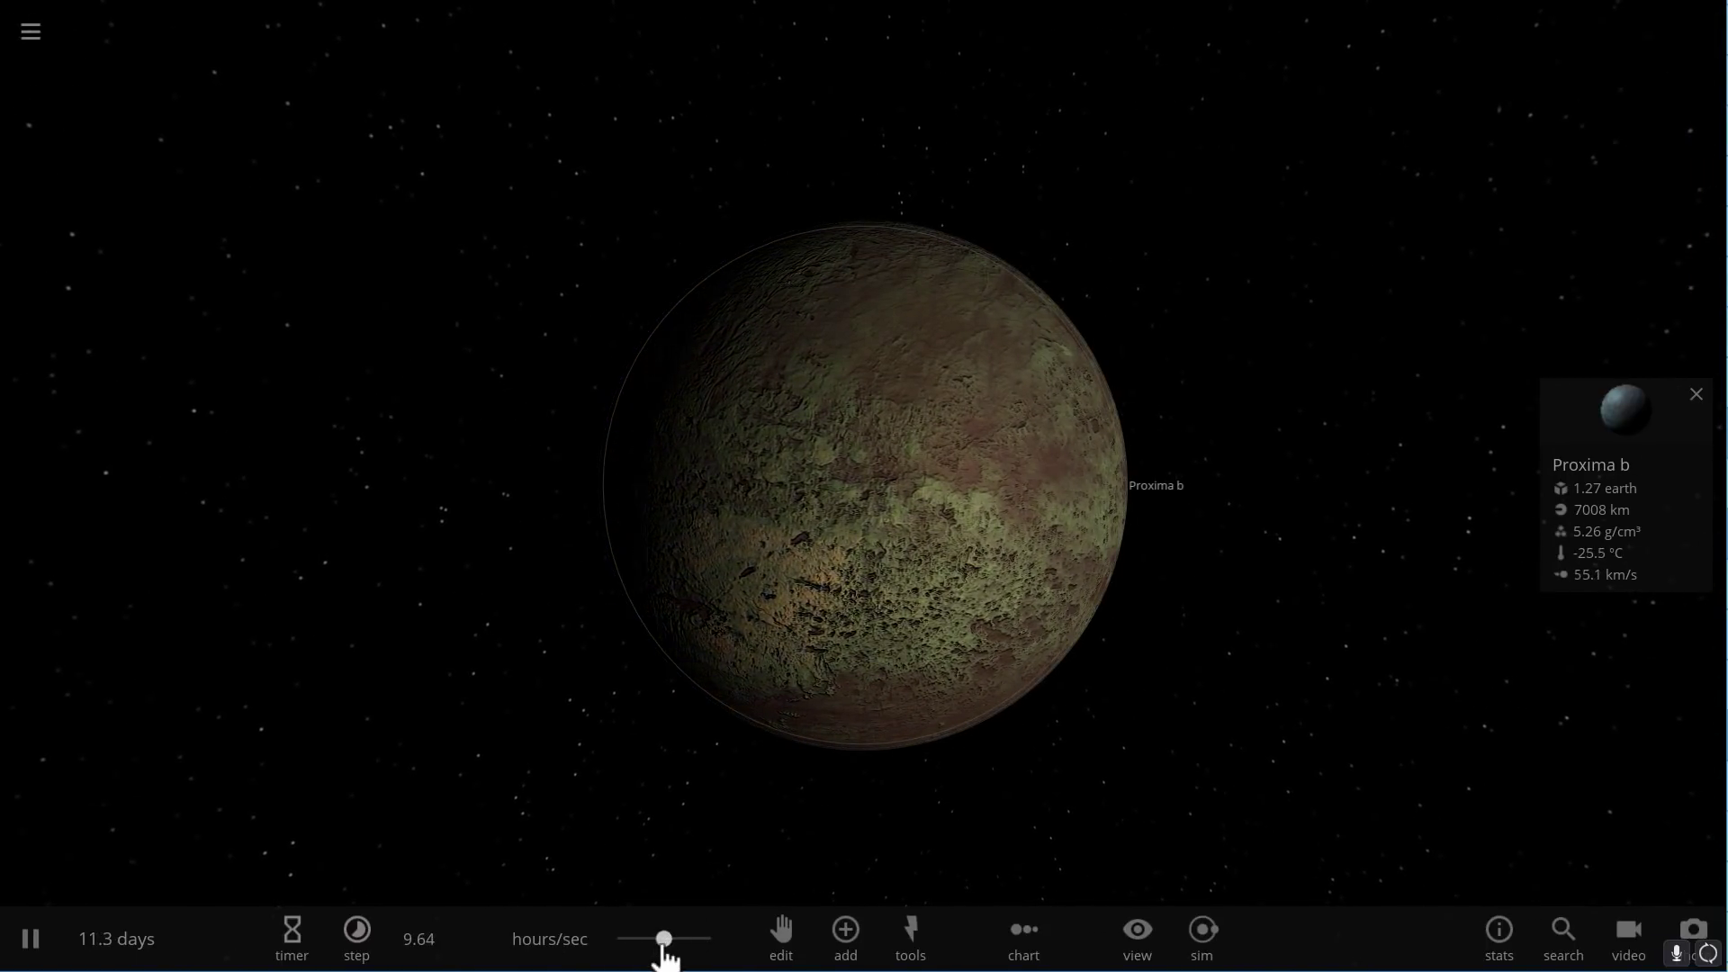
# Raise the simulation speed to about 15.1 hours/sec and recheck Proxima b's Earth Similarity, Life Likelihood and magnetic field properties.
pyautogui.moveTo(663, 938); pyautogui.dragTo(685, 941)
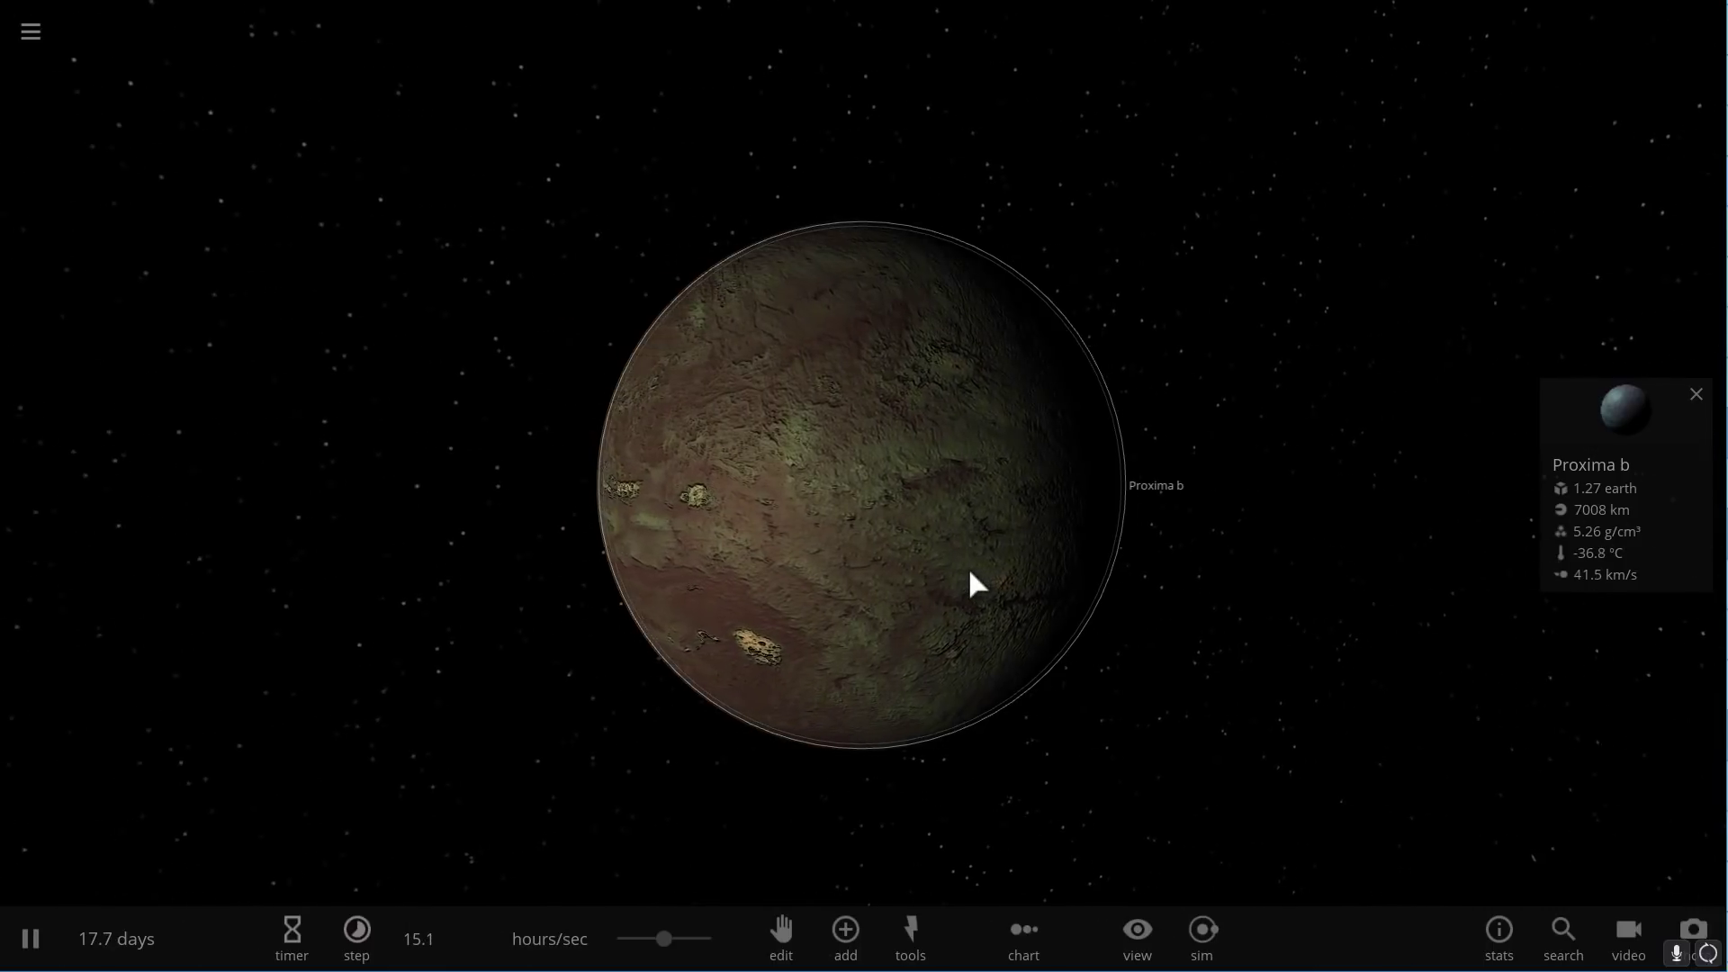
pyautogui.scroll(3, 968, 565)
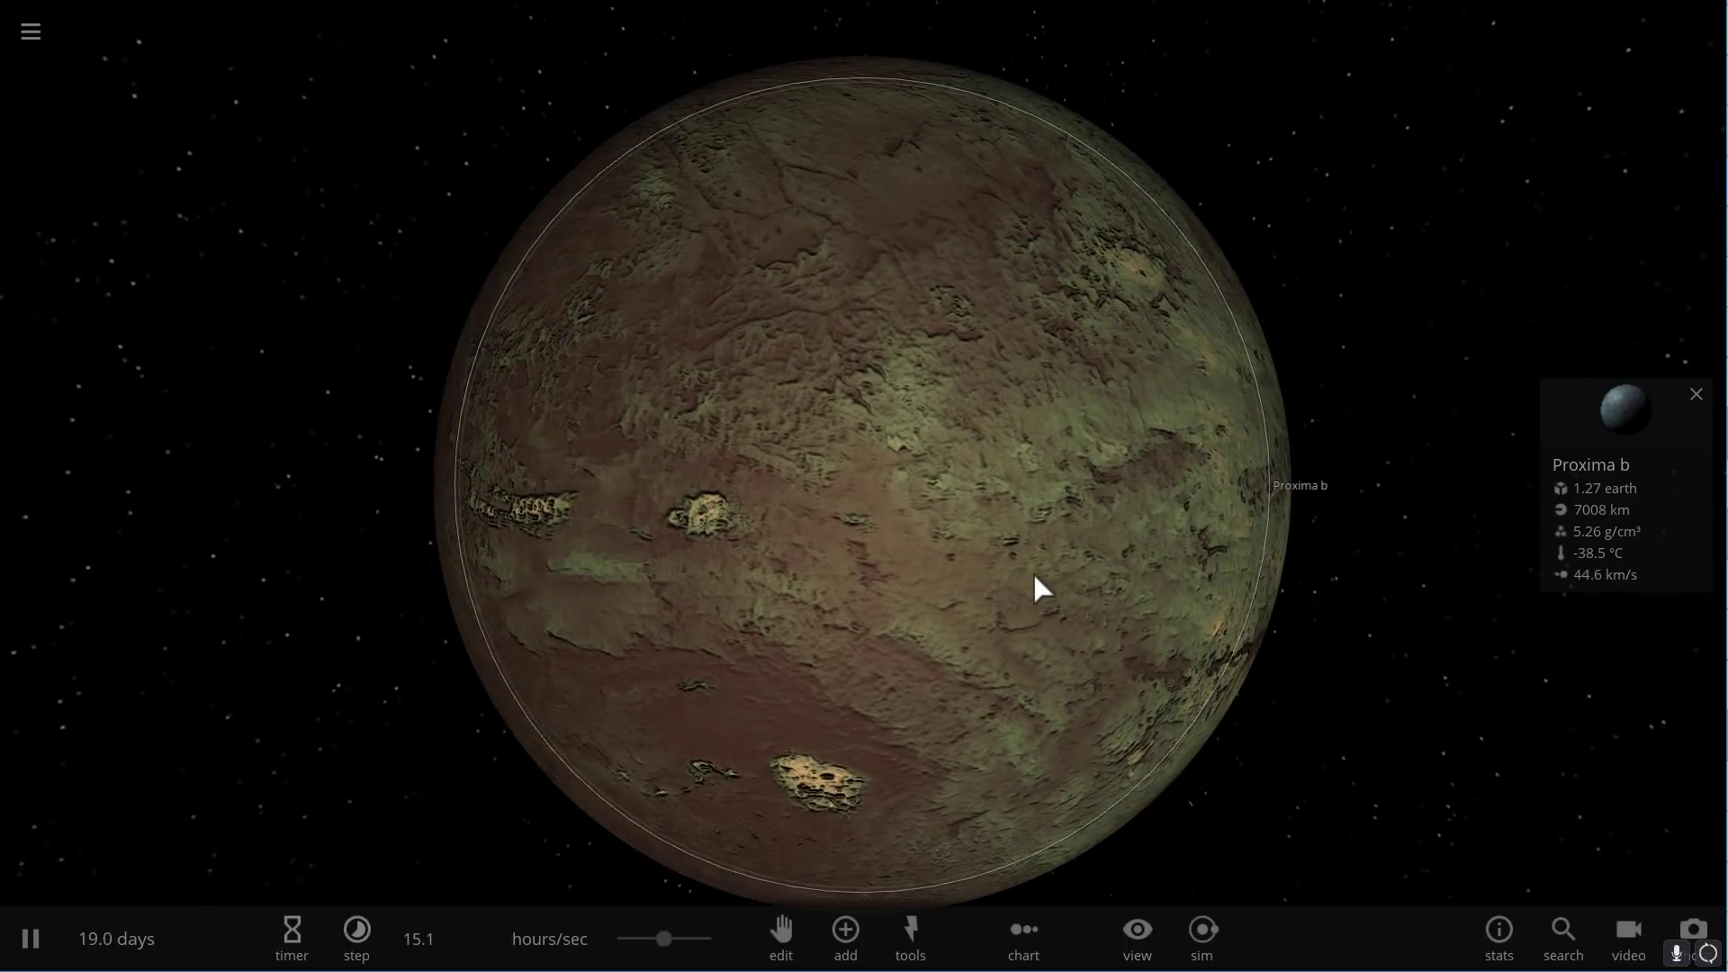
pyautogui.click(1591, 387)
pyautogui.scroll(-10, 1458, 536)
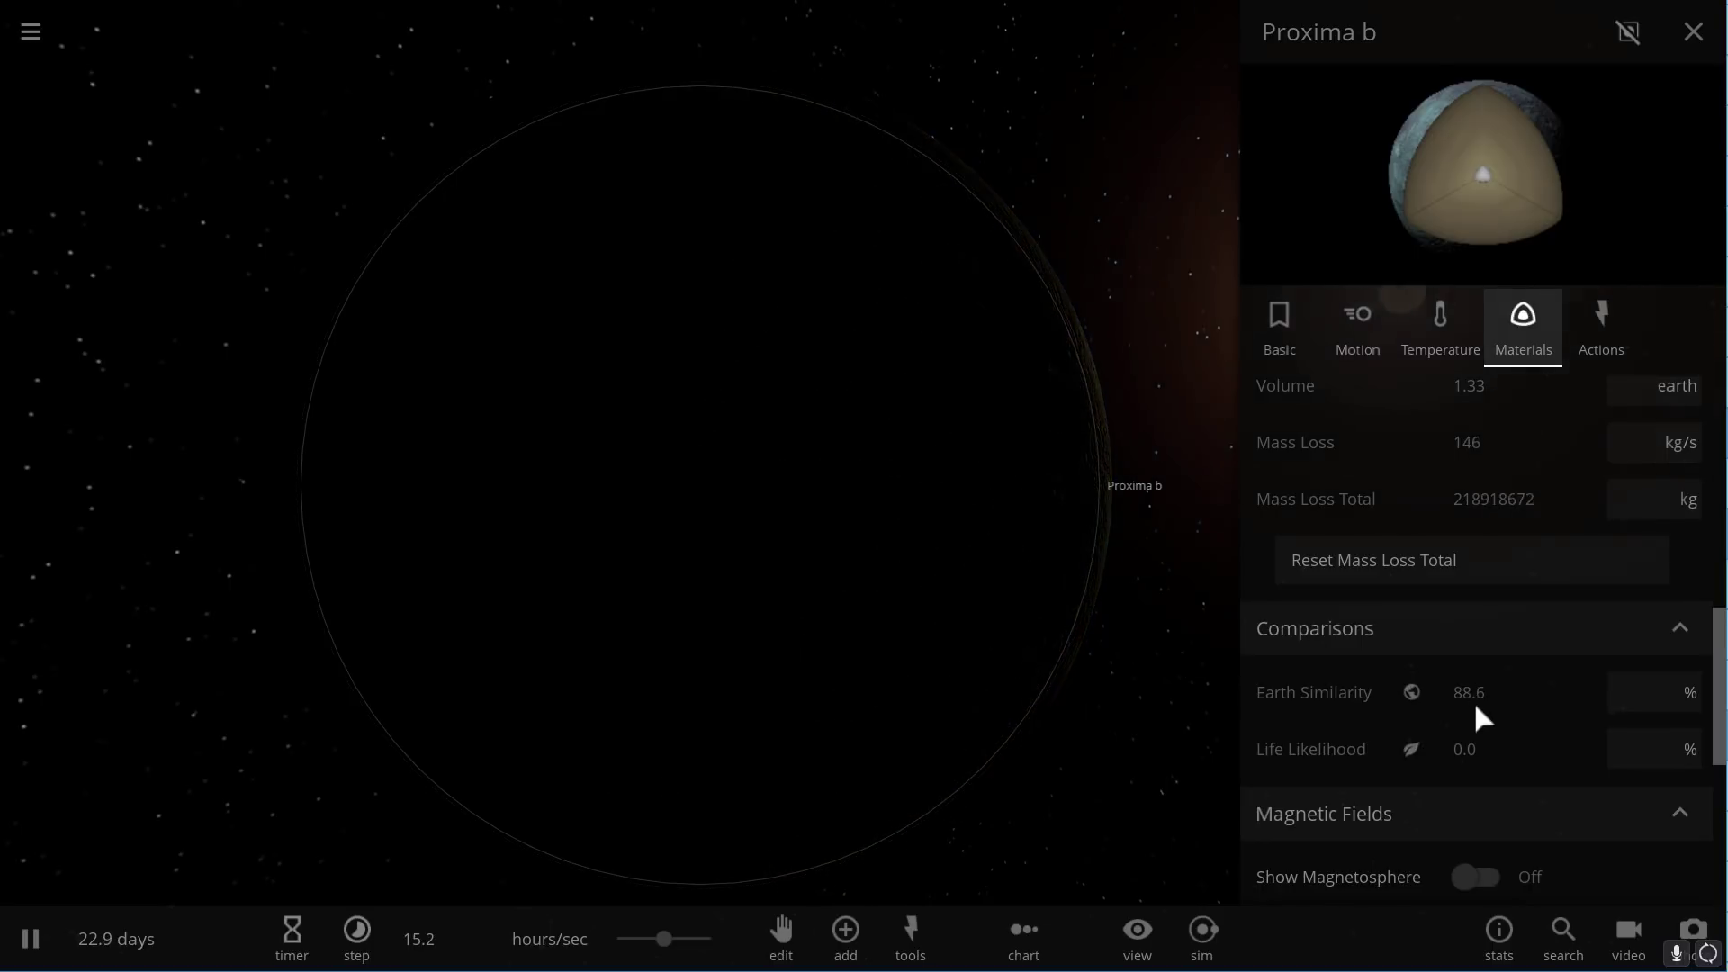
pyautogui.moveTo(1476, 707)
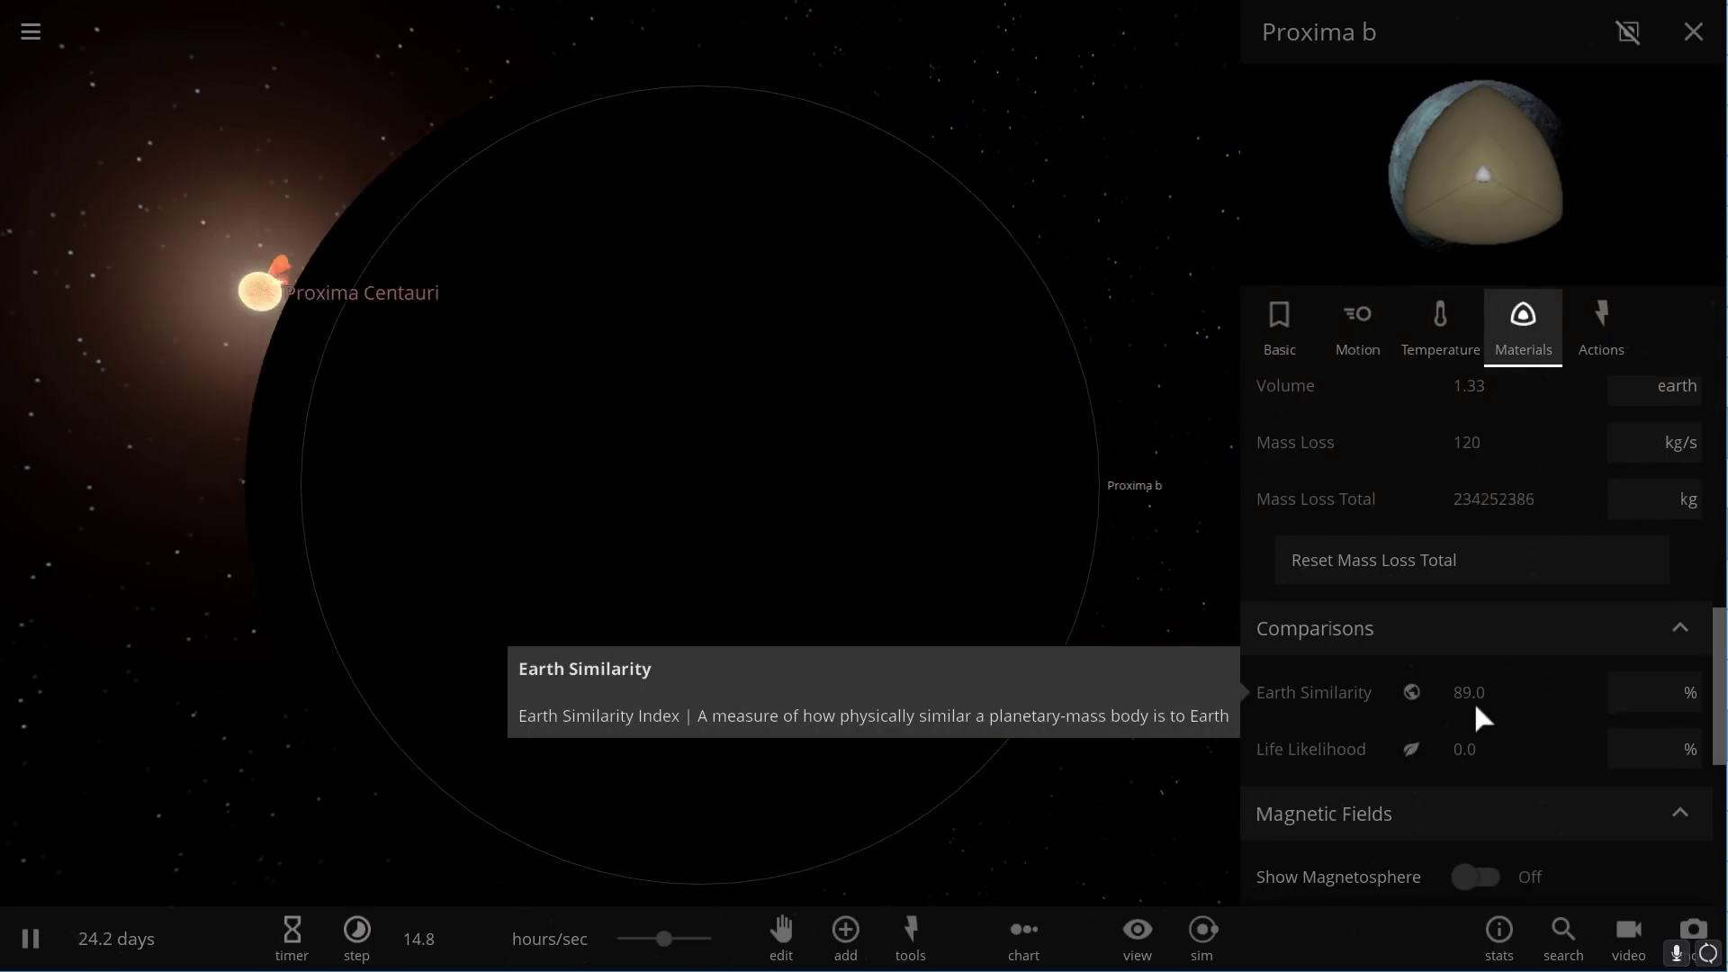
pyautogui.scroll(-1, 1476, 707)
pyautogui.scroll(-3, 1476, 711)
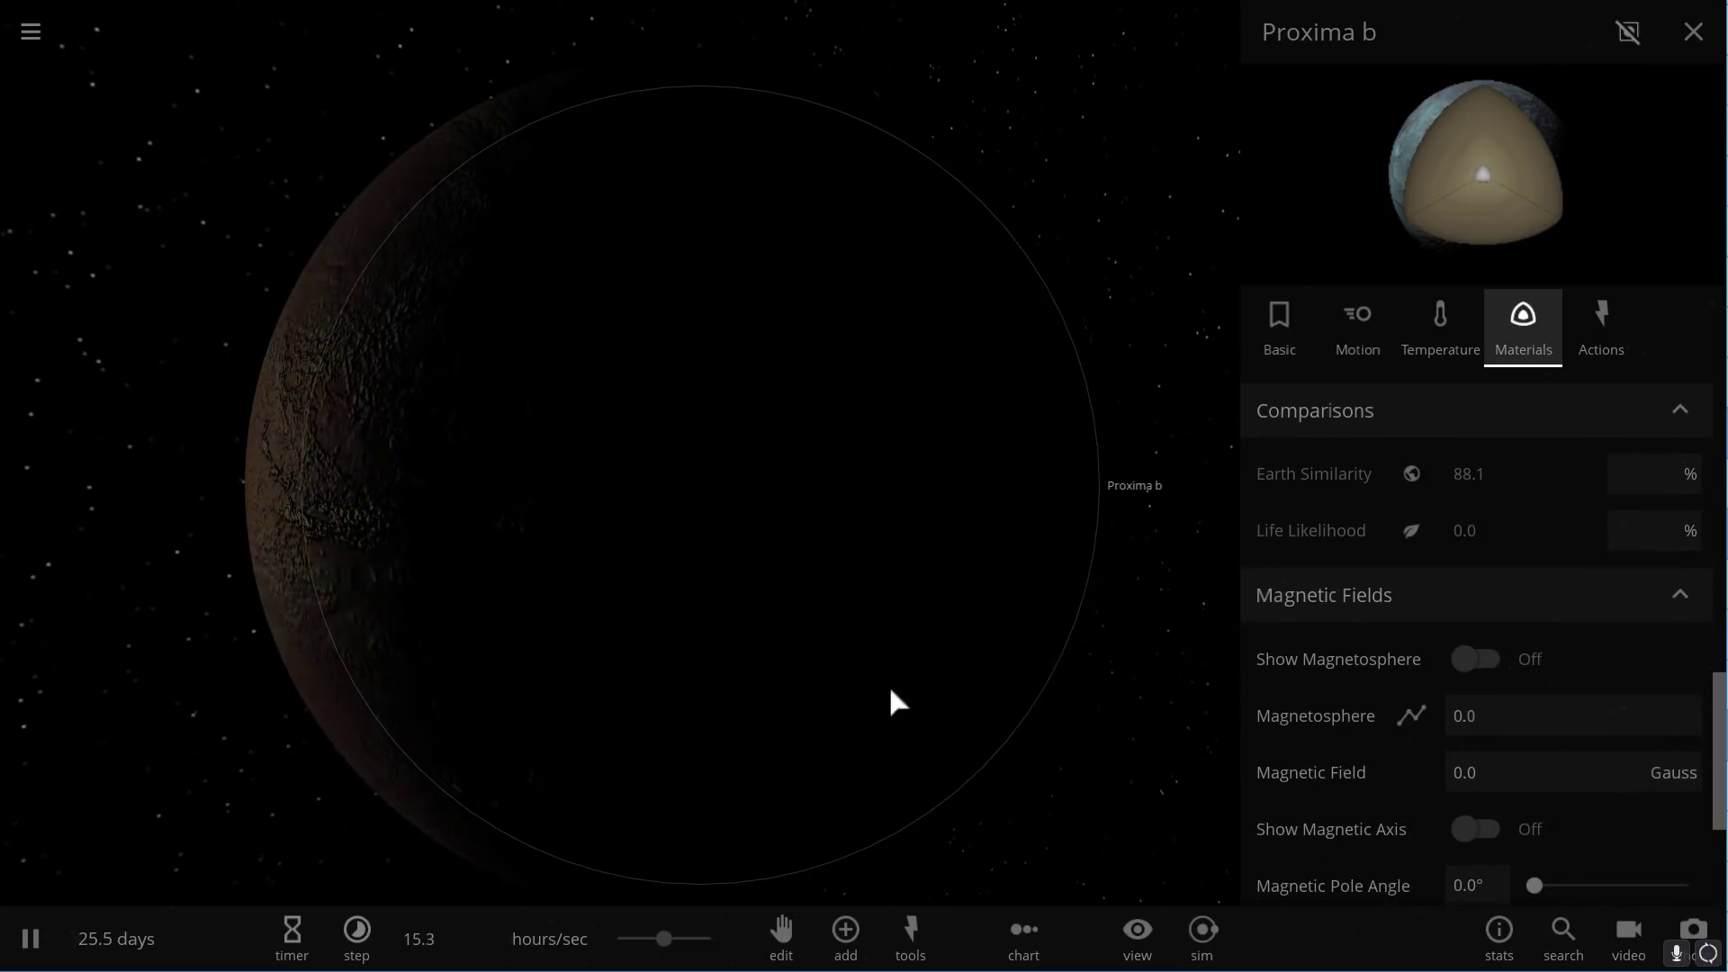
pyautogui.scroll(-2, 312, 300)
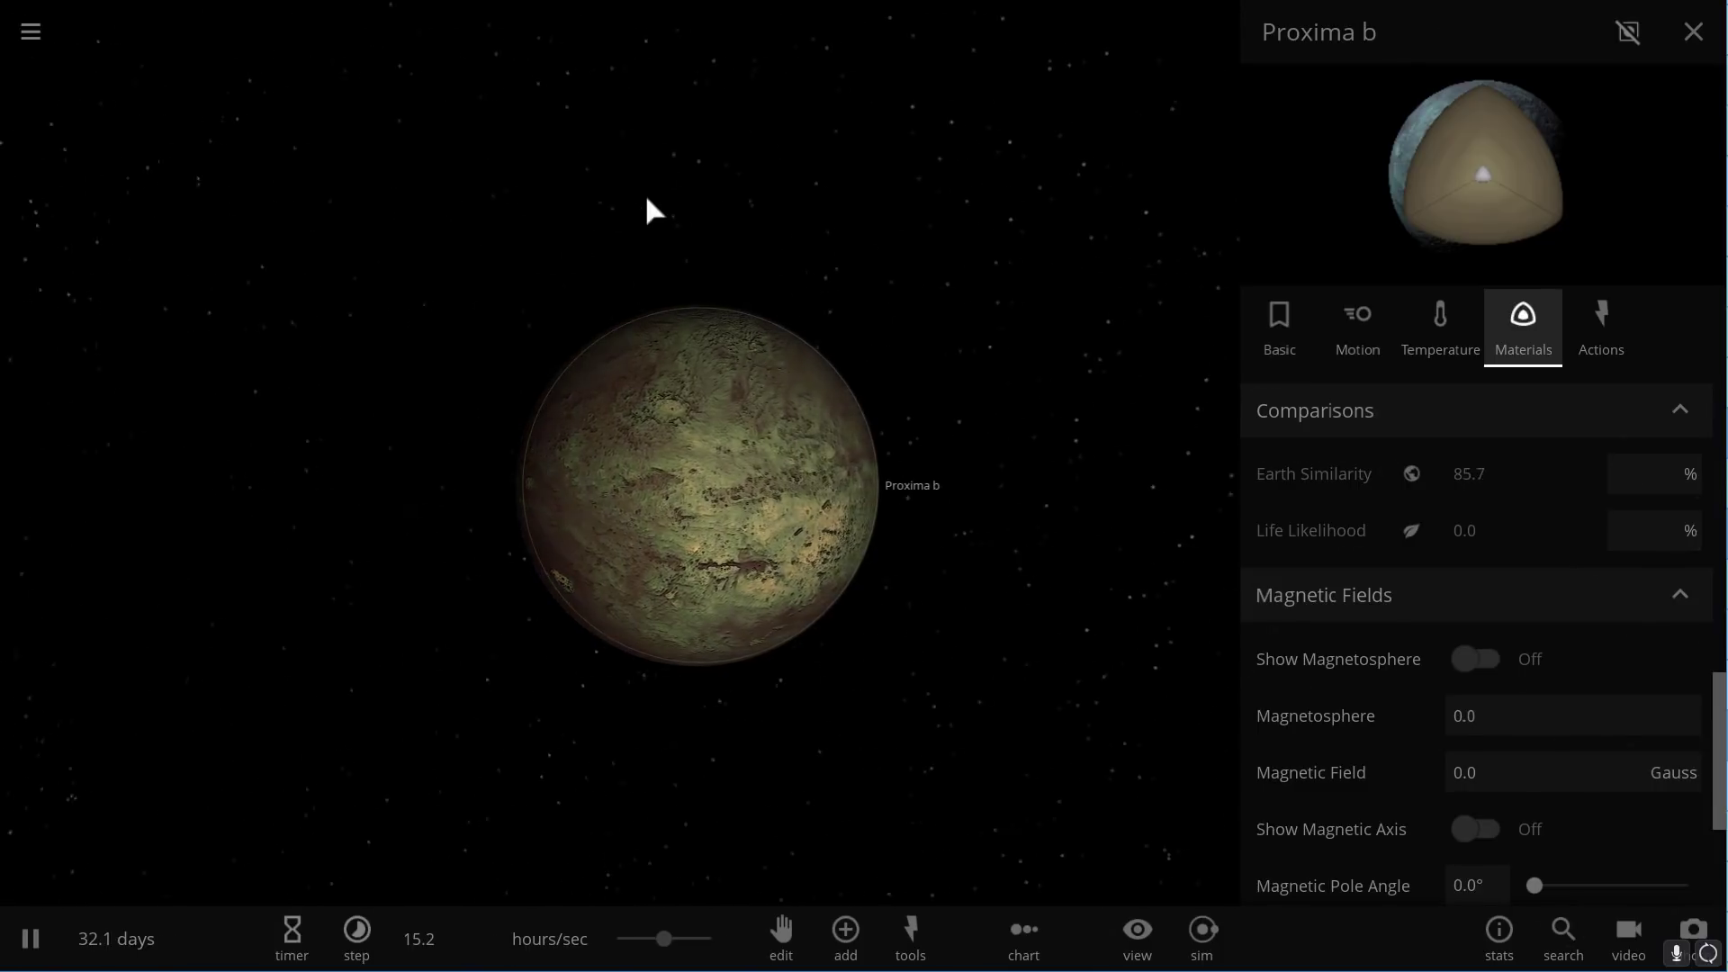
# Switch to the web browser and look back through the table of nearby exoplanets toward the closest star systems.
pyautogui.hotkey('alt', 'Tab')
pyautogui.scroll(-3, 955, 472)
pyautogui.scroll(5, 955, 473)
pyautogui.scroll(10, 982, 450)
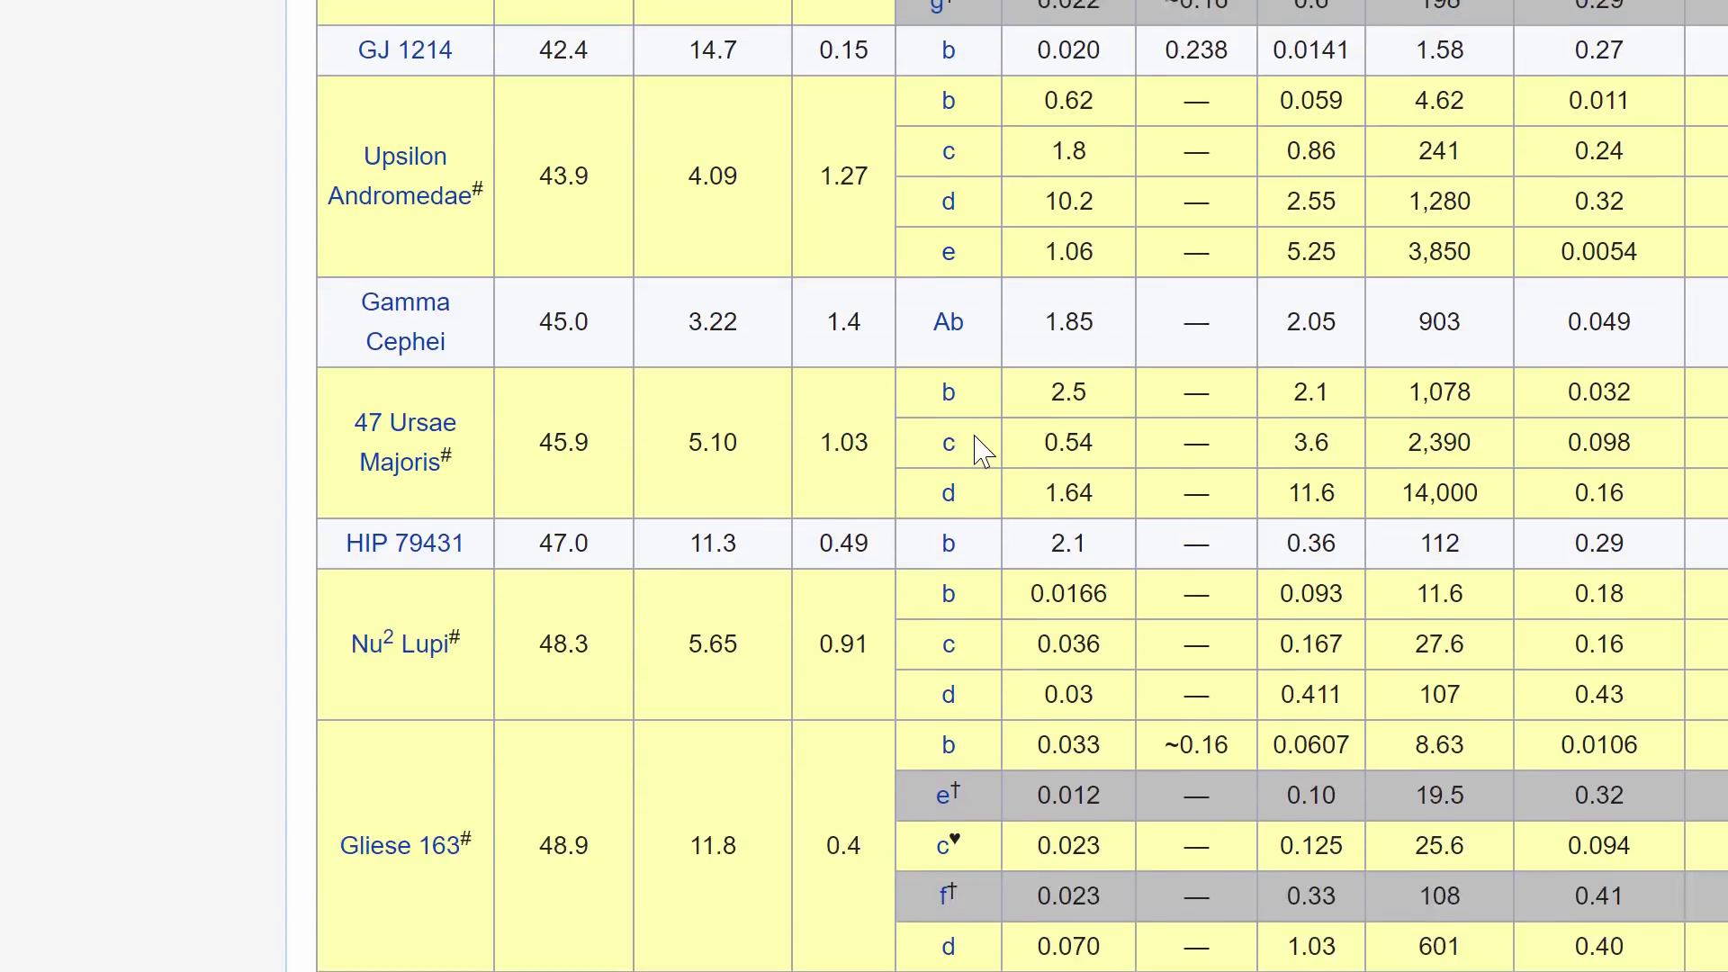
pyautogui.scroll(8, 982, 450)
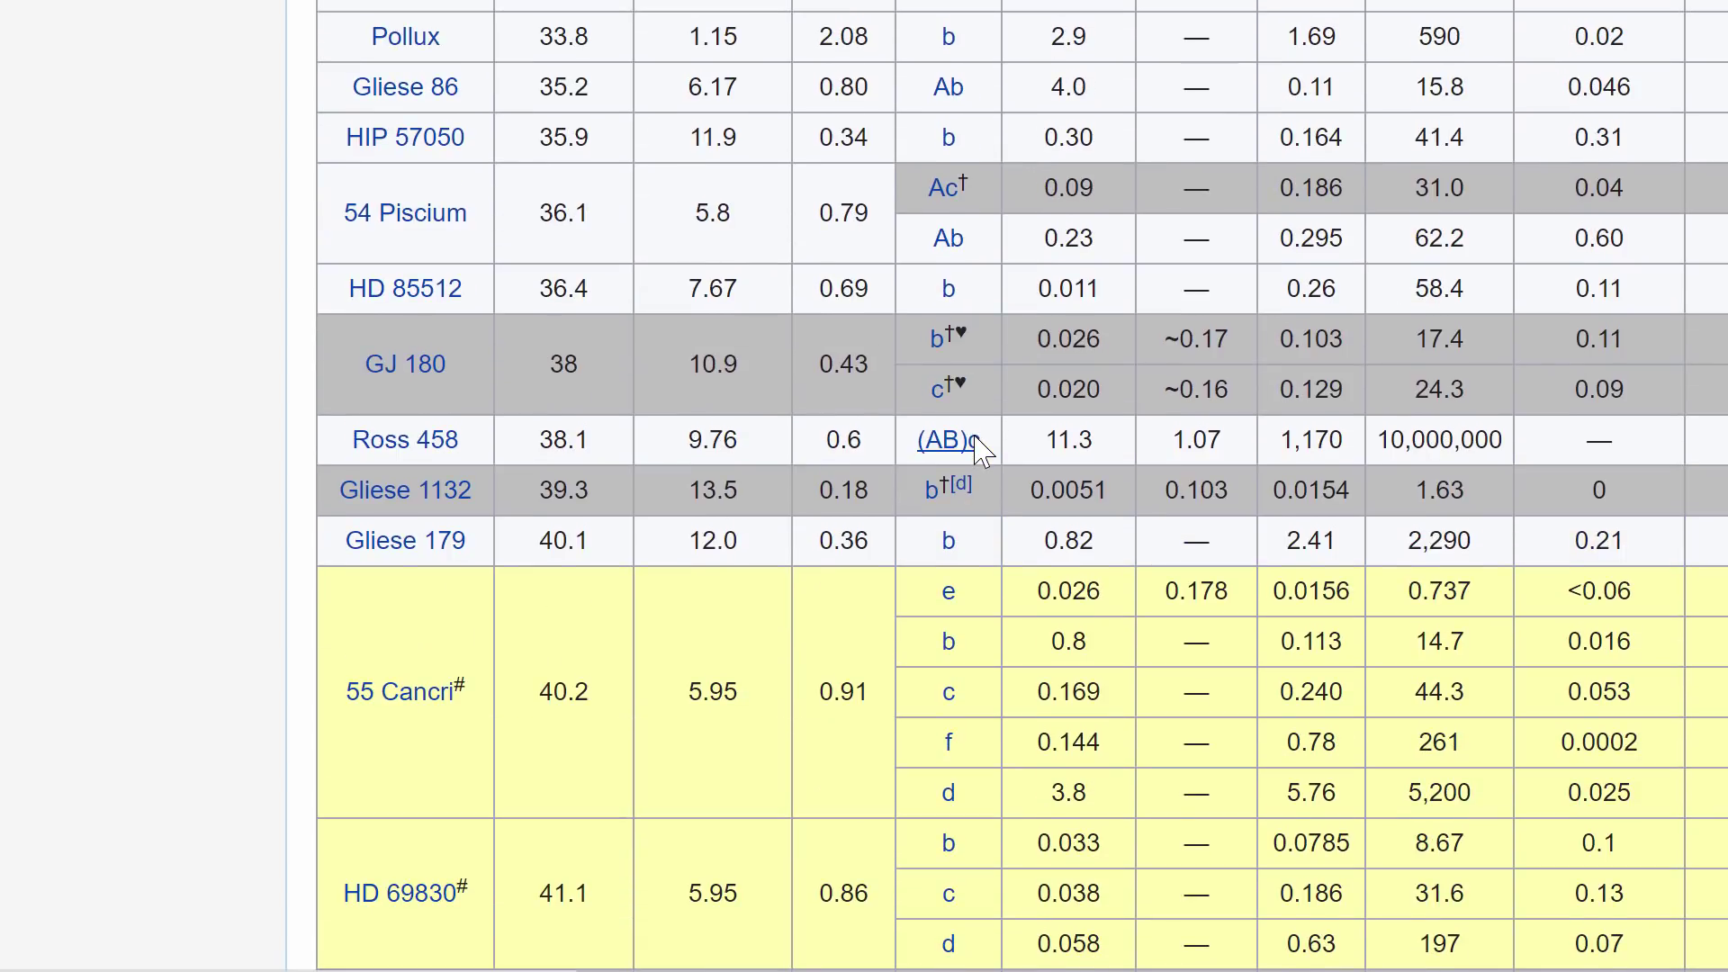
pyautogui.scroll(12, 982, 450)
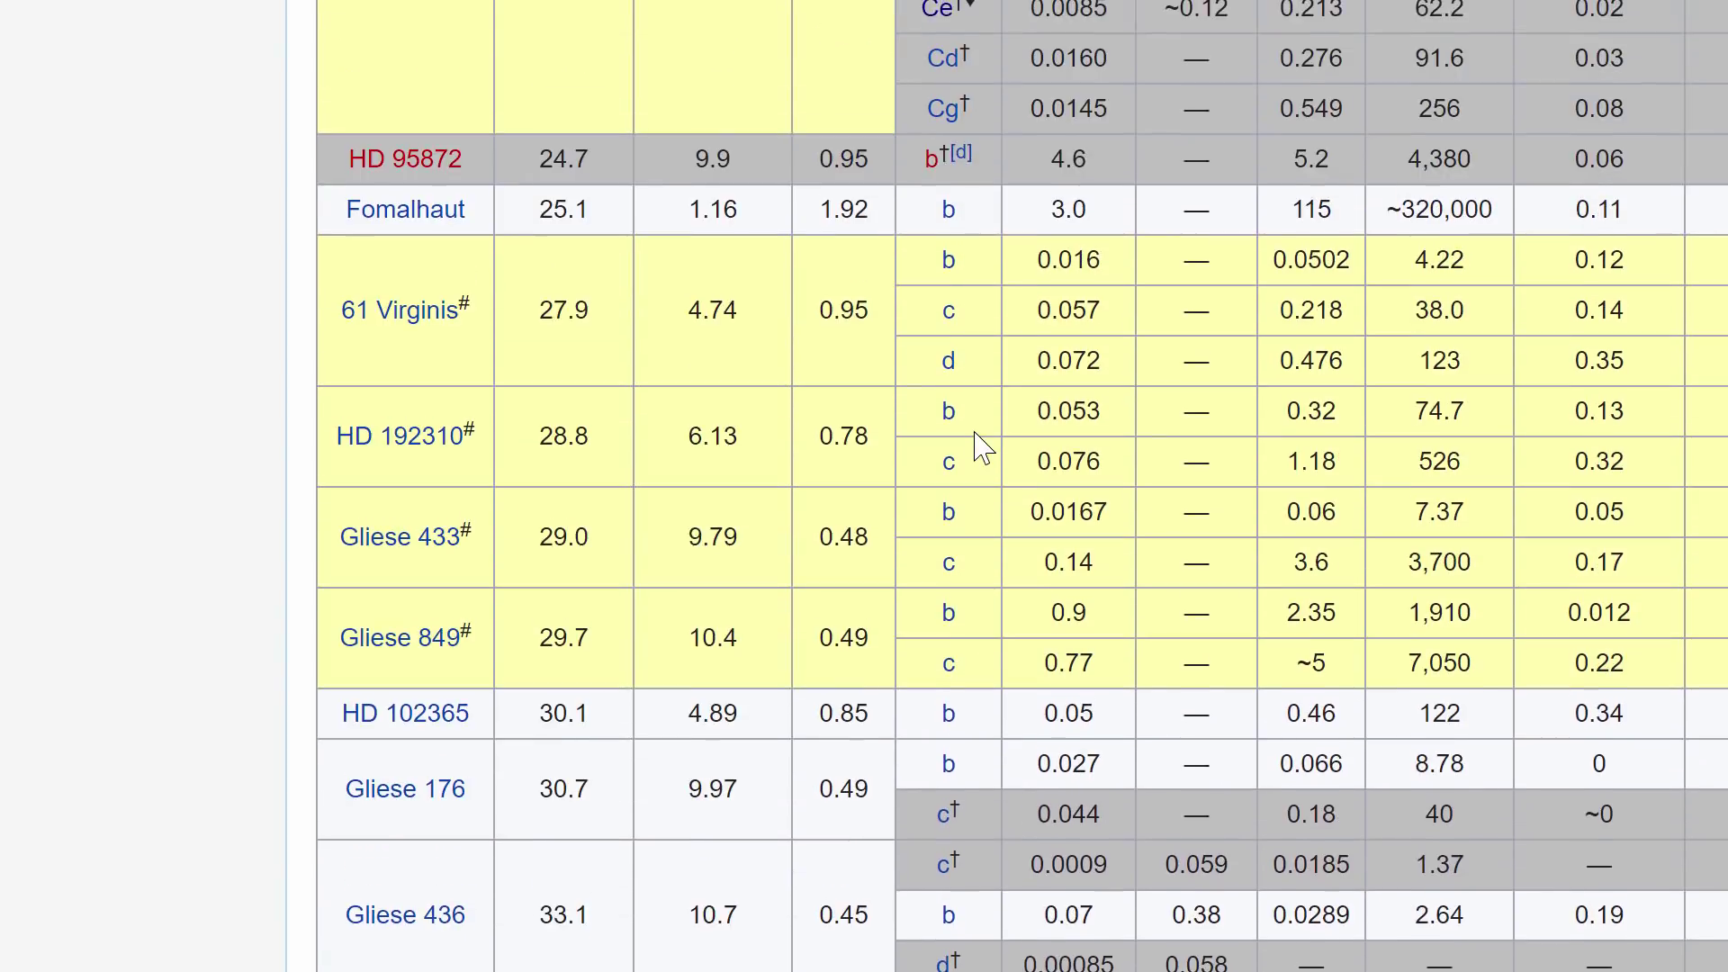
pyautogui.scroll(10, 983, 447)
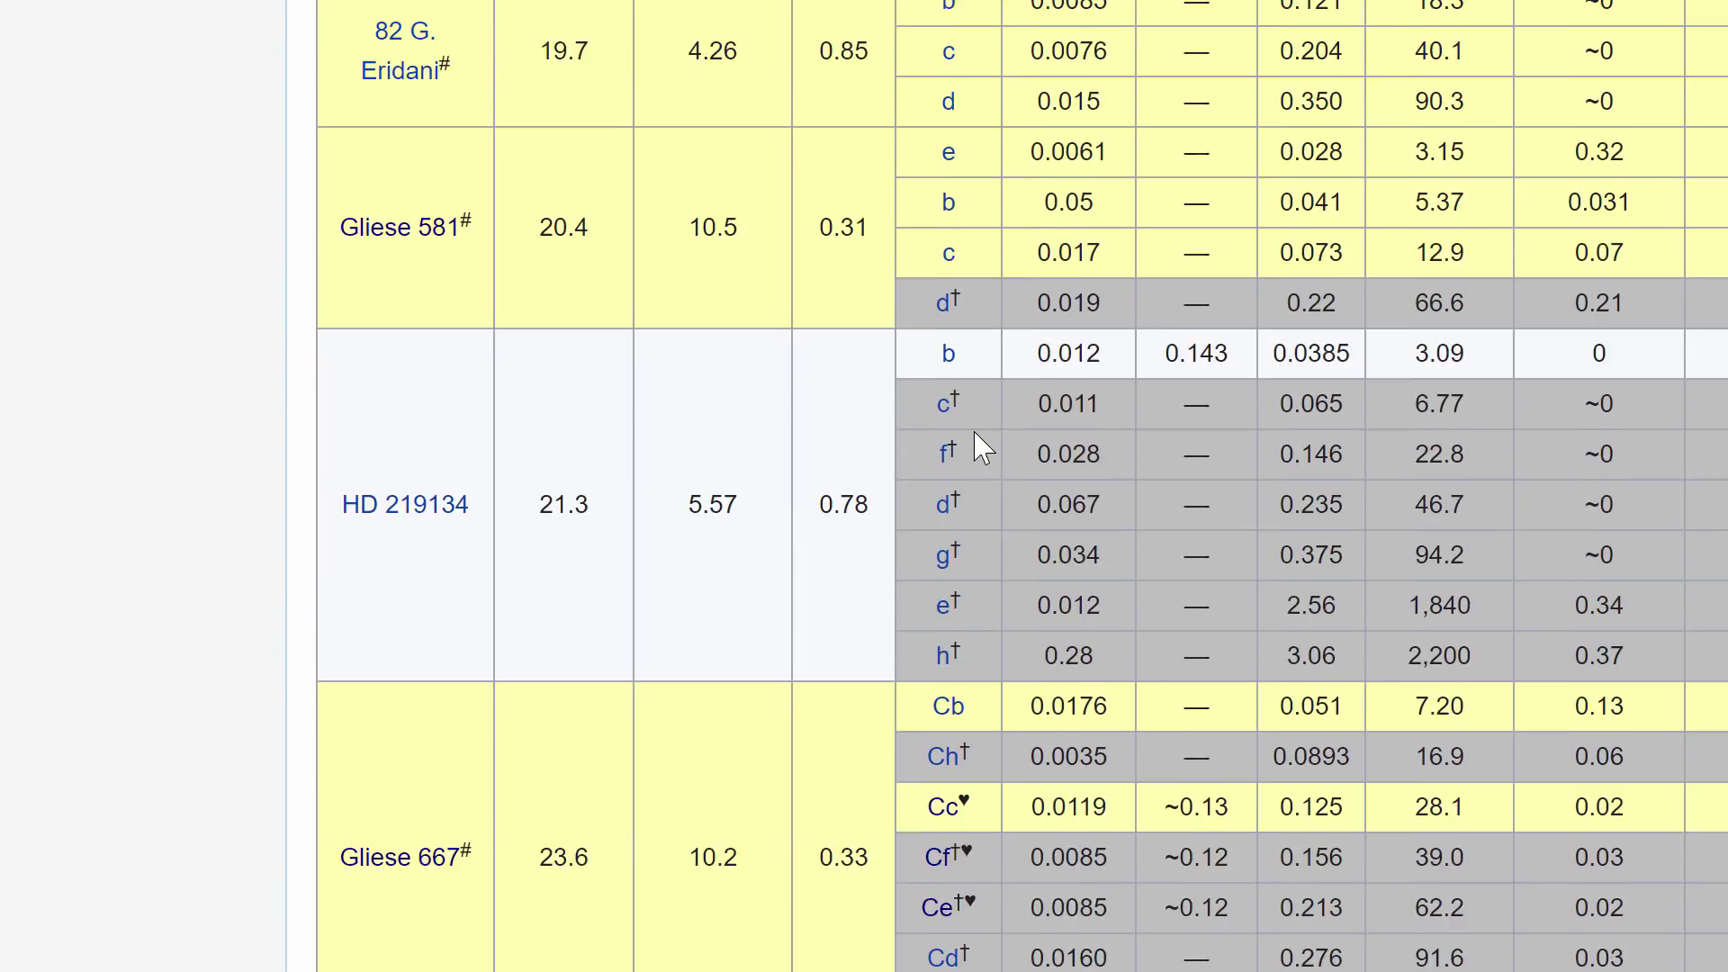
pyautogui.scroll(2, 982, 447)
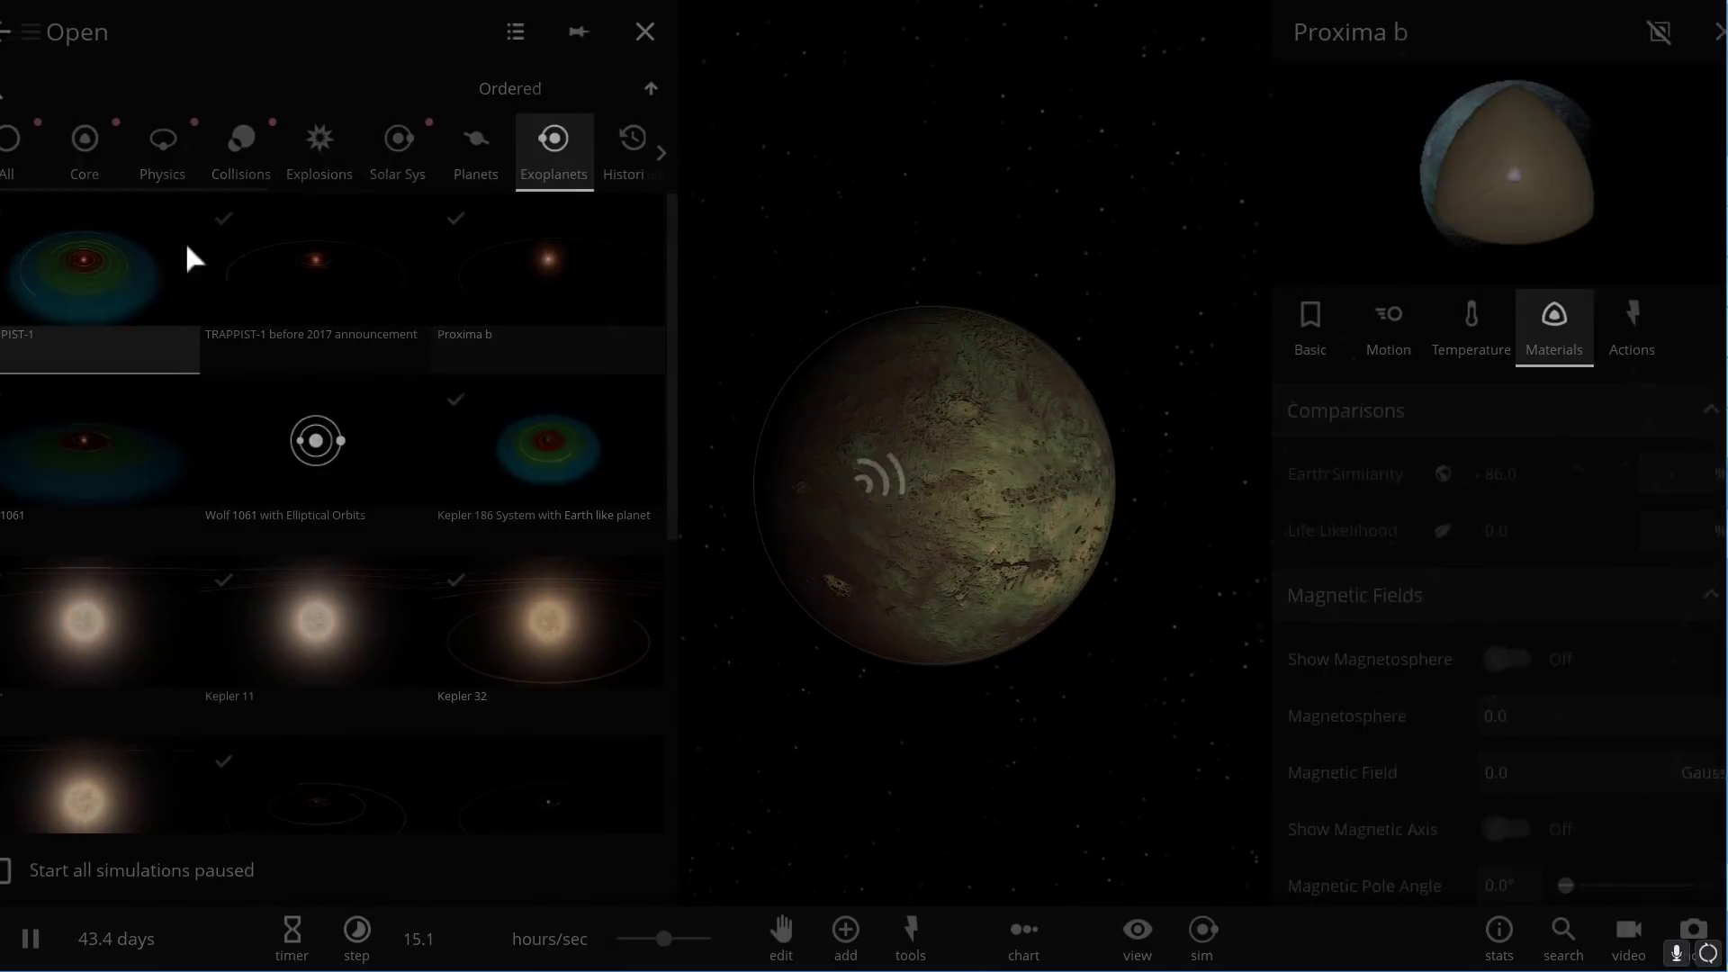
# Return to Universe Sandbox, open the TRAPPIST-1 simulation and view its planets' orbits at a lower angle.
pyautogui.click(186, 248)
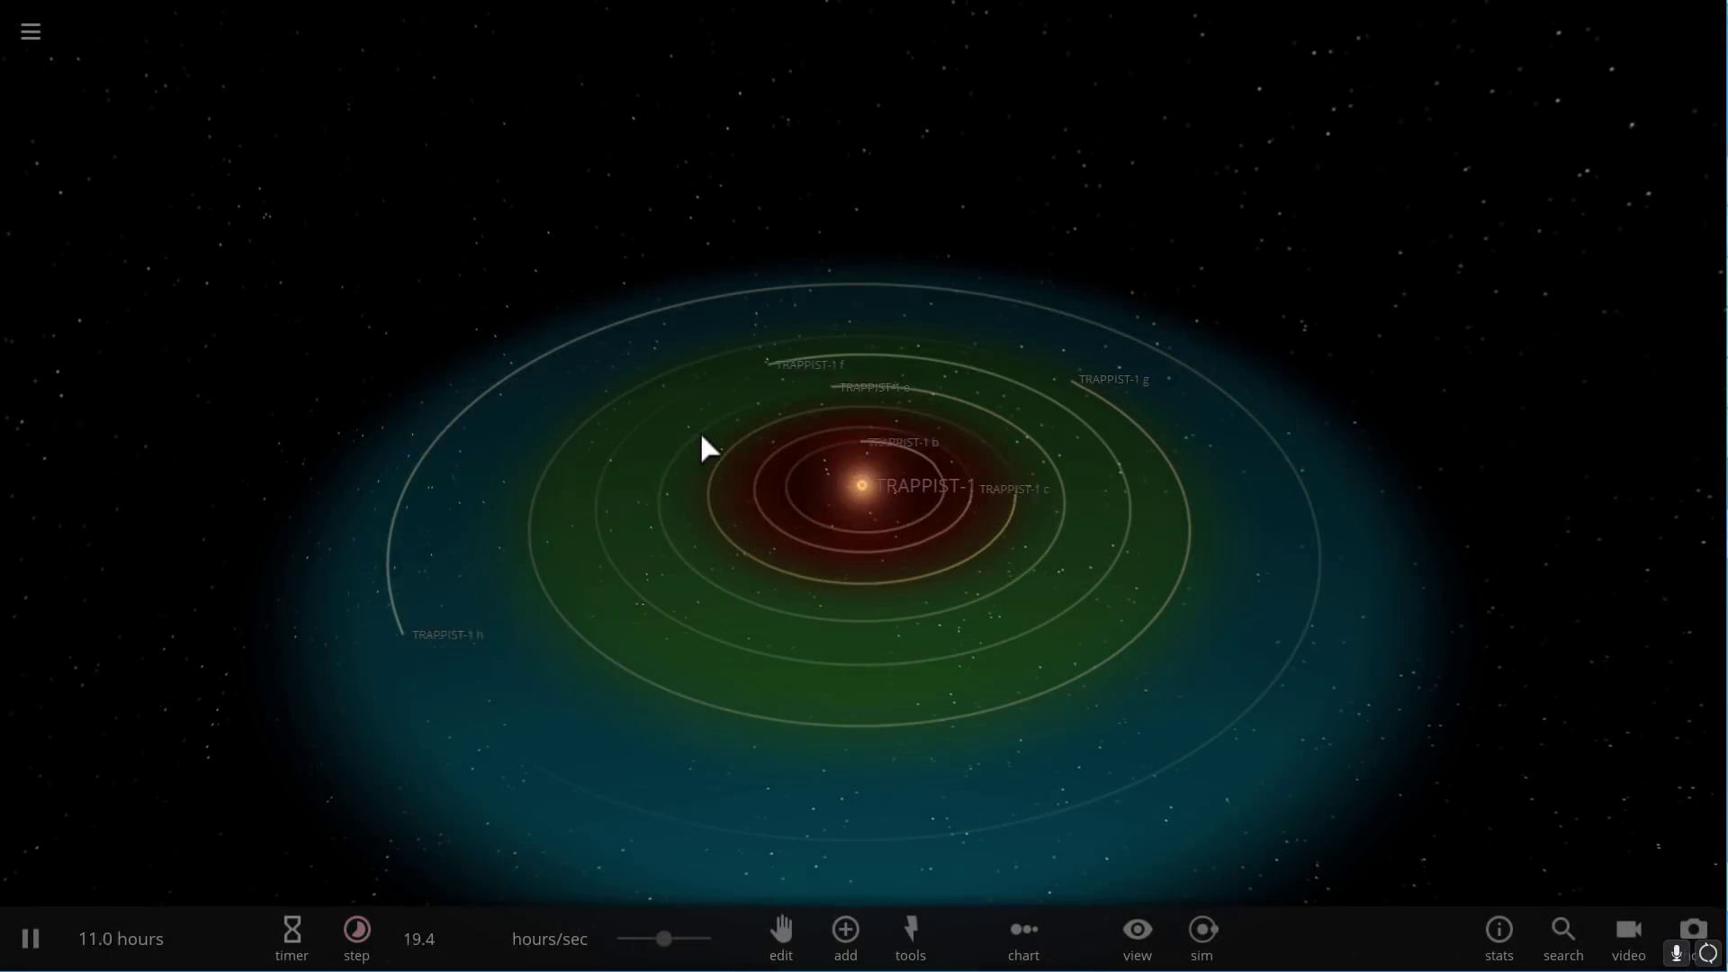
pyautogui.moveTo(701, 434); pyautogui.dragTo(752, 382)
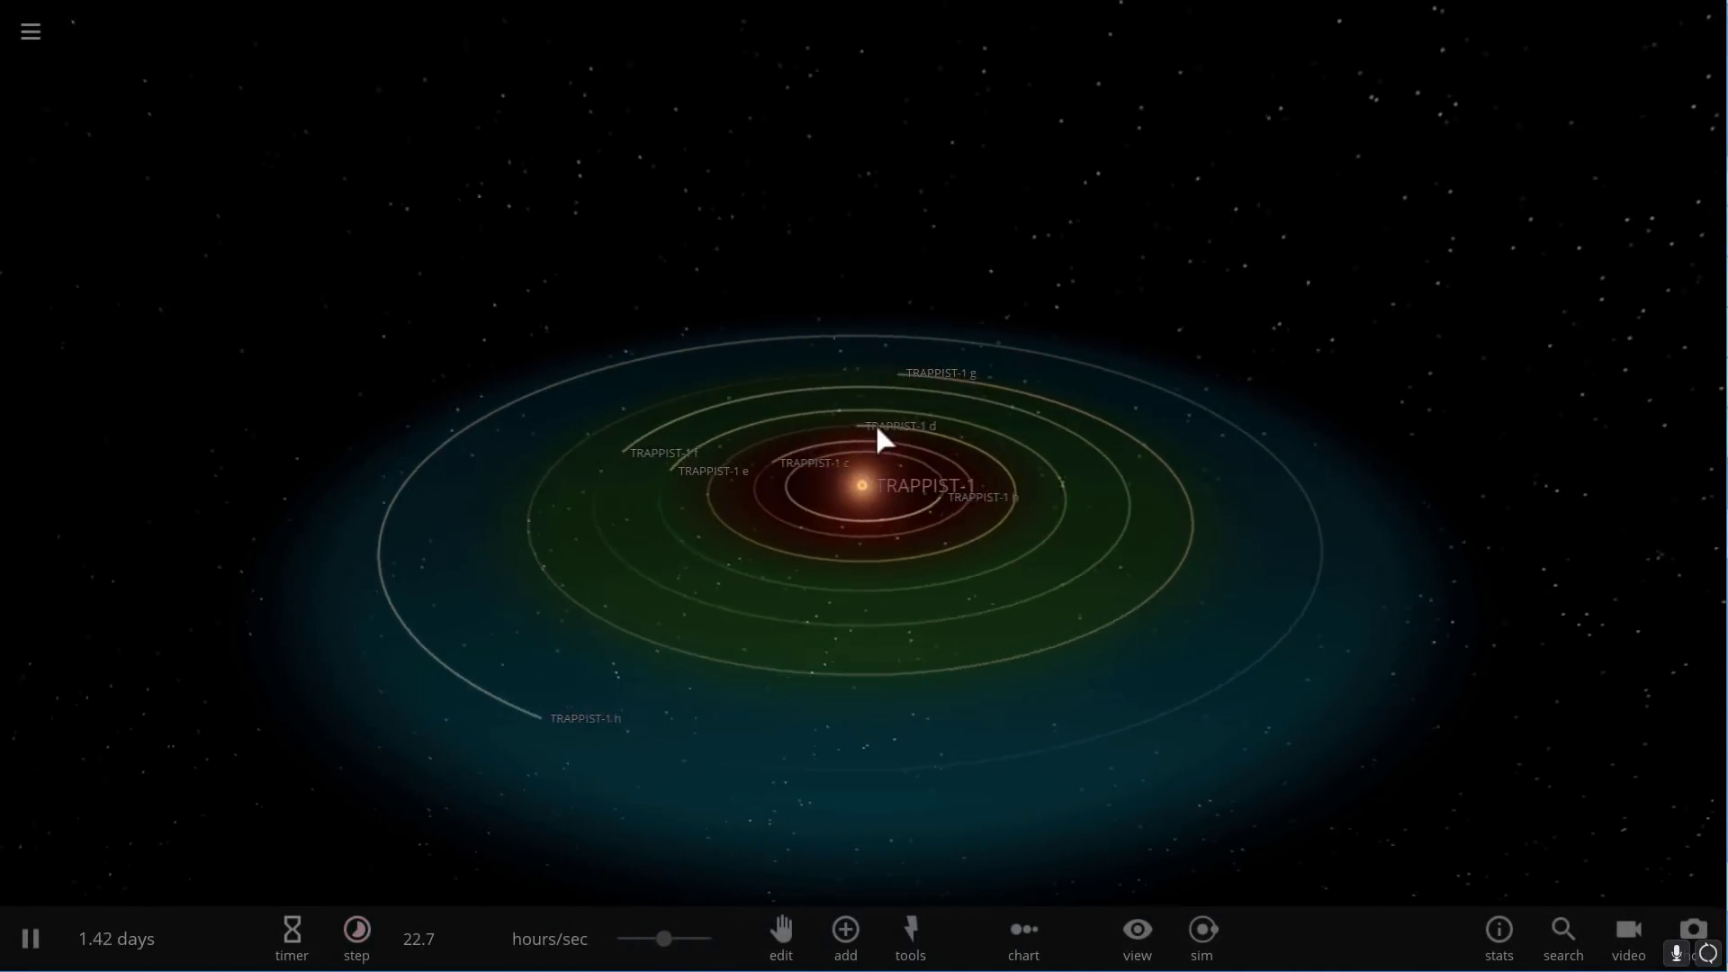
# Slow the simulation to about 48 mins/sec and view the inner TRAPPIST-1 orbits up close from a nearly edge-on angle.
pyautogui.scroll(4, 880, 434)
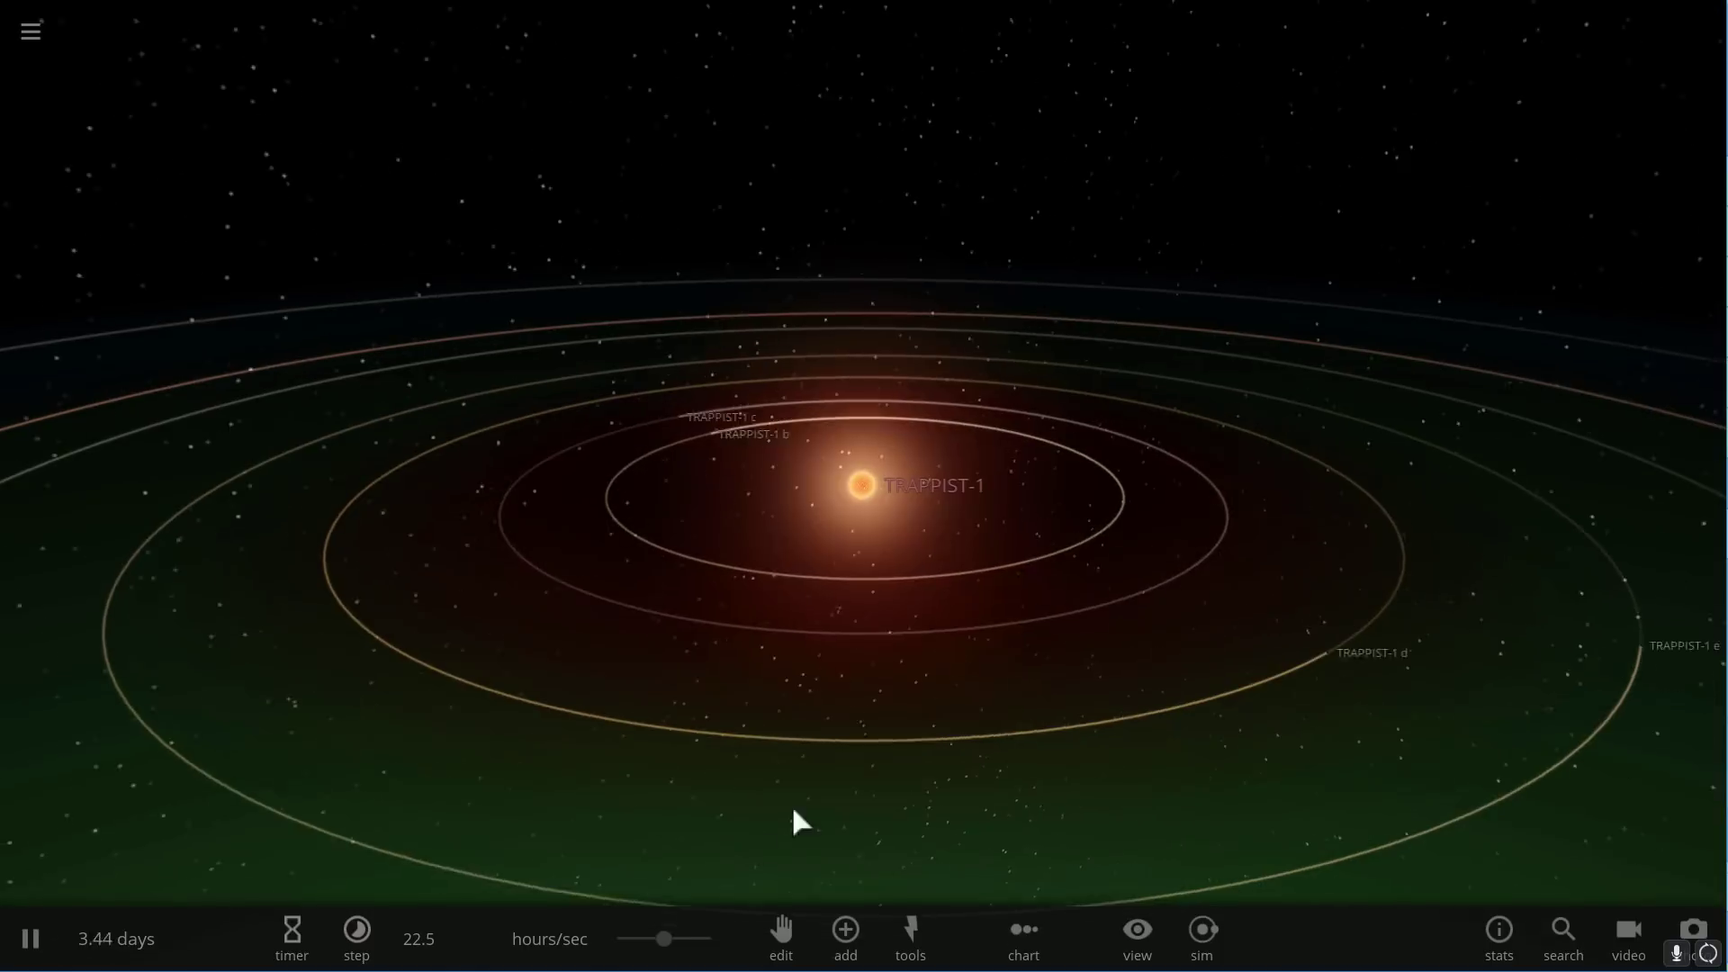
pyautogui.moveTo(667, 941); pyautogui.dragTo(647, 949)
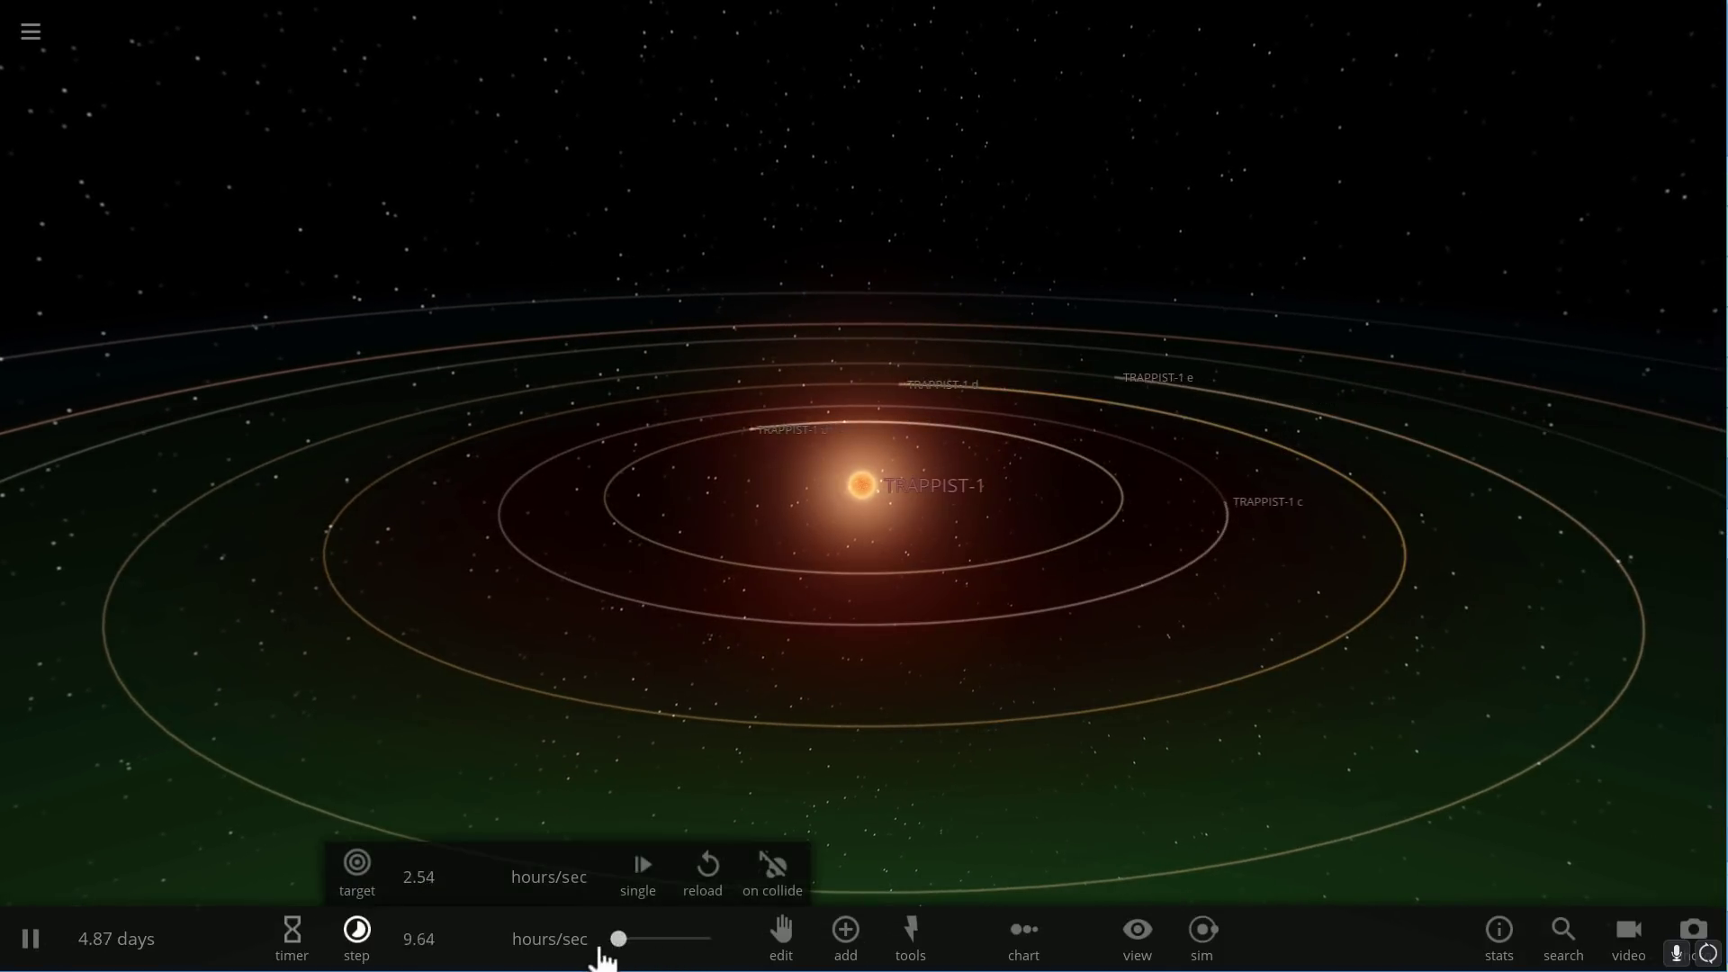
pyautogui.moveTo(583, 733); pyautogui.dragTo(891, 684)
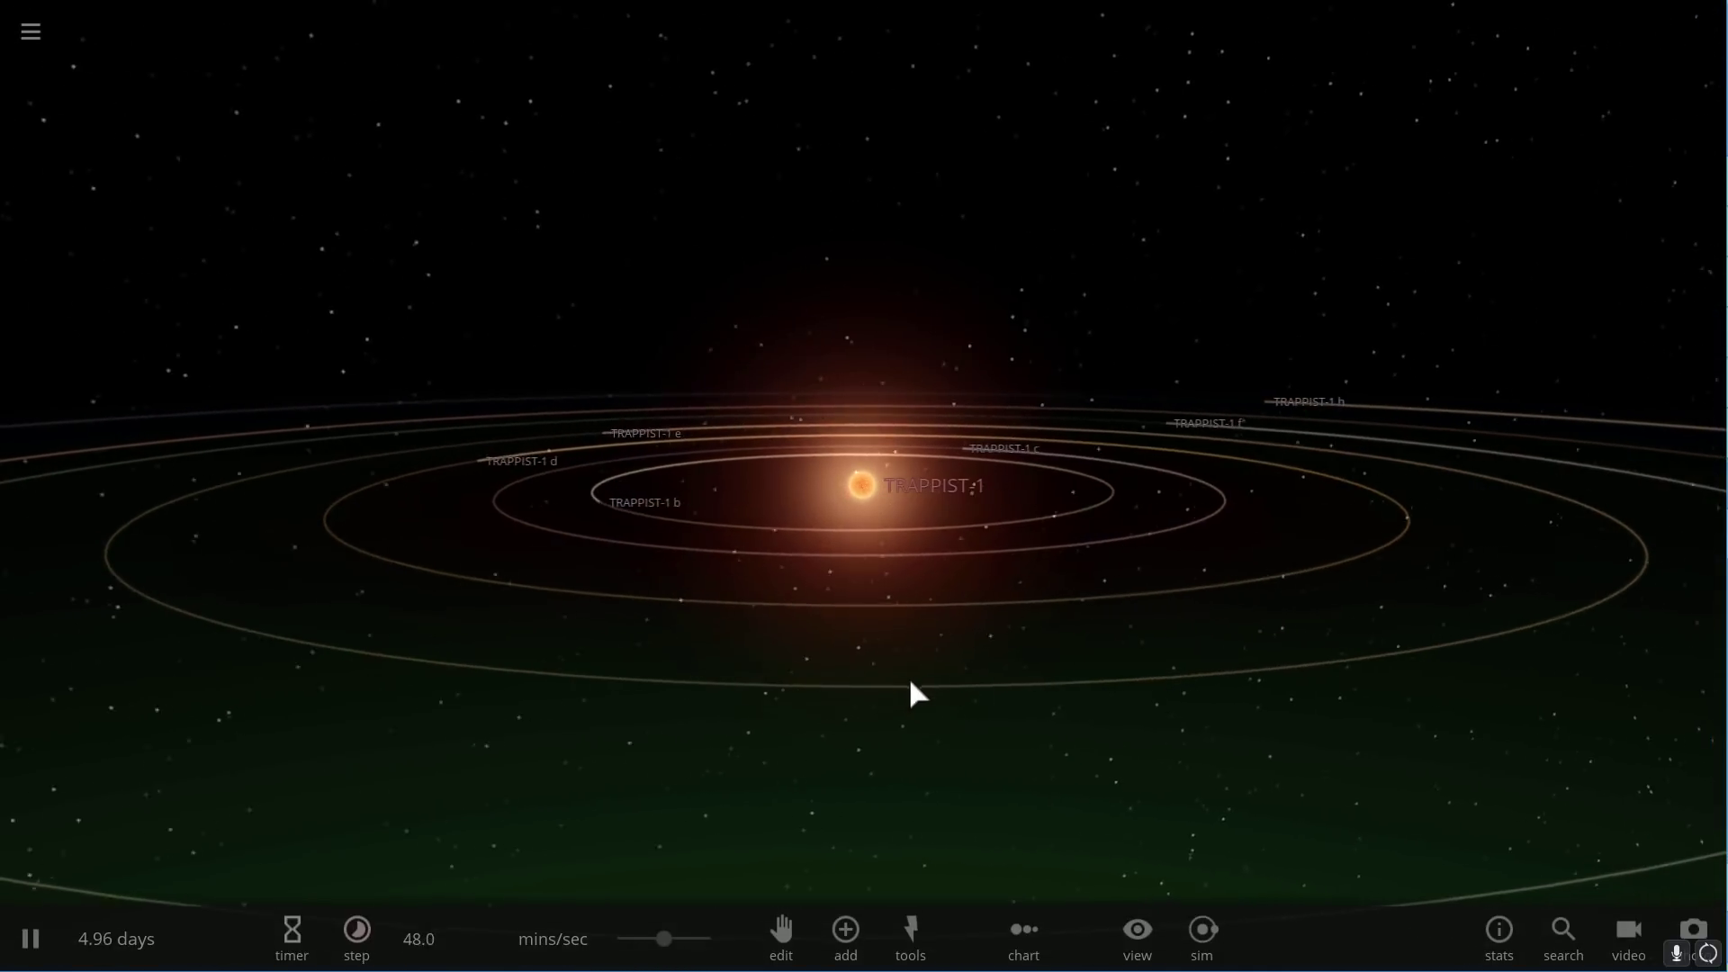
pyautogui.scroll(3, 992, 656)
pyautogui.moveTo(994, 656); pyautogui.dragTo(1071, 616)
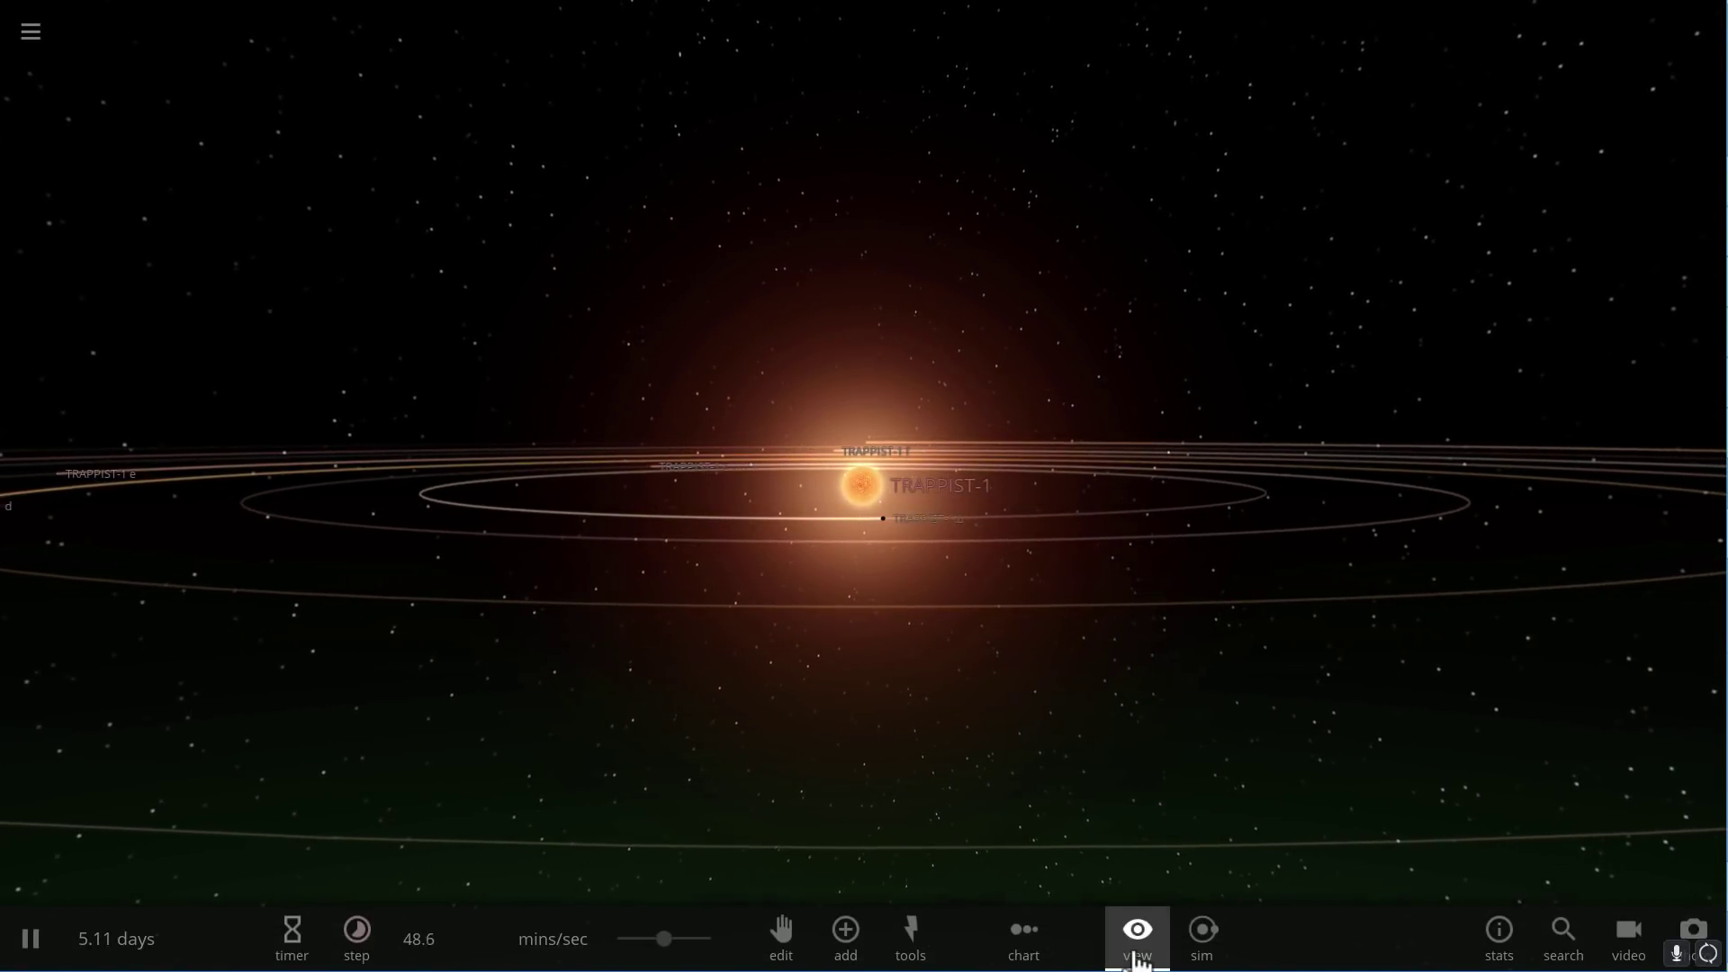
# Hide the habitable zone overlay and the planets' trails in the TRAPPIST-1 system.
pyautogui.click(1029, 882)
pyautogui.click(1128, 945)
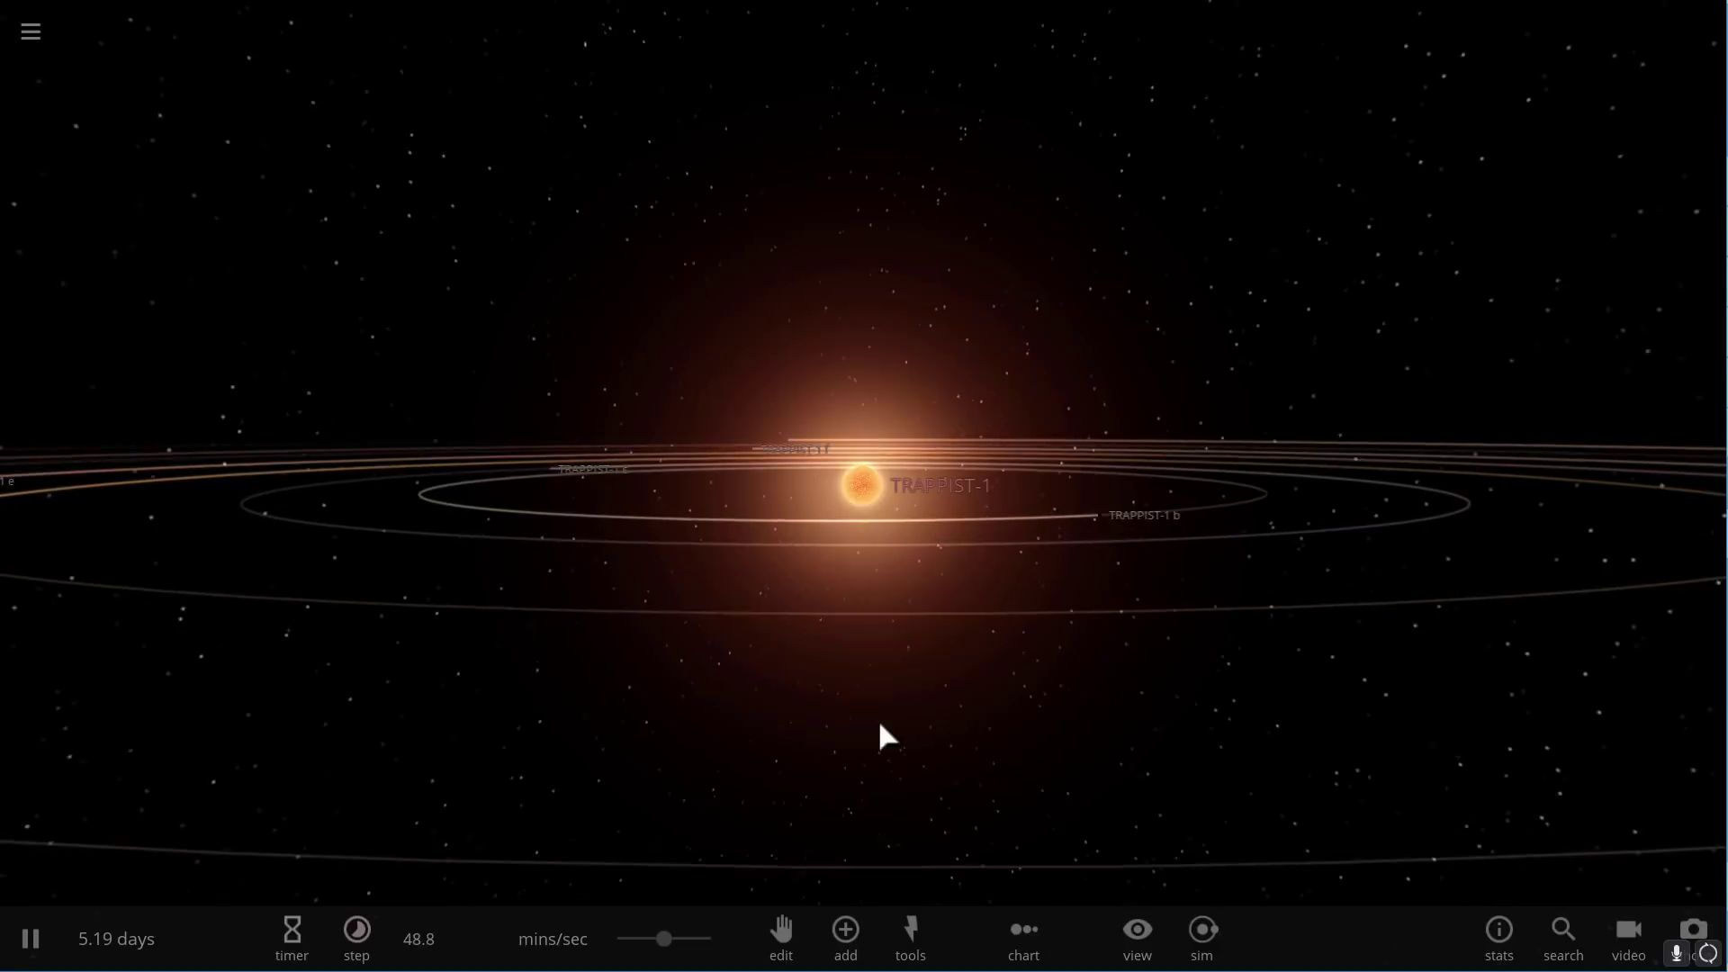
pyautogui.moveTo(891, 738); pyautogui.dragTo(1152, 903)
pyautogui.click(1133, 934)
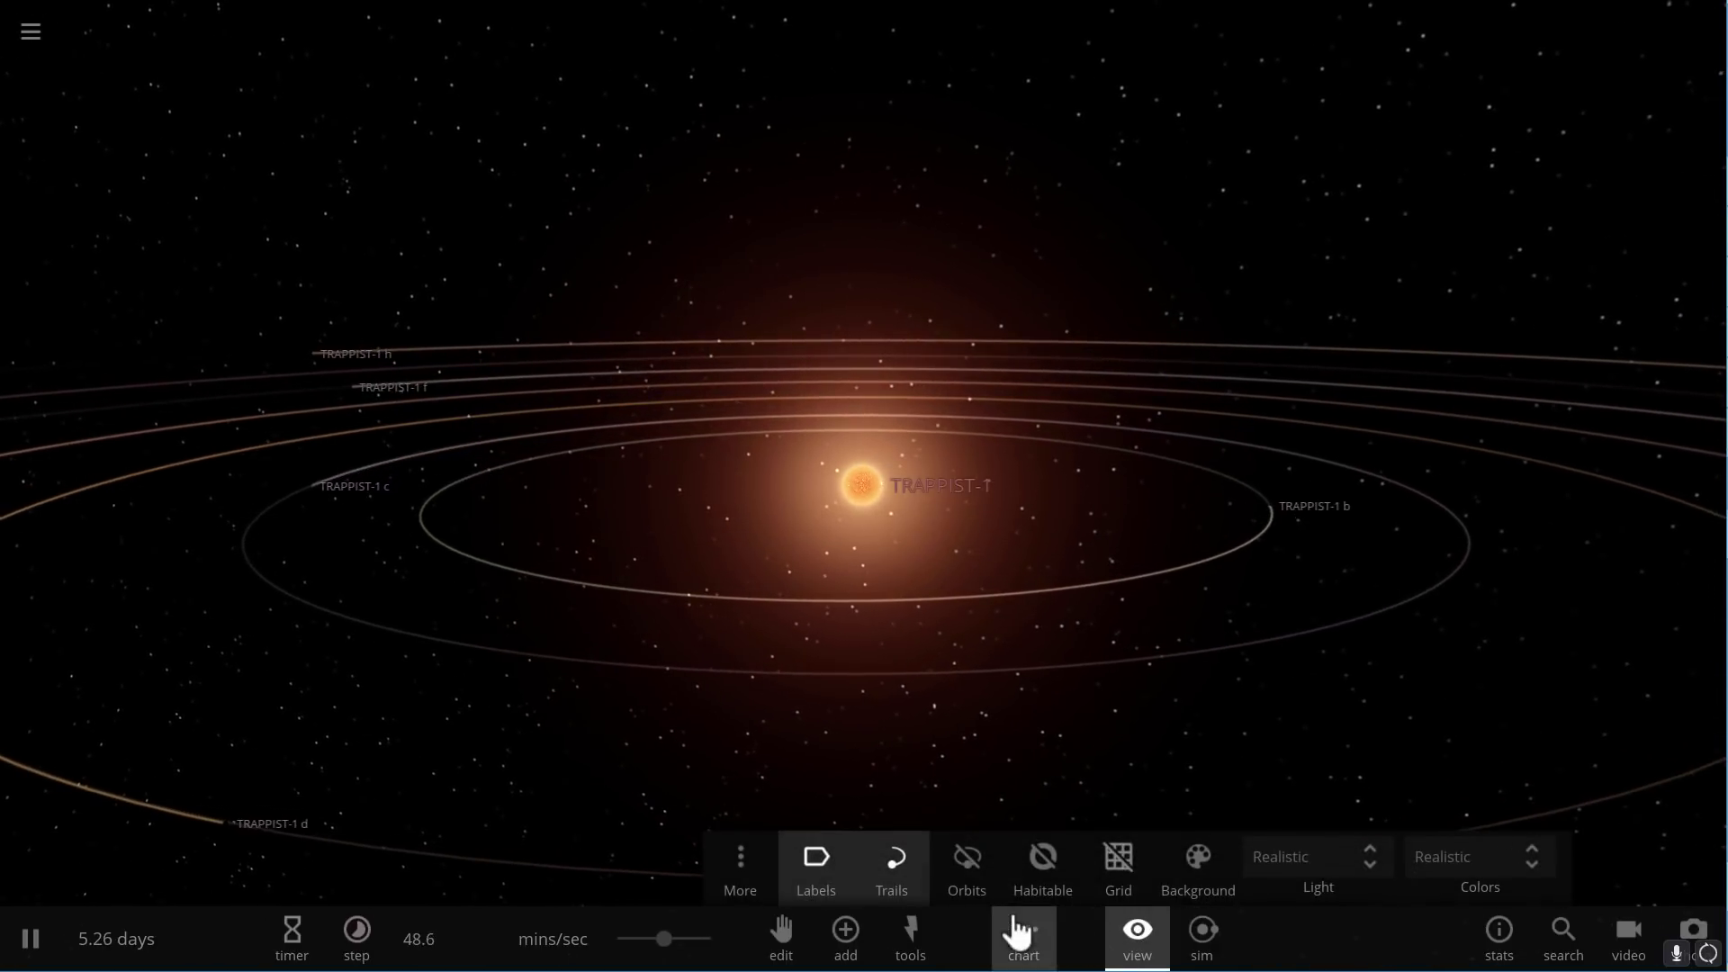
pyautogui.click(927, 889)
pyautogui.click(1137, 942)
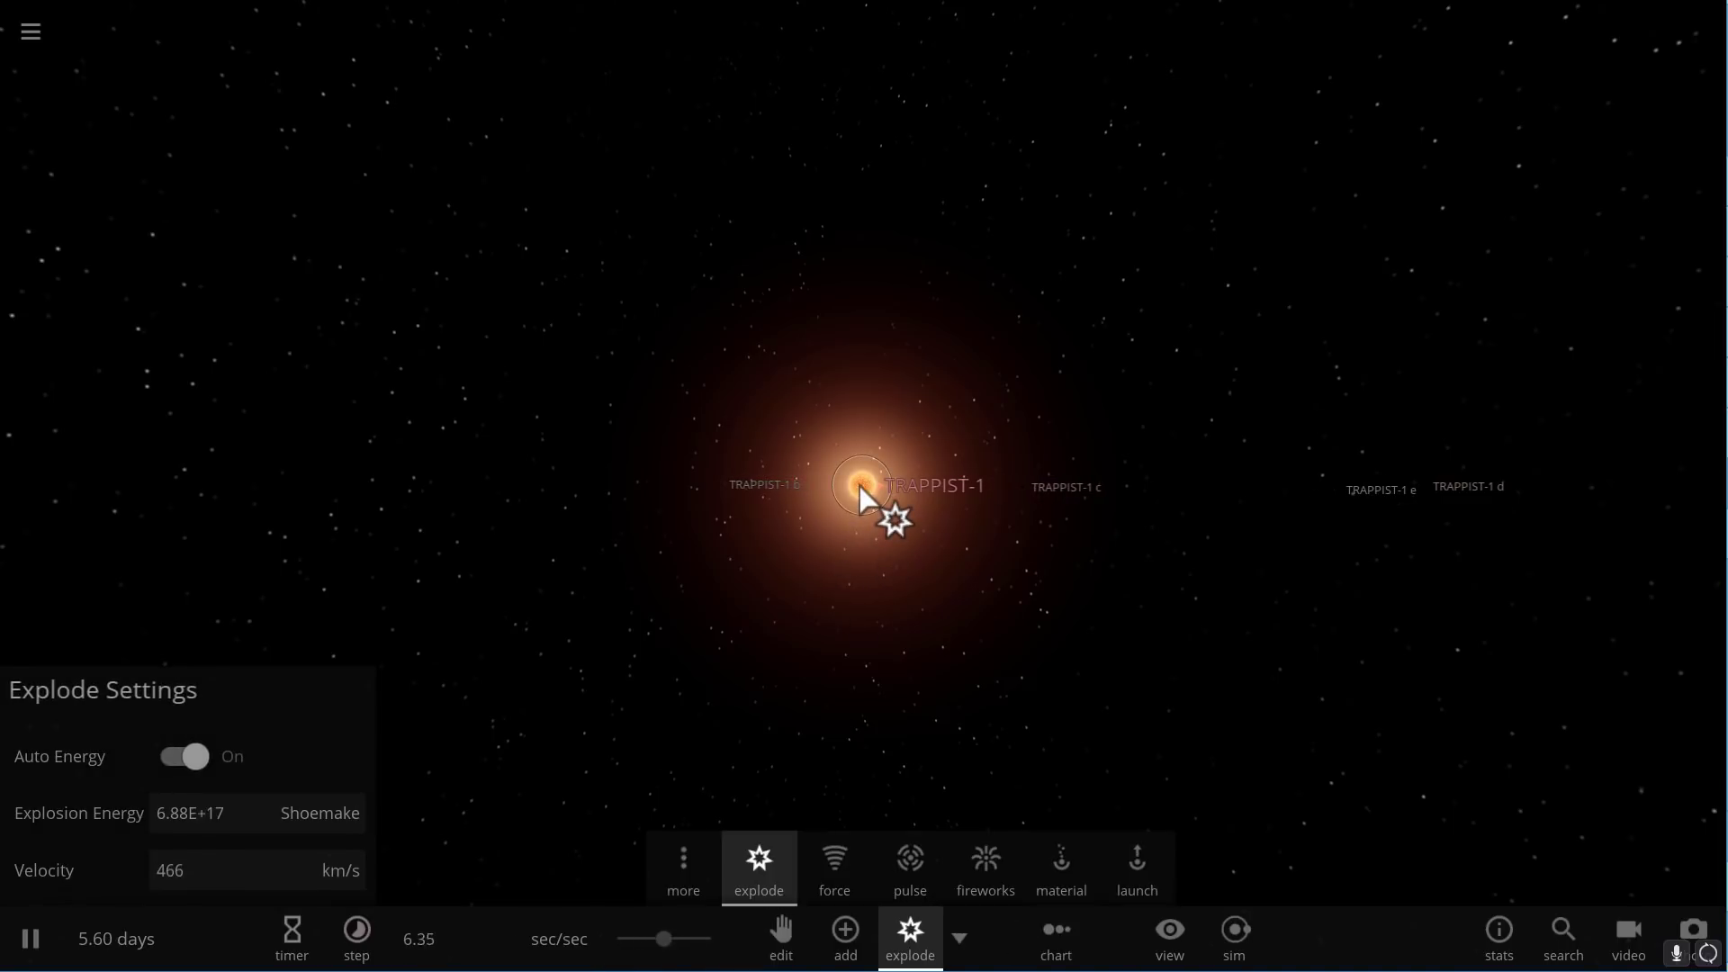
# Explode the star TRAPPIST-1 using the Explode tool with Auto Energy on.
pyautogui.click(860, 484)
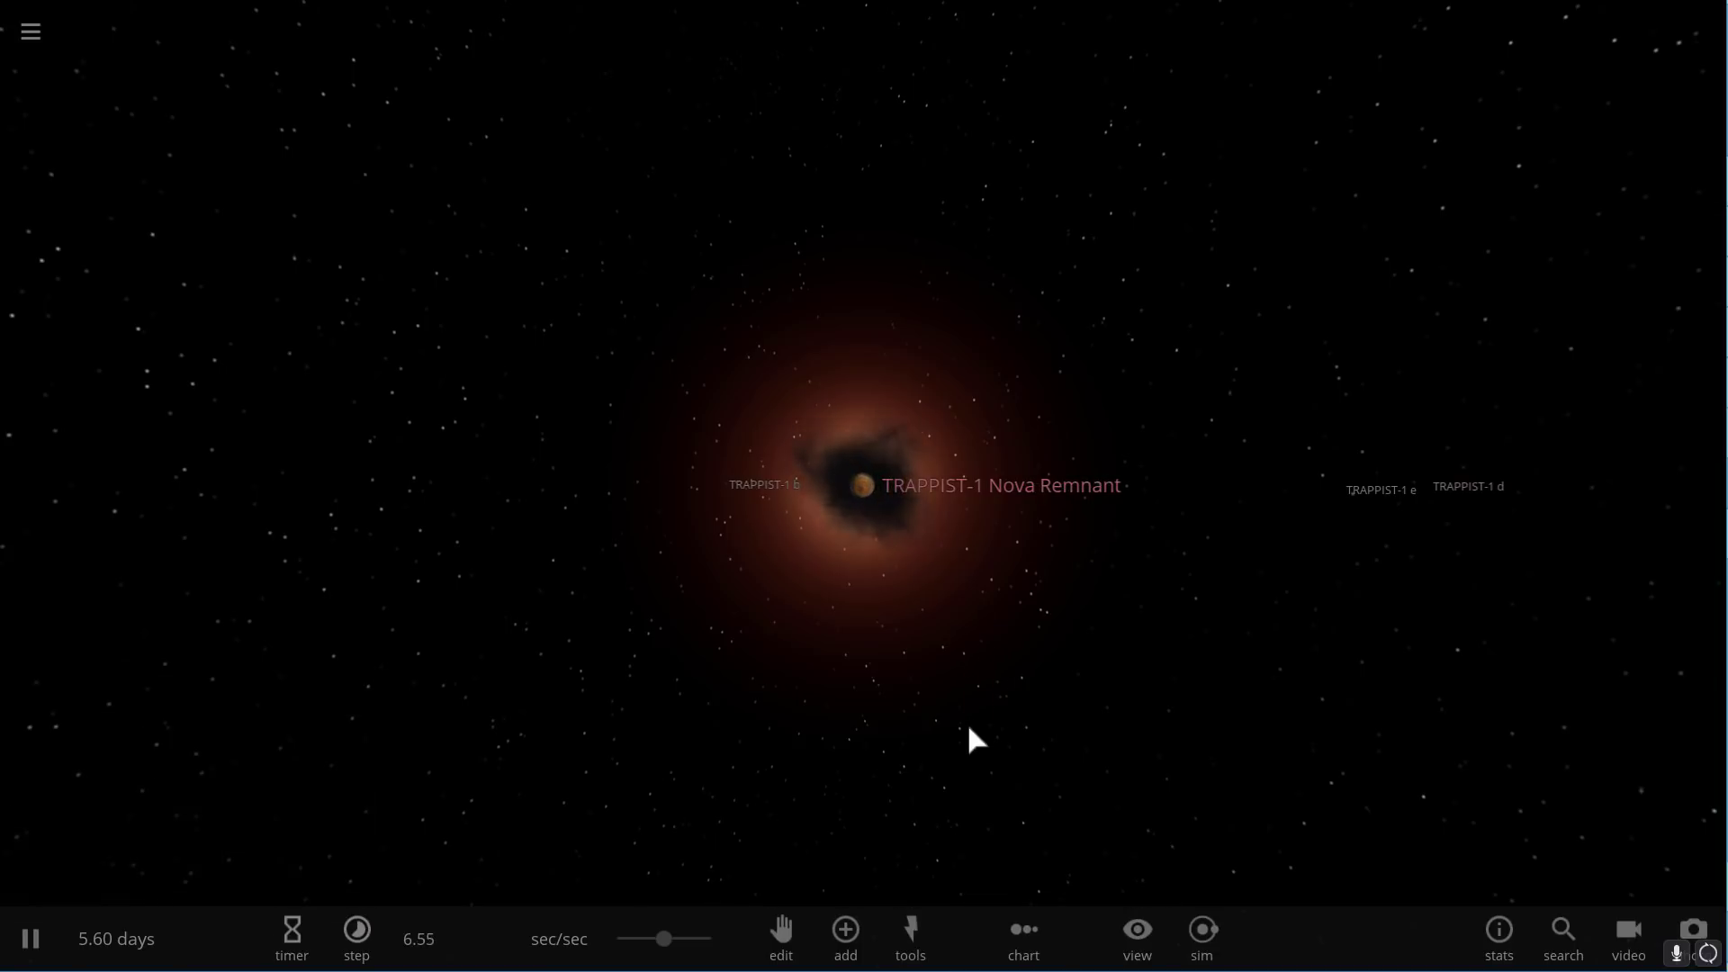